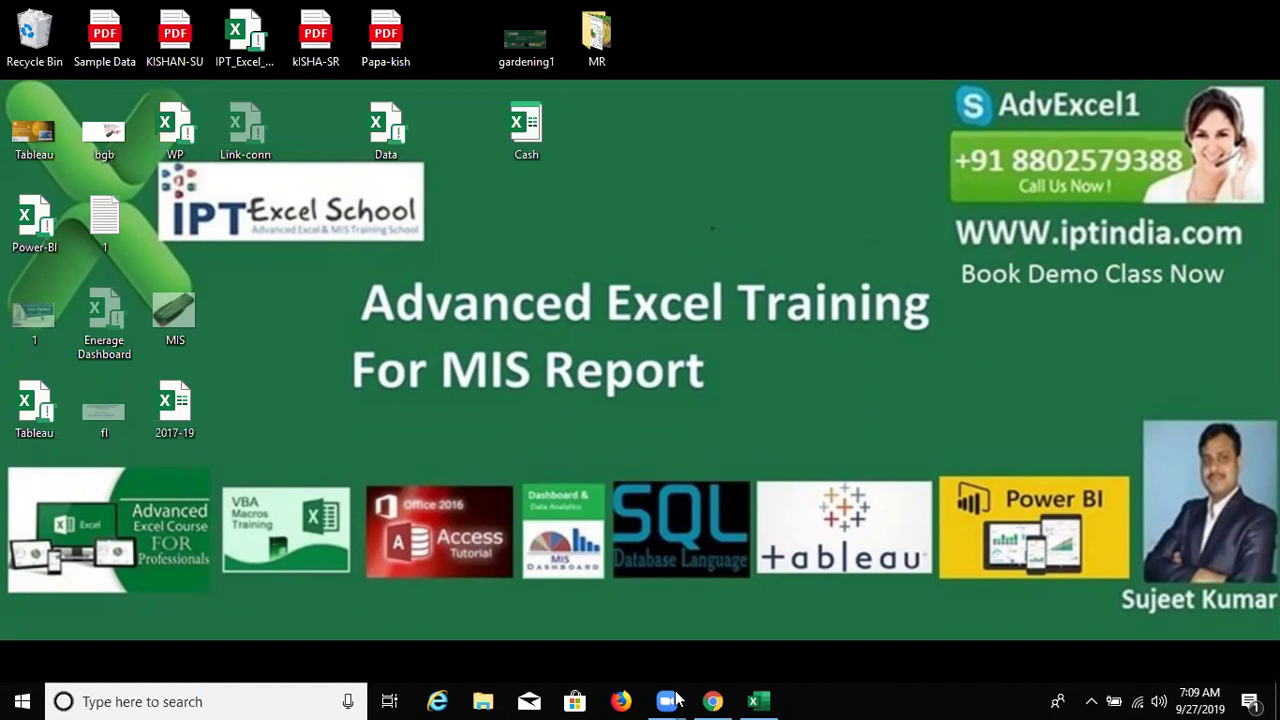
- Bring the blank Book1 Excel workbook to the front from the taskbar
left_click(750, 697)
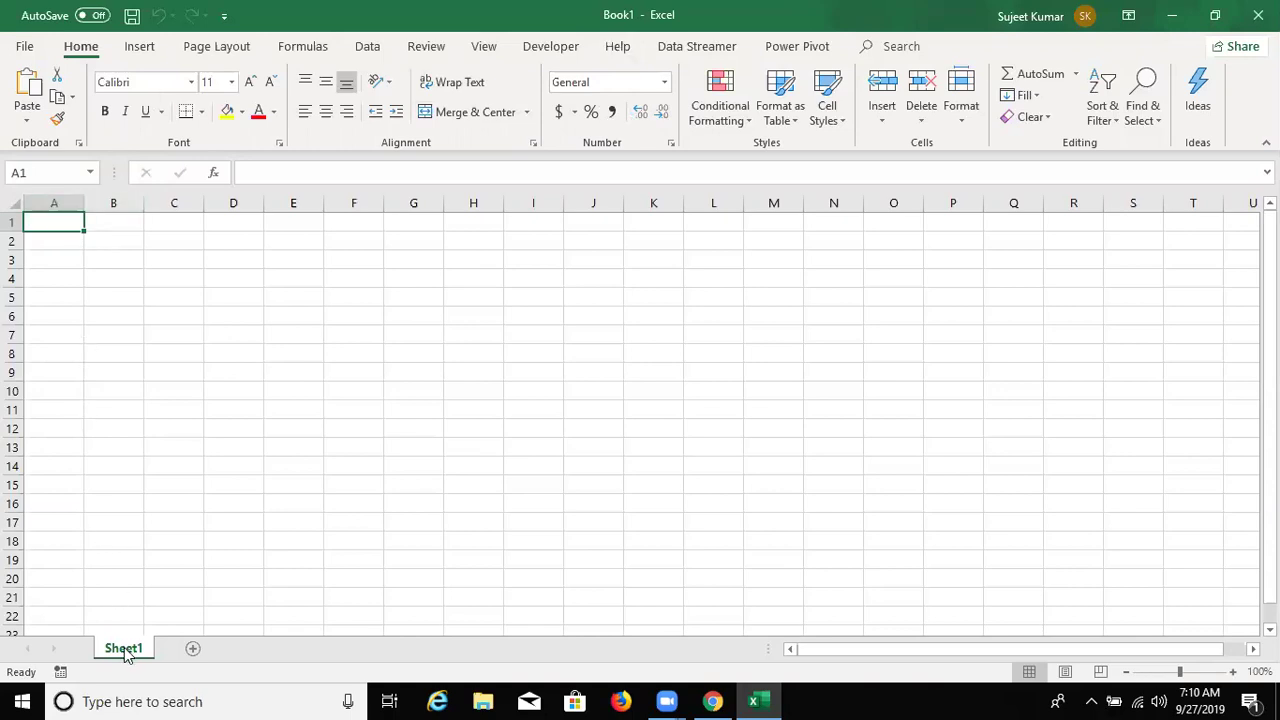
- Enter 1245 in A1, move around the neighbouring cells, then clear A1 again
left_click(55, 203)
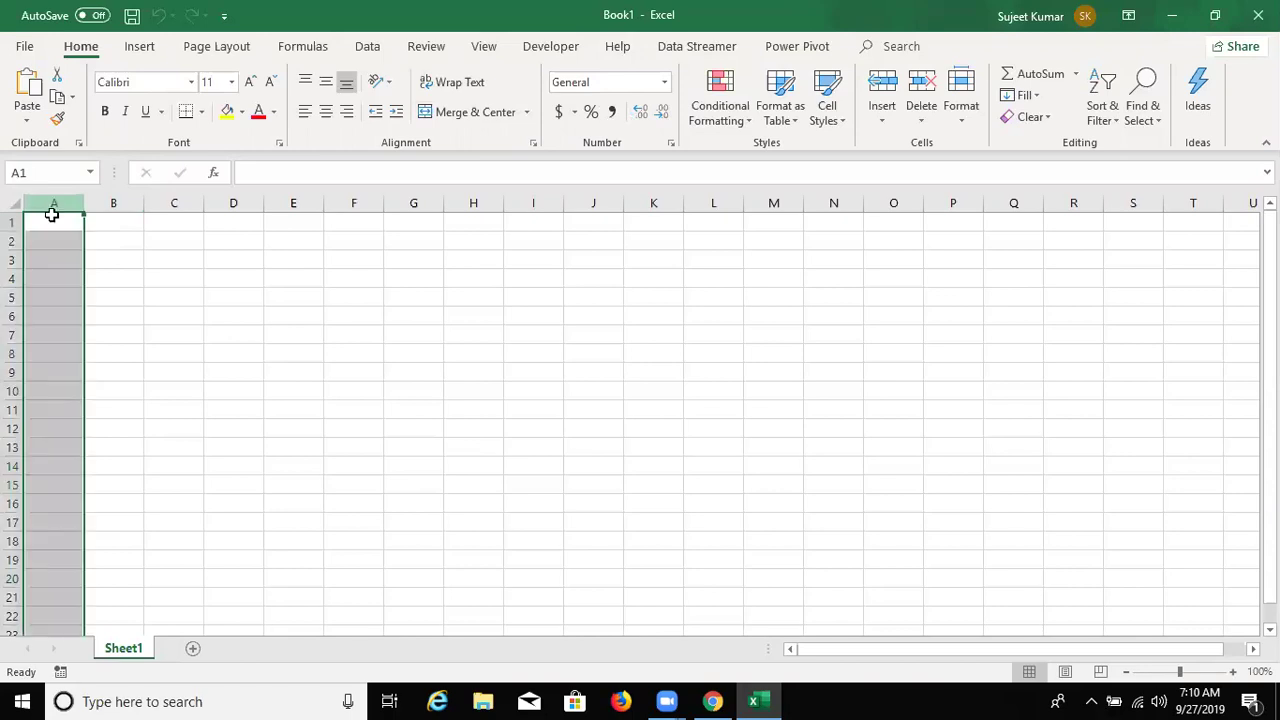
left_click(10, 222)
left_click(35, 222)
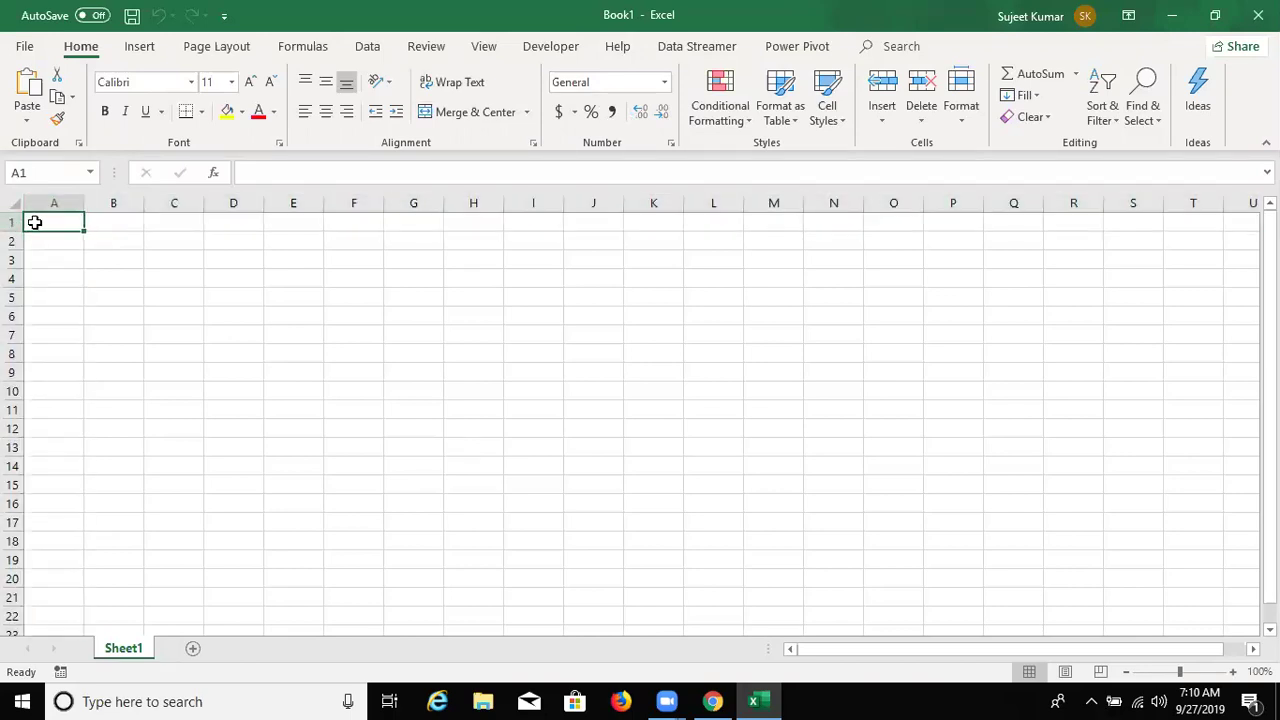
type("1245")
key("Return")
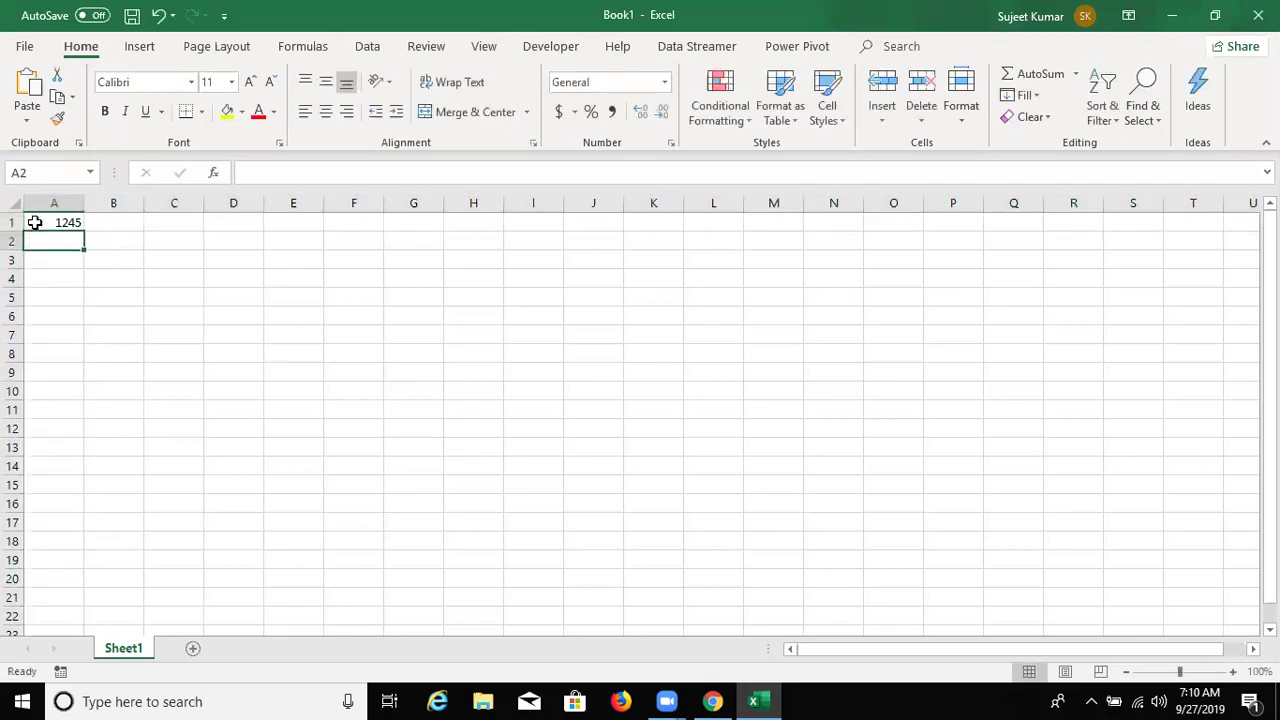
left_click(35, 222)
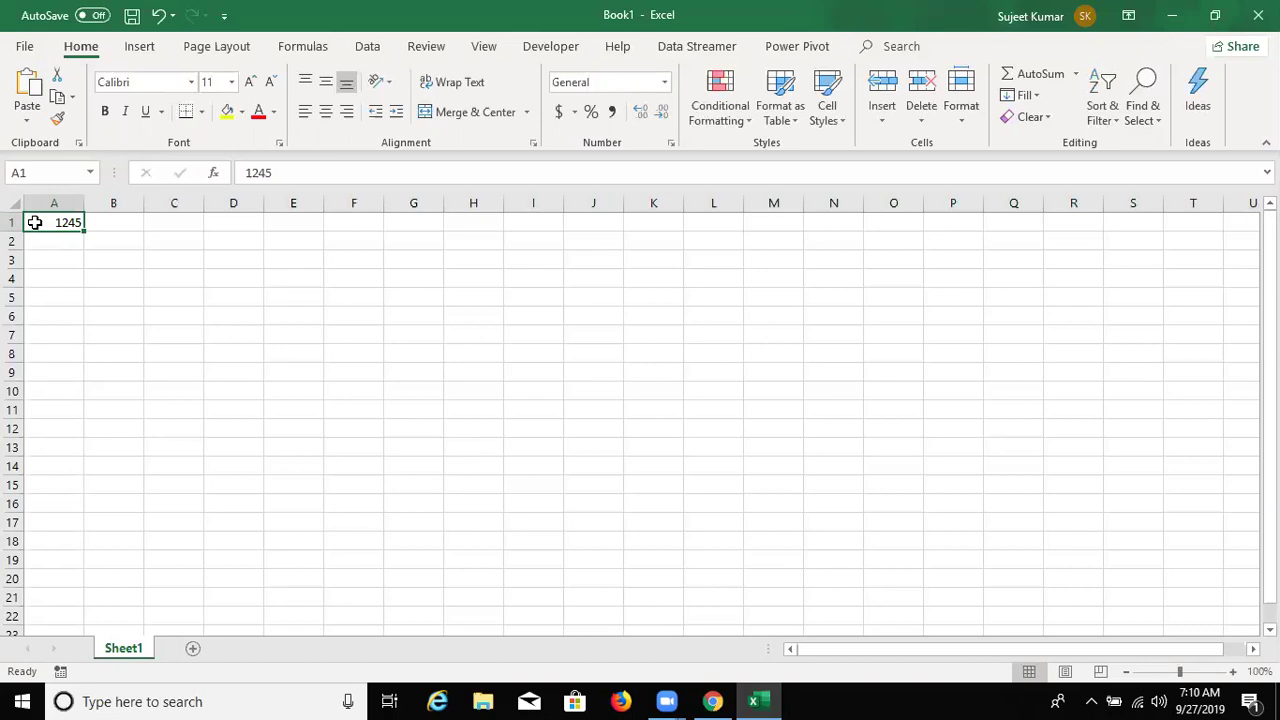
key("Right")
key("Down")
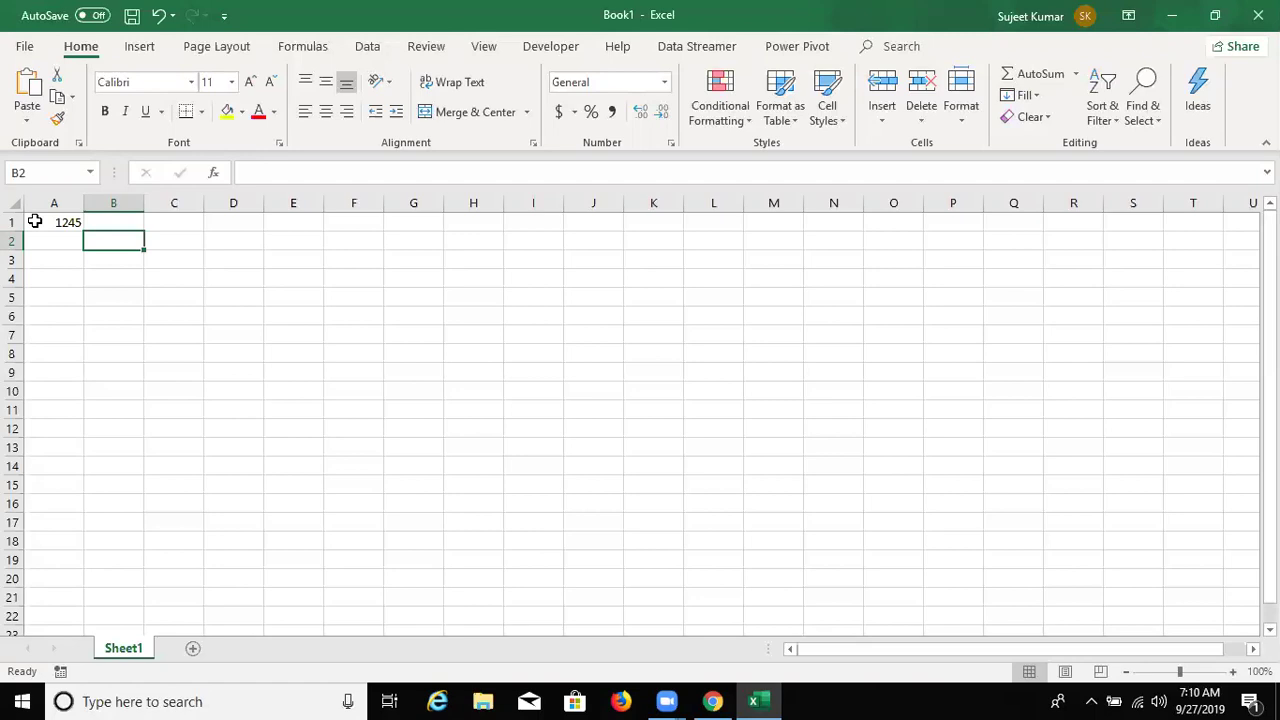
key("Up")
key("Left")
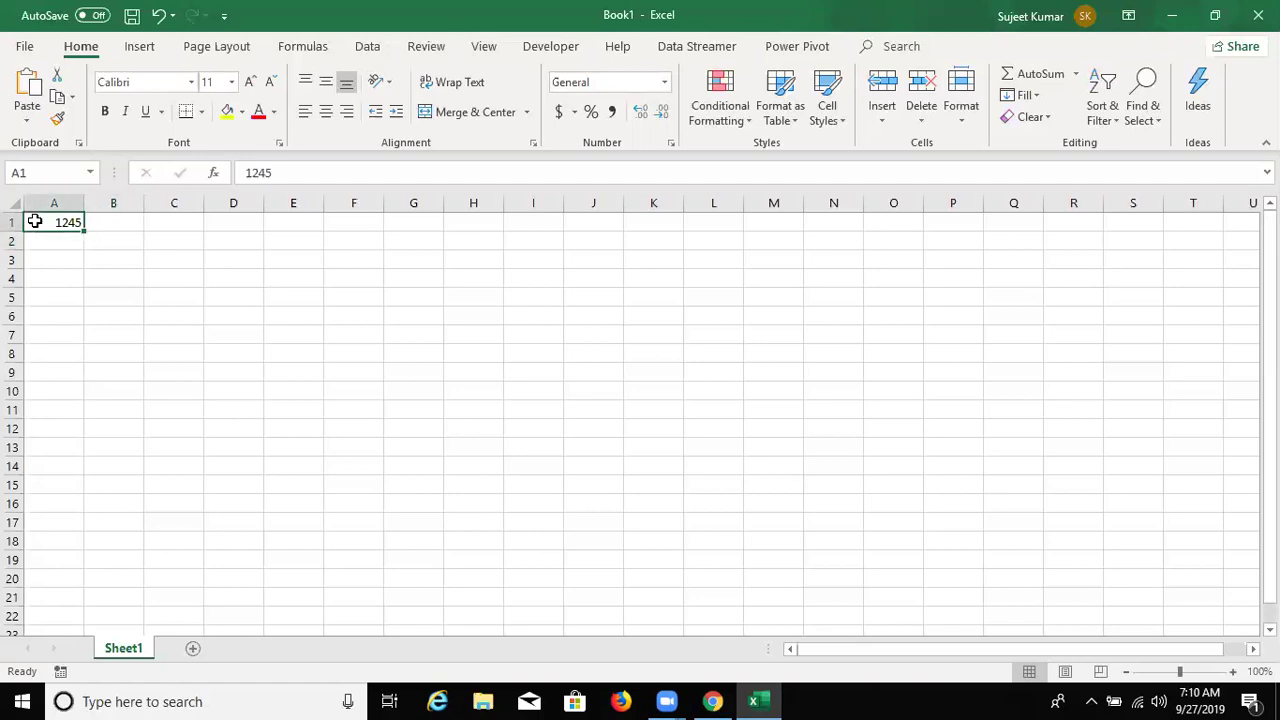
key("Right")
key("Right")
key("Left")
key("Left")
key("Delete")
- Type the value 120 into A1
key("Down")
key("Down")
key("Right")
key("Right")
key("Up")
key("Up")
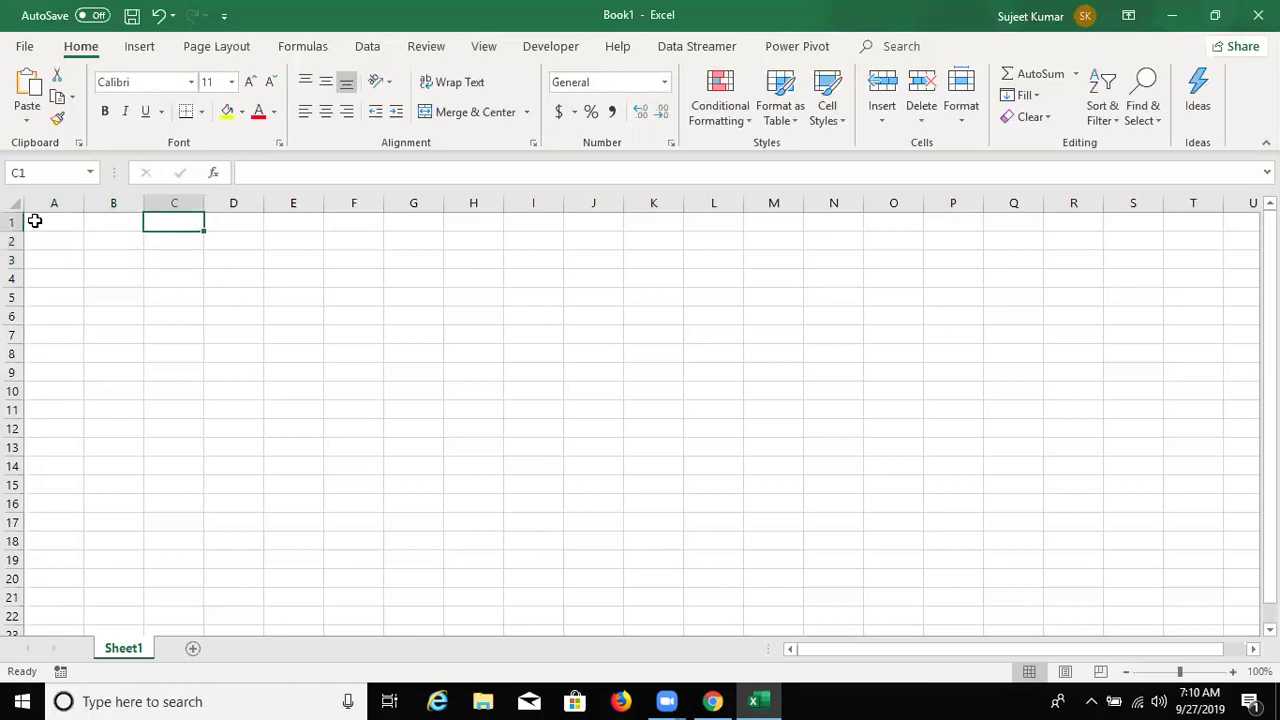
key("Left")
key("Left")
type("120")
left_click(138, 338)
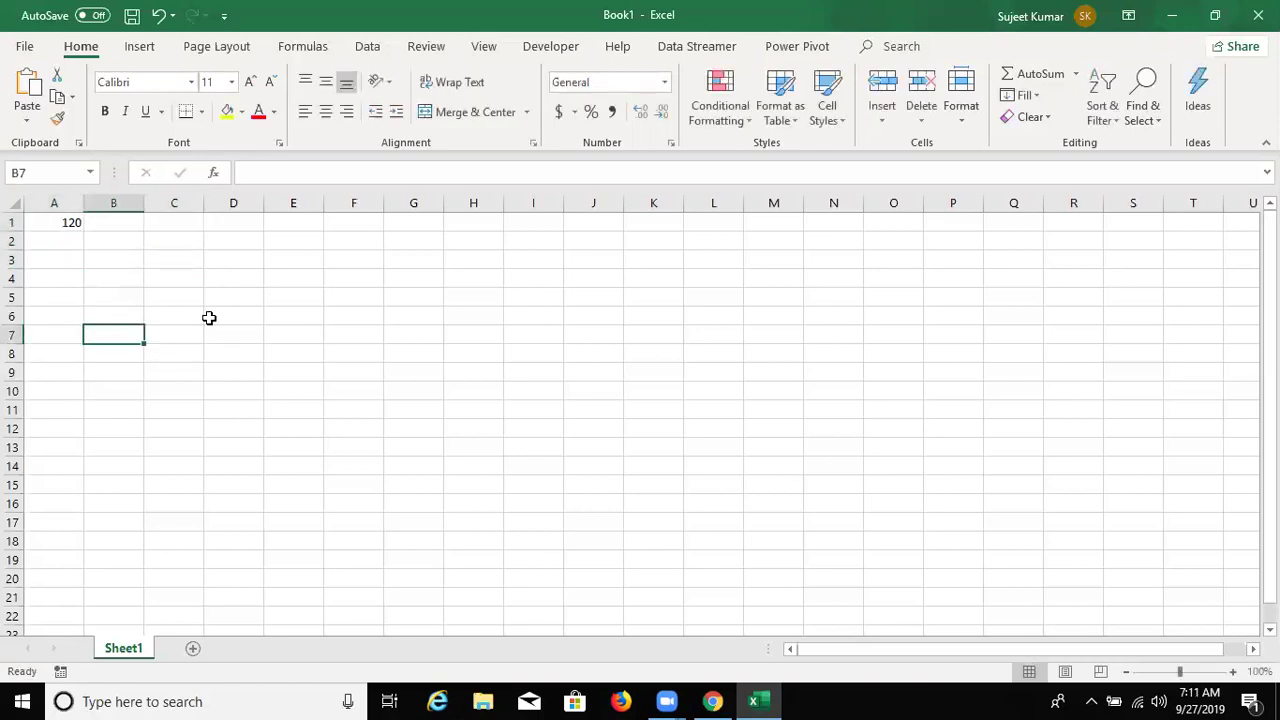
- Enter =A1+20 in B7 and check its A1 reference in the formula bar
type("=")
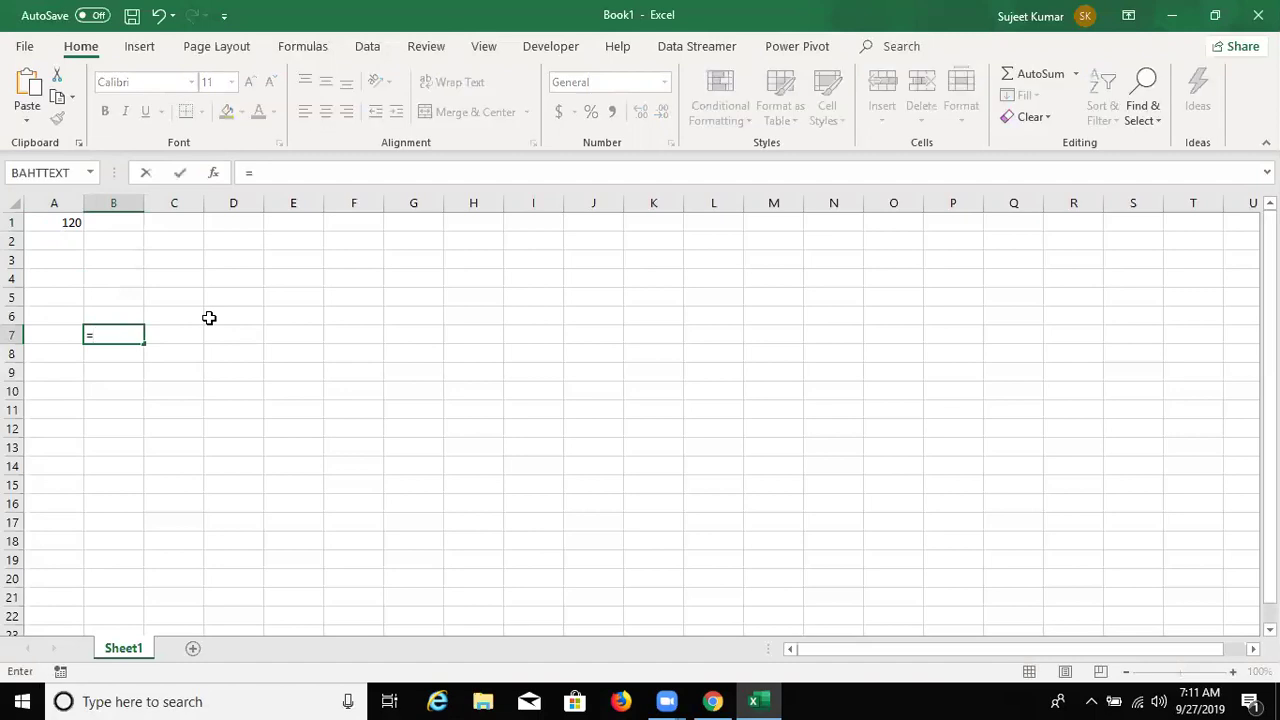
key("Escape")
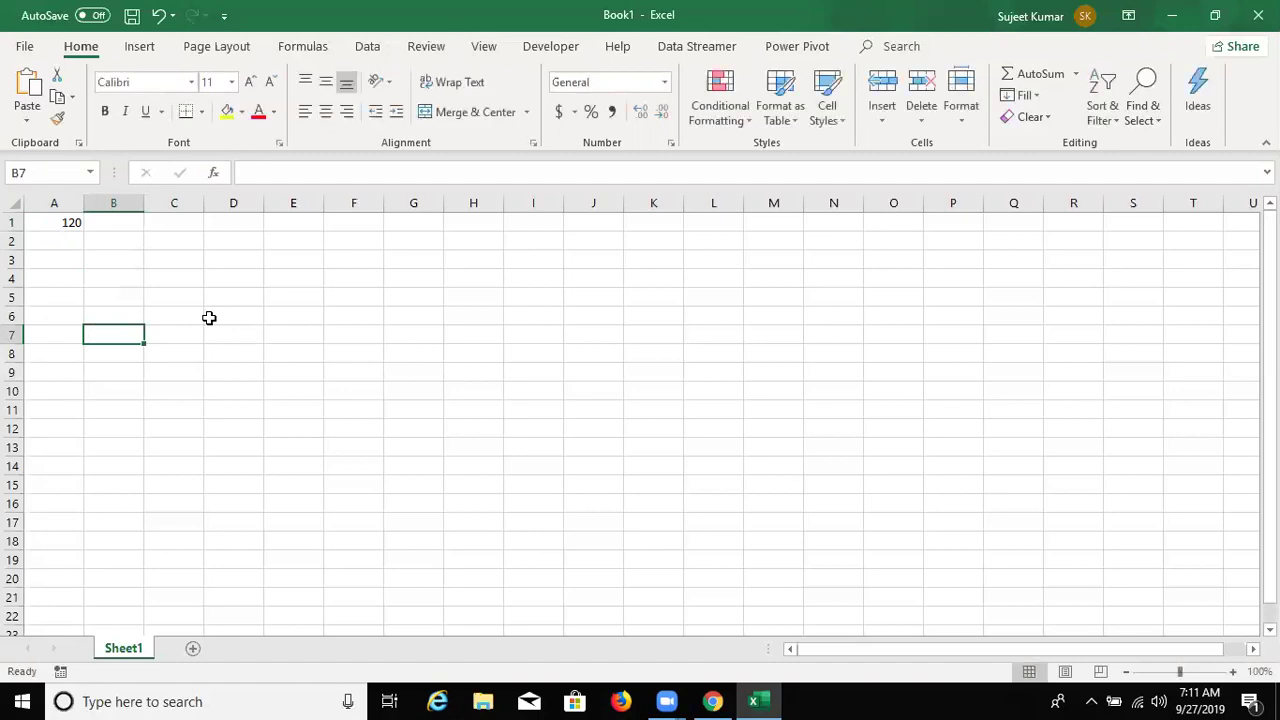
type("=")
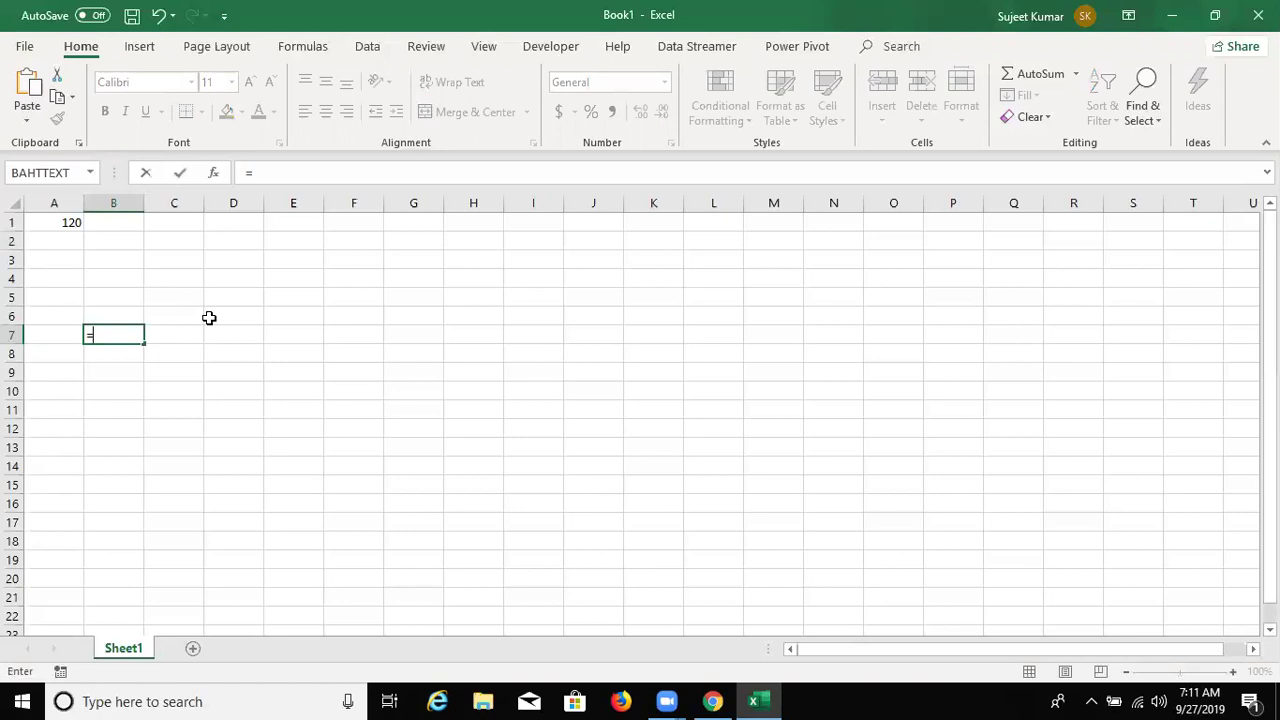
type("a1+")
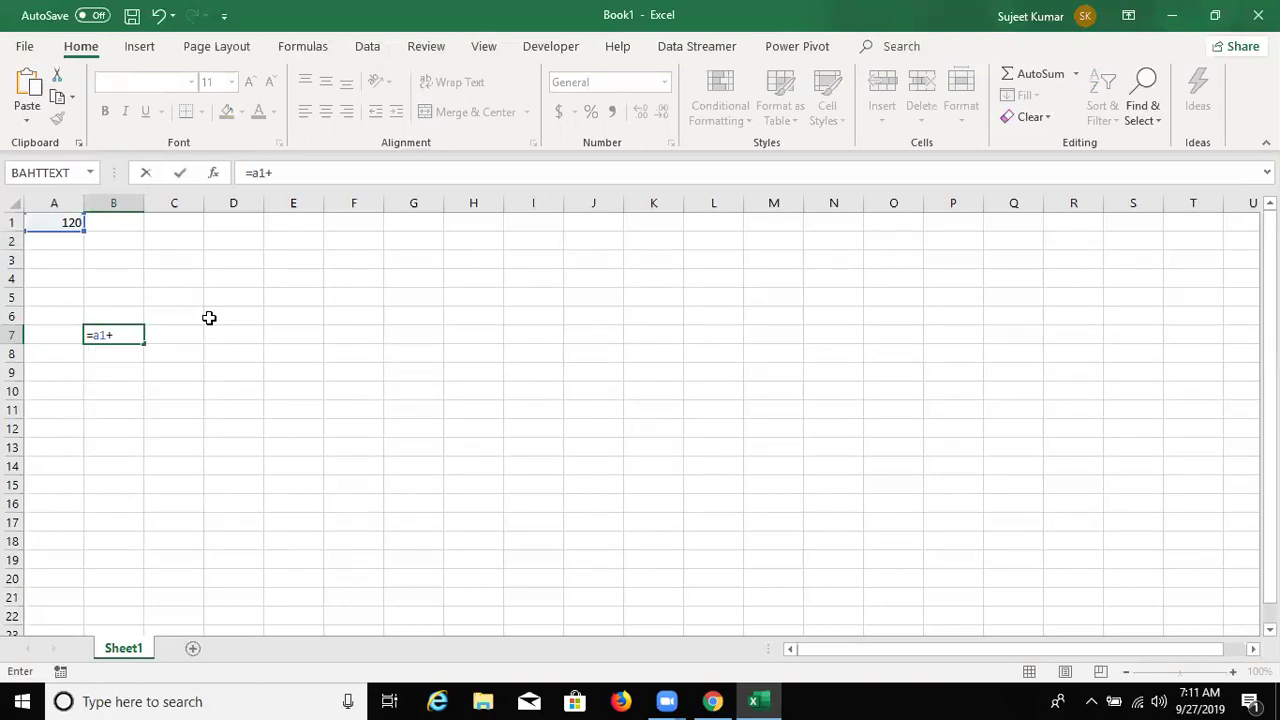
type("20")
key("Return")
key("Up")
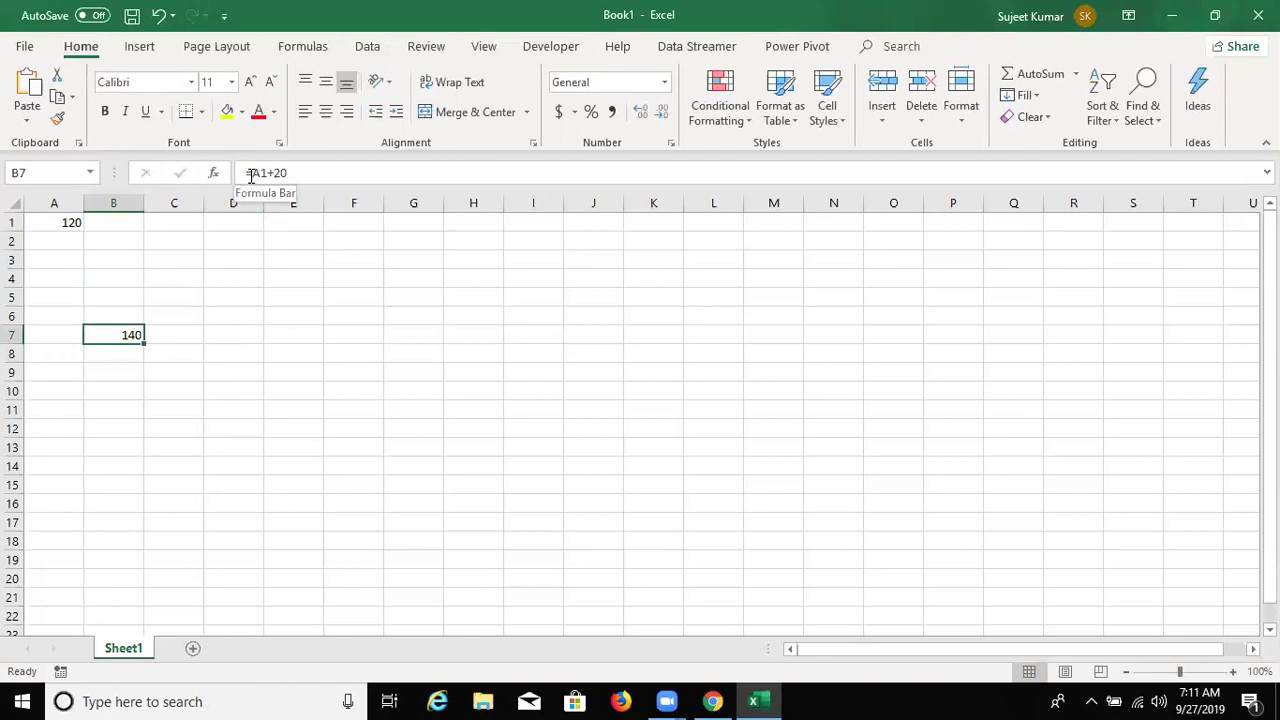
left_click_drag(247, 174, 255, 185)
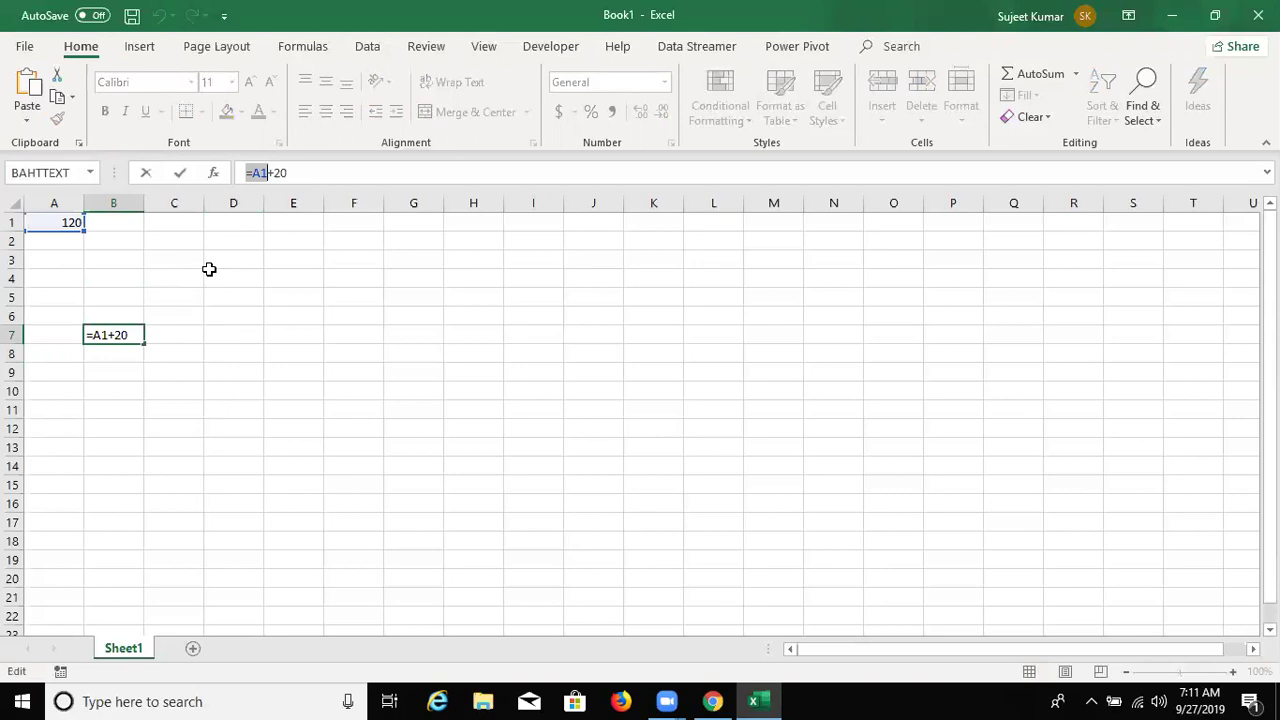
key("shift+Return")
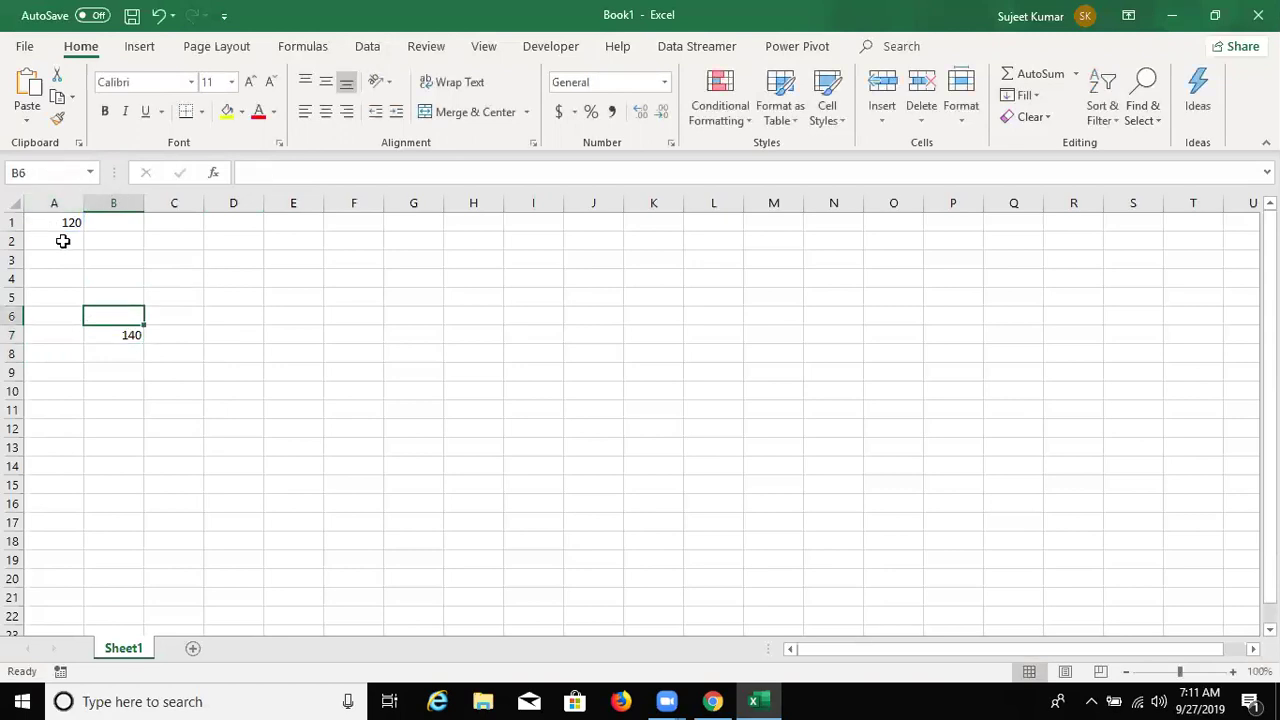
- Clear the contents of B7 and A1
left_click(125, 333)
key("Delete")
key("Up")
key("Up")
key("Up")
key("Up")
key("Up")
key("Up")
key("Left")
key("Delete")
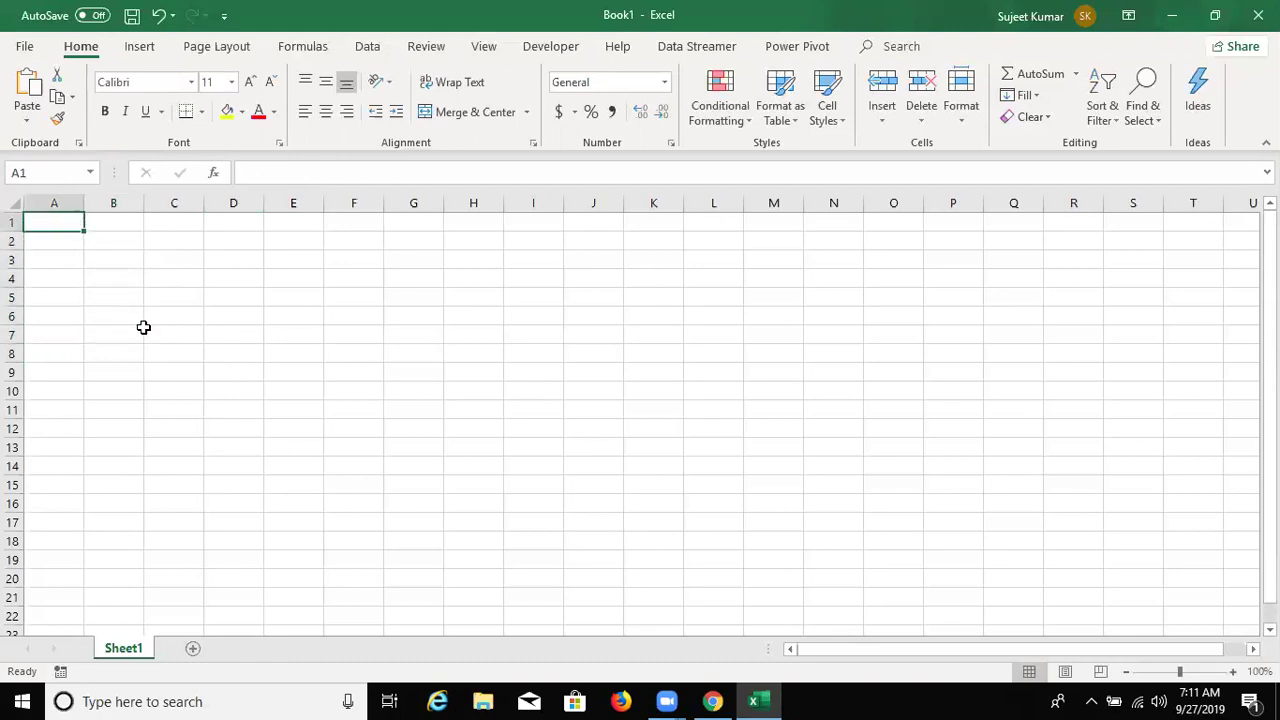
- Enter ten numbers down column A: 85, 36, 52, 36, 45, 63, 25, 63, 56, 96
type("85")
key("Return")
type("36")
key("Return")
type("52 36")
key("Return")
type("45")
key("Return")
type("63")
key("Return")
type("25")
key("Return")
type("63")
key("Return")
type("56")
key("Return")
type("96")
key("Return")
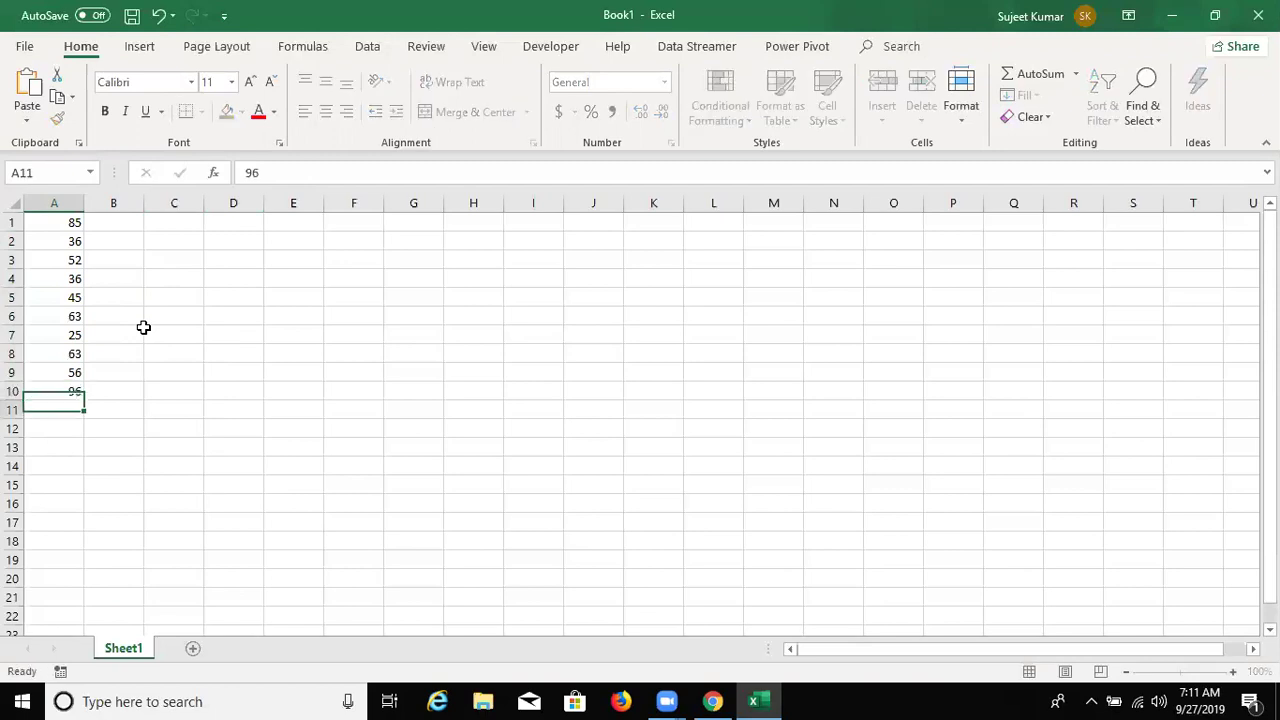
- Enter hard-coded formulas =85+20 in B1 and =36+20 in B2
left_click_drag(47, 222, 50, 386)
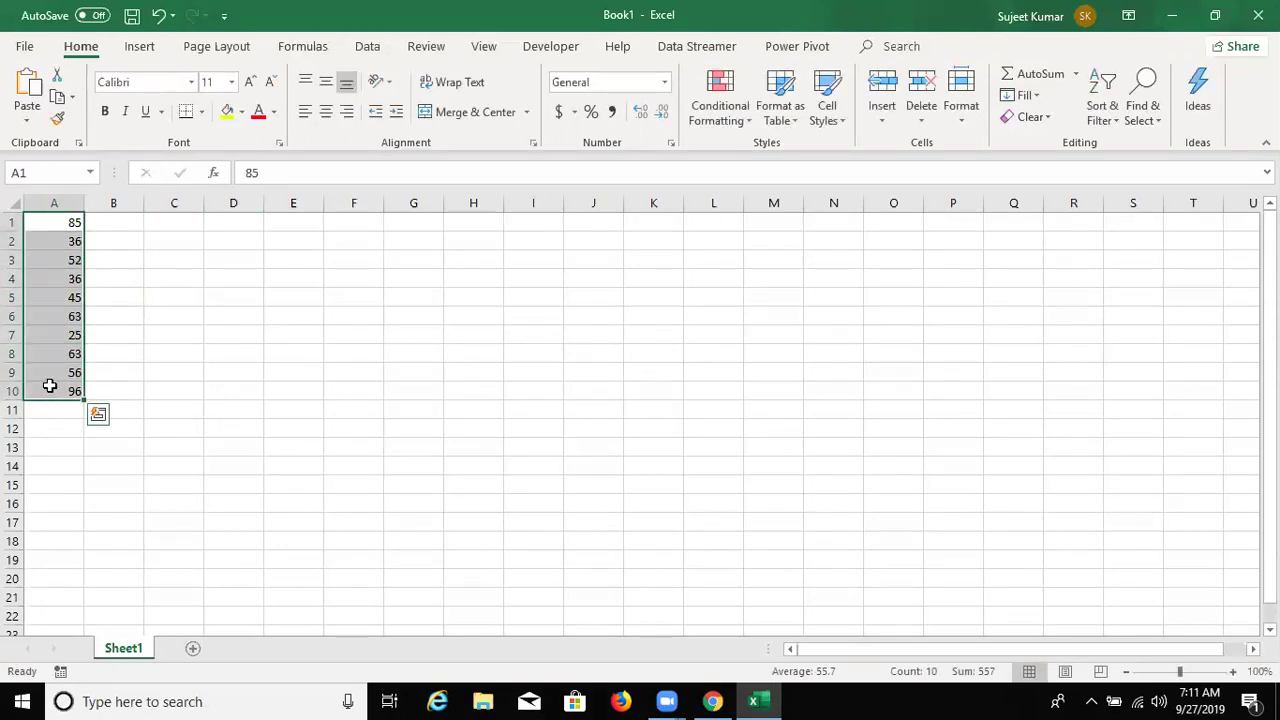
key("Right")
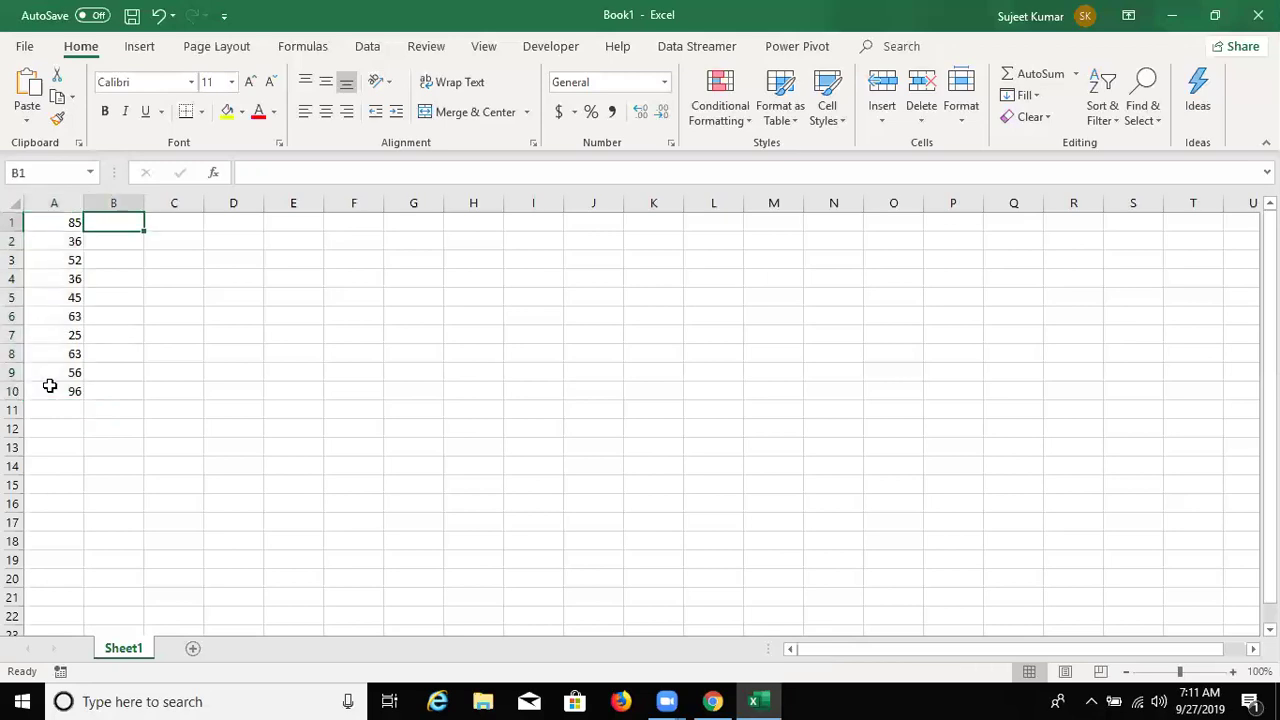
type("=85")
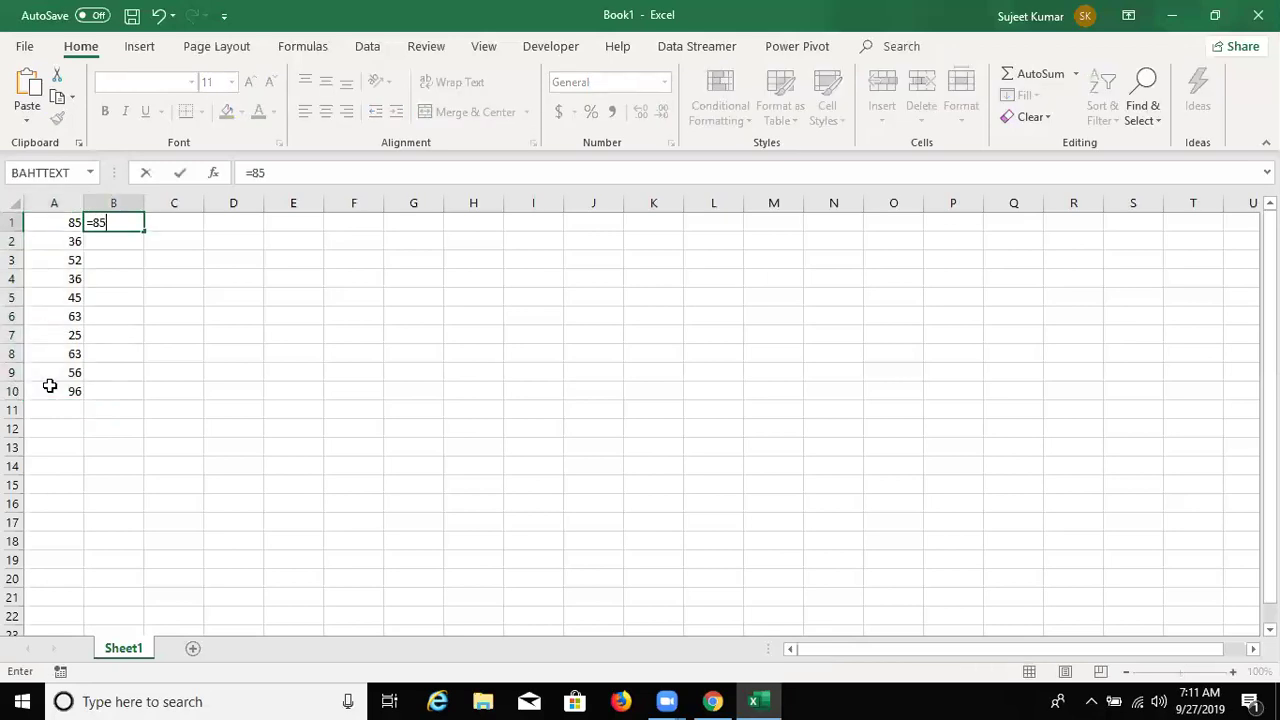
type("+20")
key("Return")
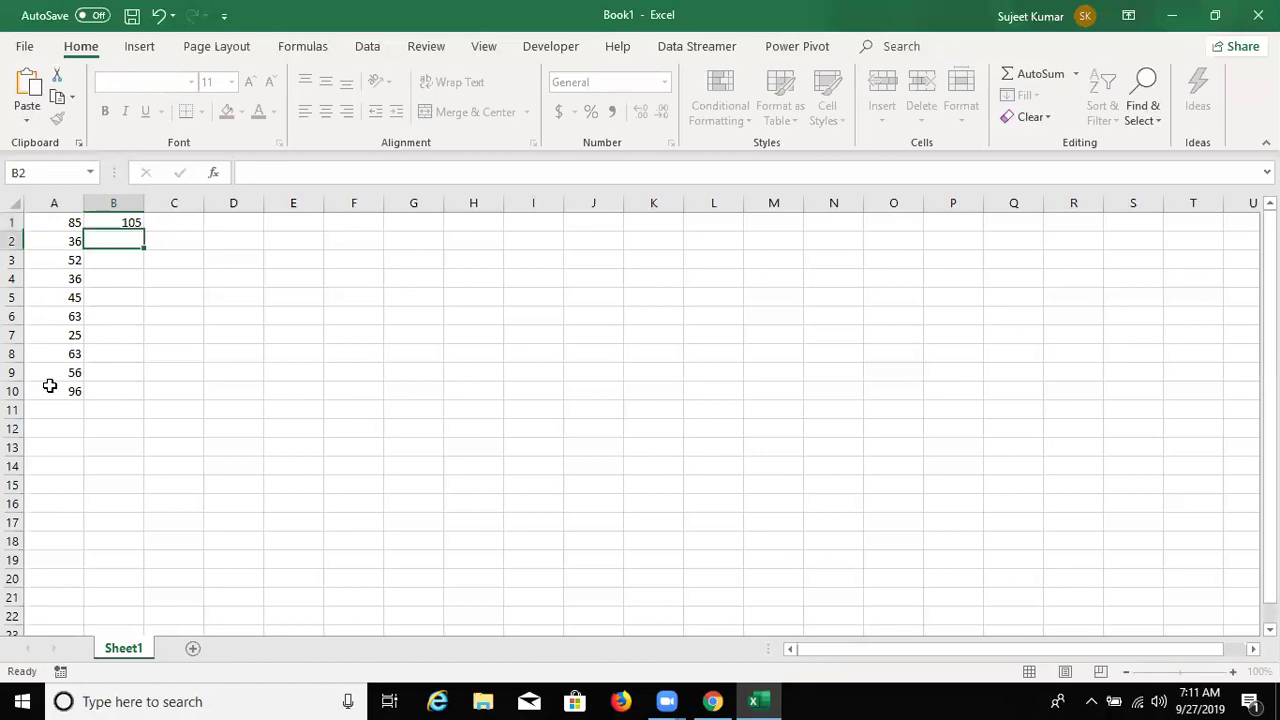
type("=36+20")
key("Return")
key("Up")
key("Up")
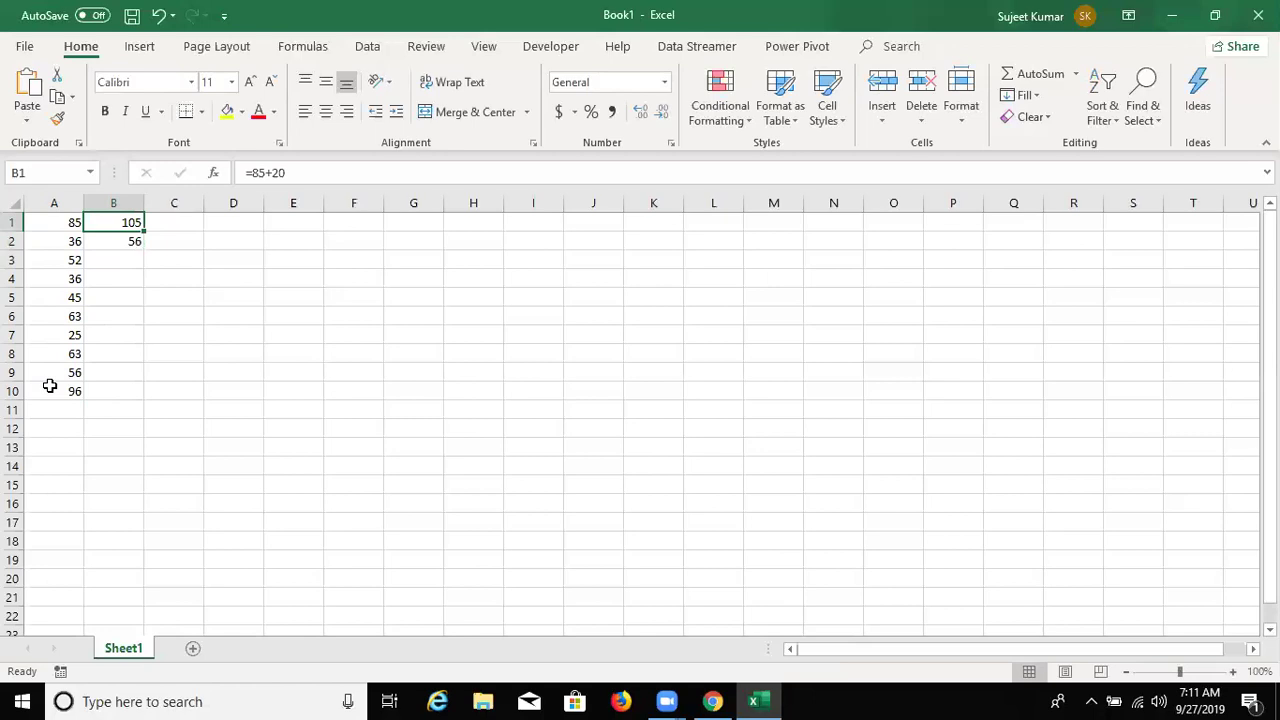
key("shift+Down")
key("Delete")
key("ctrl+z")
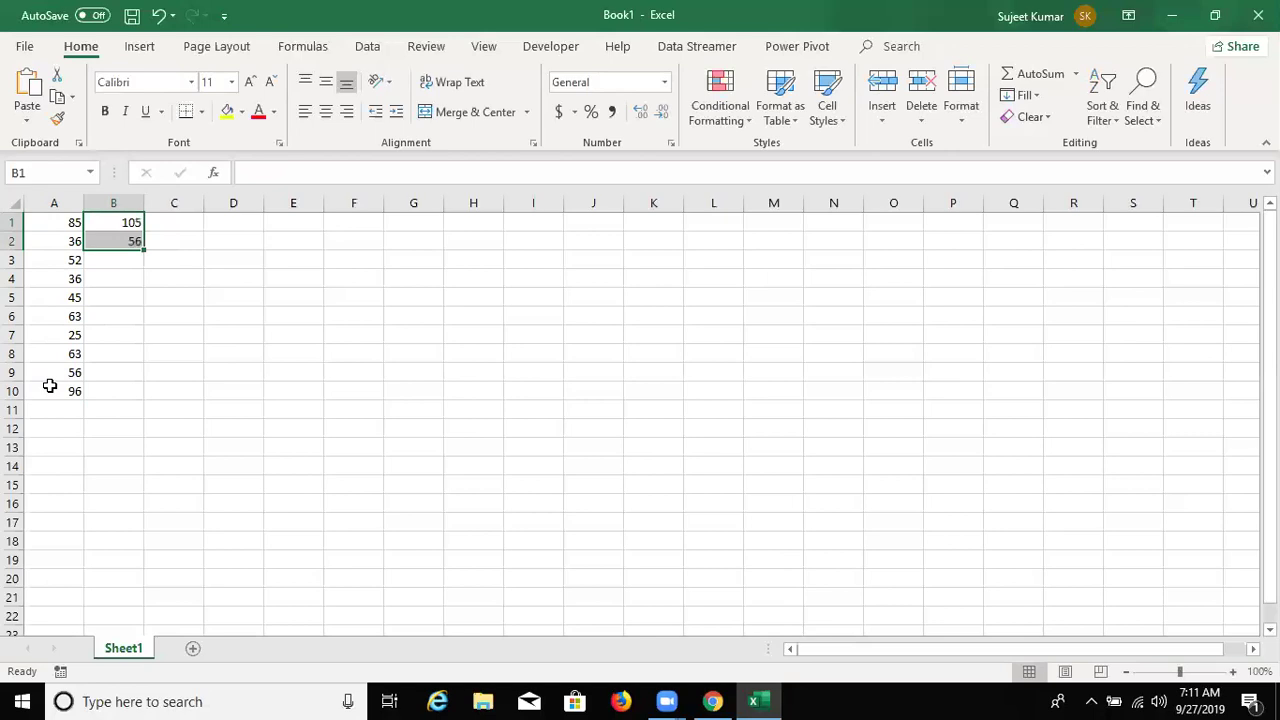
- Change A1 to 90, clear B1:B2, and enter =A1+20 in B1
key("Left")
type("90")
key("Return")
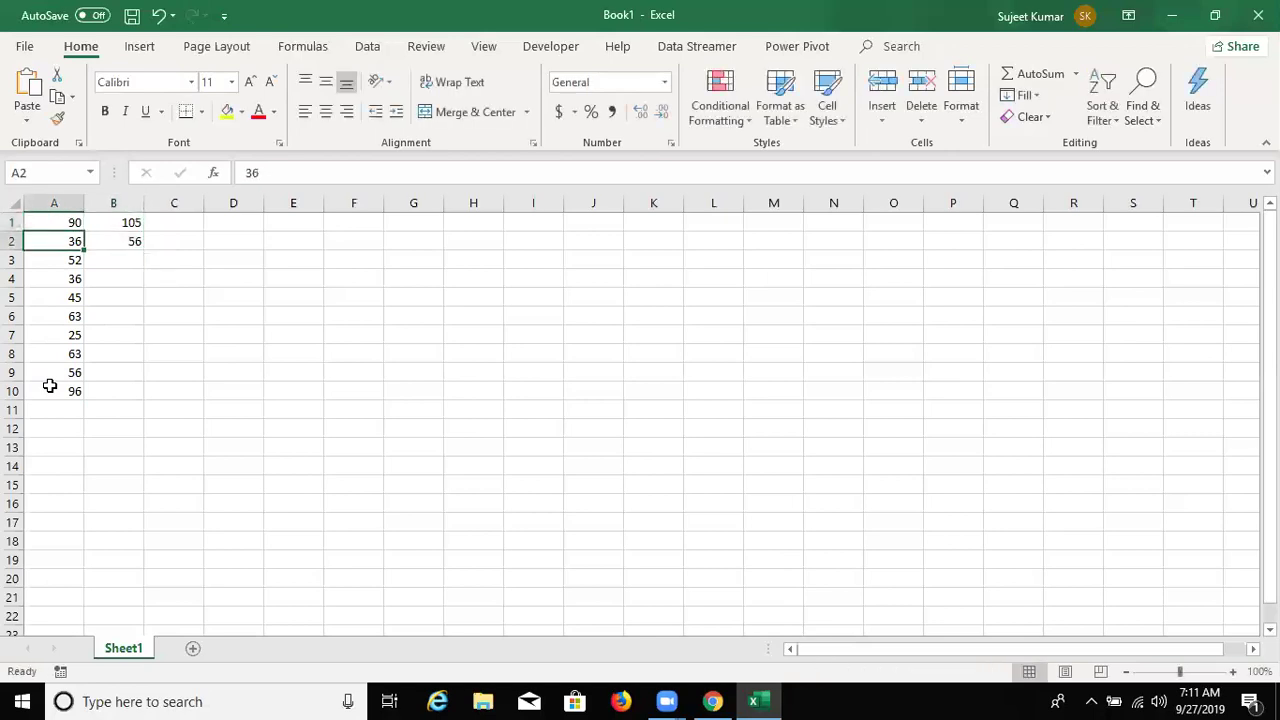
key("Up")
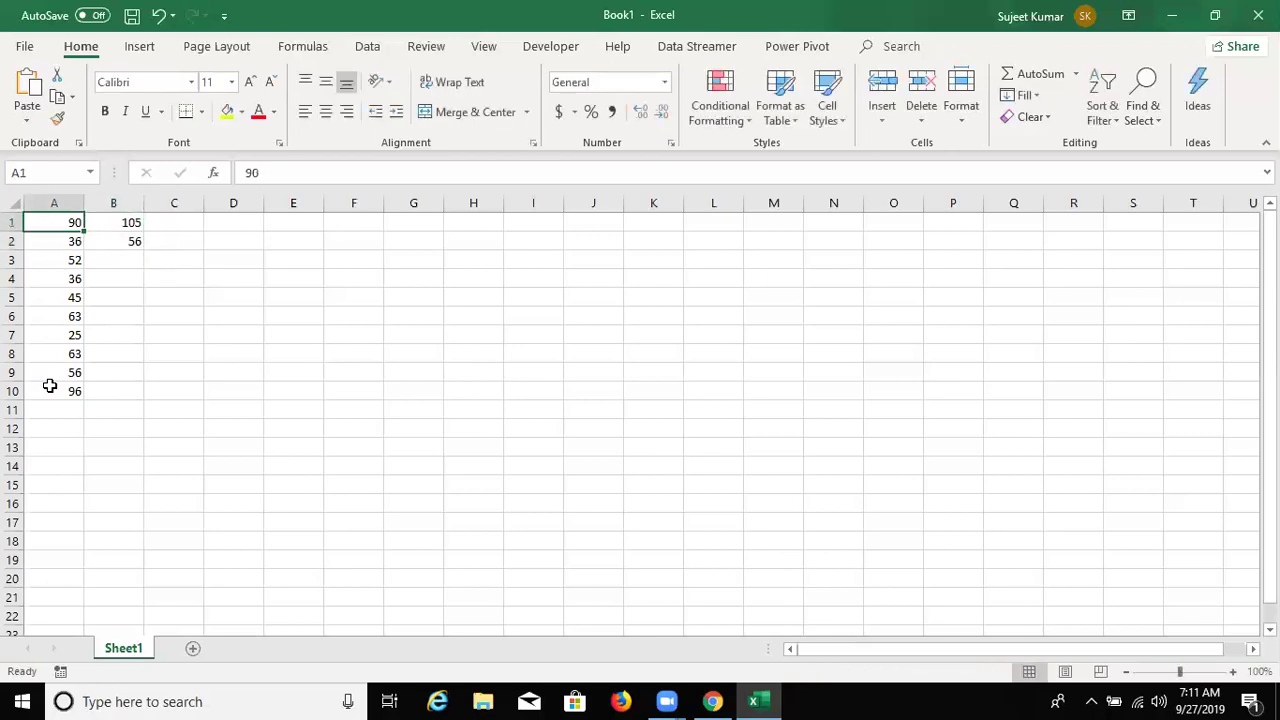
key("Right")
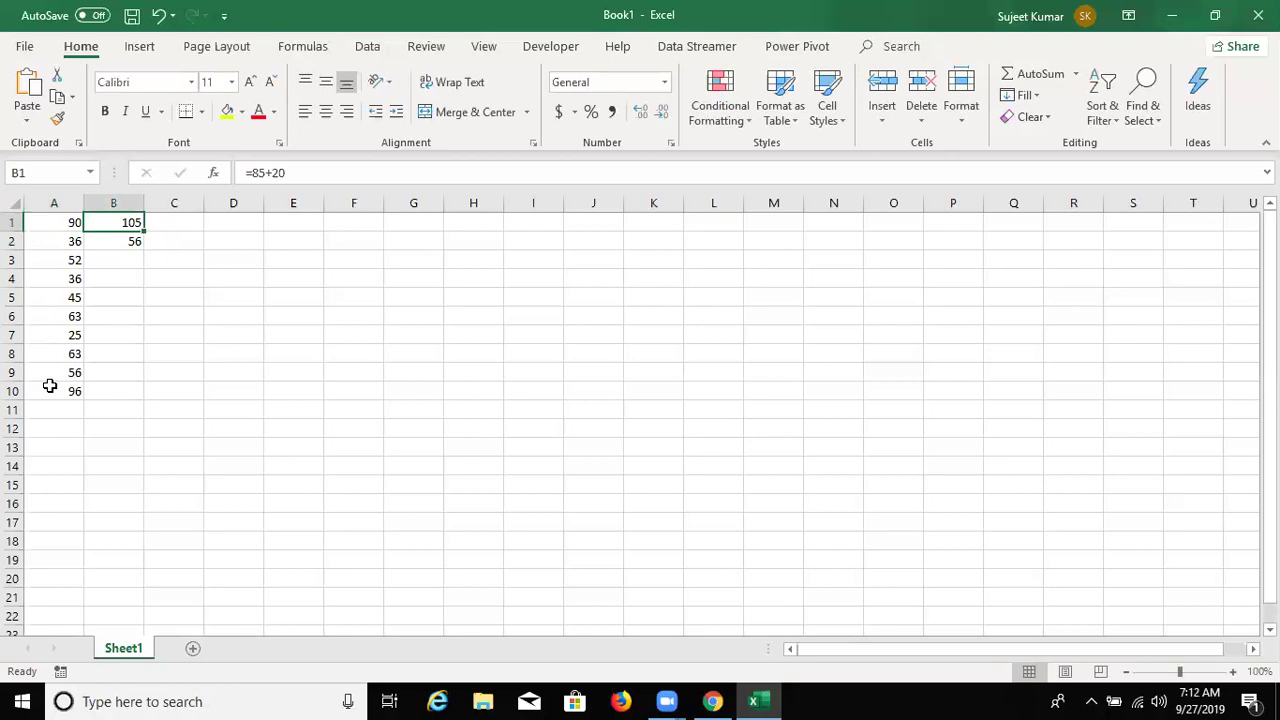
key("shift+Down")
key("Delete")
key("shift+Up")
type("=")
key("Left")
type("+20")
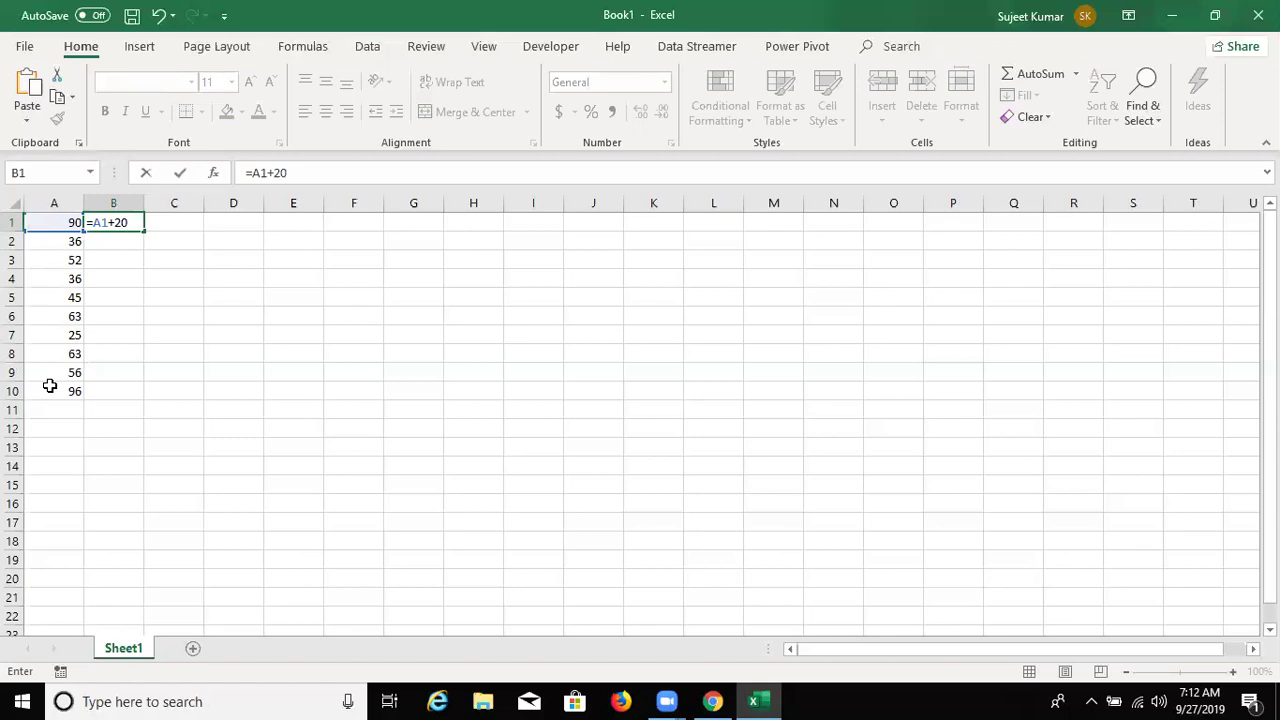
key("Return")
- Change A1 to 78 and check that B1 now shows 98
key("Up")
key("Left")
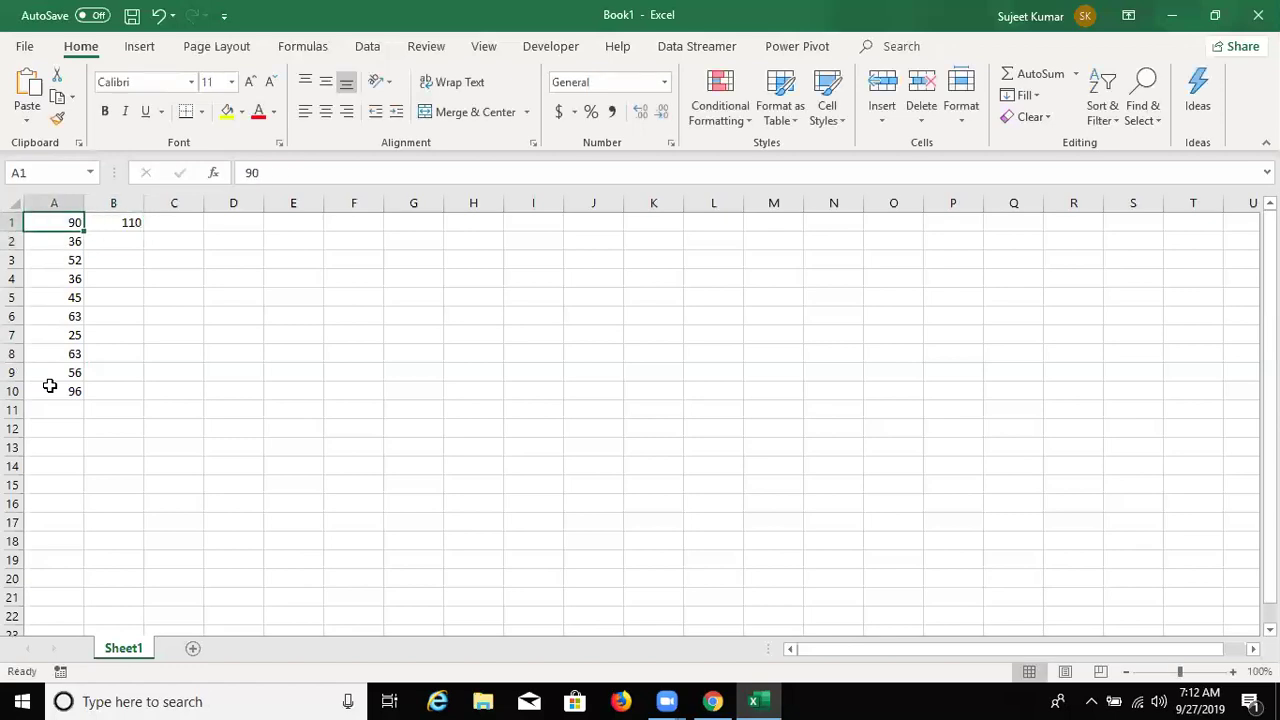
type("78")
key("Return")
key("Up")
key("Right")
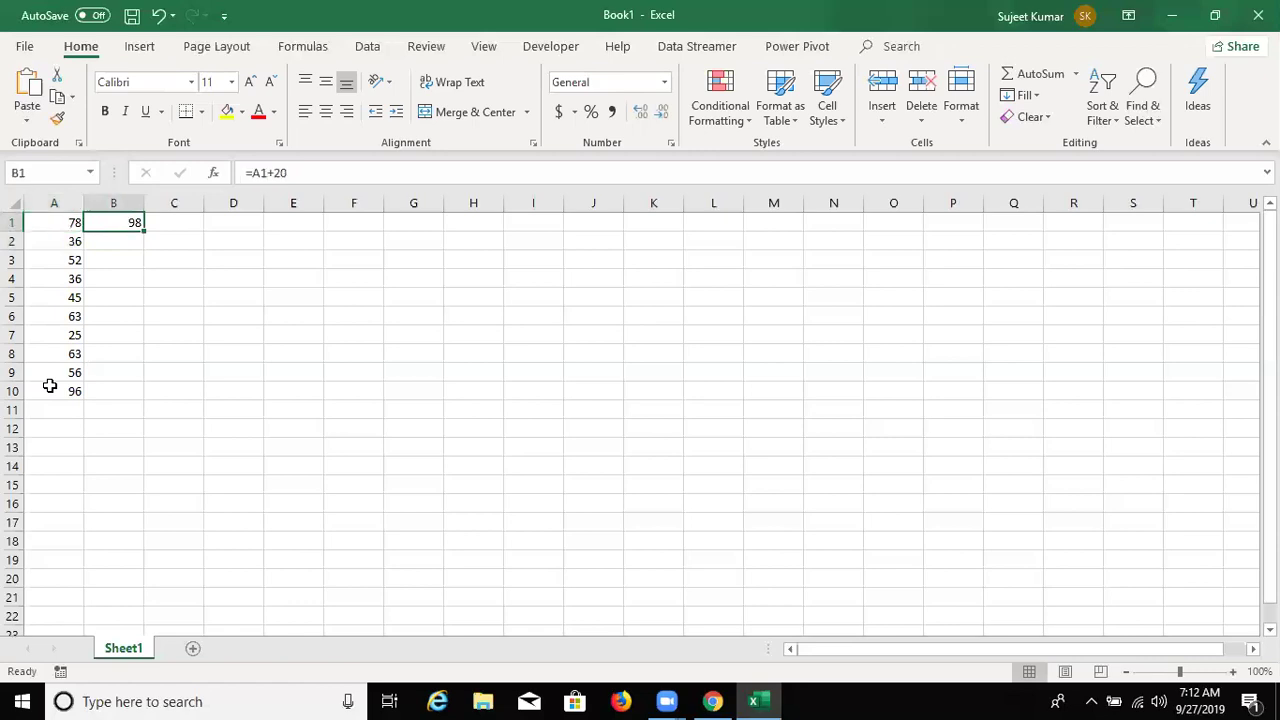
- Fill B1's =A1+20 down through B10 and inspect B2's copied formula
double_click(143, 230)
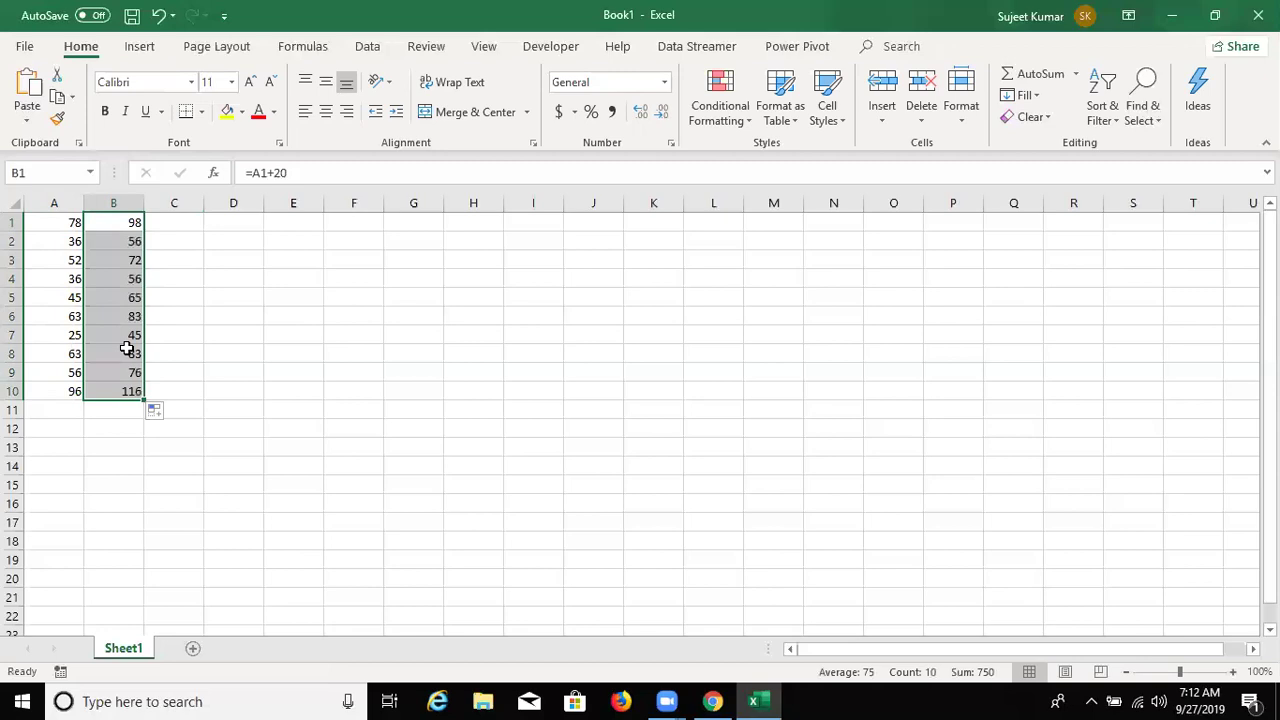
key("Up")
key("Down")
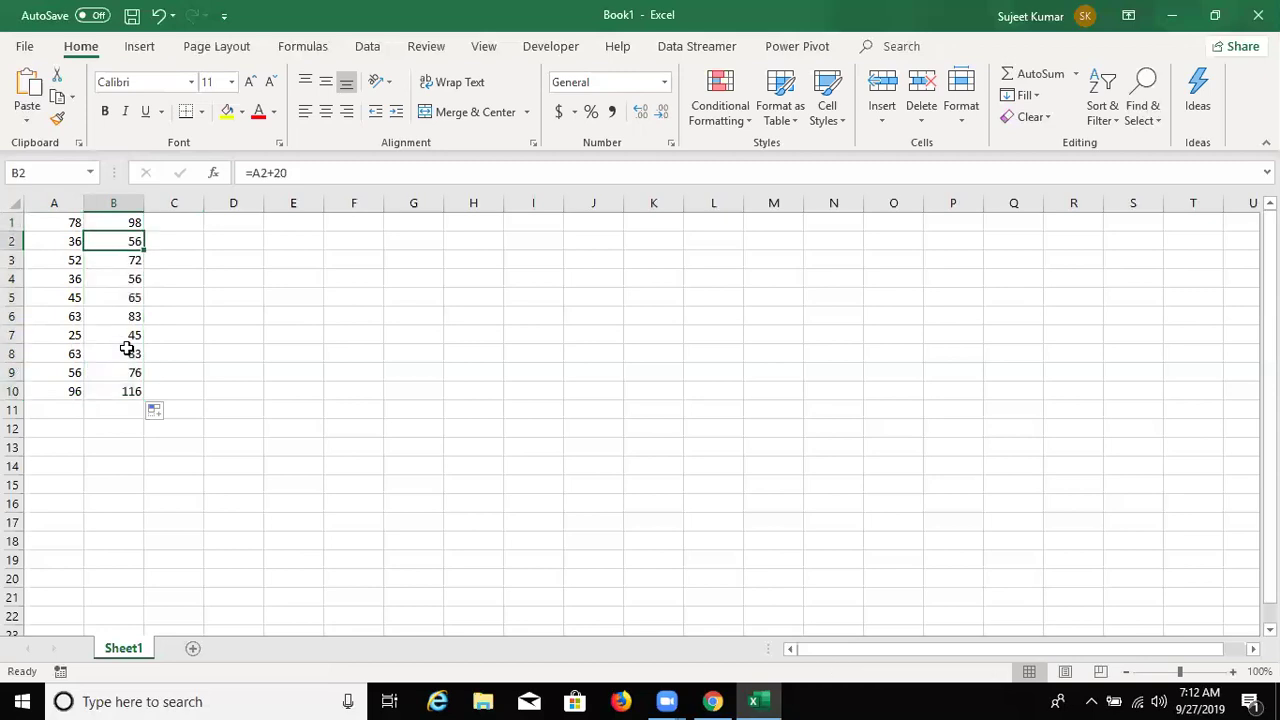
key("F2")
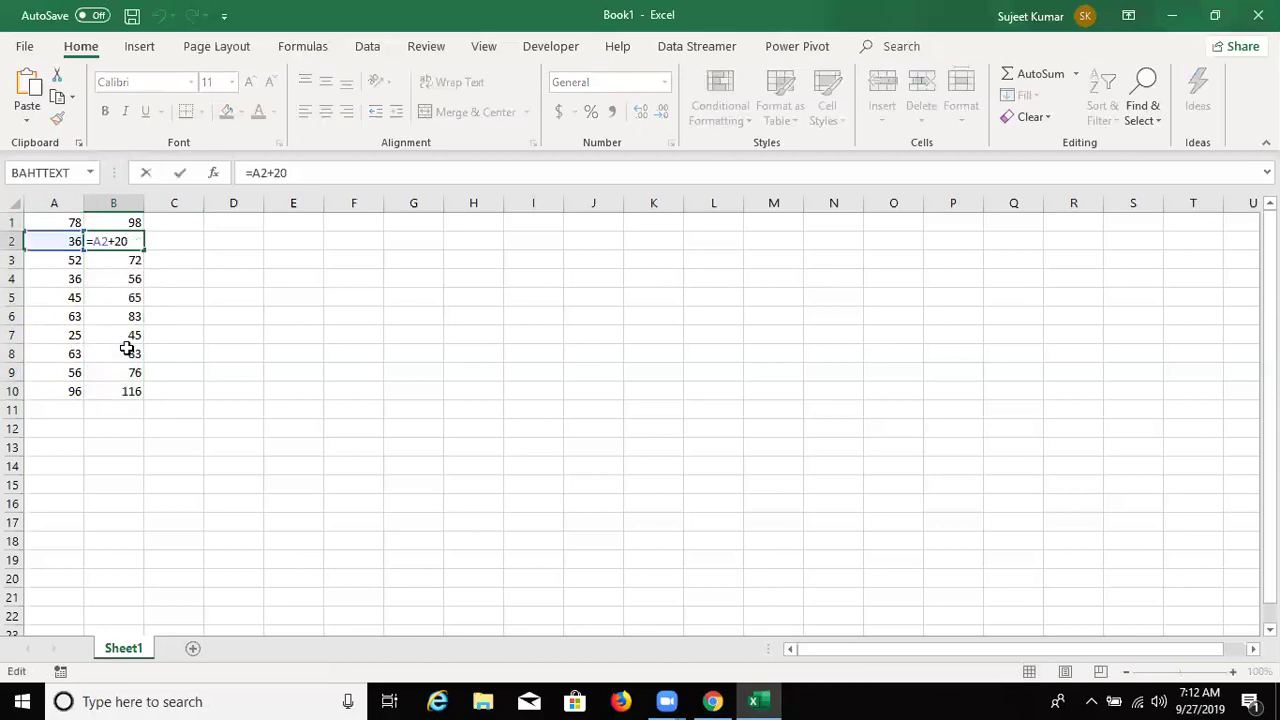
key("Escape")
key("Down")
key("Down")
key("Down")
key("Down")
key("ctrl+Up")
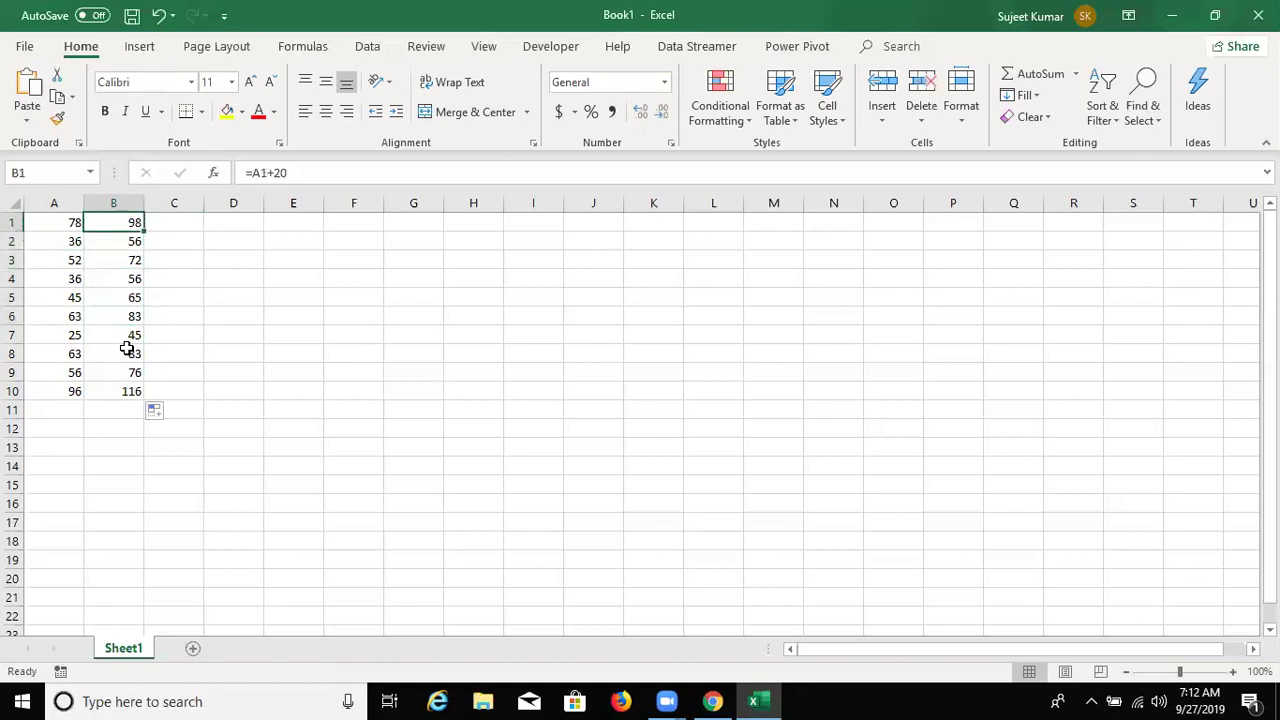
key("Down")
- Clear B1:B10 and enter the constant 20 in D1
key("shift+Down")
key("shift+Down")
key("ctrl+shift+Down")
key("Delete")
key("Up")
key("Right")
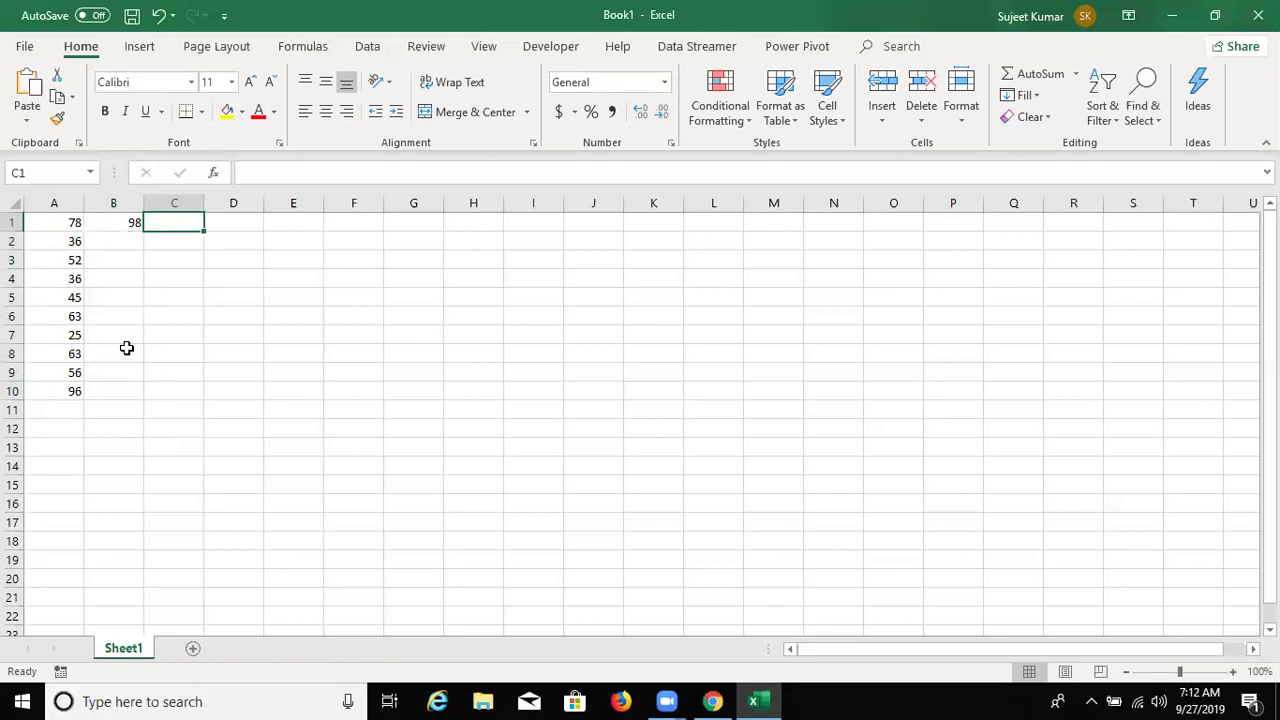
key("Right")
type("20")
key("Return")
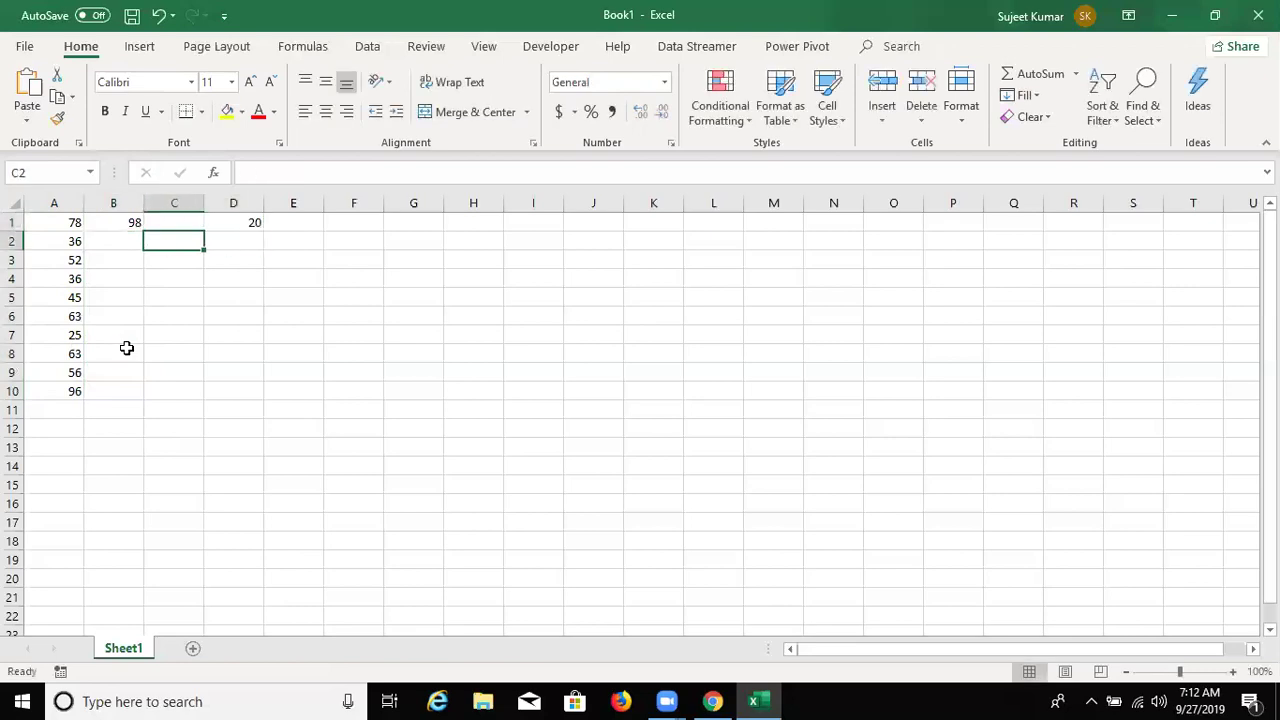
key("Up")
key("Left")
key("Delete")
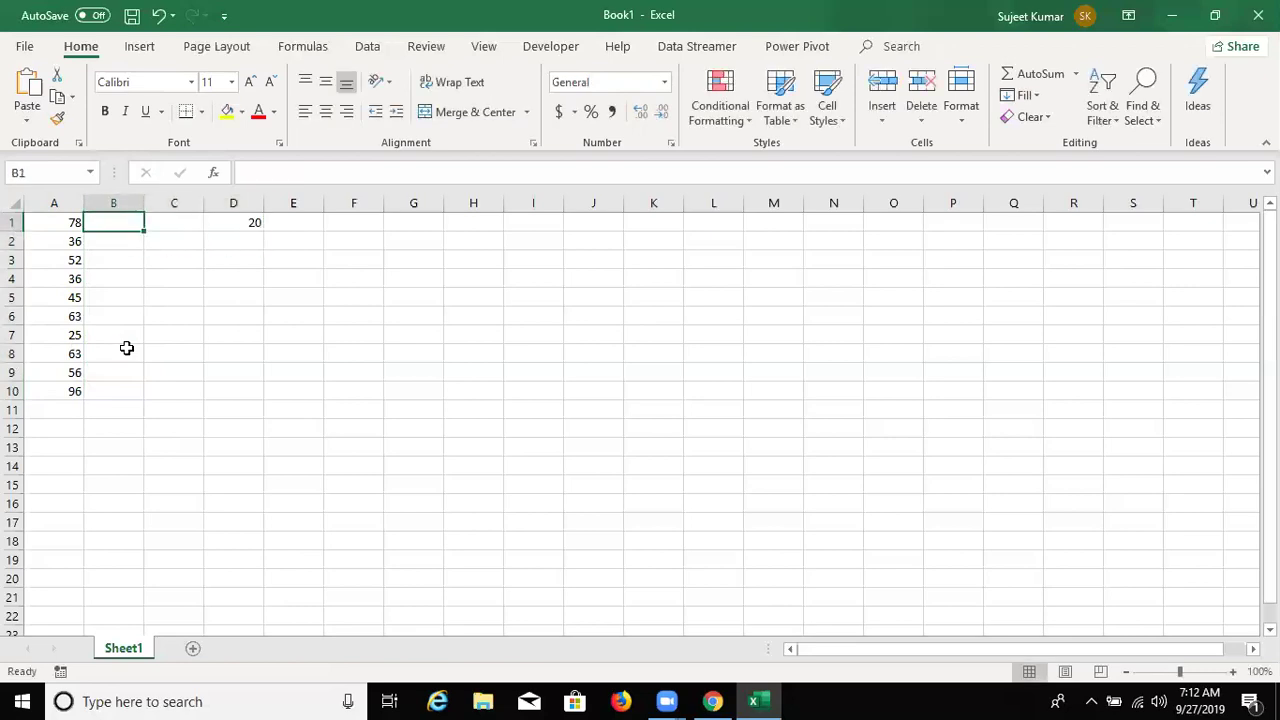
- Enter =A1+D1 in B1, copy it to B3, then clear the wrong B2:B3 results
type("=")
key("Left")
type("+")
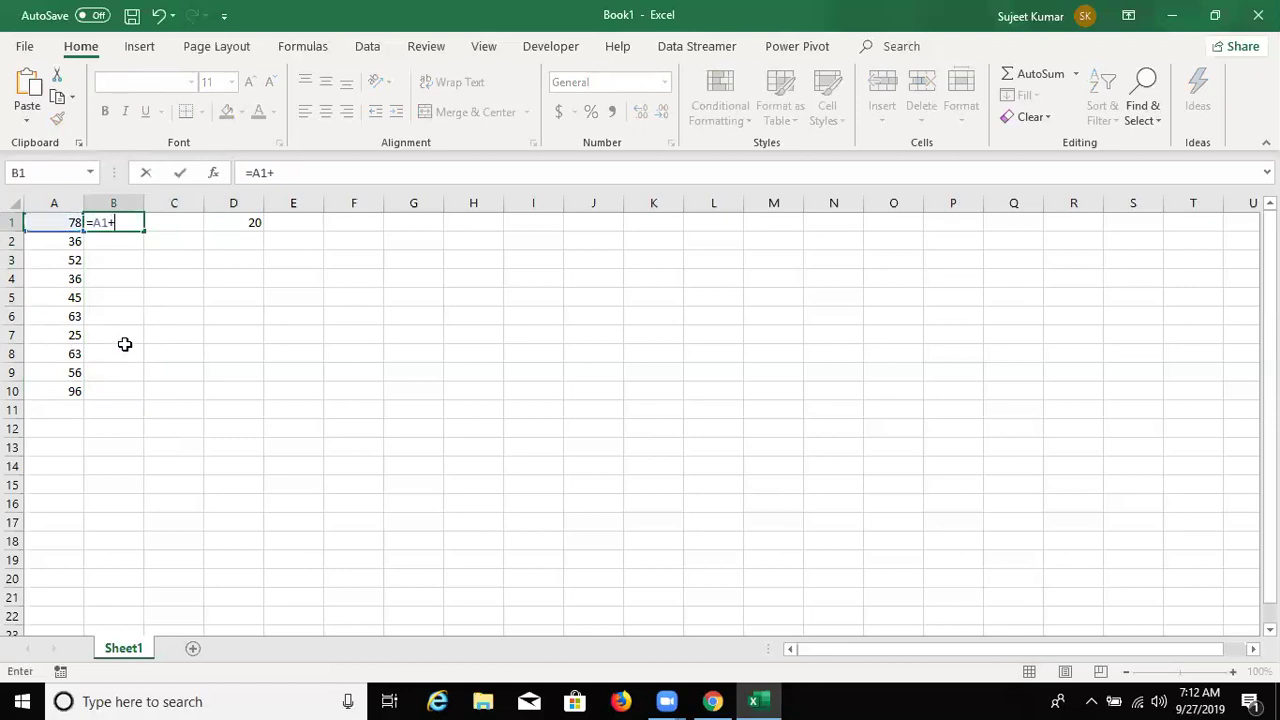
left_click(230, 221)
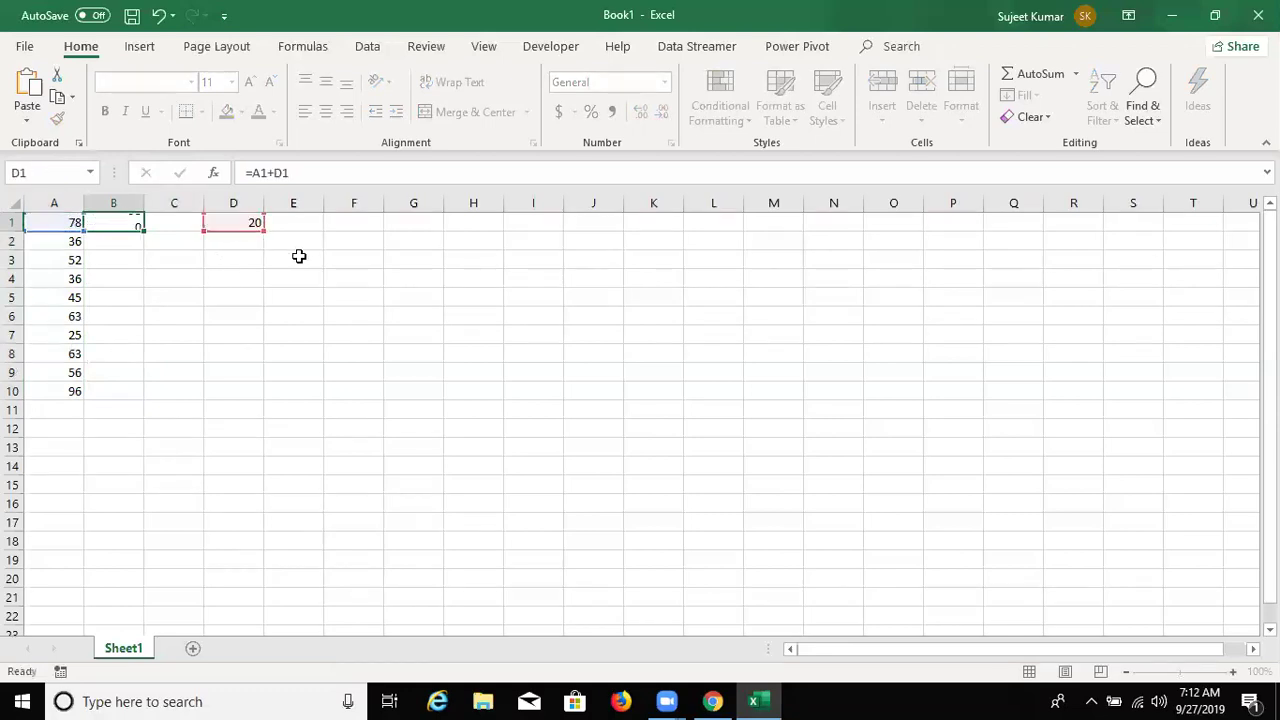
key("ctrl+Return")
left_click_drag(144, 230, 131, 257)
left_click(129, 245)
left_click(130, 258)
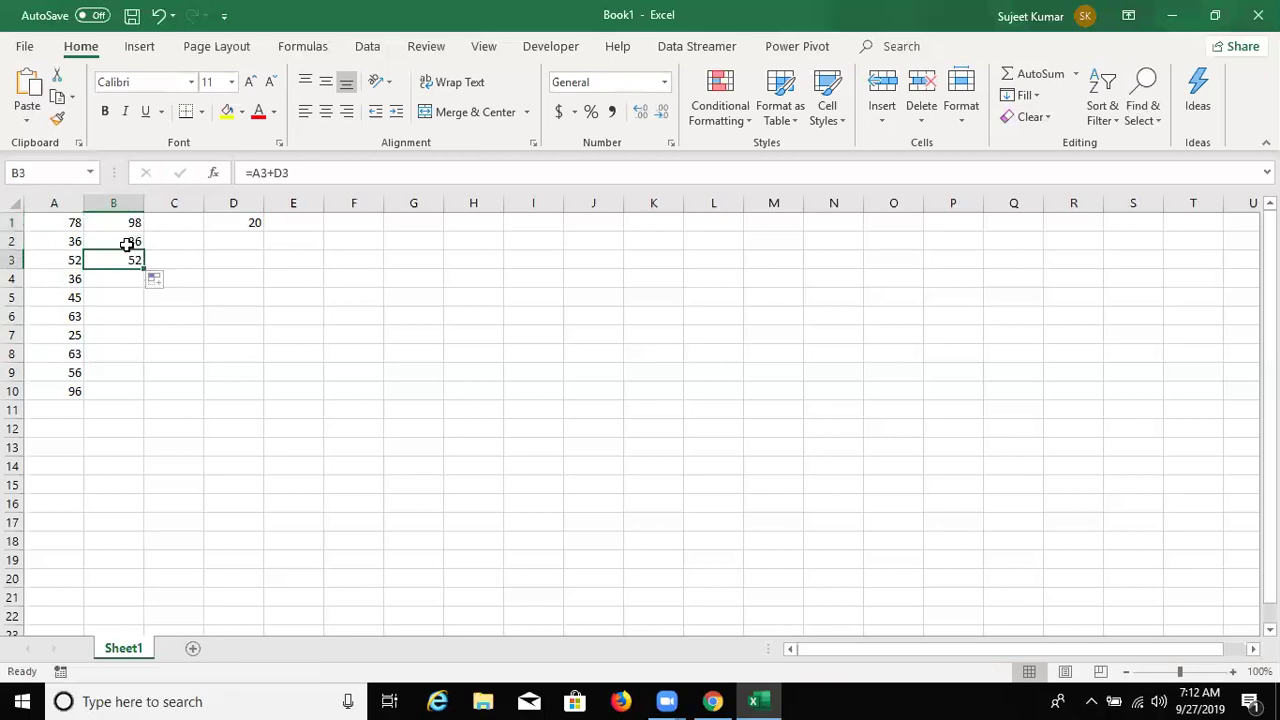
left_click(127, 238)
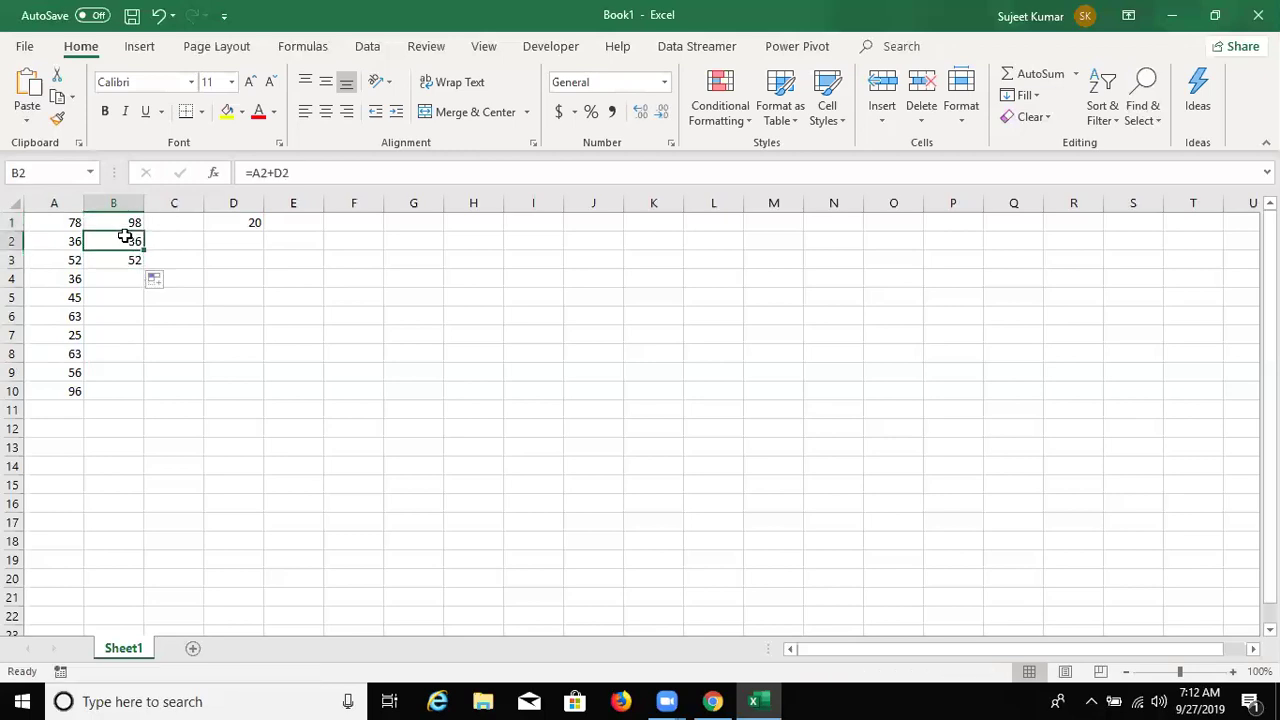
key("shift+Down")
key("Delete")
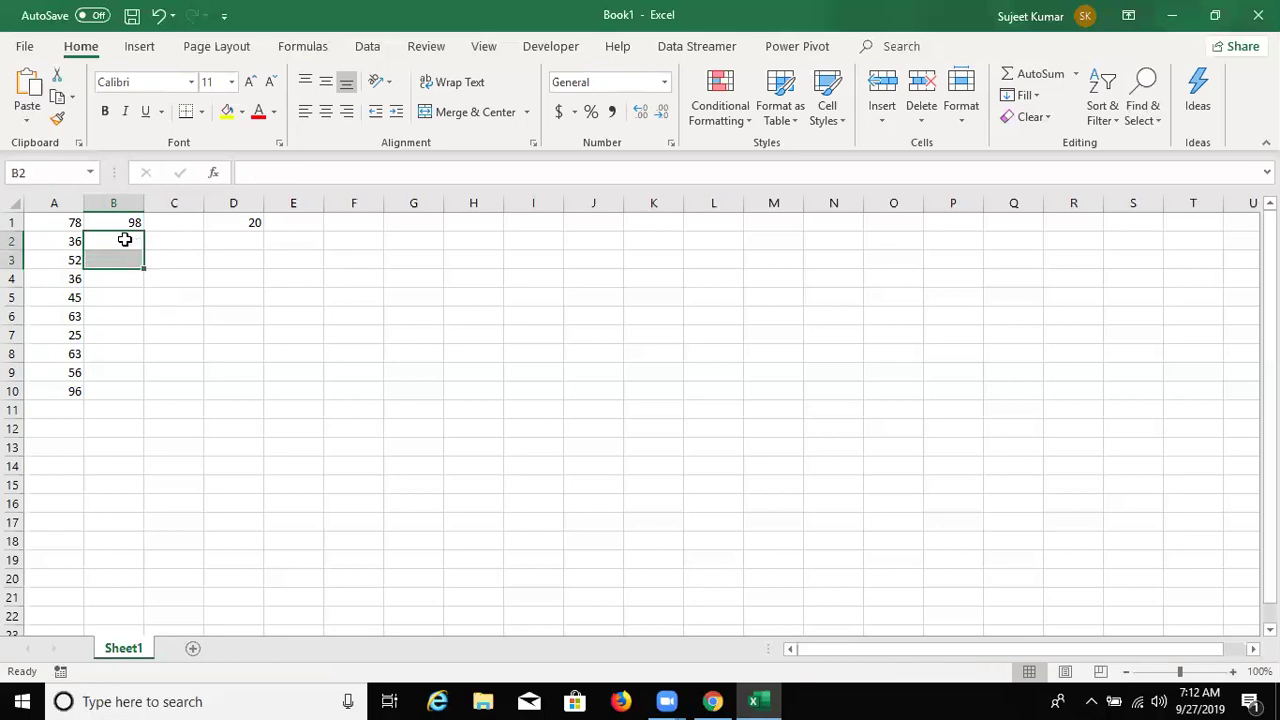
key("Up")
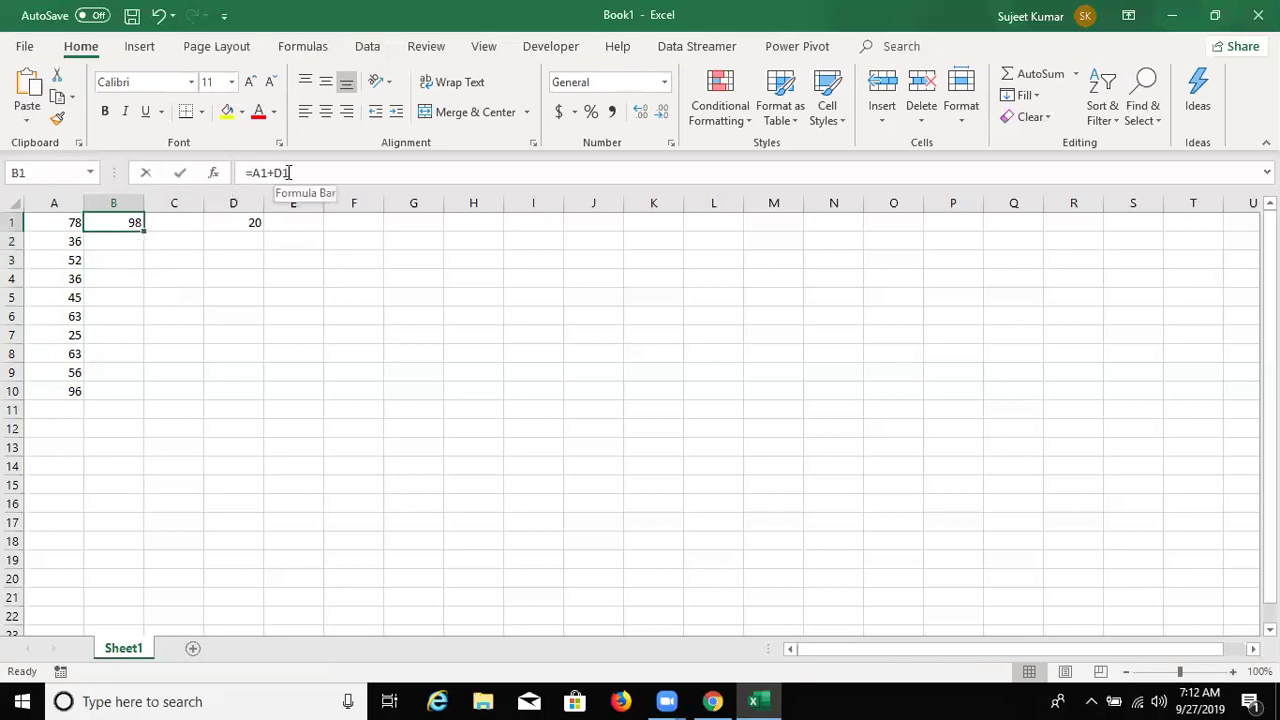
- Change B1 to =A1+D$1 and fill it down through B10
left_click(289, 173)
type("$")
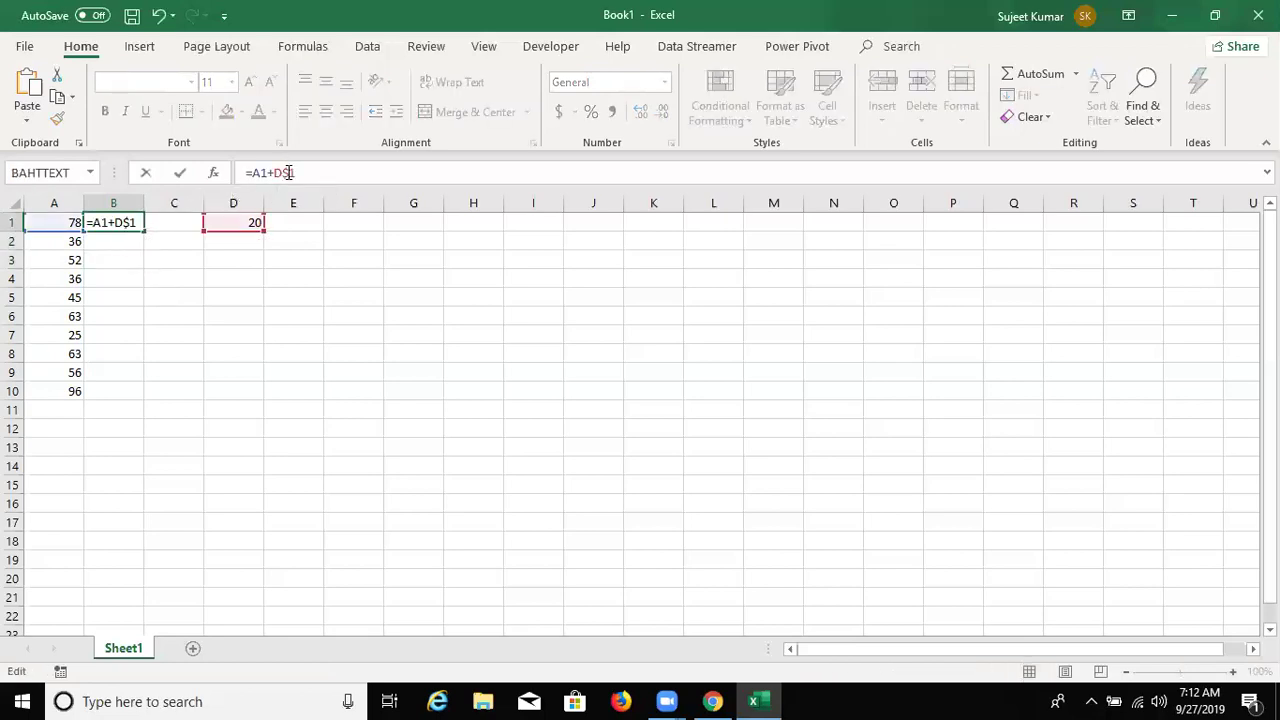
key("ctrl+Return")
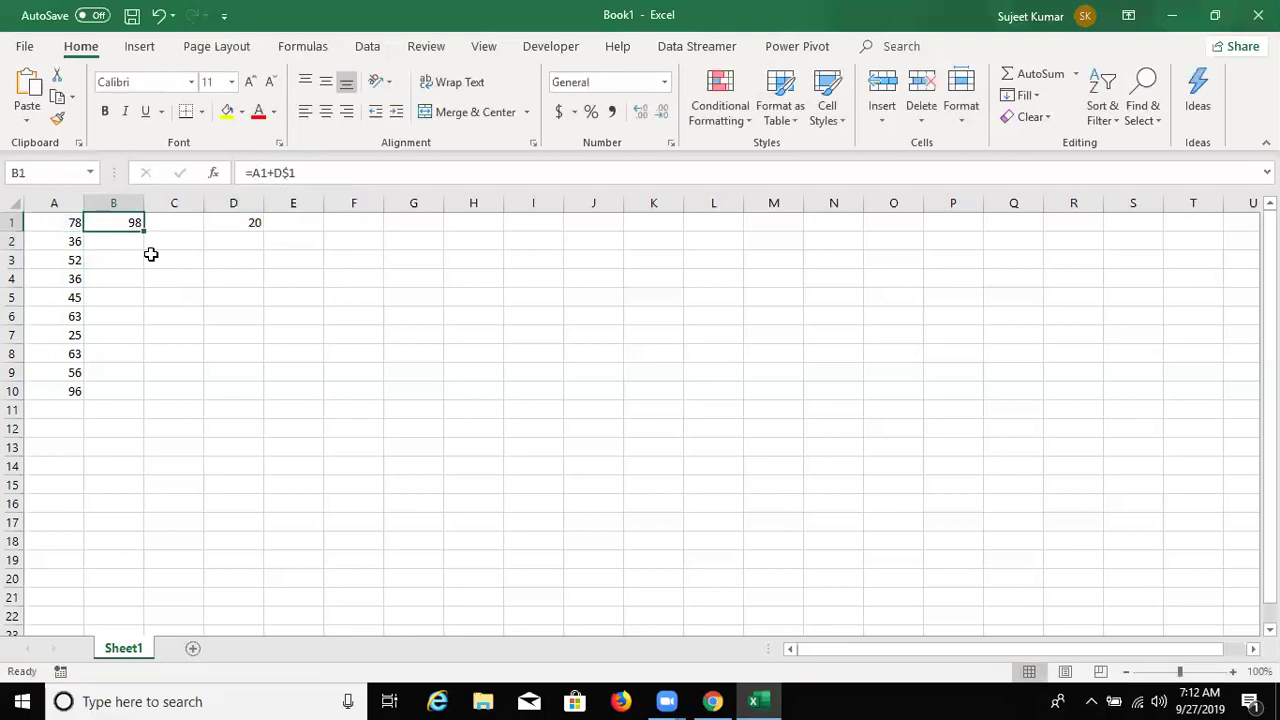
double_click(144, 231)
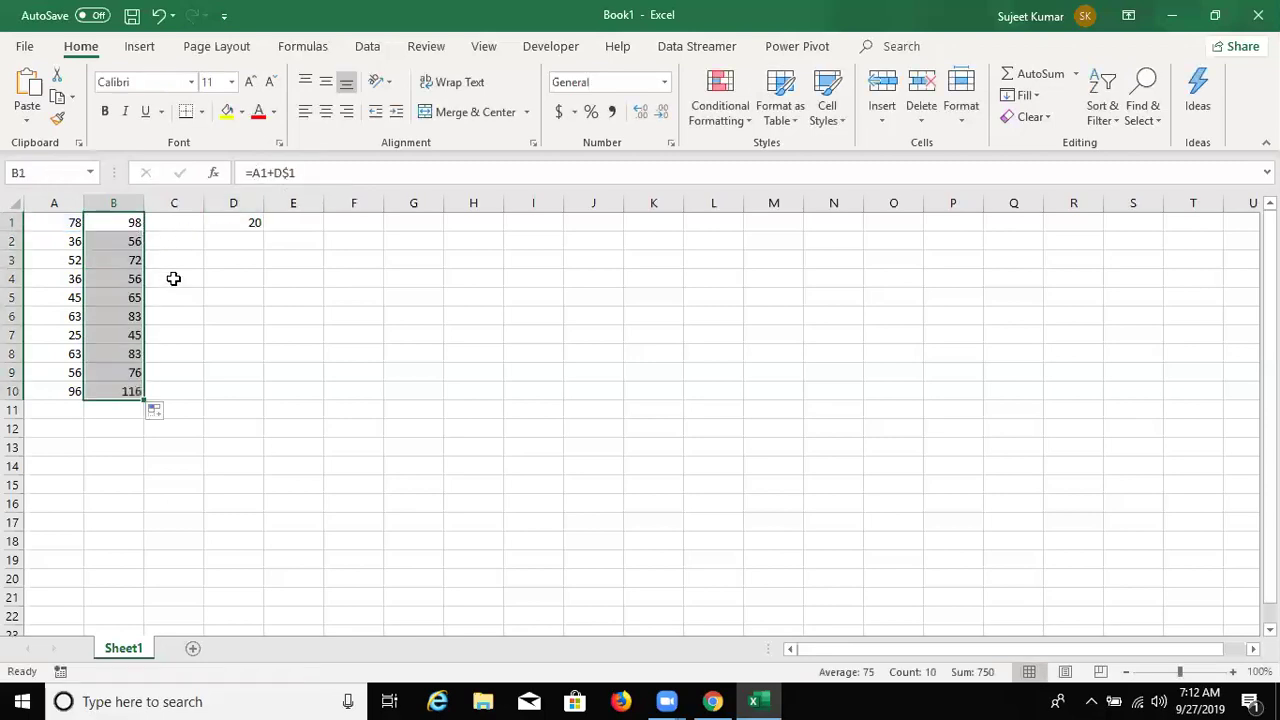
- Copy B2's formula right into C2 and view the shifted =B2+E$1 result of 56
key("Down")
key("Down")
key("Down")
key("Down")
key("Down")
key("Down")
key("Down")
key("Up")
key("Up")
key("Up")
key("Up")
key("Up")
key("Up")
key("Up")
key("Up")
key("Up")
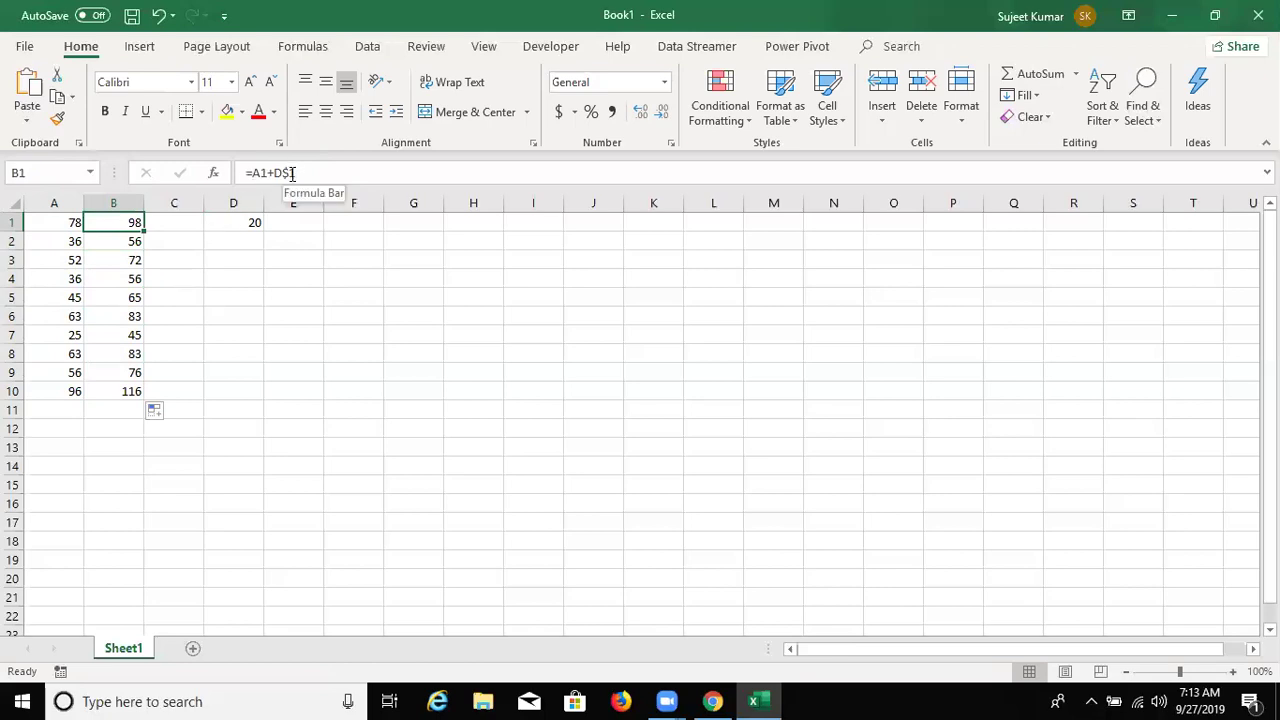
left_click(140, 244)
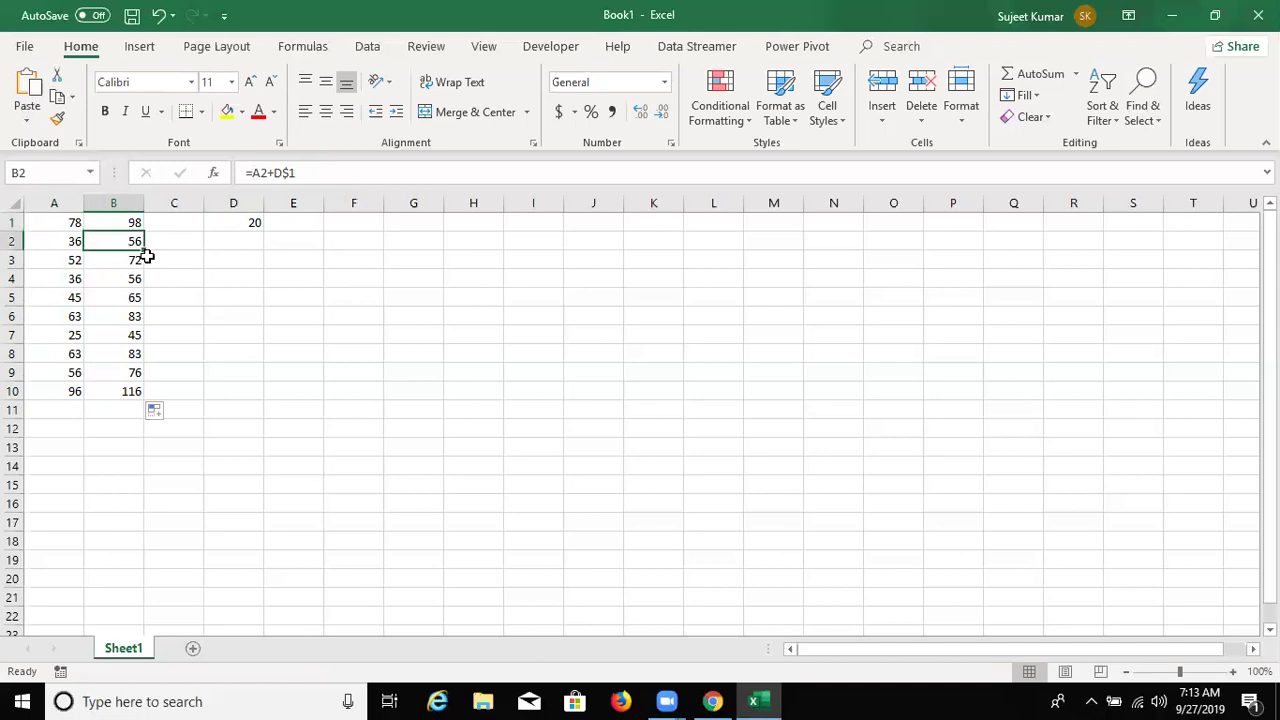
left_click_drag(148, 252, 187, 241)
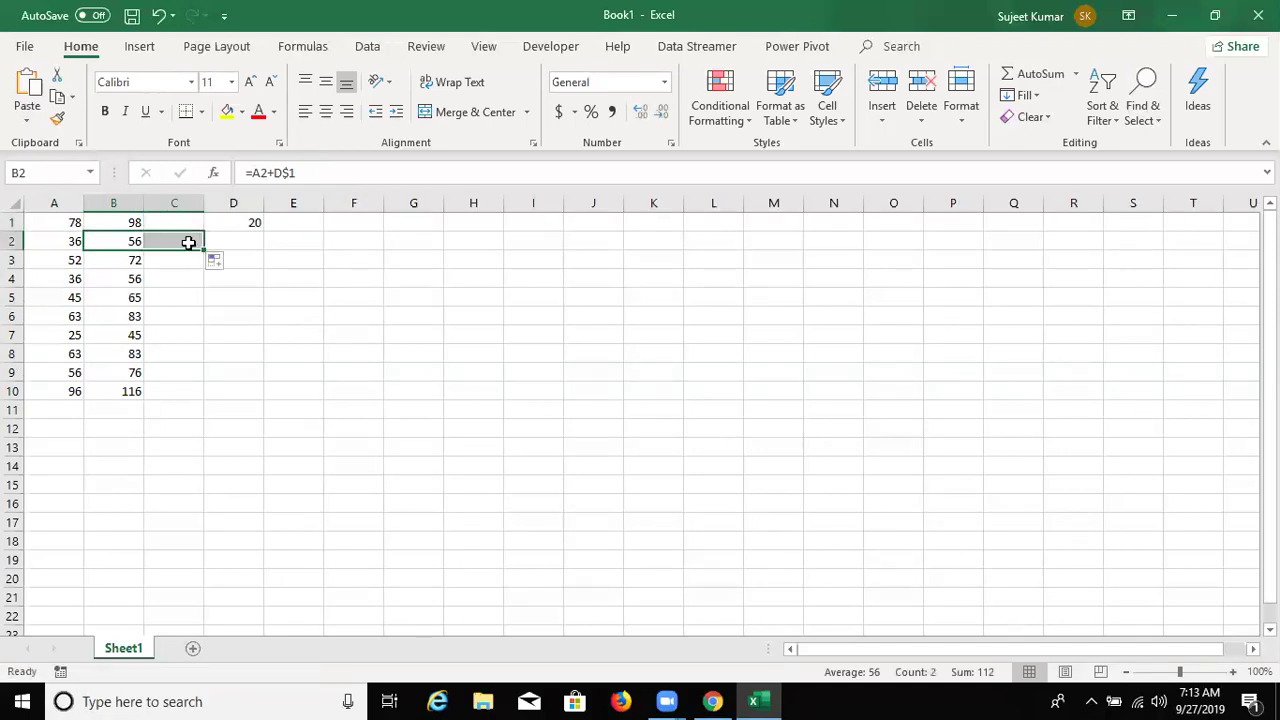
double_click(187, 241)
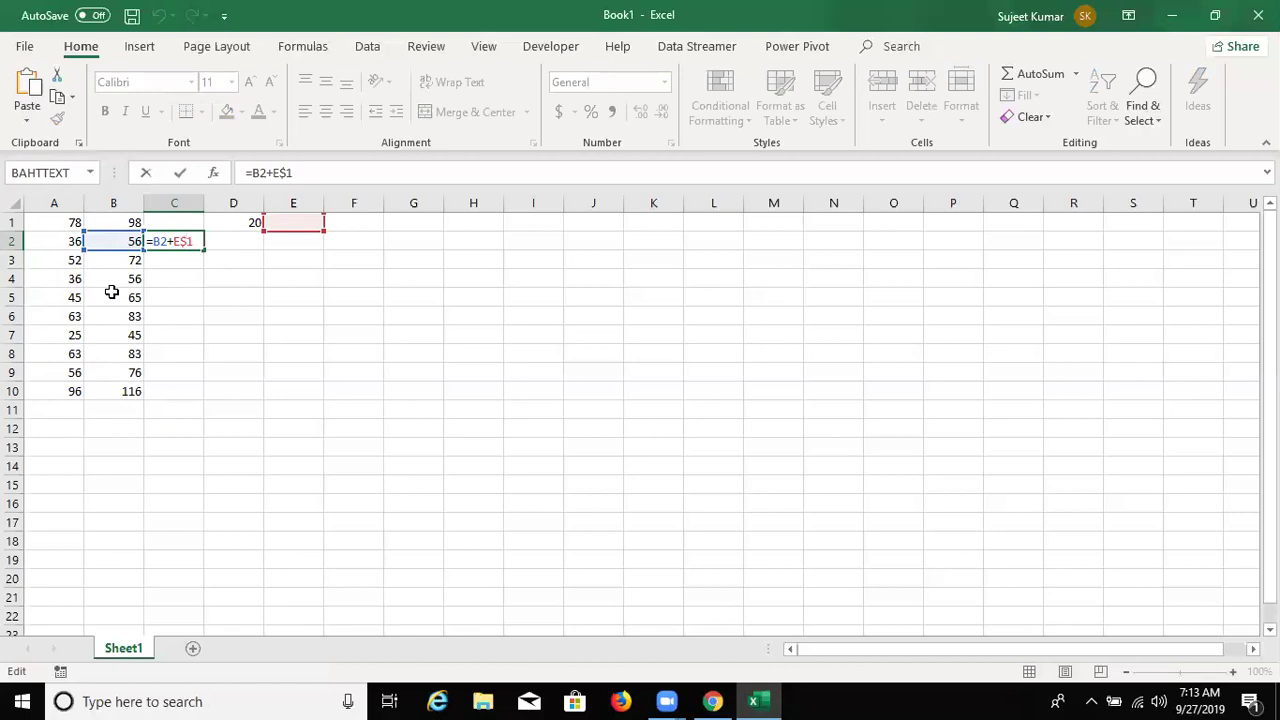
key("Escape")
key("Left")
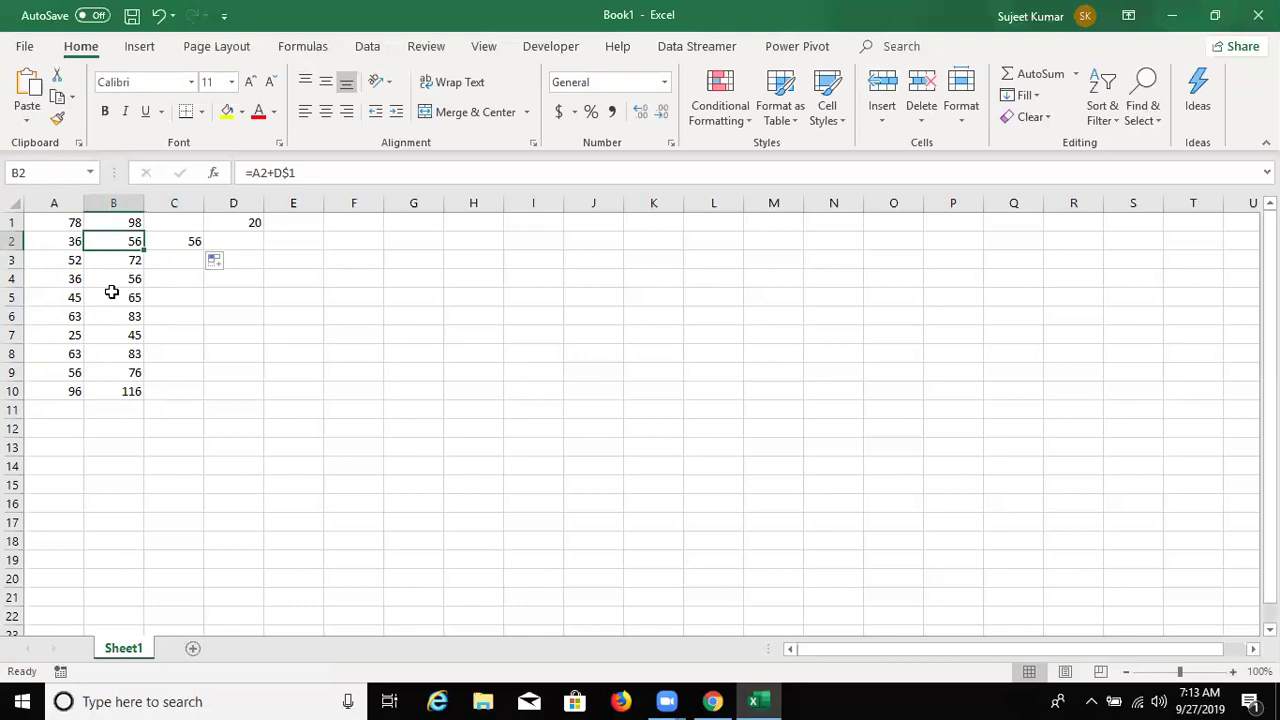
- Make B2 =A2+$D$1 and copy it into C2, which now shows 76
left_click(274, 172)
type("$")
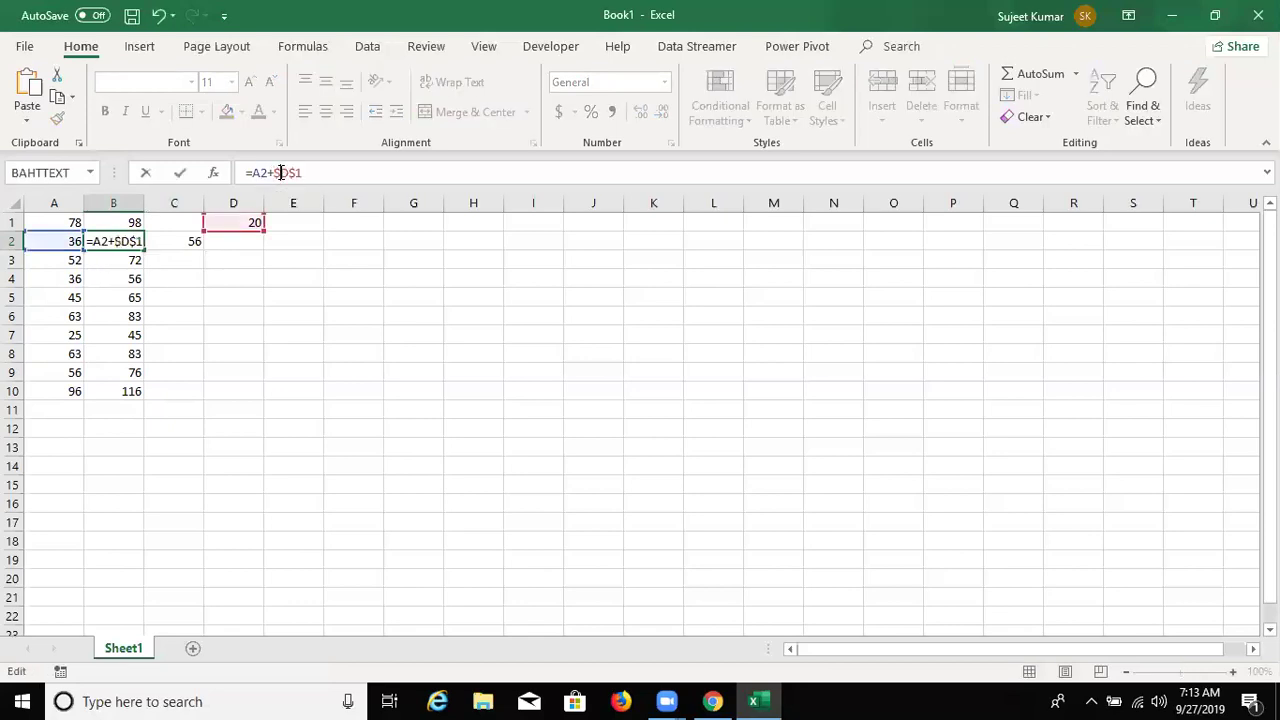
key("Return")
key("Up")
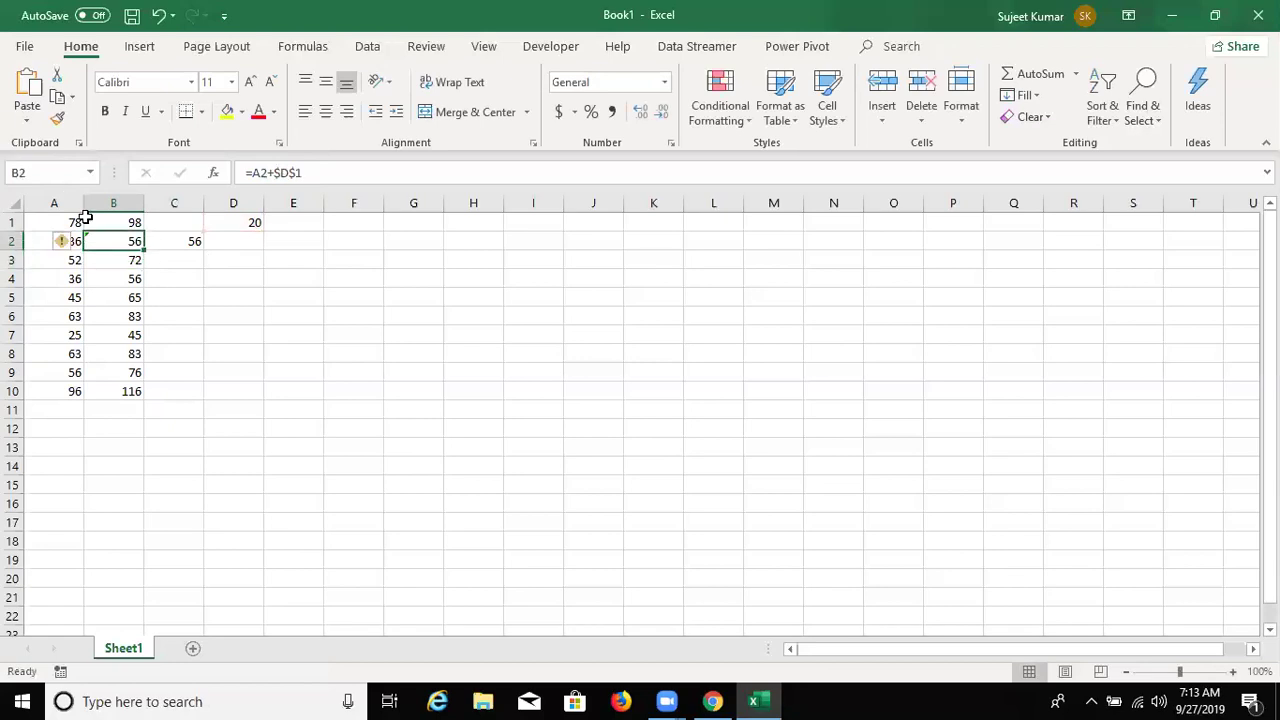
left_click_drag(144, 250, 190, 245)
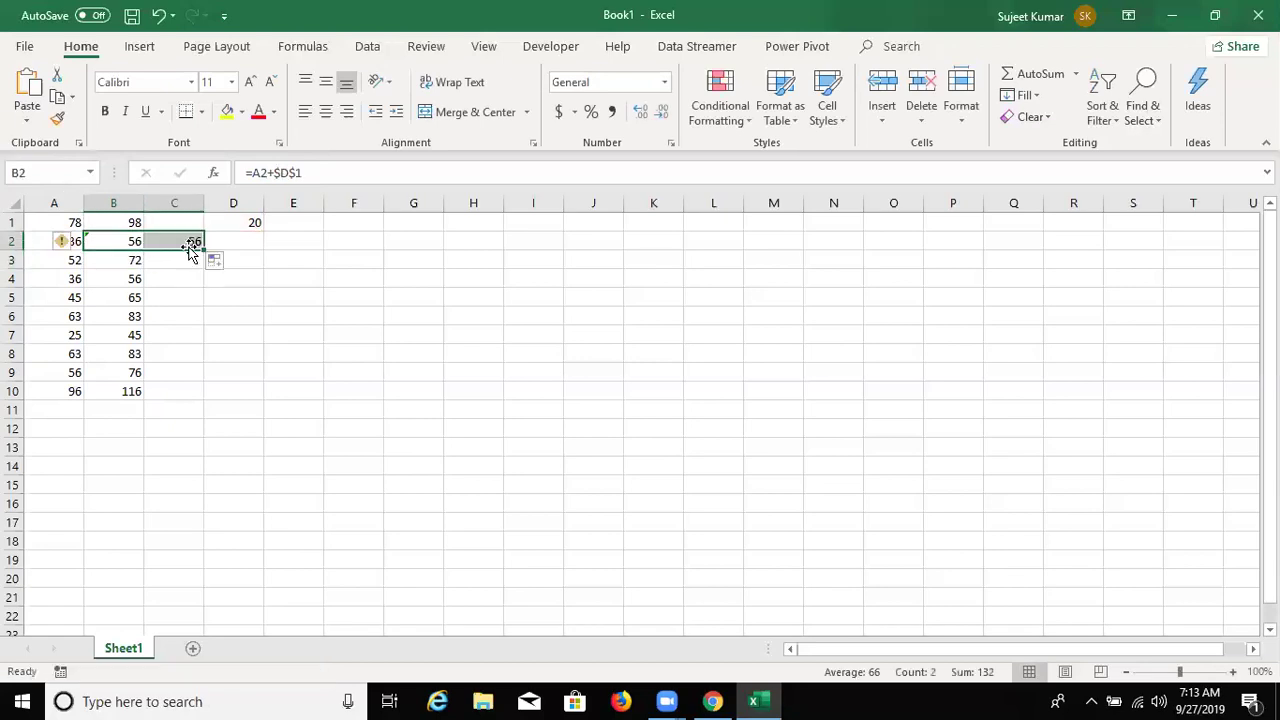
double_click(140, 241)
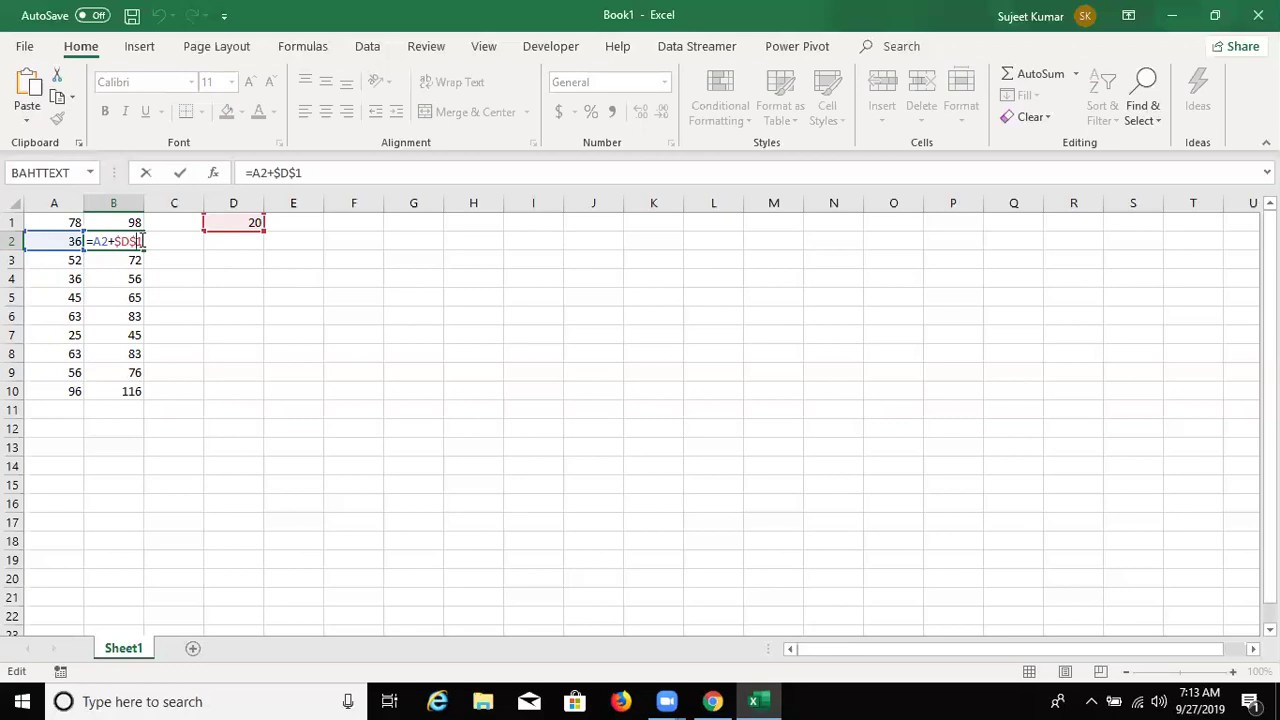
key("ctrl+Return")
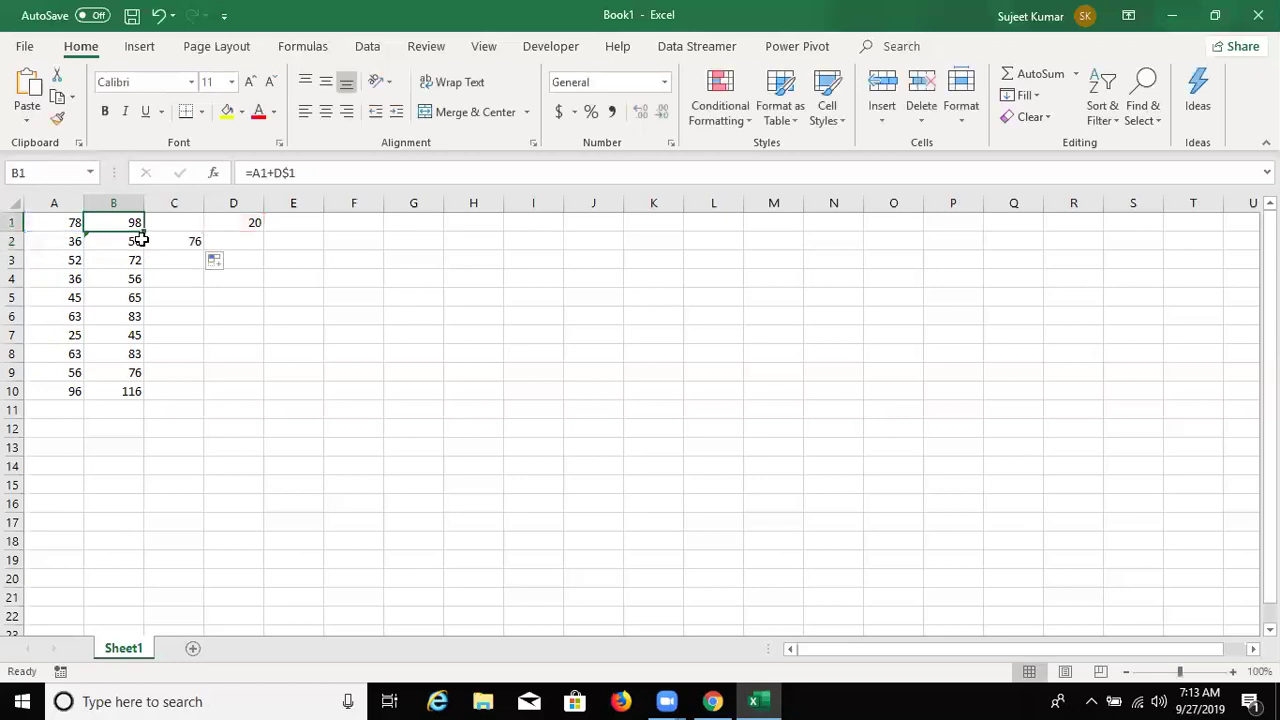
- Fill B1's =A1+D$1 formula down to B10 and inspect its D$1 reference
double_click(146, 247)
key("ctrl+z")
key("ctrl+z")
key("ctrl+z")
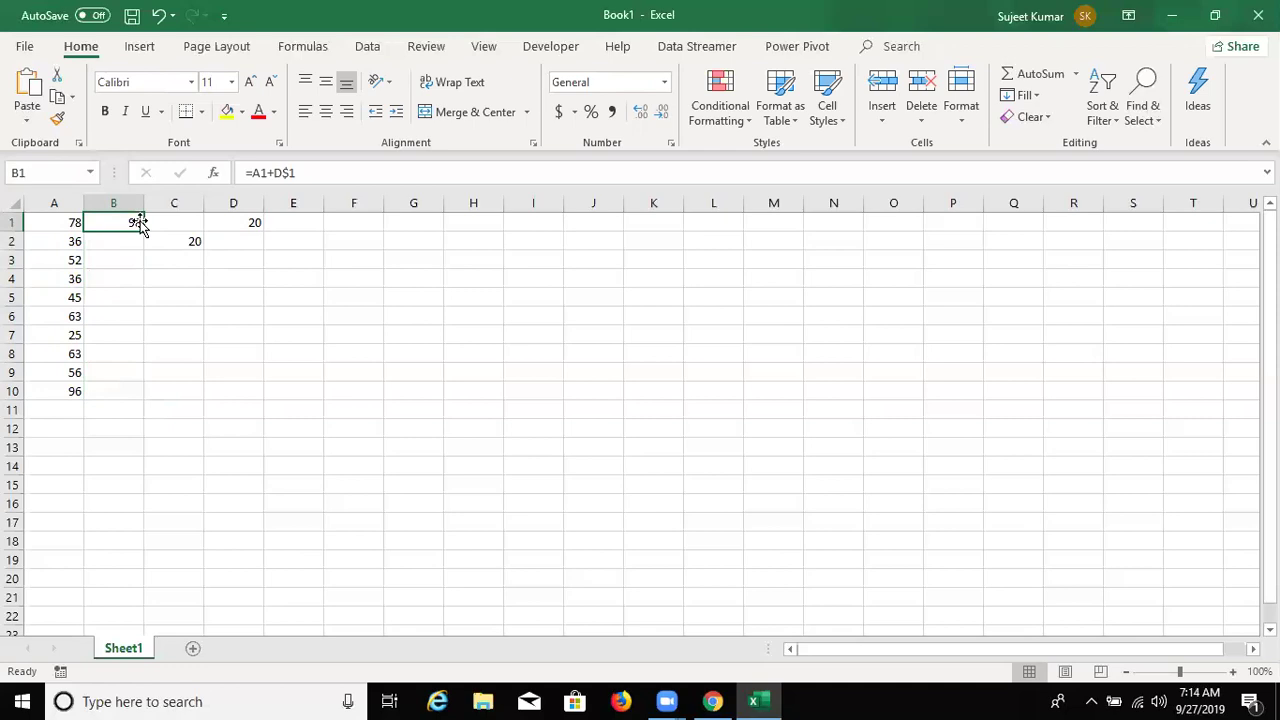
left_click(254, 221)
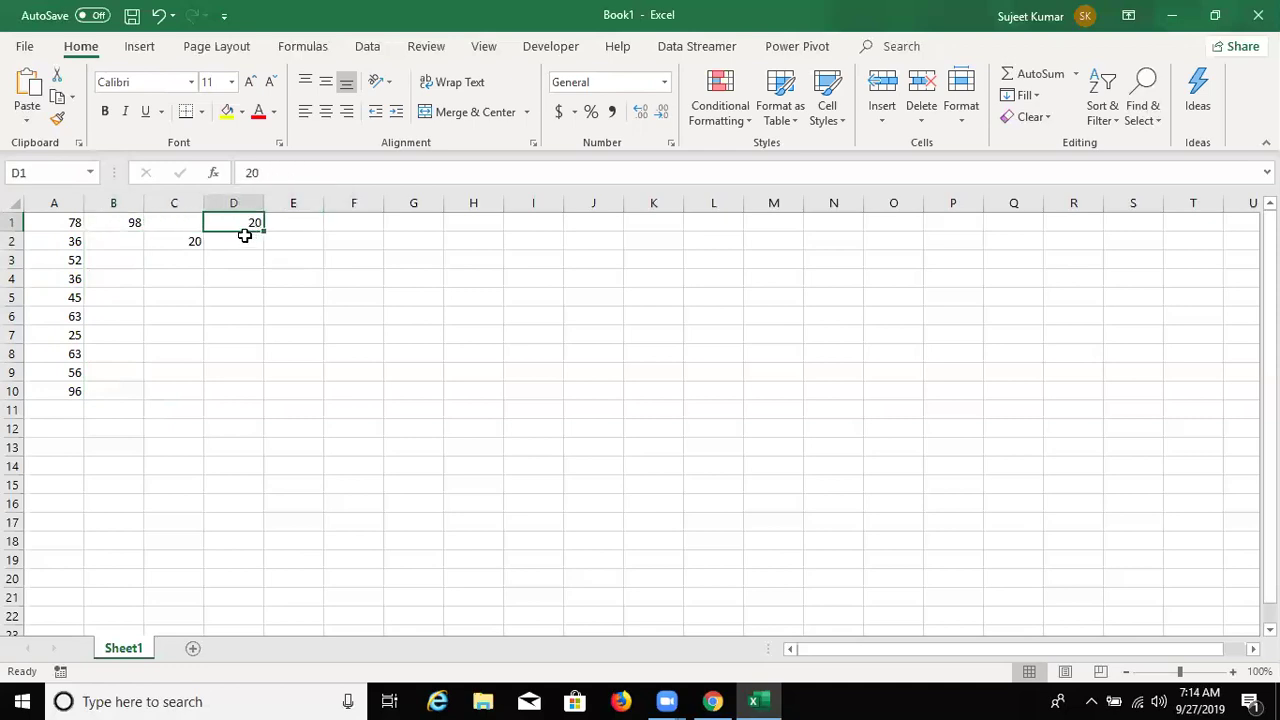
left_click(119, 224)
left_click_drag(144, 234, 148, 401)
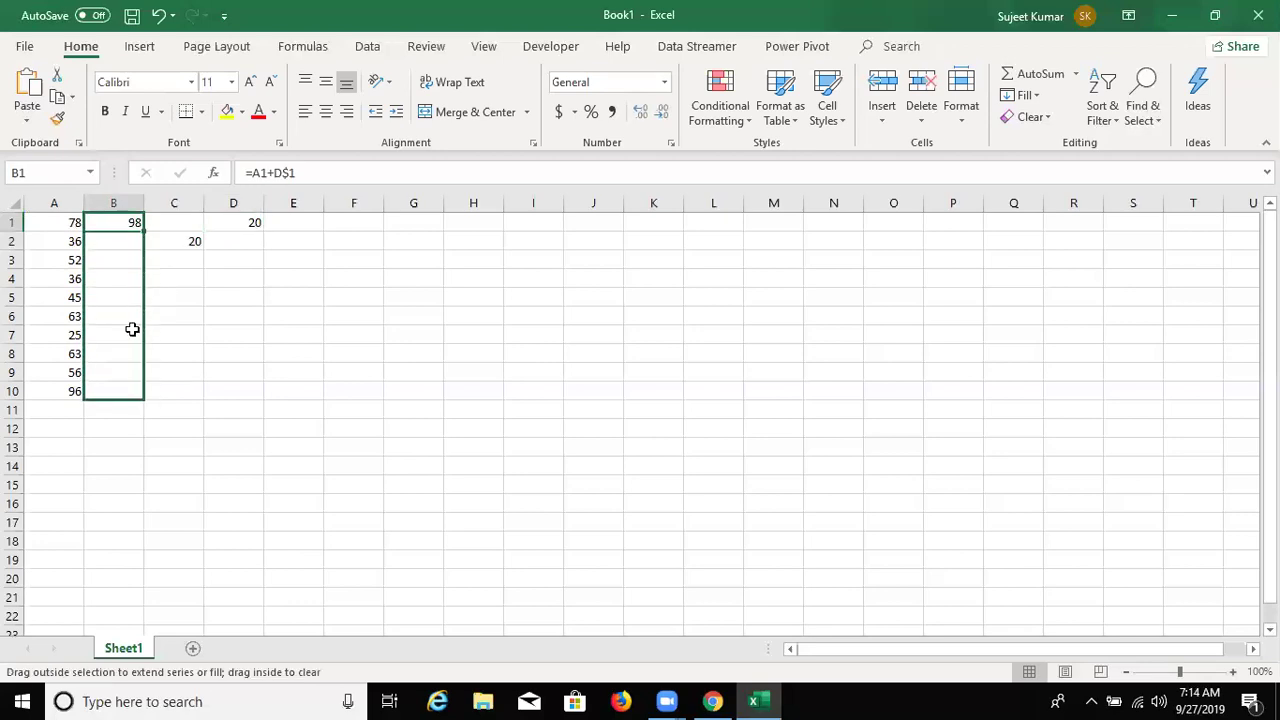
double_click(133, 221)
double_click(130, 221)
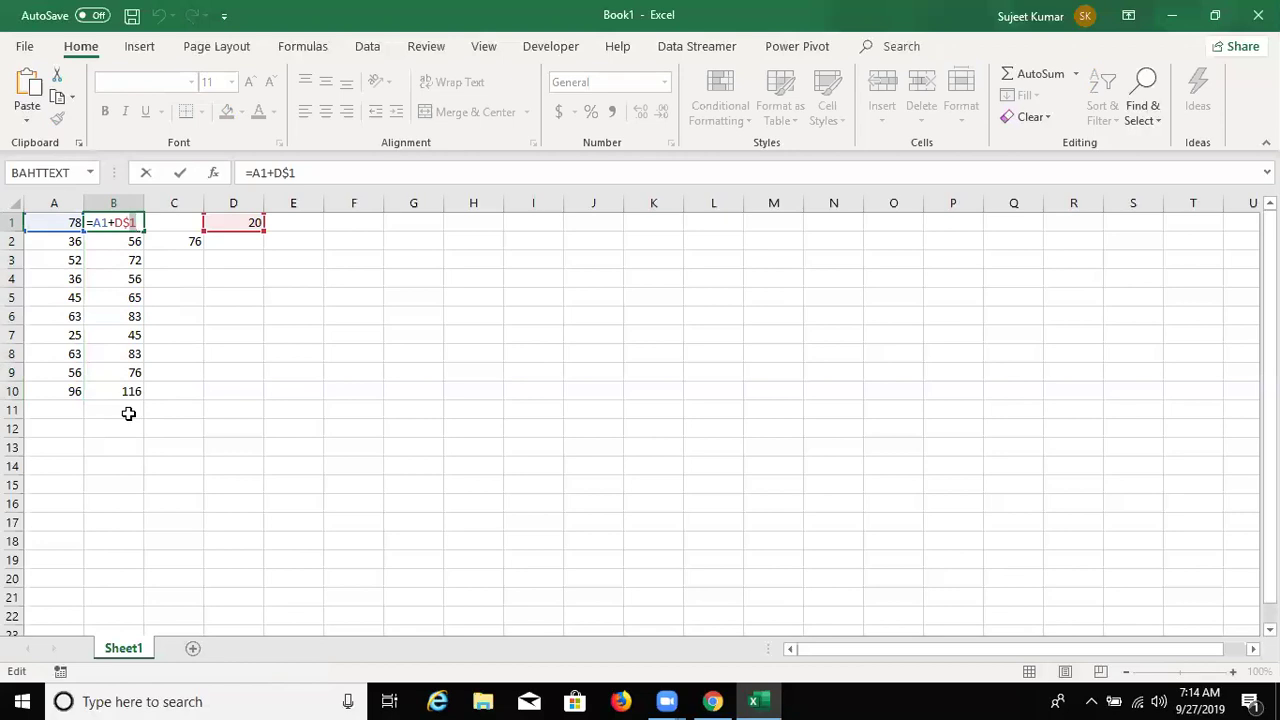
key("Return")
- Clear the copied results in B2:C10, leaving only B1 showing 98
key("Down")
key("Down")
key("Down")
key("Down")
key("Down")
key("Down")
key("Down")
key("Down")
key("Down")
key("Down")
key("Down")
key("Down")
key("Up")
key("Up")
key("Up")
key("Up")
key("Up")
key("Up")
key("Up")
key("Up")
key("Down")
key("shift+Right")
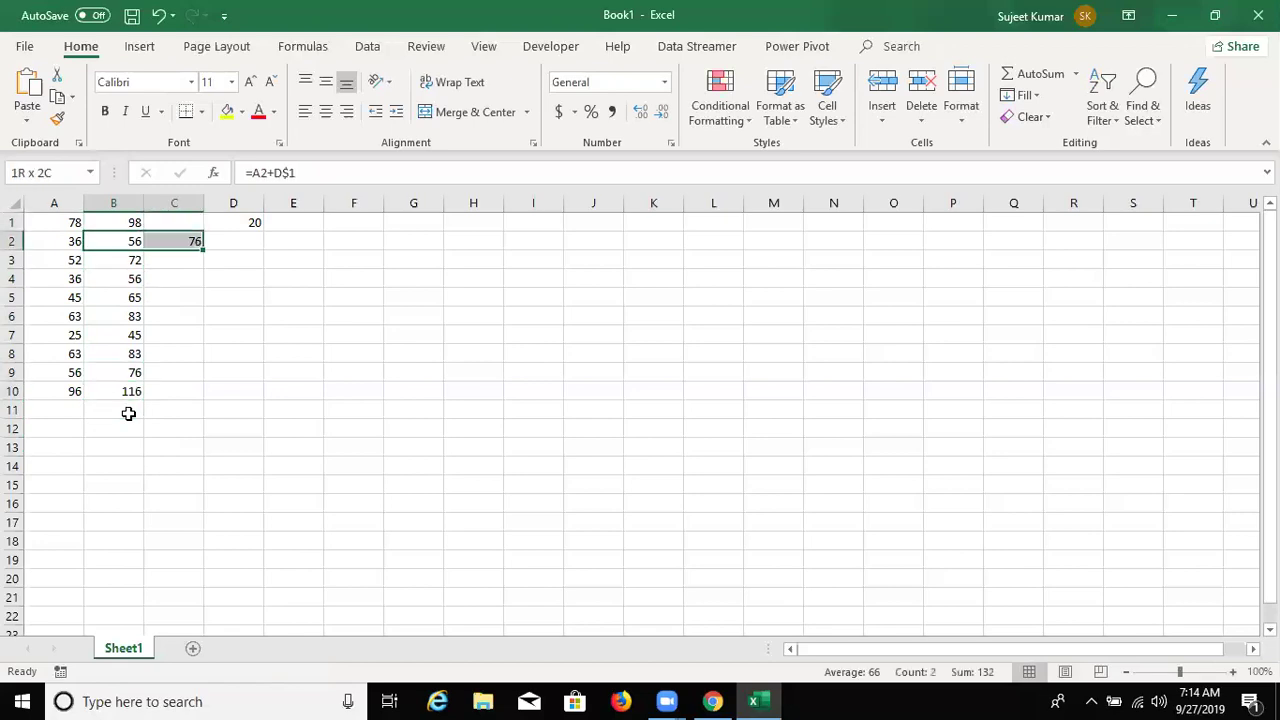
key("ctrl+shift+Down")
key("Delete")
key("Up")
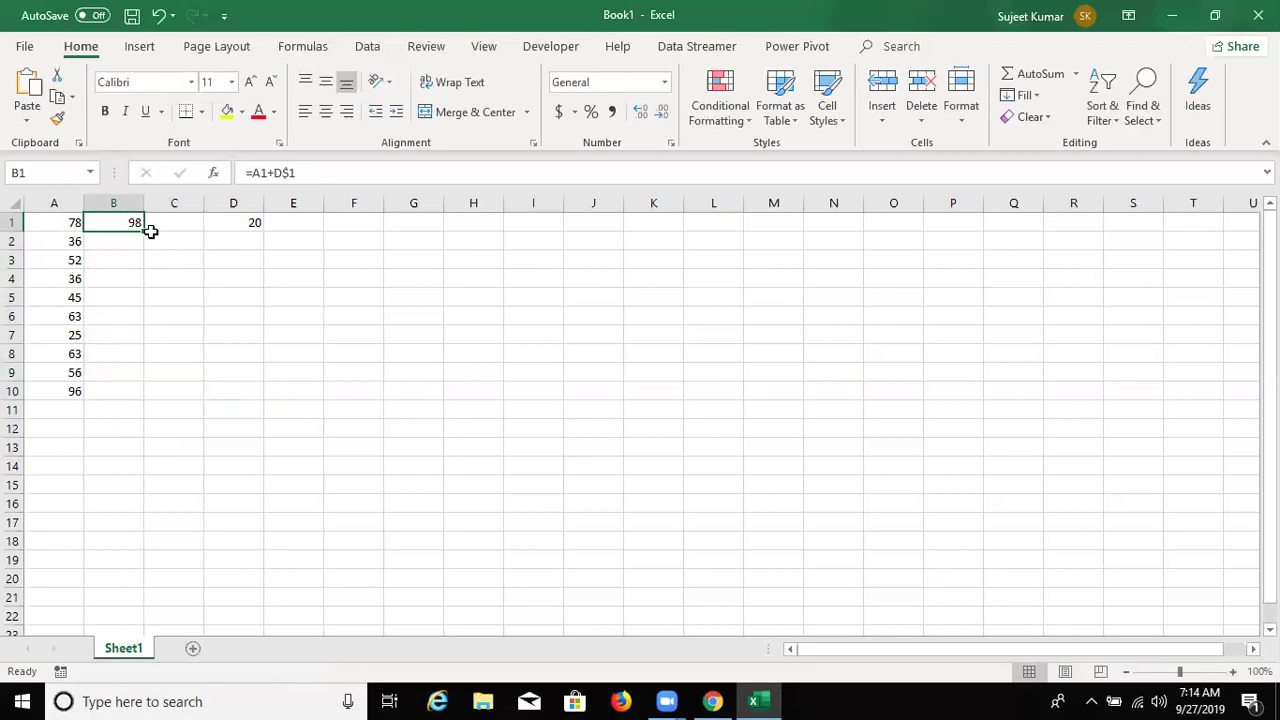
- Copy B1's formula into C1 and inspect the shifted =B1+E$1 reference
left_click_drag(143, 230, 193, 229)
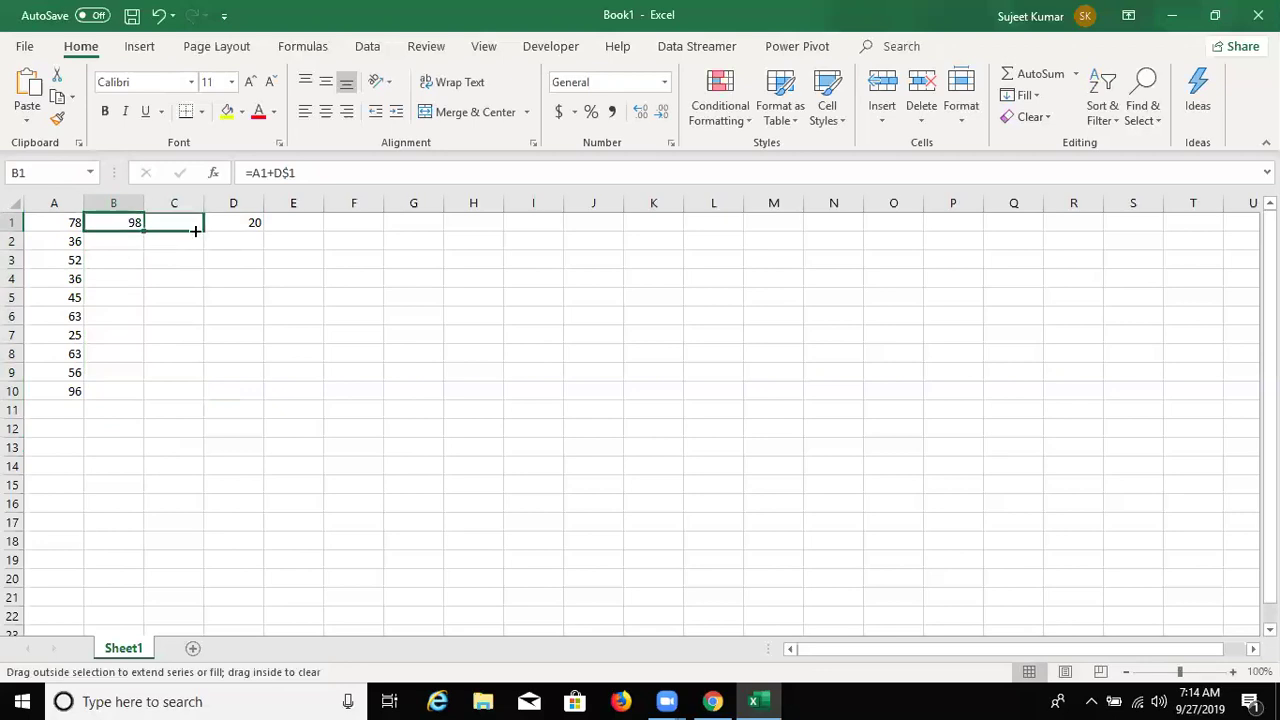
left_click_drag(193, 229, 191, 227)
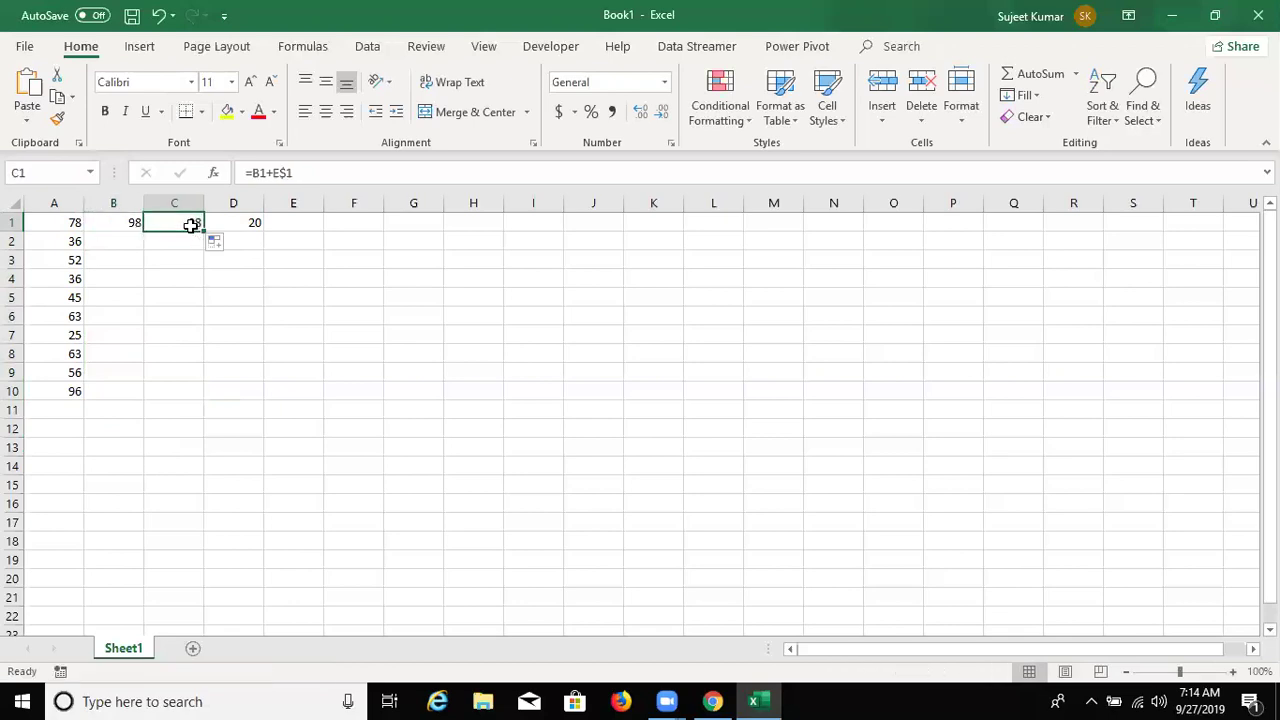
double_click(191, 225)
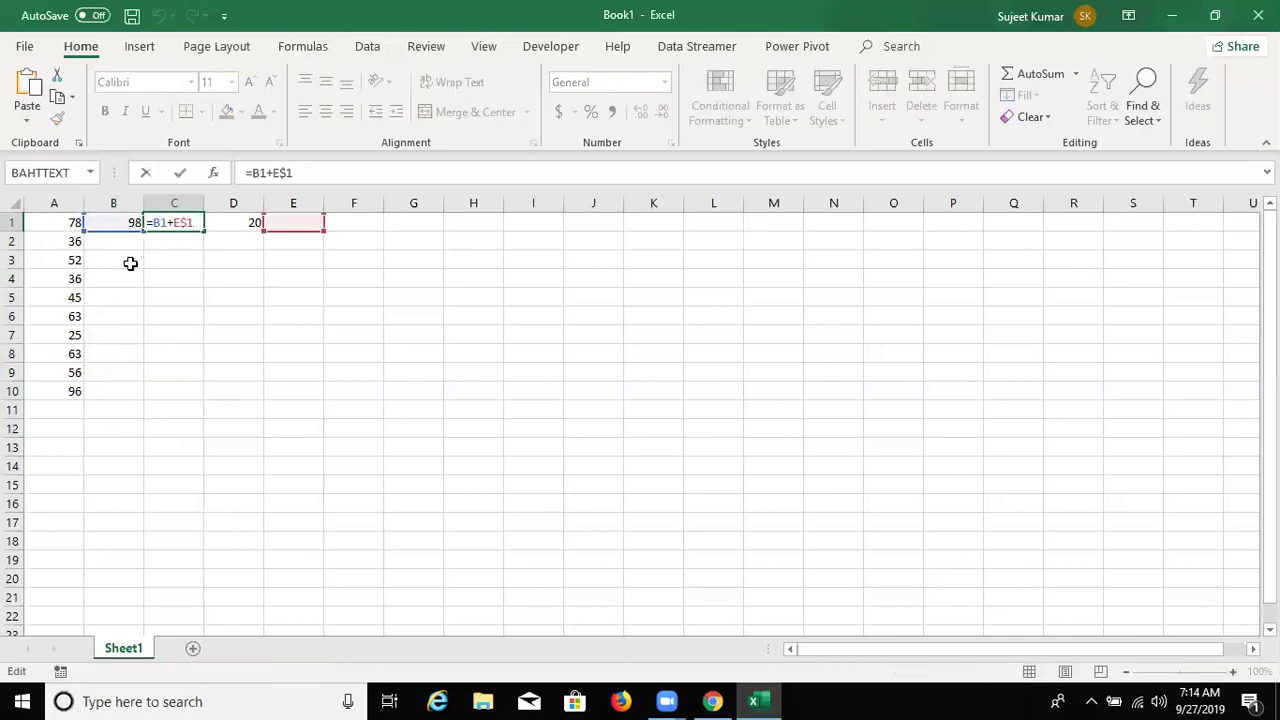
left_click(98, 221)
- Change B1 to =A1+$D$1 and recopy it so C1 reads =B1+$D$1
left_click(277, 172)
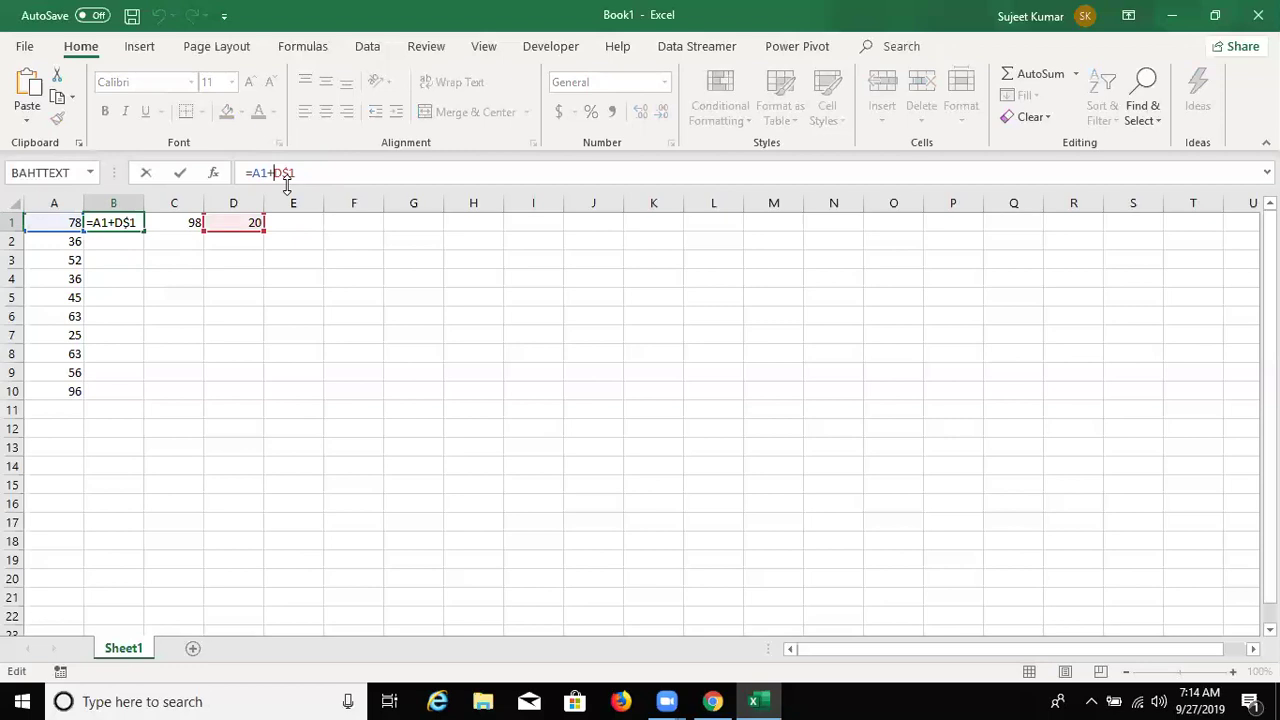
type("$")
key("Return")
key("Up")
left_click_drag(146, 234, 193, 230)
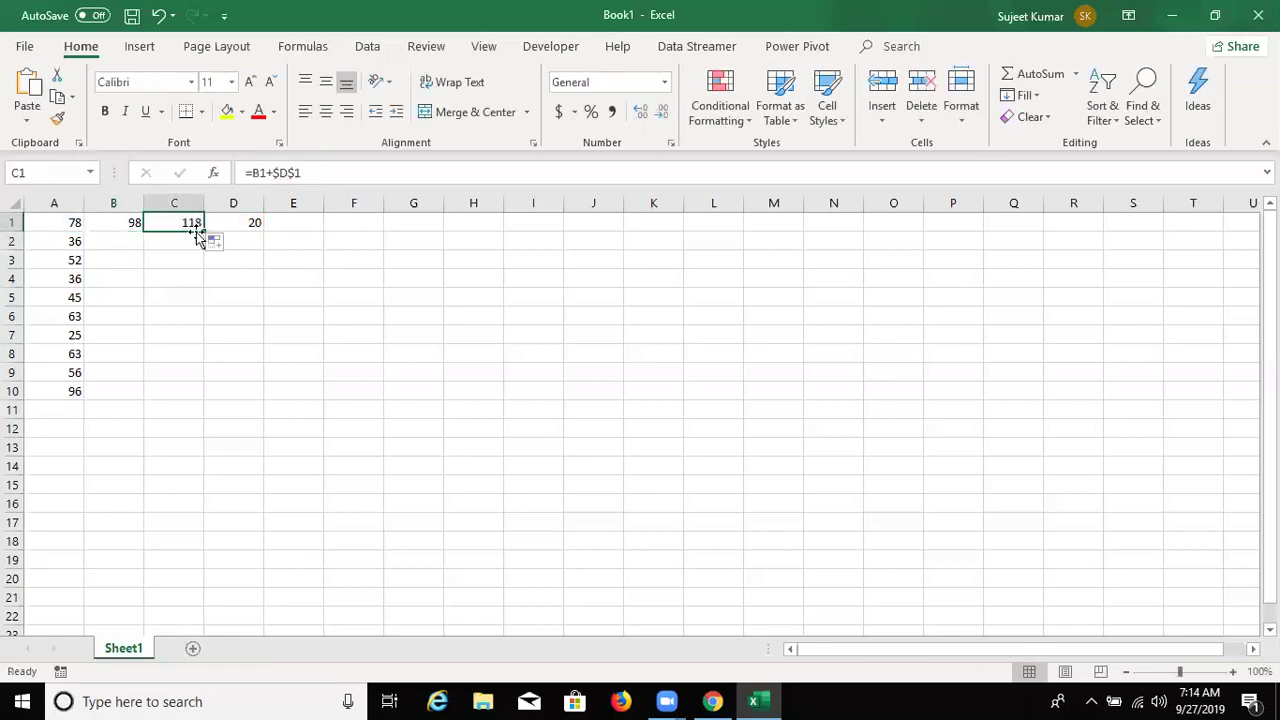
key("F2")
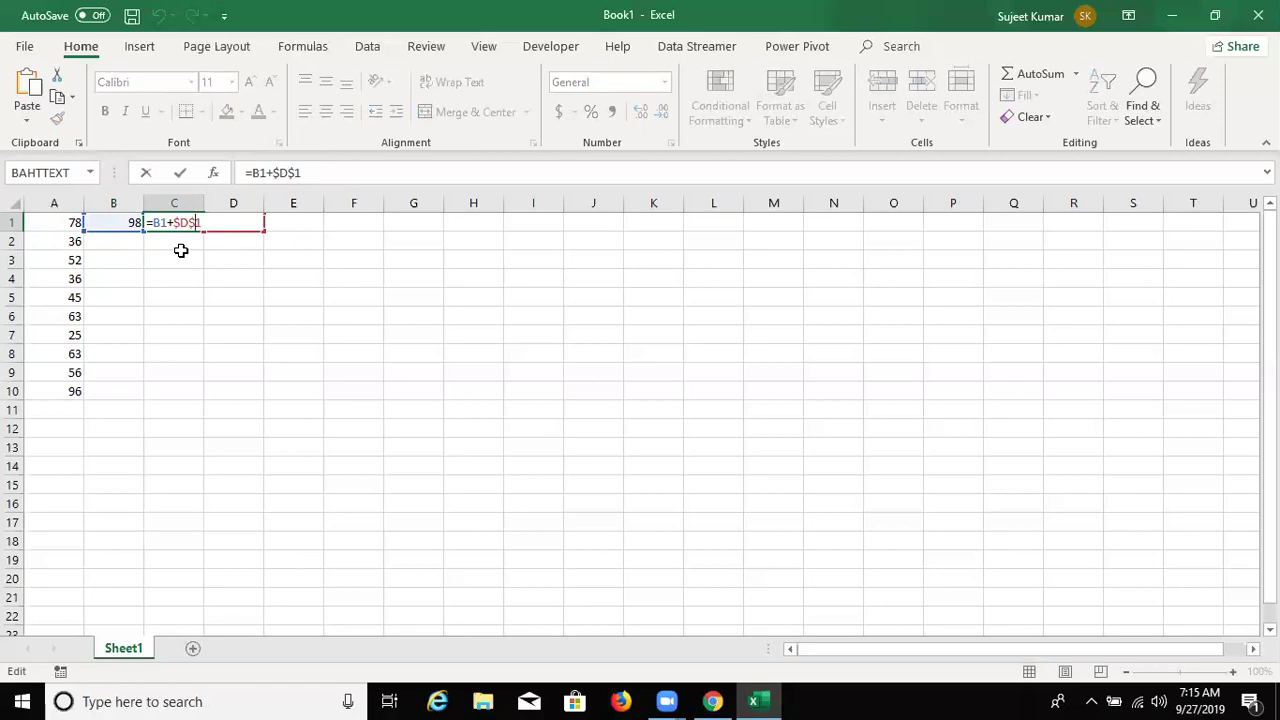
key("ctrl+Return")
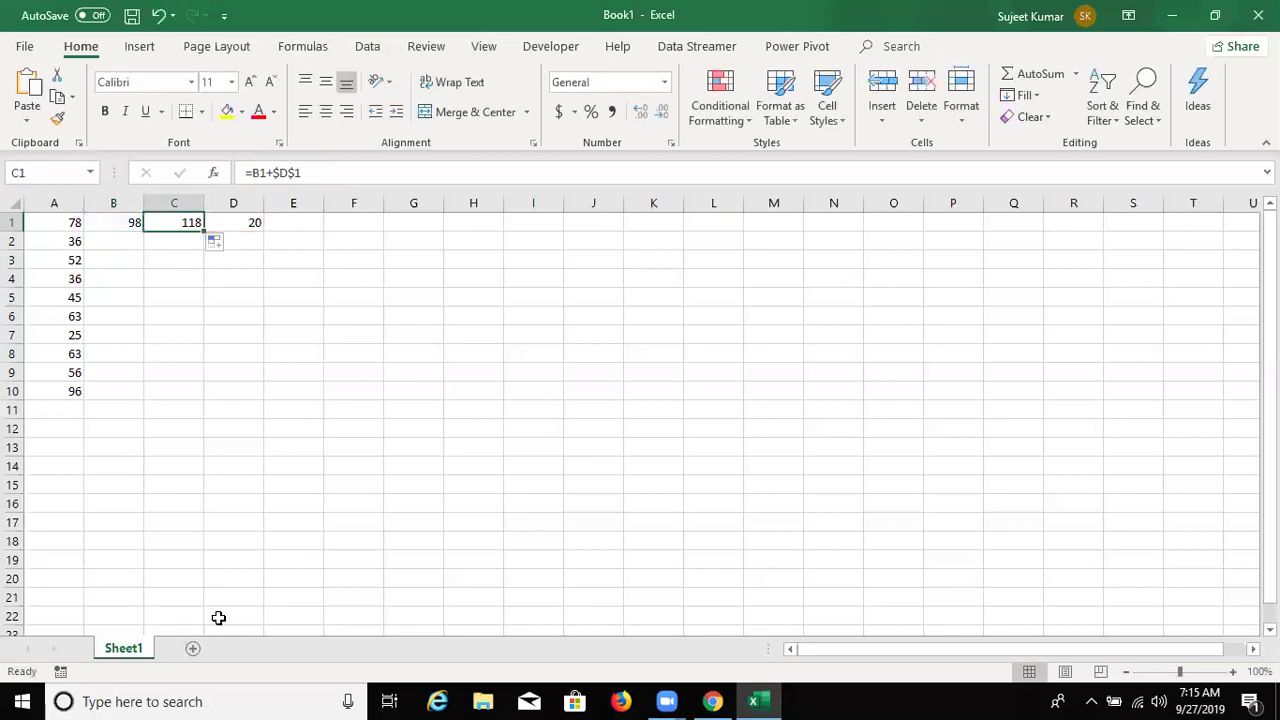
- Clear all old data in A1:F16
left_click_drag(337, 497, 5, 97)
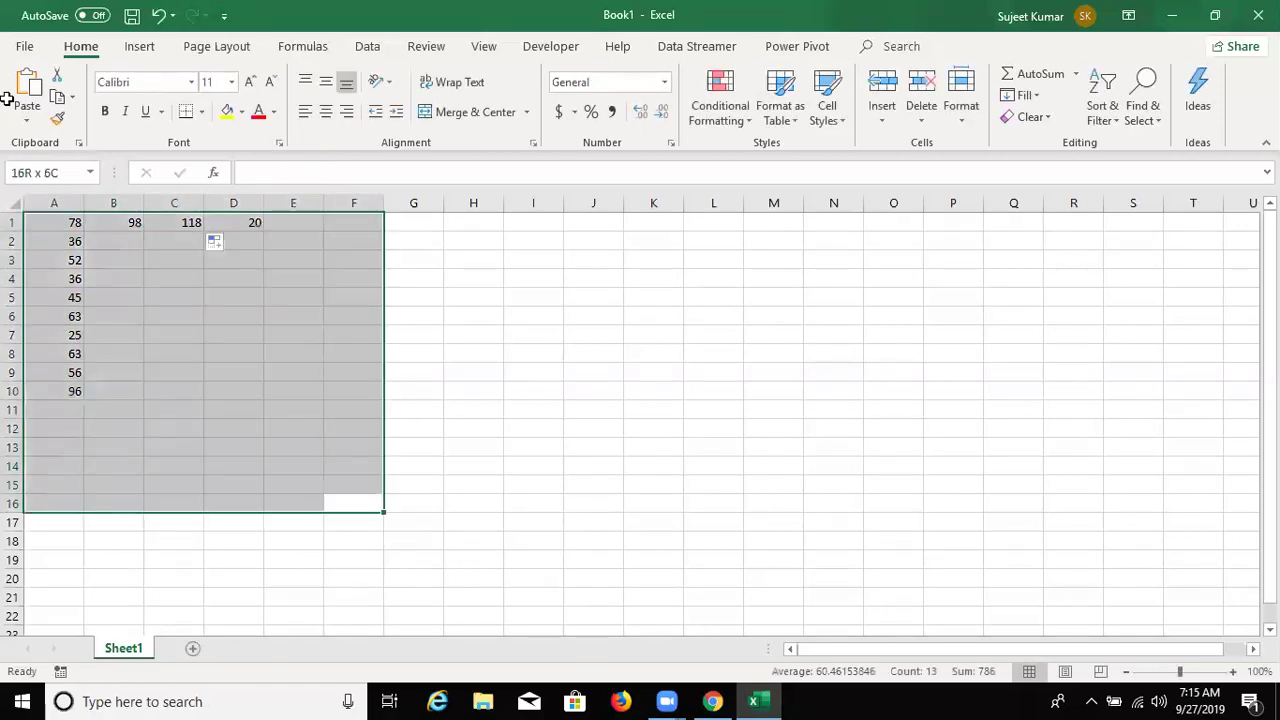
key("Delete")
key("Down")
key("Down")
key("Right")
key("Up")
key("Up")
key("Up")
key("Up")
key("Left")
key("Left")
key("Left")
key("Left")
key("Left")
key("Down")
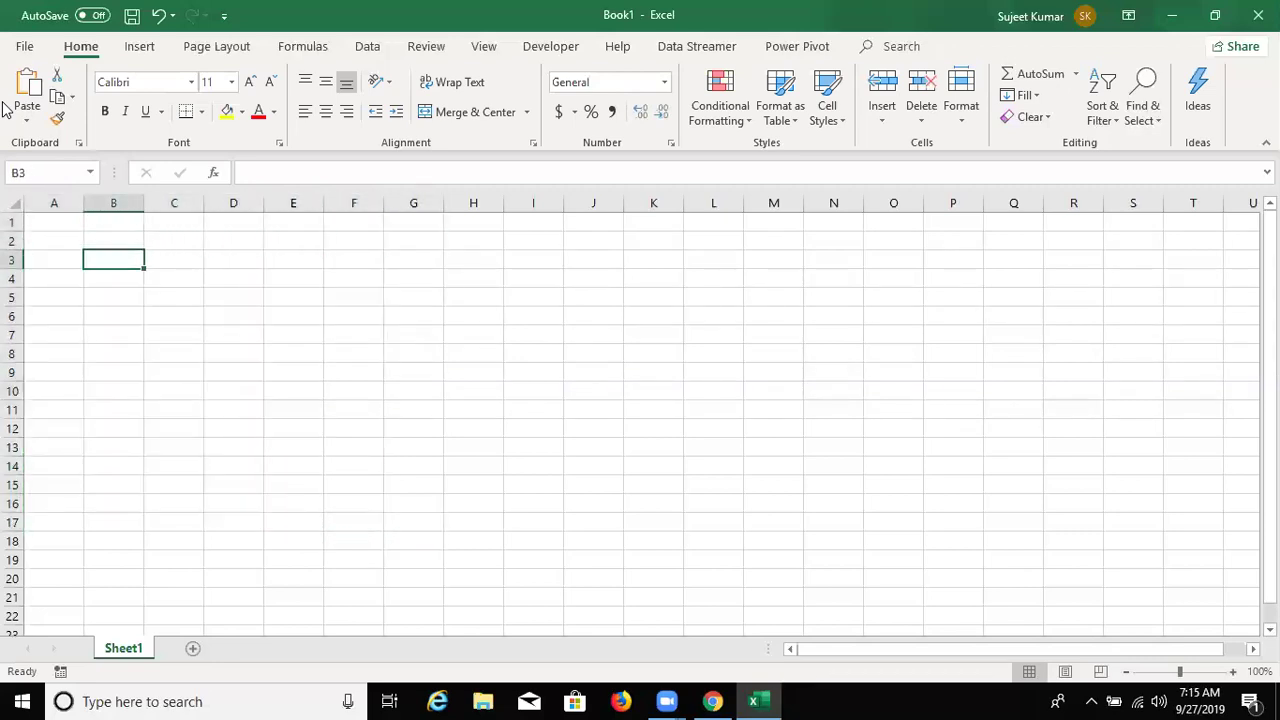
- Enter headers Q1, Q2, Gr in B3:D3 with 20 and 30 in B4:C4
type("Q1")
key("Tab")
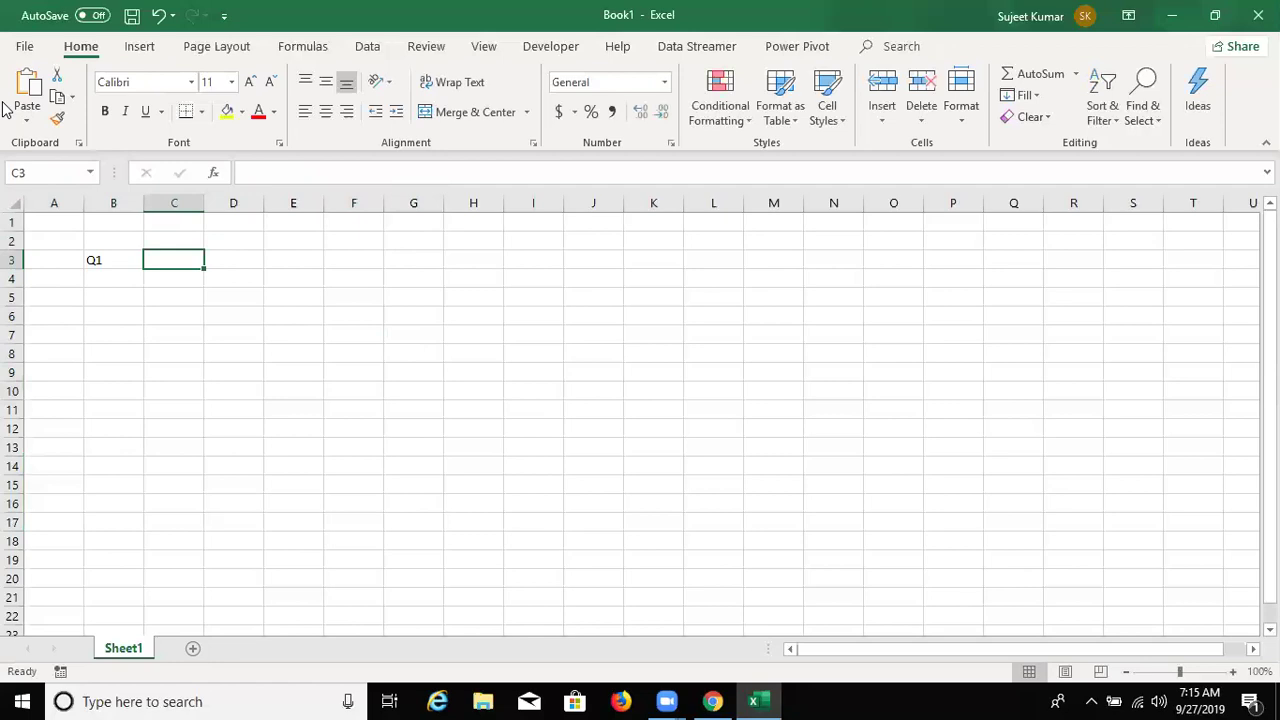
type("Q2")
key("Return")
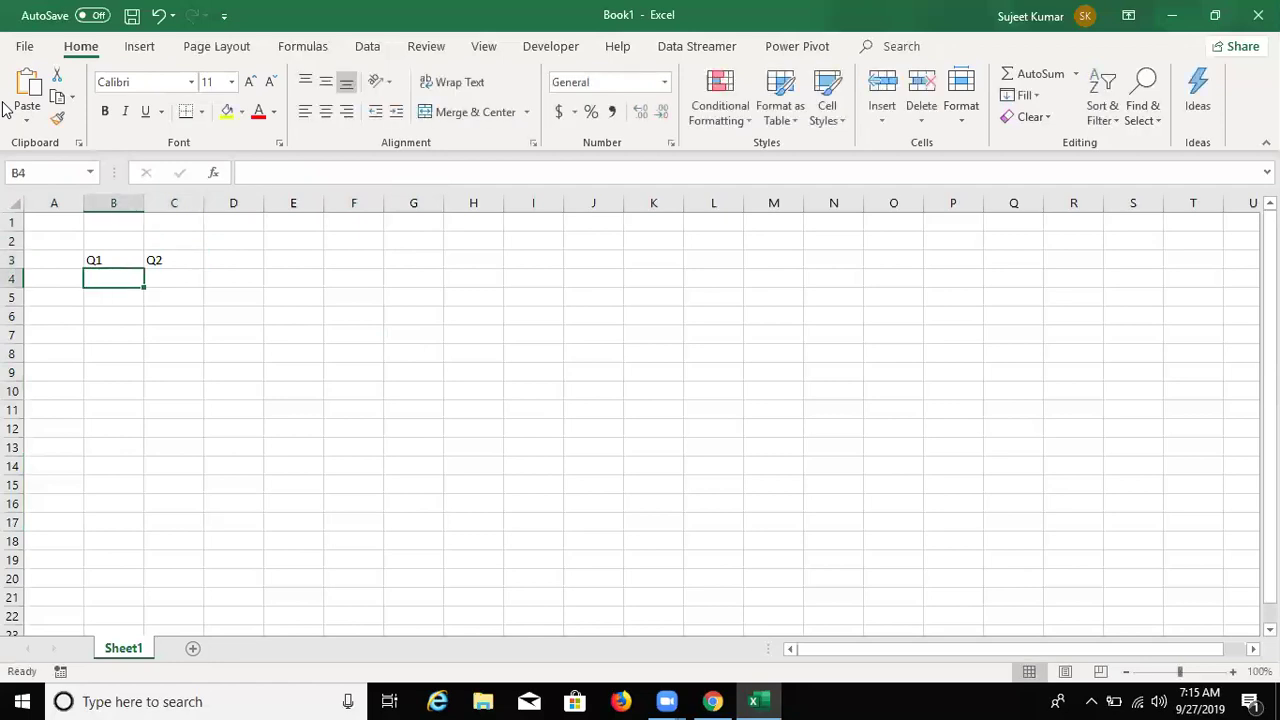
type("20")
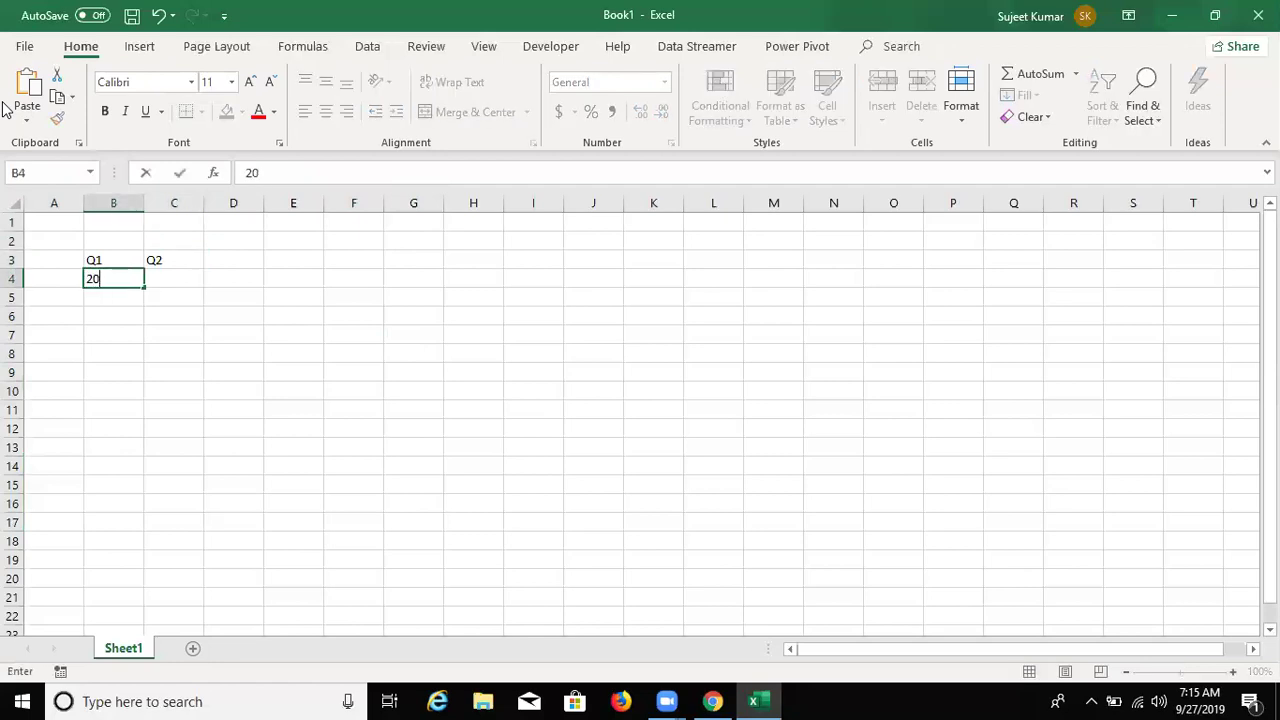
key("Tab")
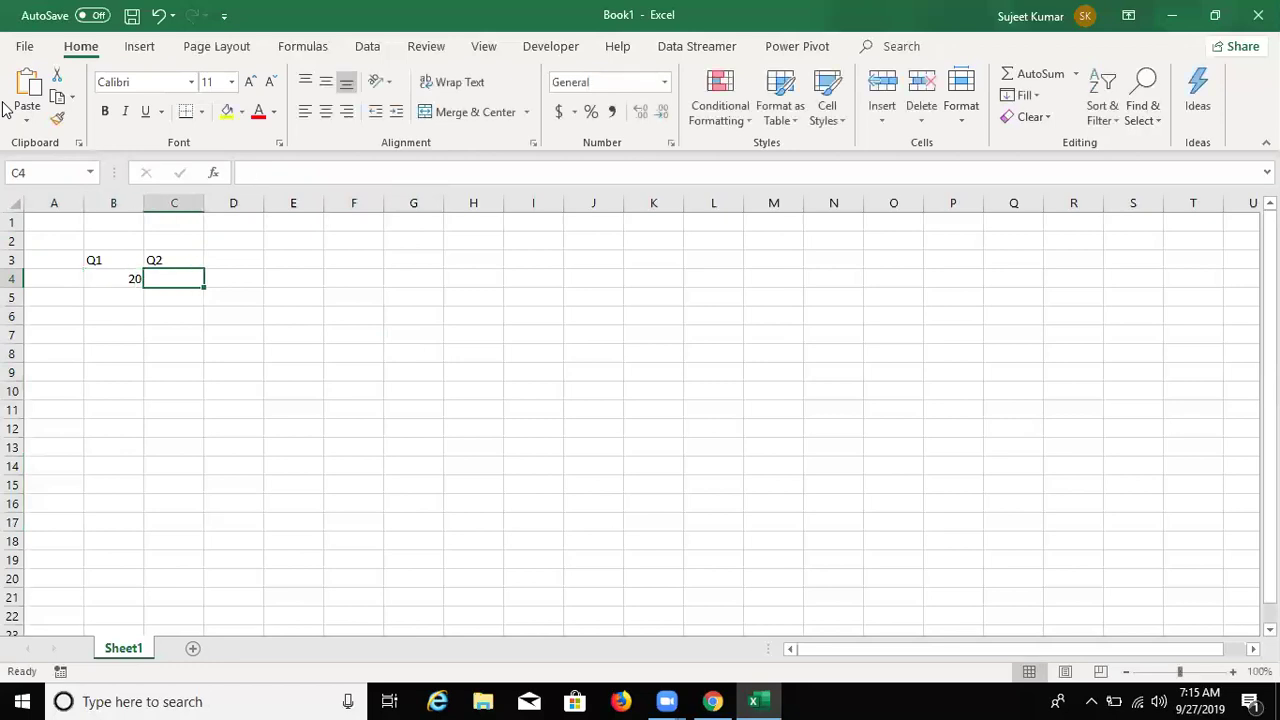
type("30")
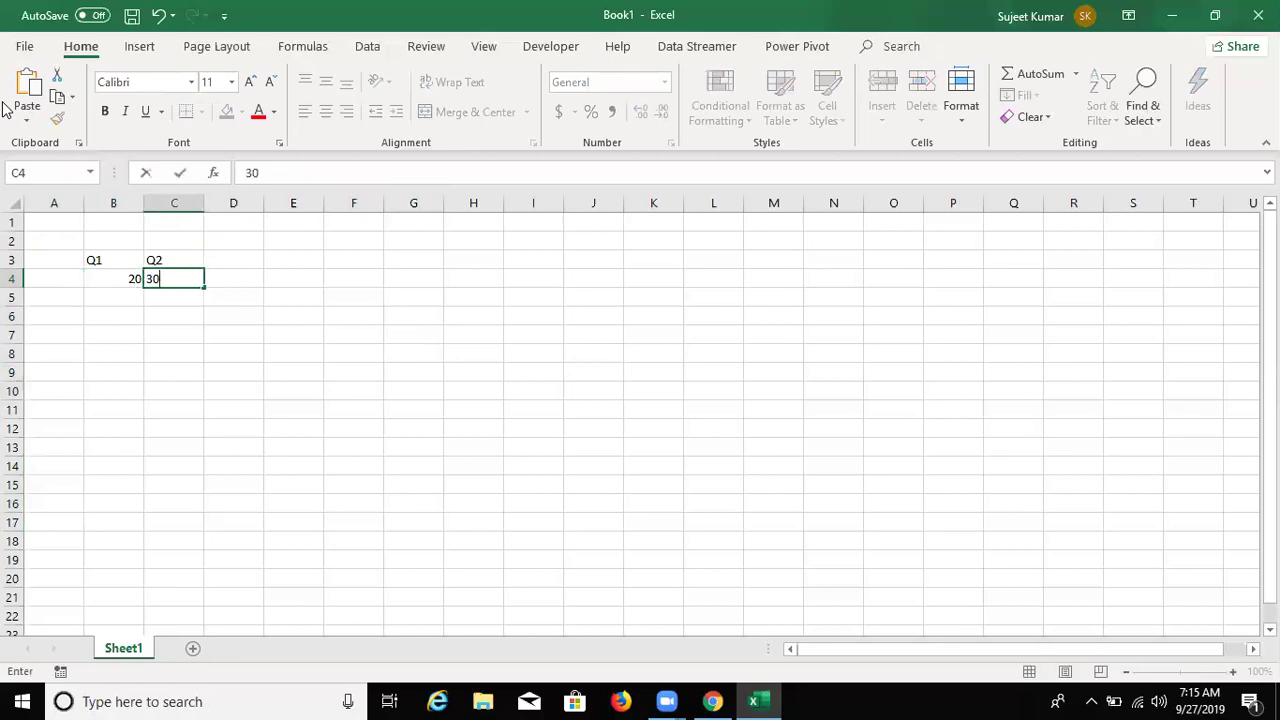
key("Tab")
key("Up")
type("Gr")
key("Return")
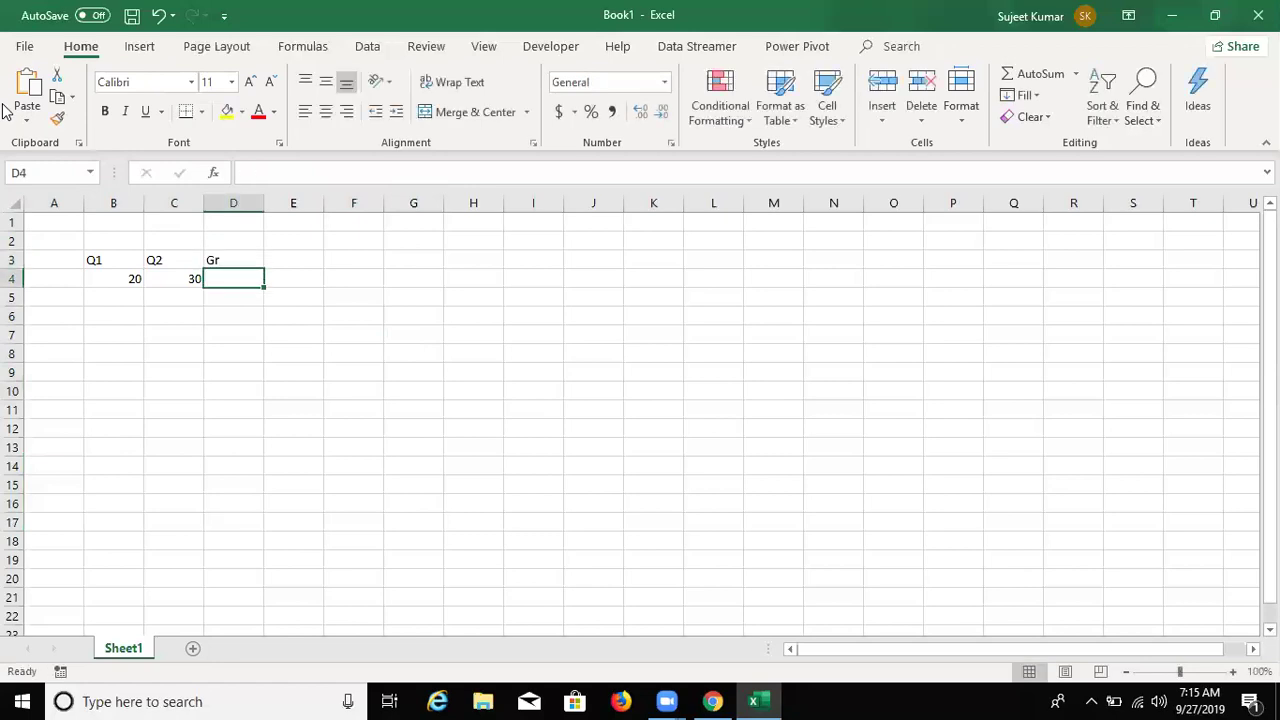
- Enter 32 in A1
key("Up")
key("Up")
key("Up")
key("Left")
key("Left")
key("Left")
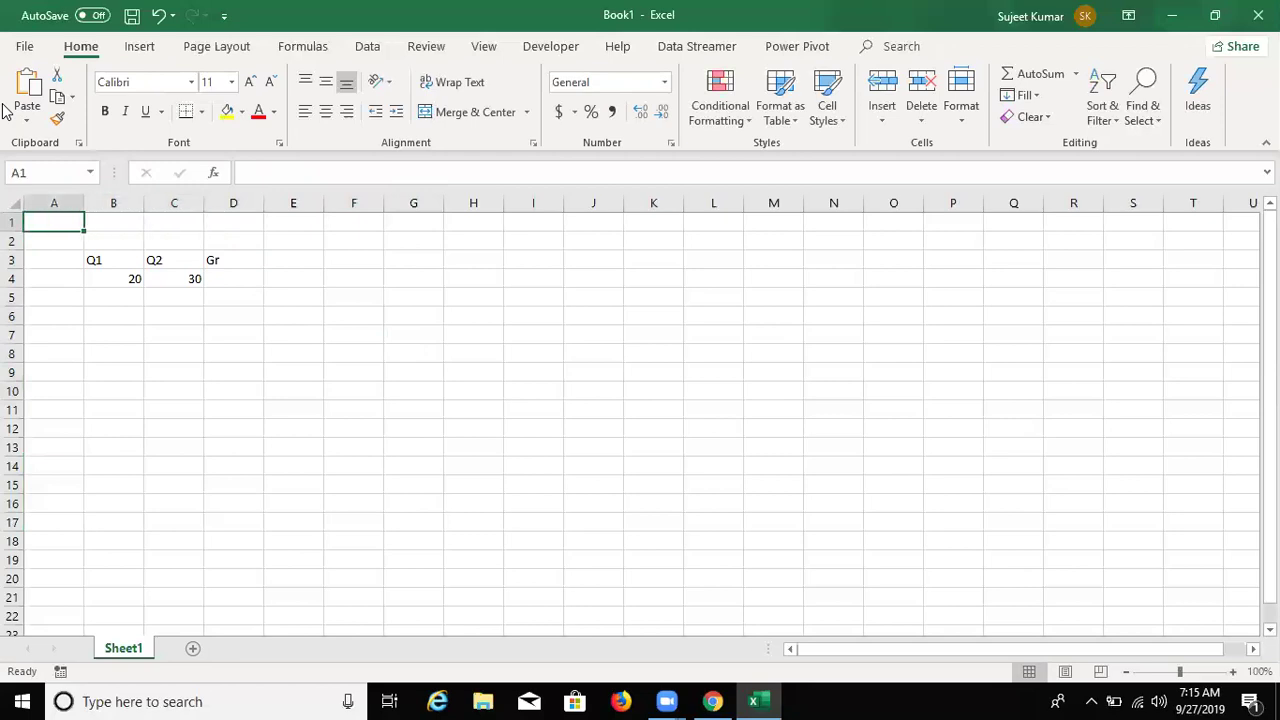
type("32")
key("Tab")
- Enter 36 in B1 and total A1:B1 with =SUM(A1:B1) in C1
type("36")
key("Return")
key("Up")
key("Right")
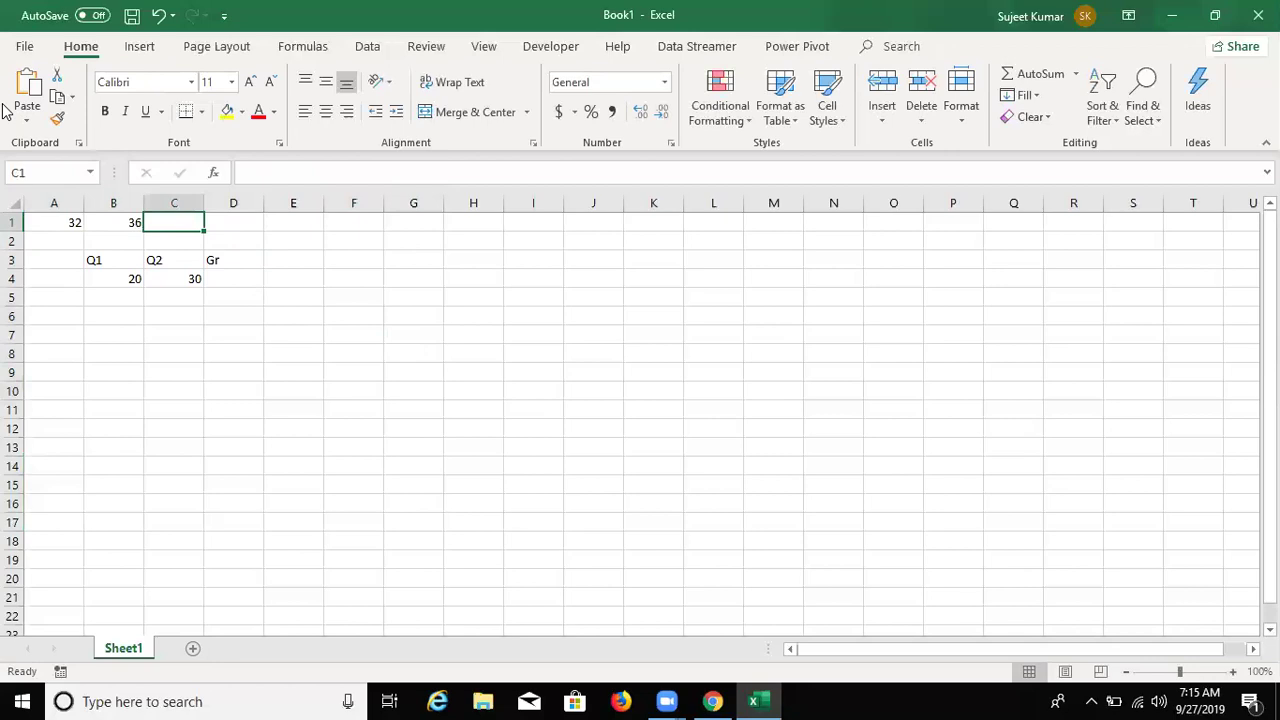
type("=sum")
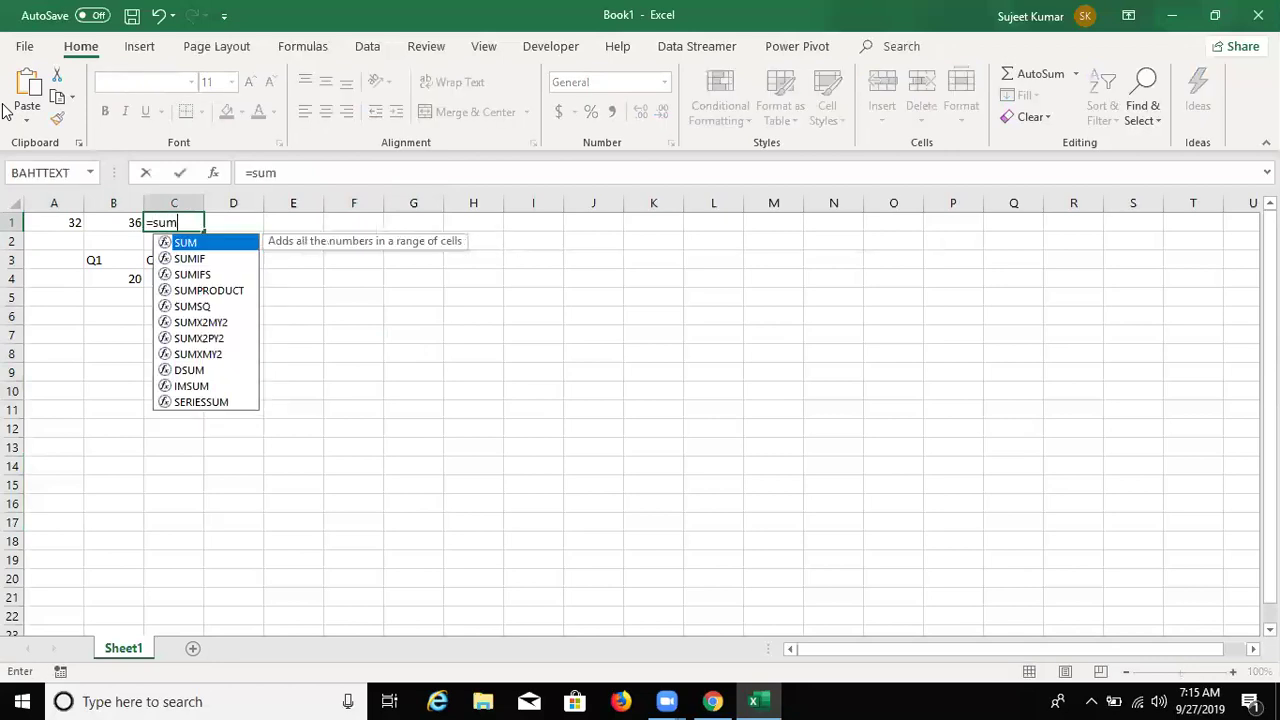
key("Tab")
key("Left")
key("shift+Left")
key("Return")
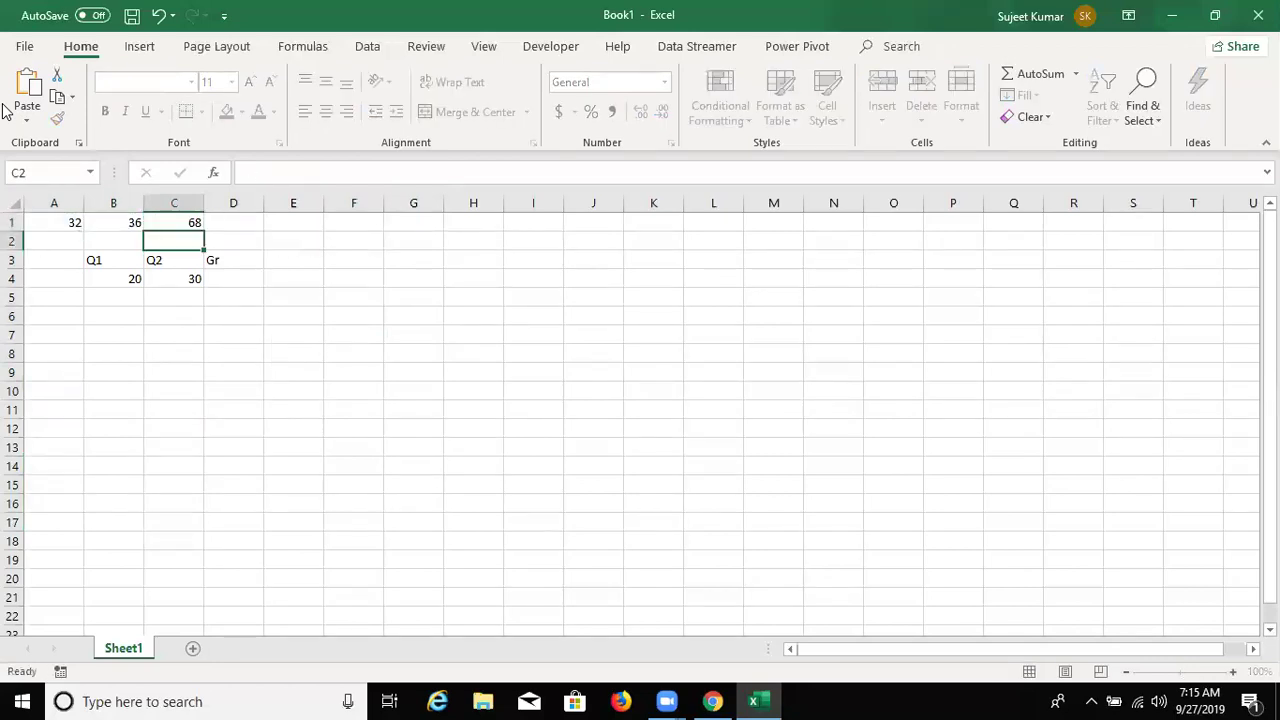
key("Up")
- Build =A1+B1 in D1 by pointing at A1 and B1, giving 68
key("Right")
type("=")
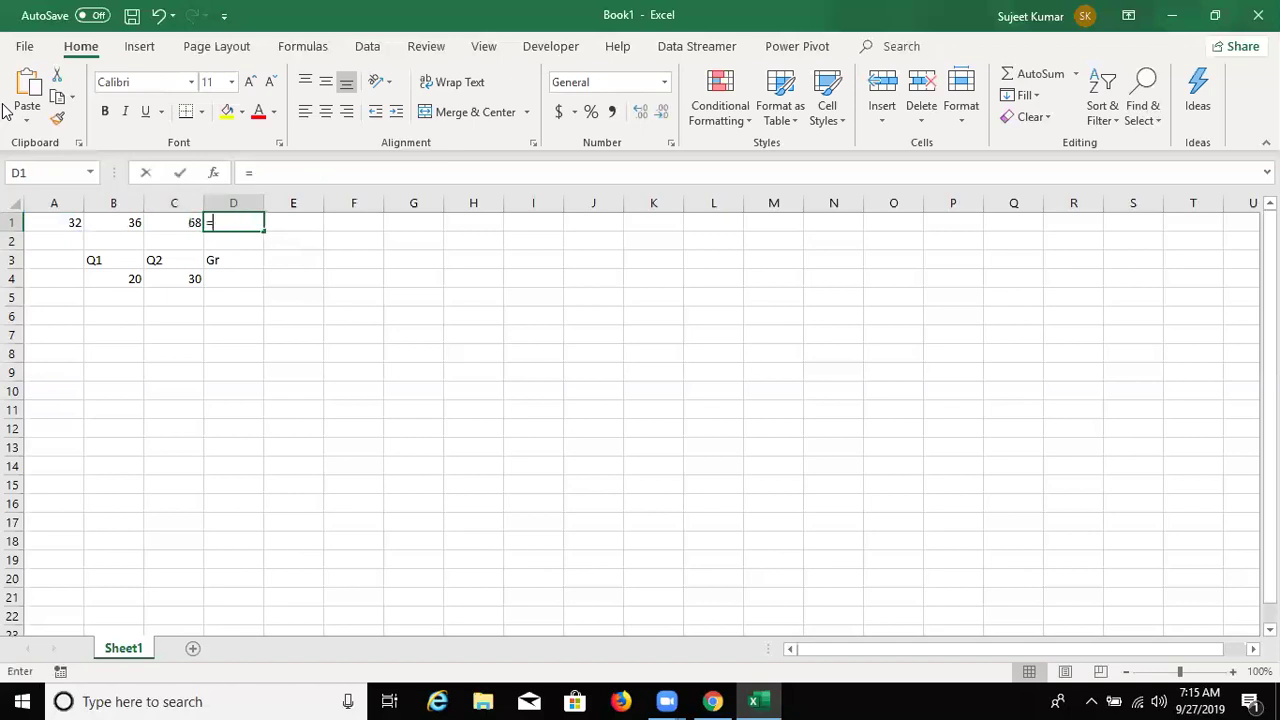
left_click(74, 222)
type("+")
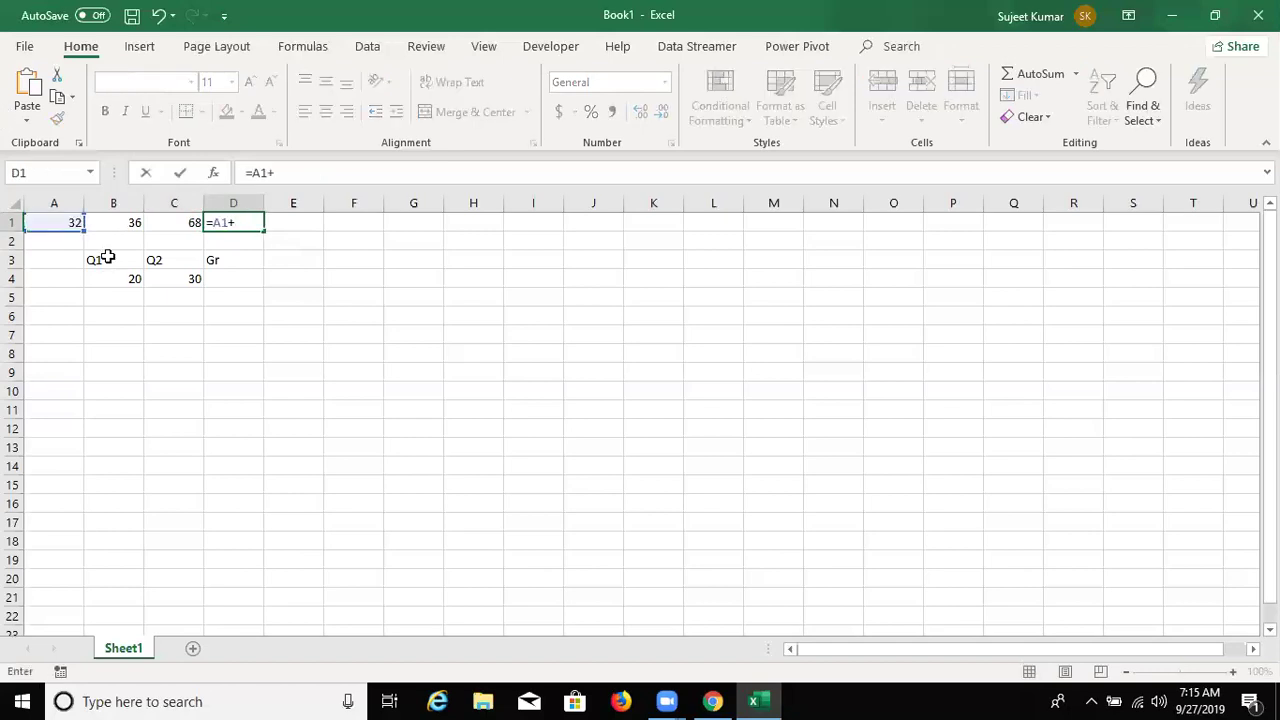
left_click(116, 222)
key("ctrl+Return")
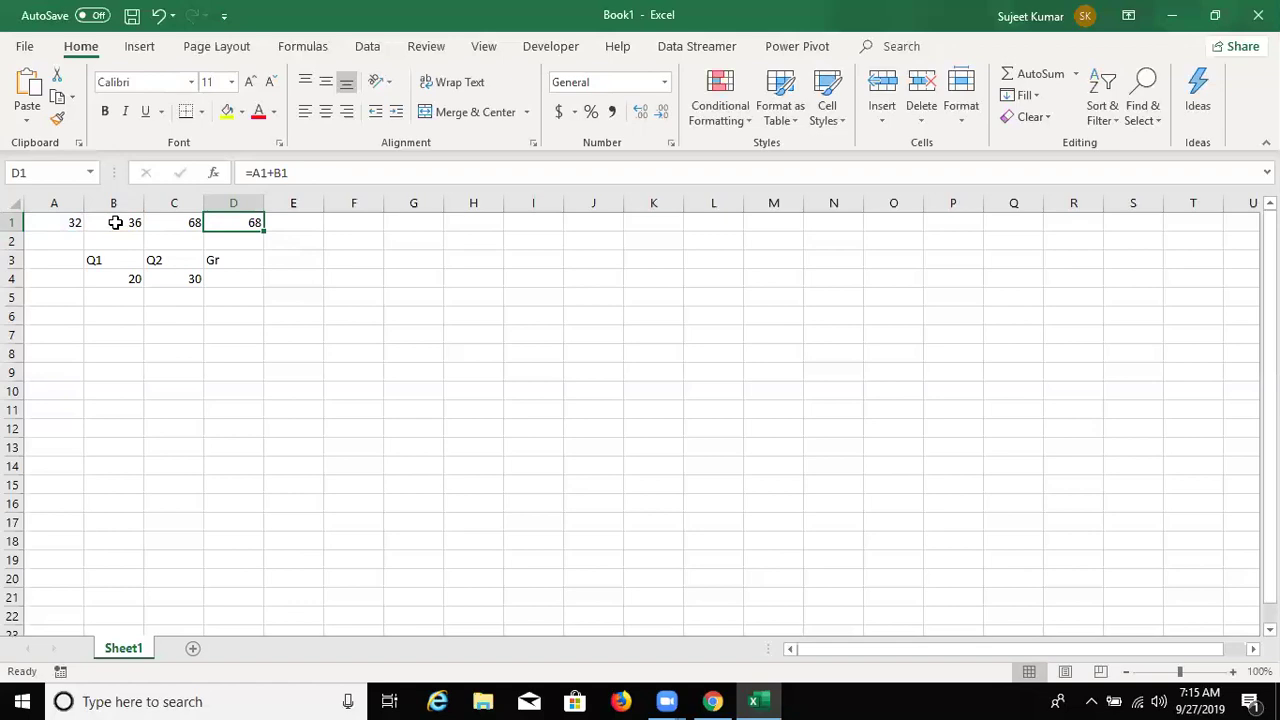
key("F2")
key("Tab")
key("Tab")
key("Tab")
key("Tab")
type("+")
key("Return")
type("-")
key("Return")
type("*")
key("Return")
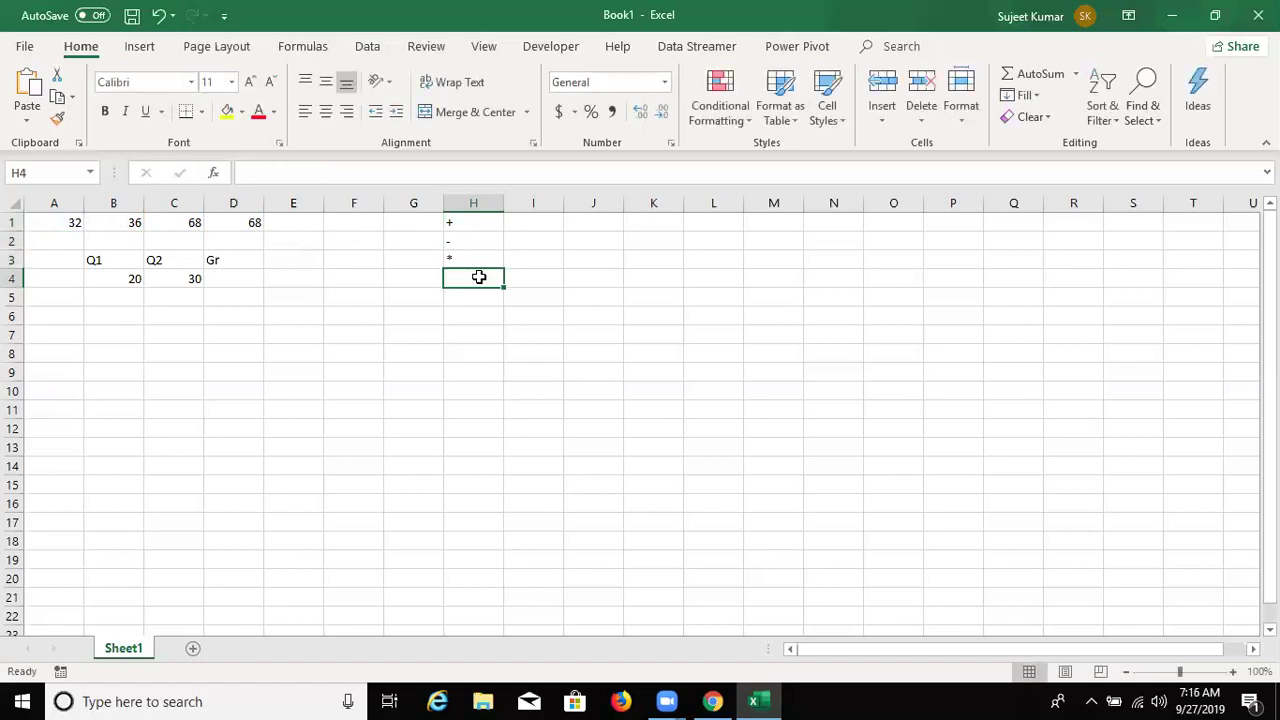
type("/")
key("Return")
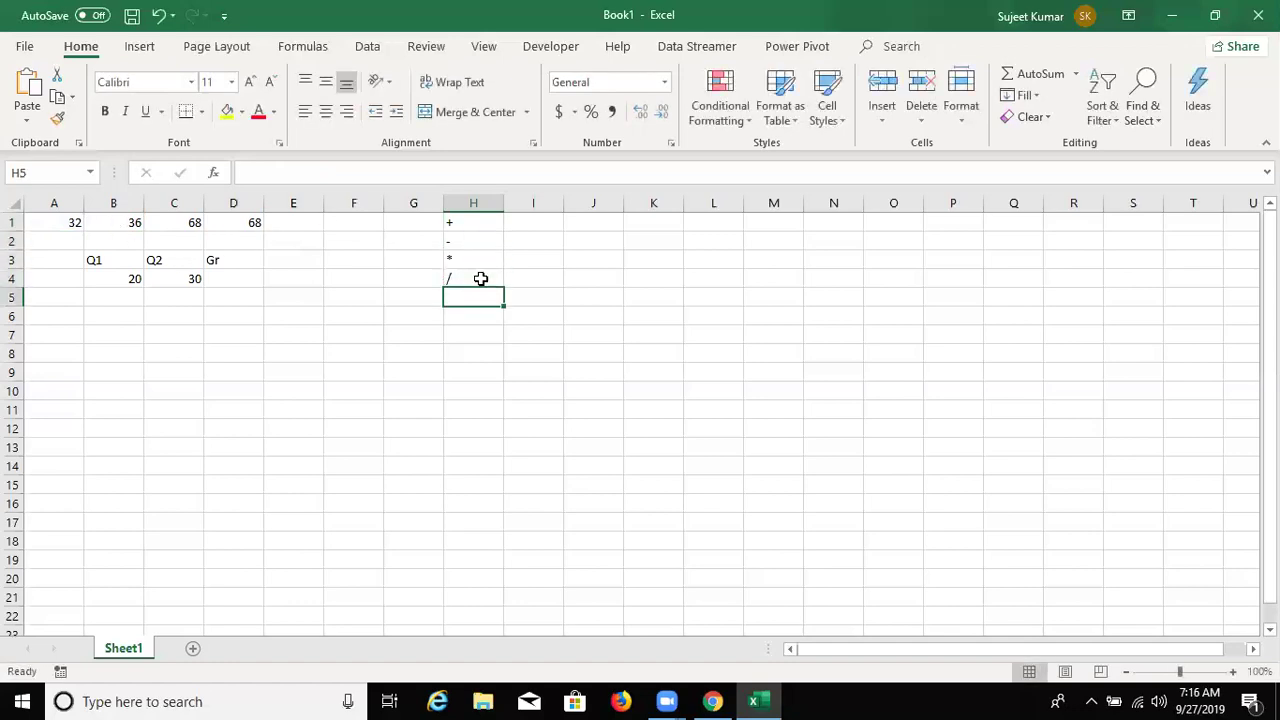
type("^")
key("Return")
key("Up")
key("Up")
key("Up")
key("Up")
key("Up")
key("ctrl+shift+Down")
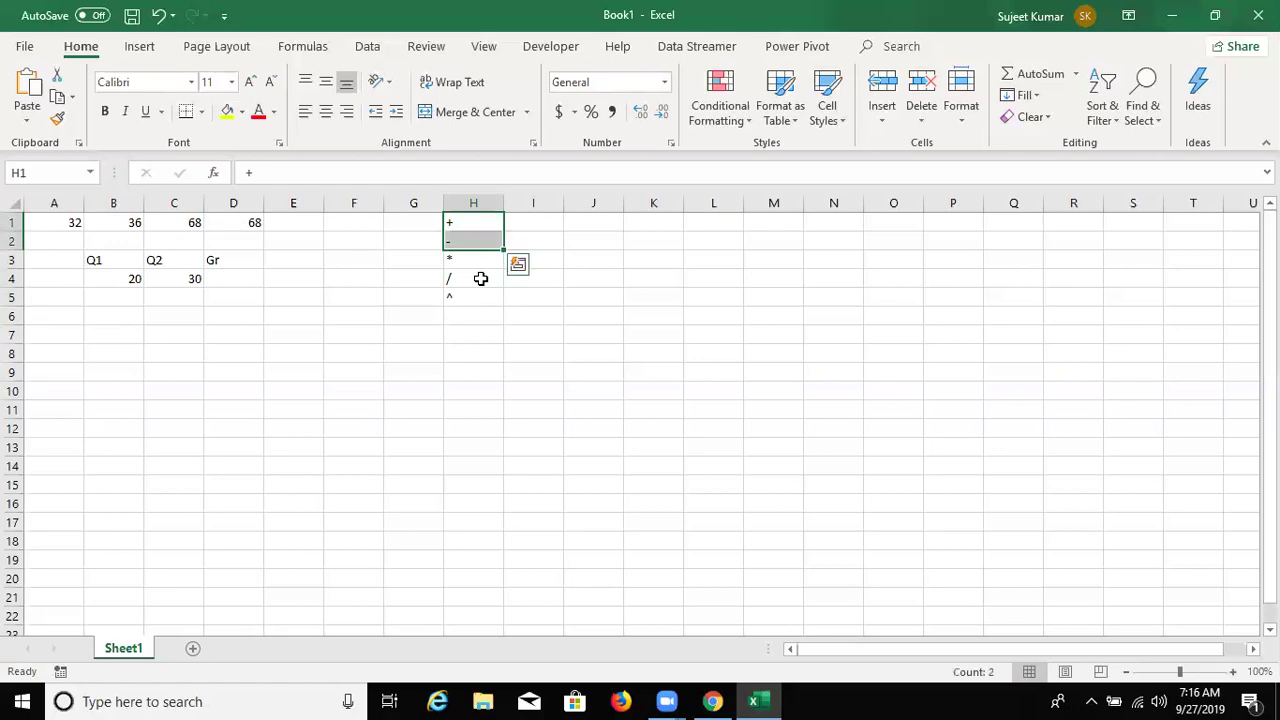
key("Left")
key("Left")
key("Left")
key("Left")
key("F2")
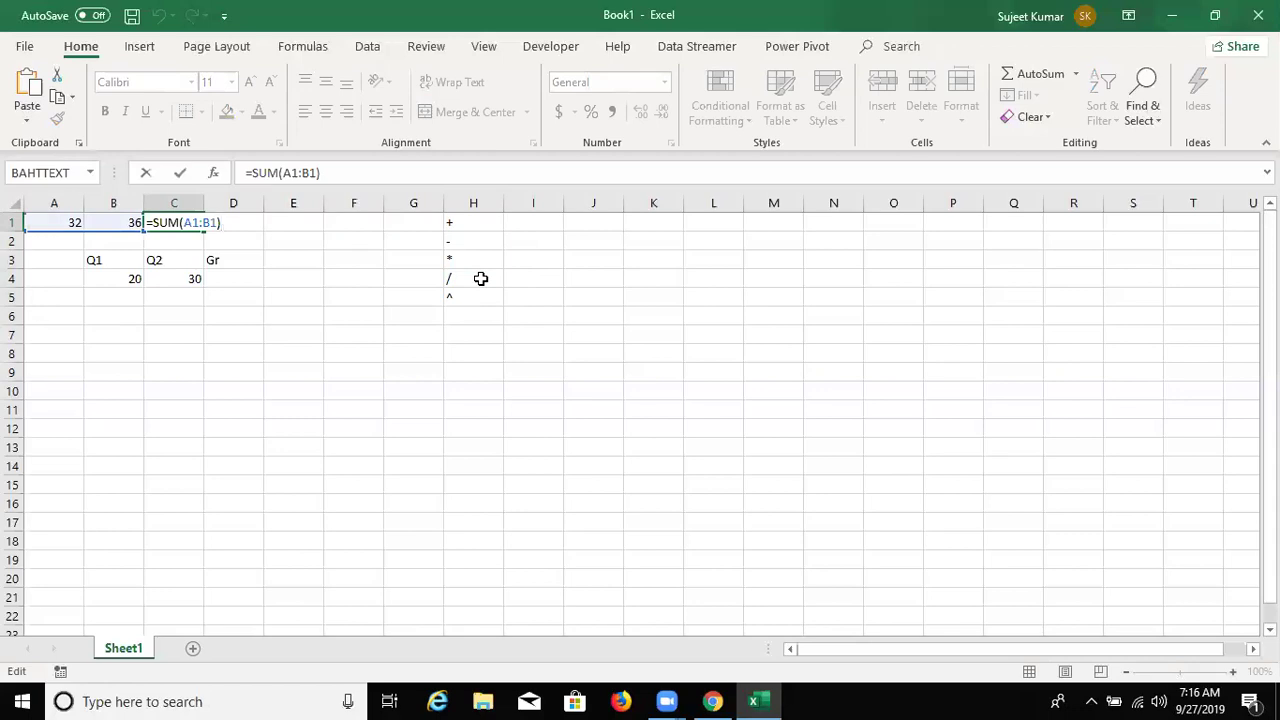
key("Escape")
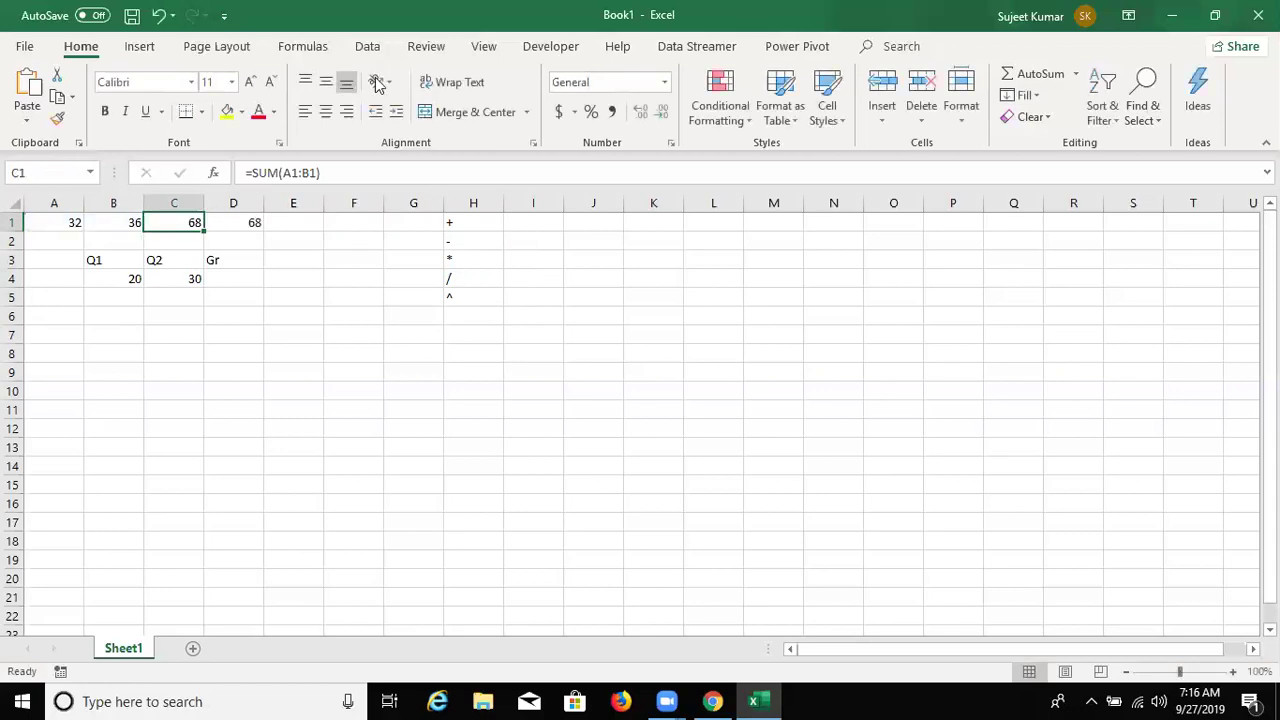
- Show the Formulas function library, move to the empty Gr cell D4, and start ink annotation
left_click(332, 47)
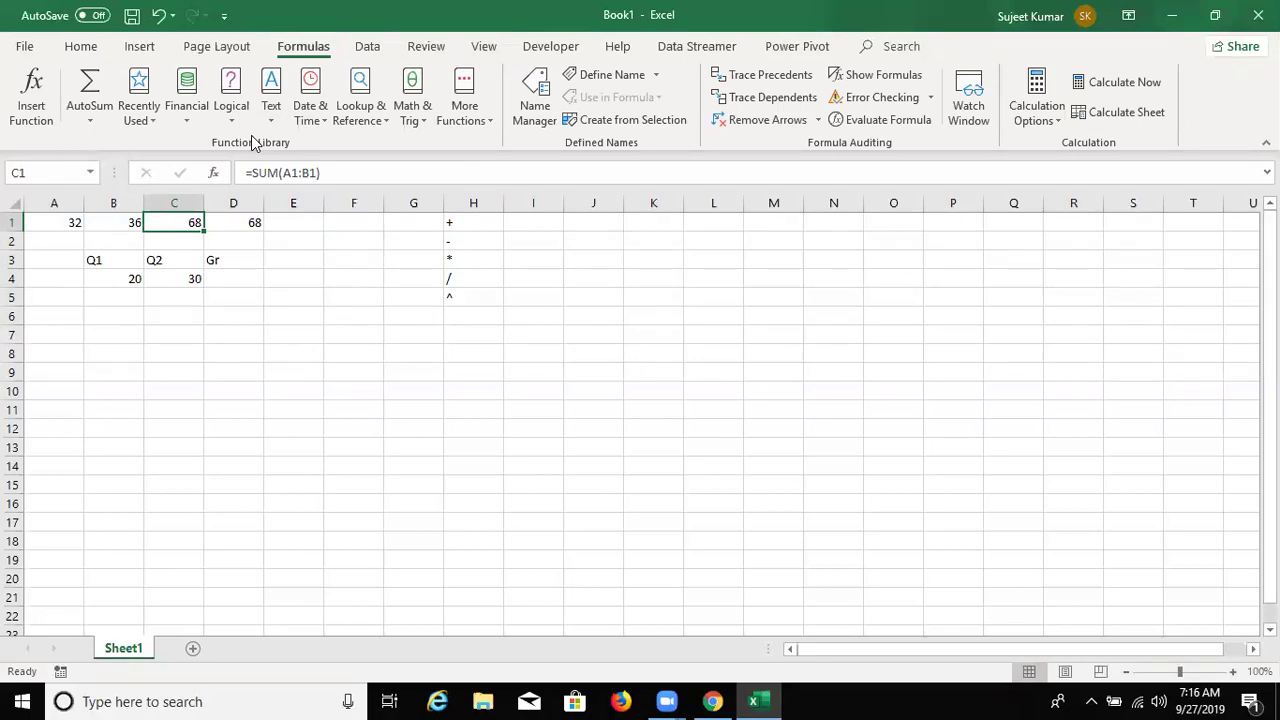
key("Right")
key("Right")
key("Right")
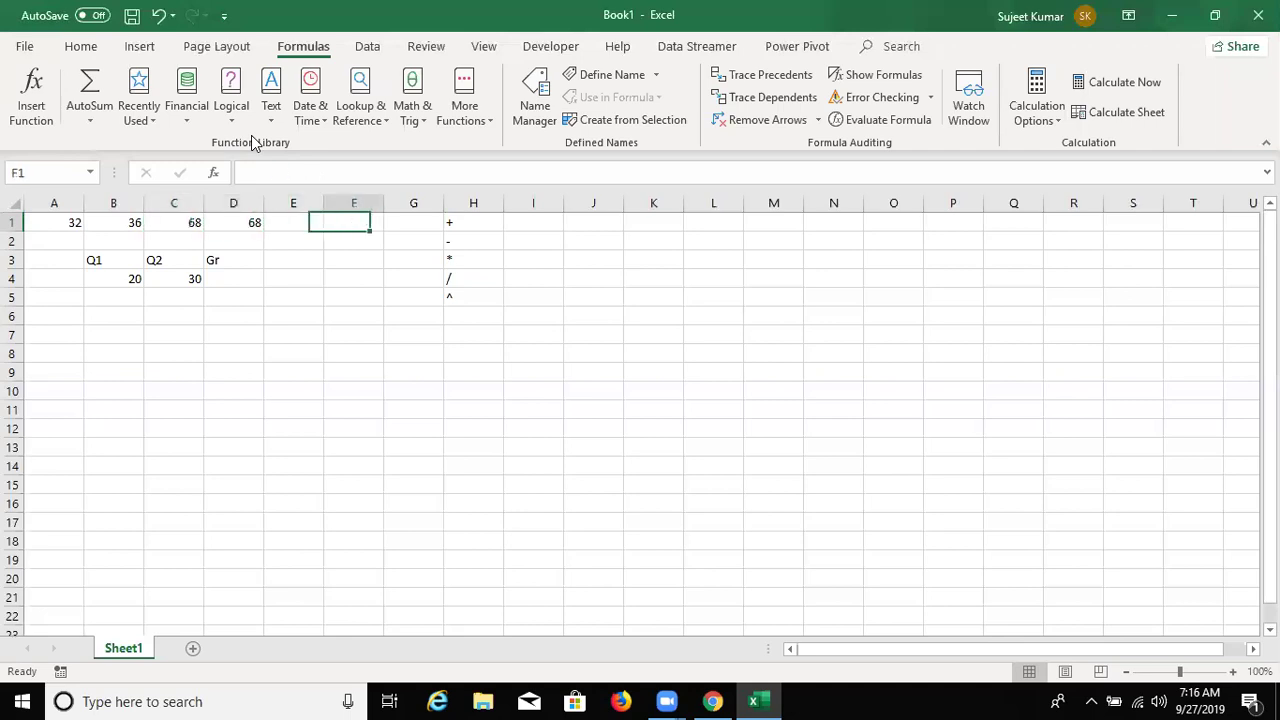
key("Right")
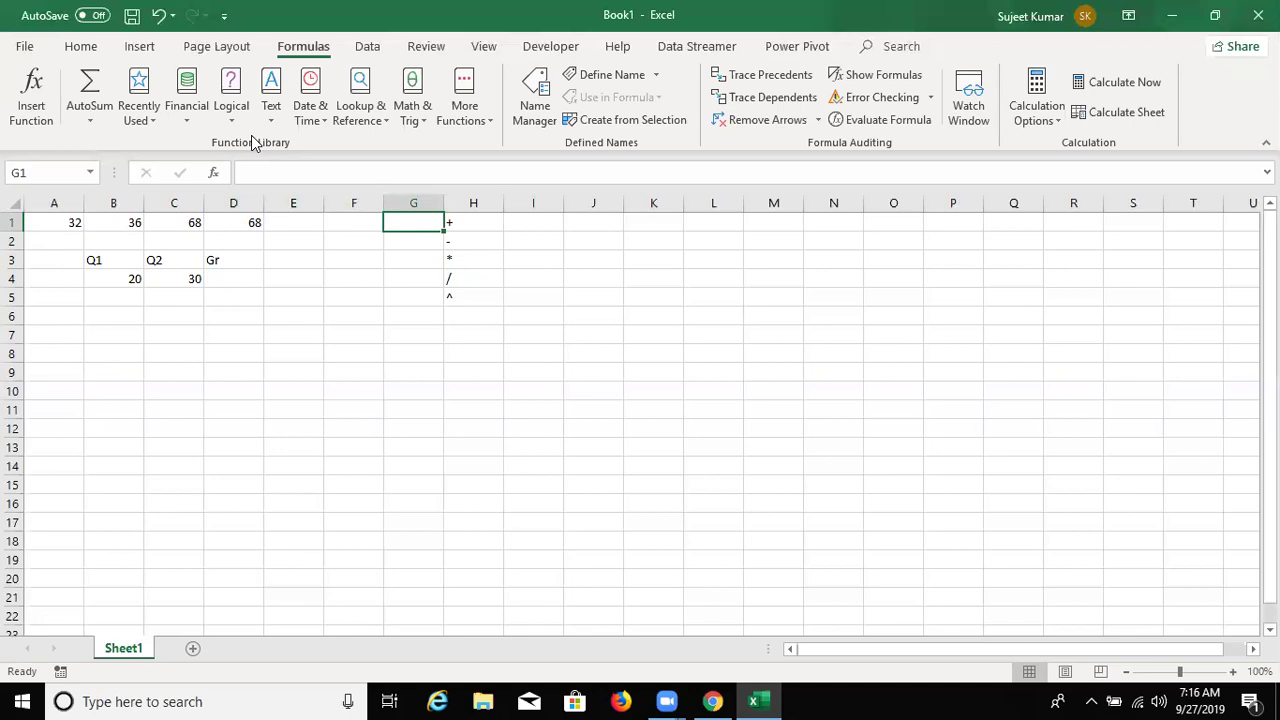
key("Down")
key("Down")
key("Down")
key("Left")
key("Left")
key("Left")
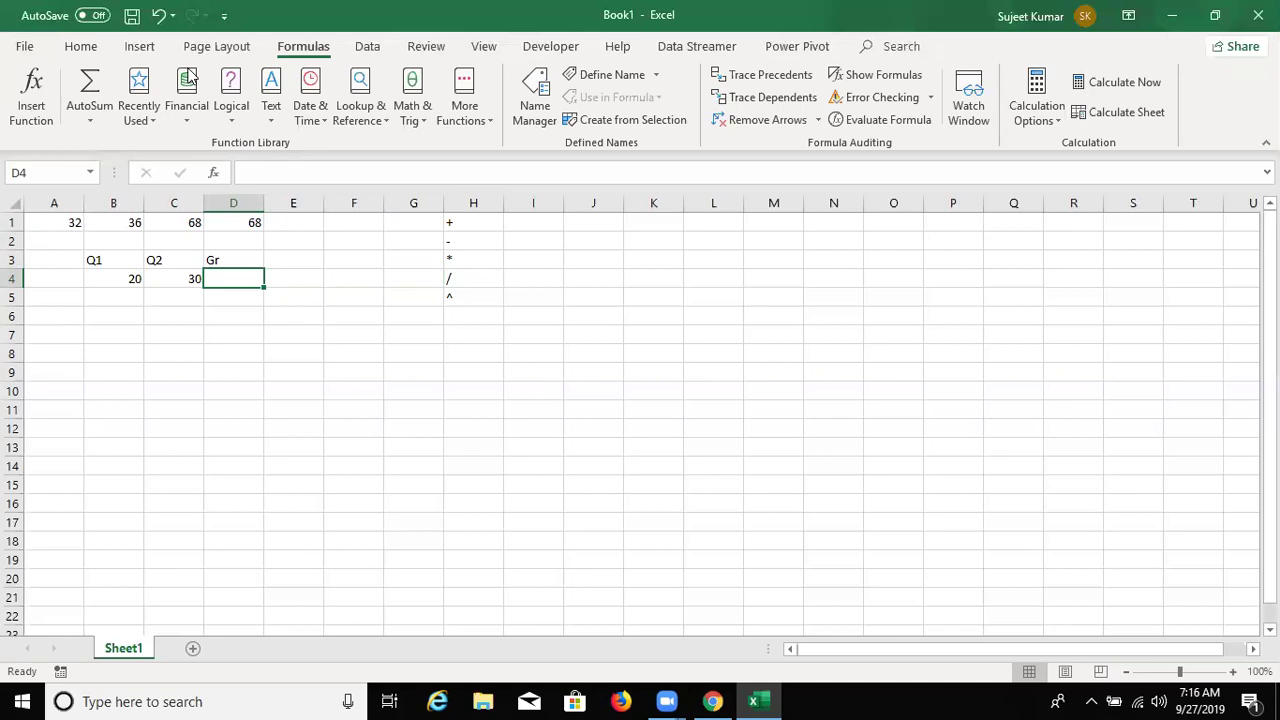
key("ctrl+2")
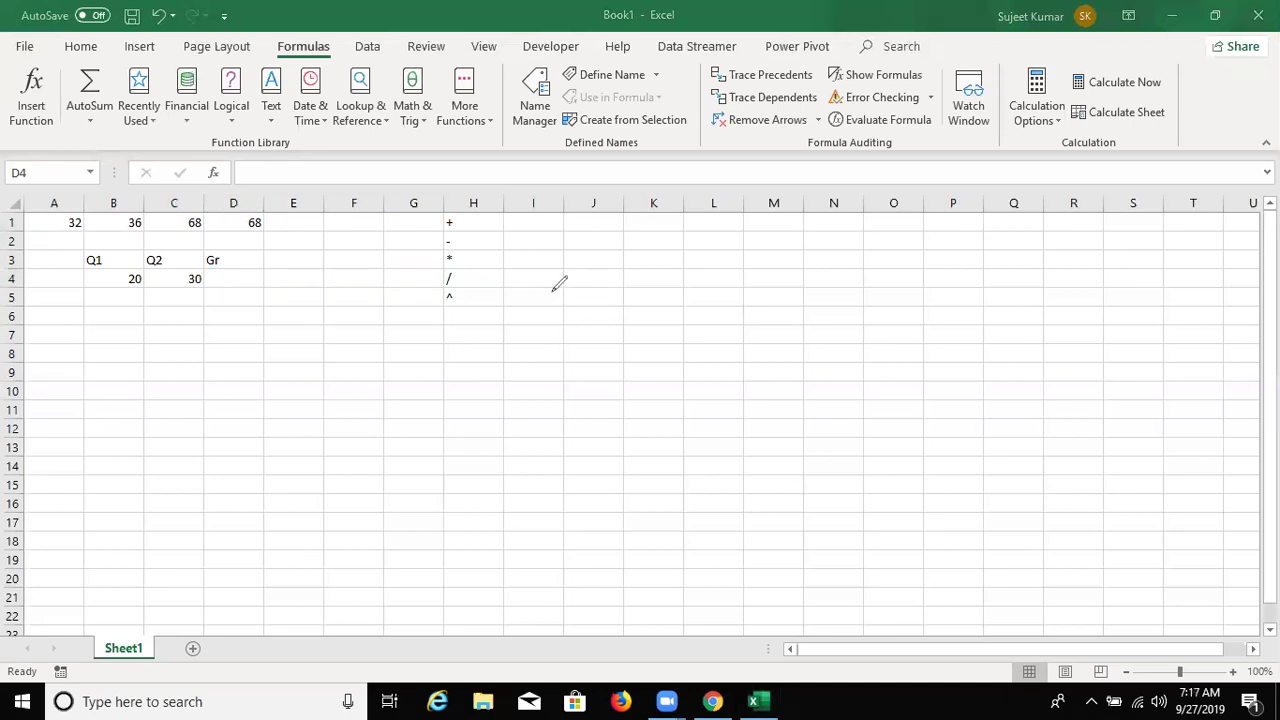
- Sketch the growth formula (Q2 − Q1) / Q1 in ink beside the data
mouse_move(531, 284)
left_mouse_down()
mouse_move(553, 315)
mouse_move(588, 315)
mouse_move(605, 354)
mouse_move(709, 312)
mouse_move(732, 354)
left_mouse_up()
left_click_drag(479, 410, 715, 377)
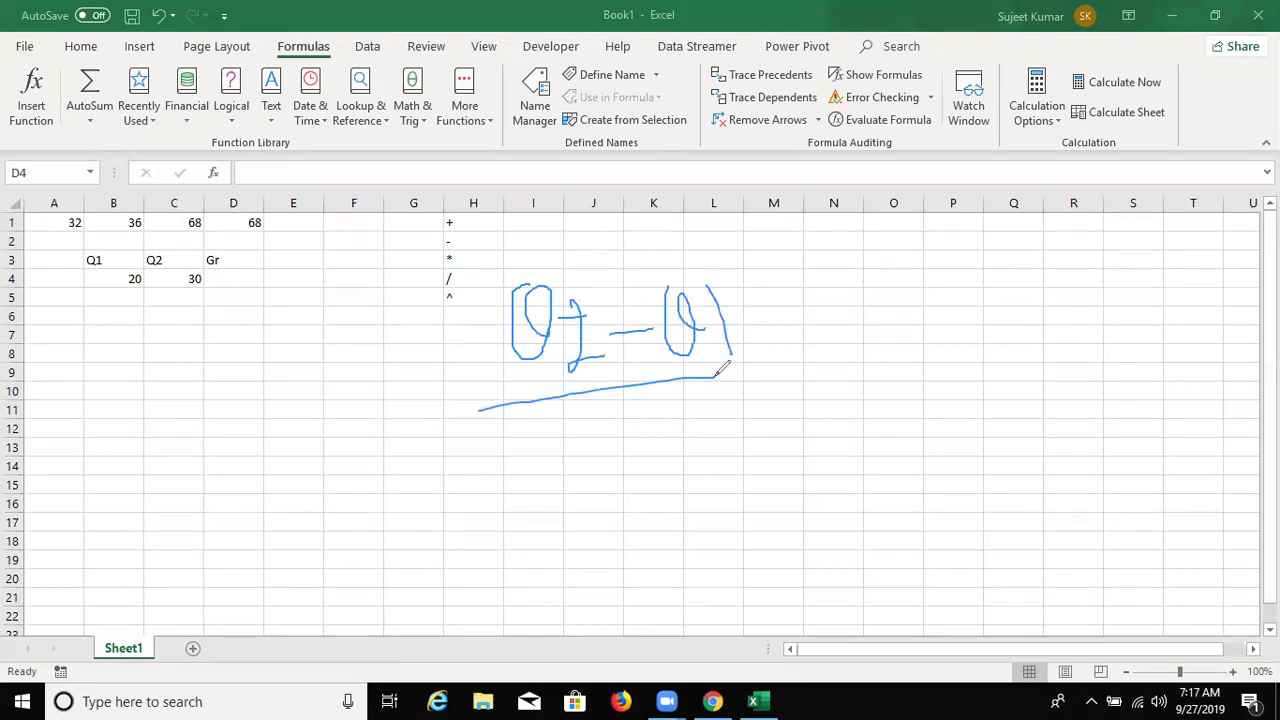
left_click_drag(617, 425, 686, 492)
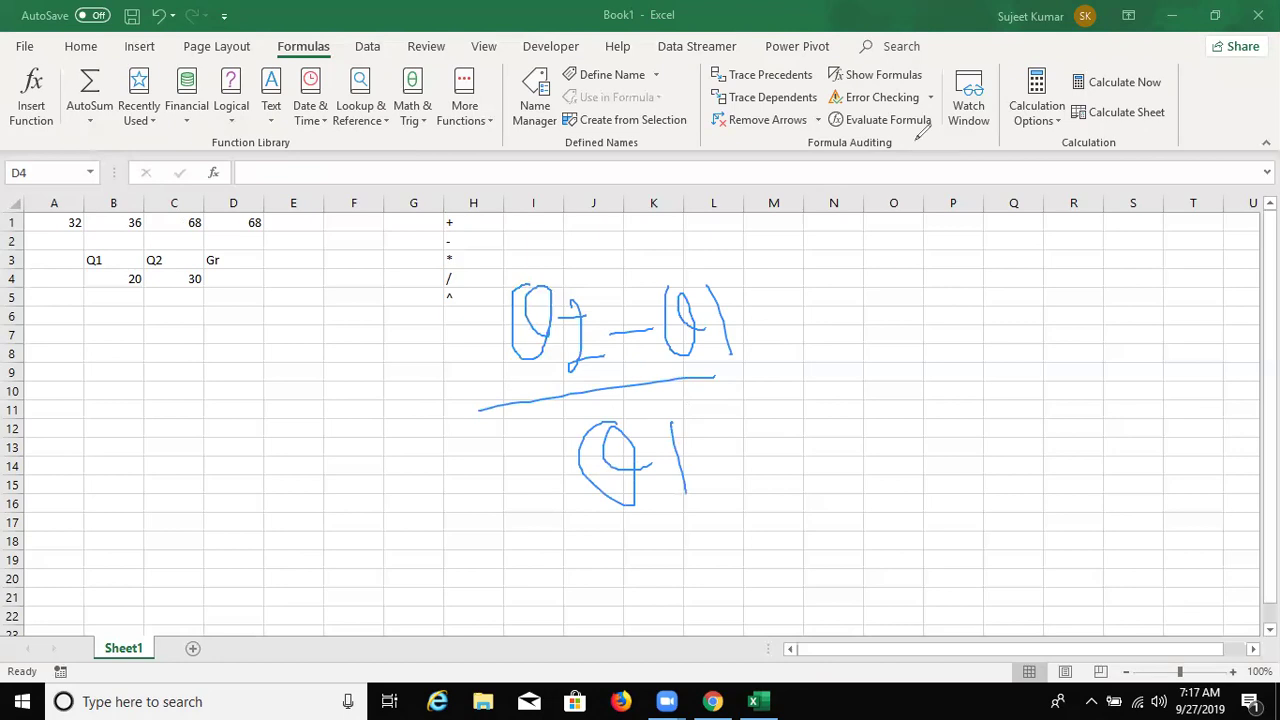
- Point out Q1's 20 in B4 and Q2's 30 in C4, then bring up YouTube
left_click(108, 281)
left_click(164, 279)
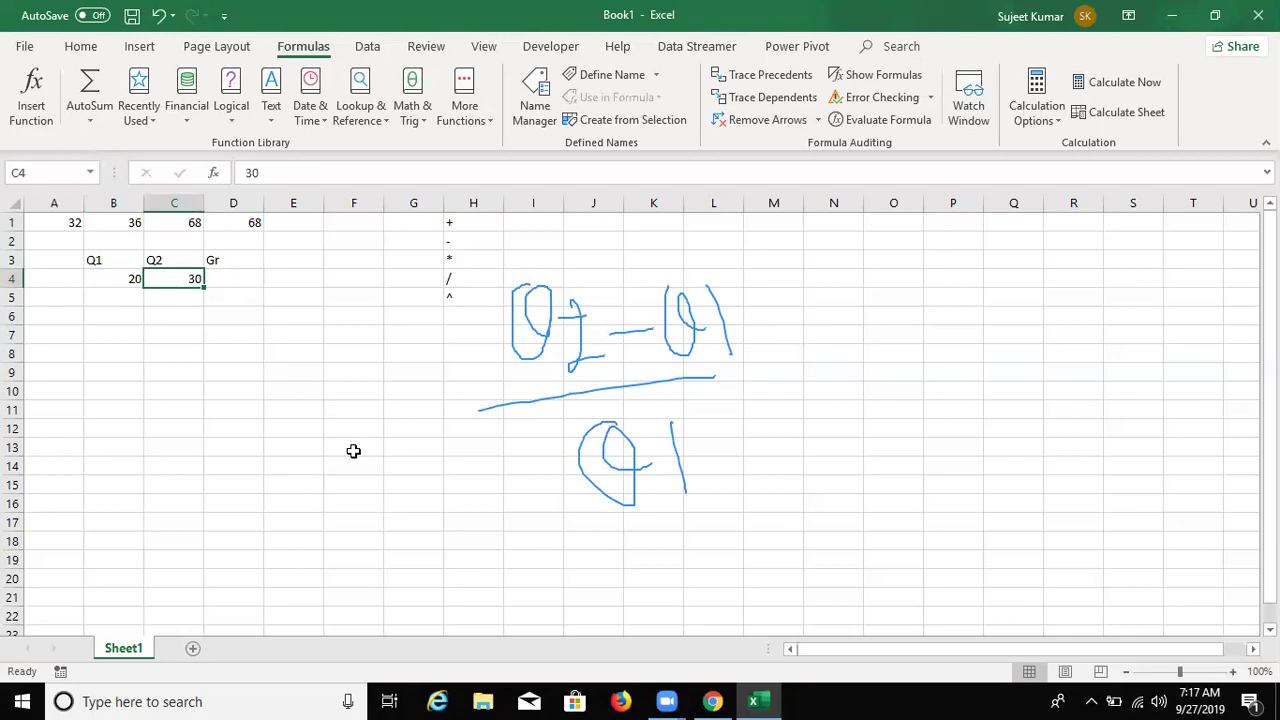
left_click(722, 701)
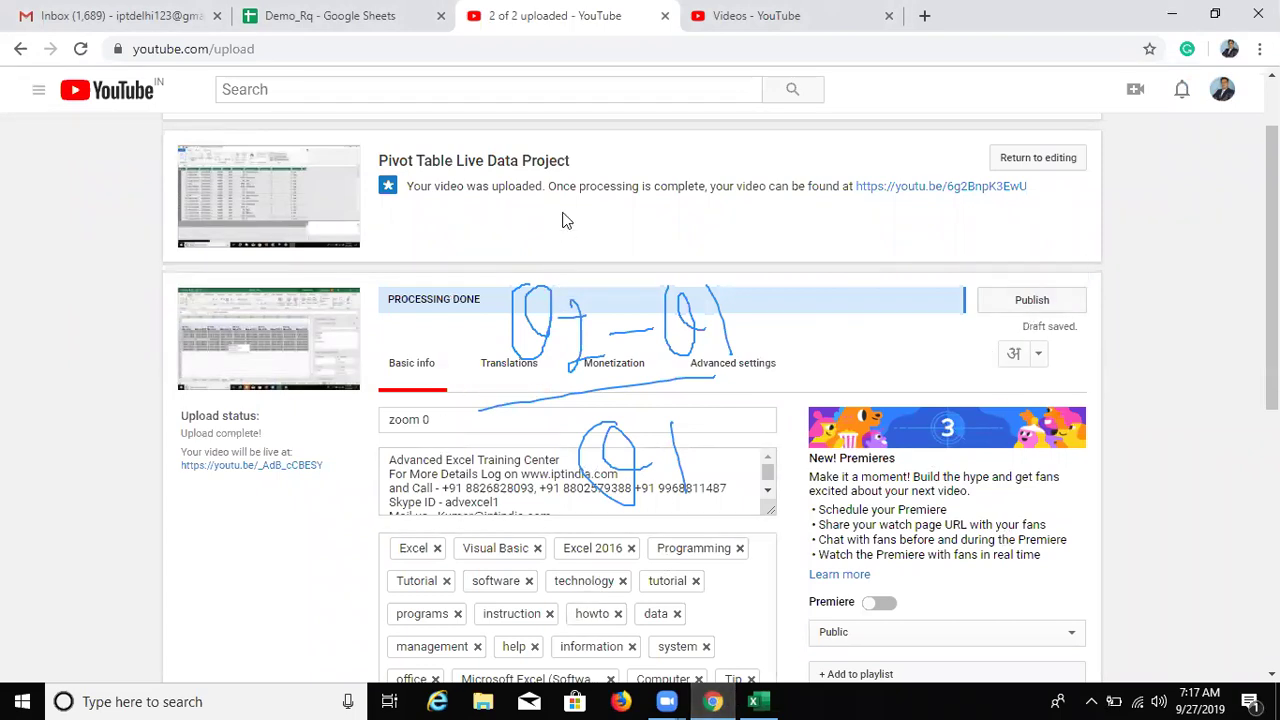
- Select the video title on the YouTube upload page, then return to the Excel workbook
left_click_drag(390, 163, 489, 175)
left_click(563, 172)
triple_click(570, 163)
left_click(570, 163)
left_click_drag(566, 163, 380, 152)
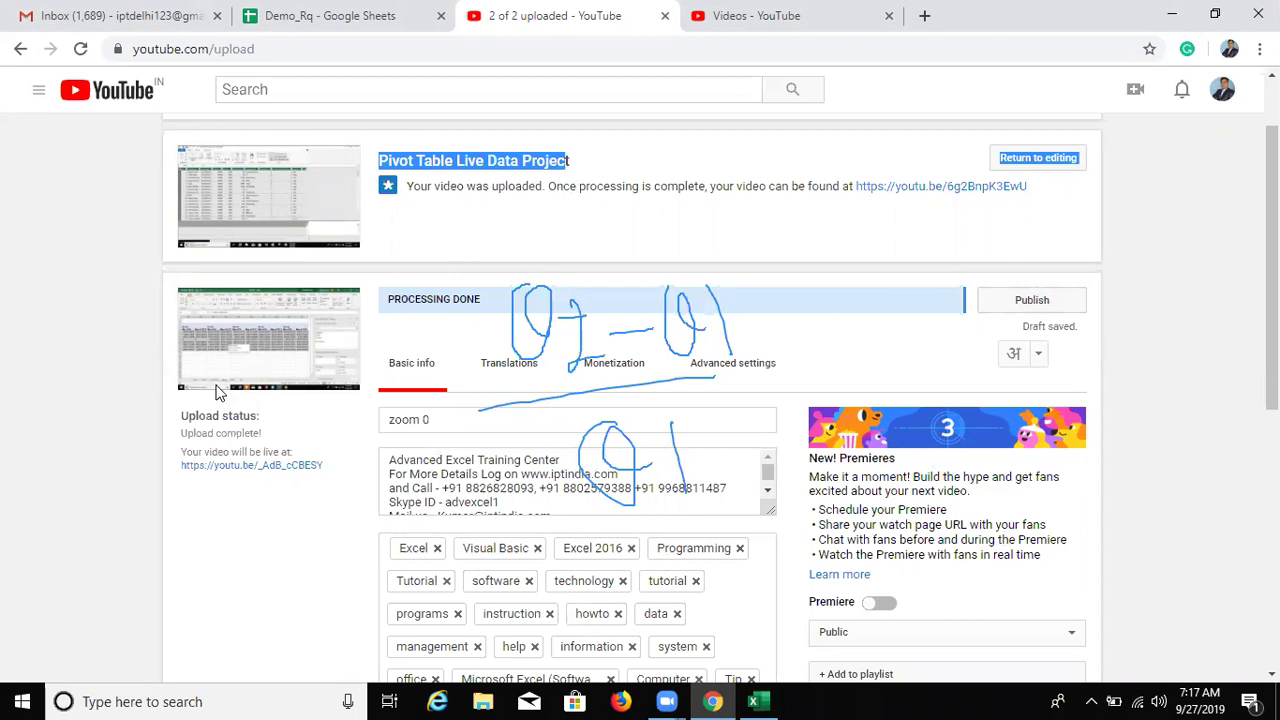
key("alt+Tab")
left_click(252, 291)
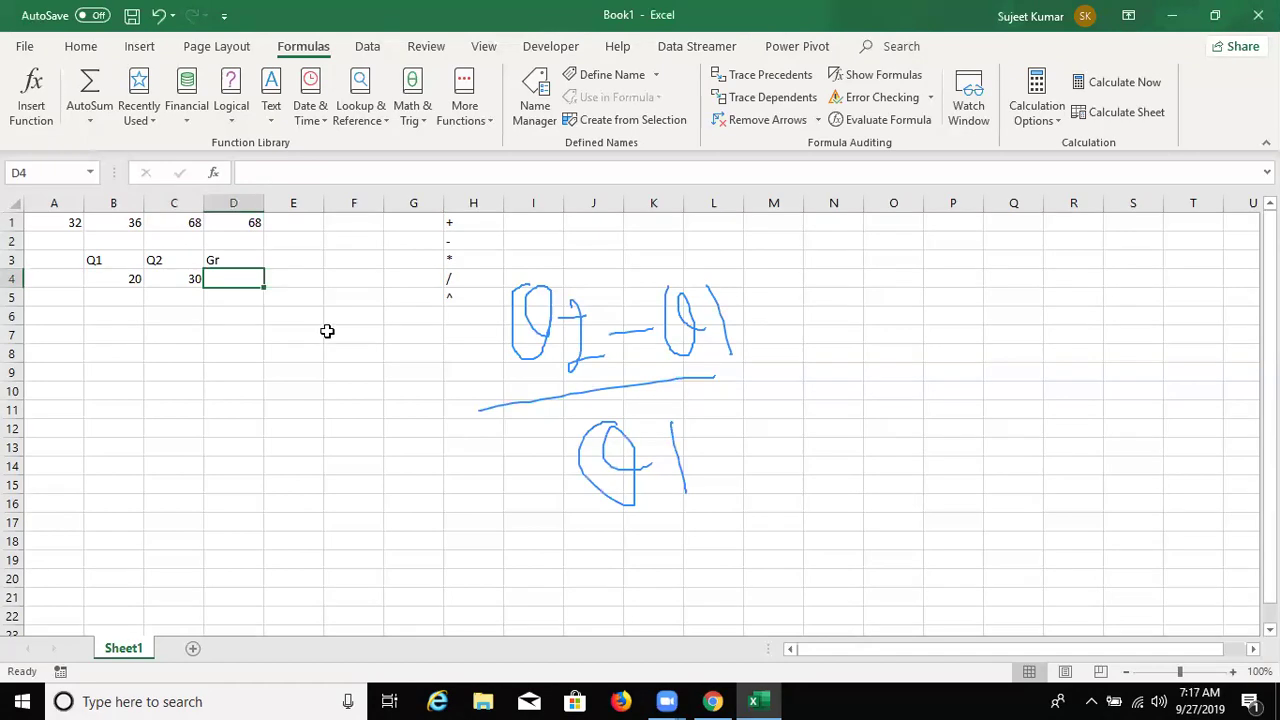
- Enter =C4-B4/B4 in D4 by pointing at the Q2 and Q1 cells
left_click(186, 284)
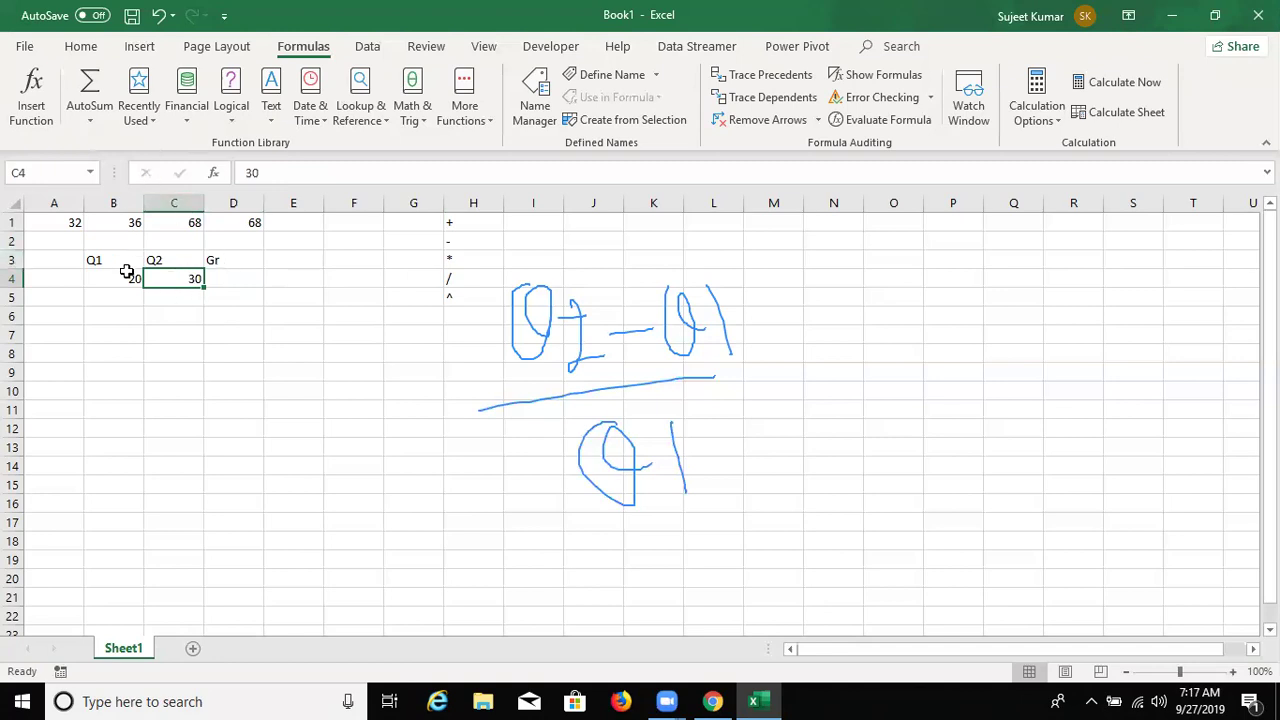
left_click(127, 275)
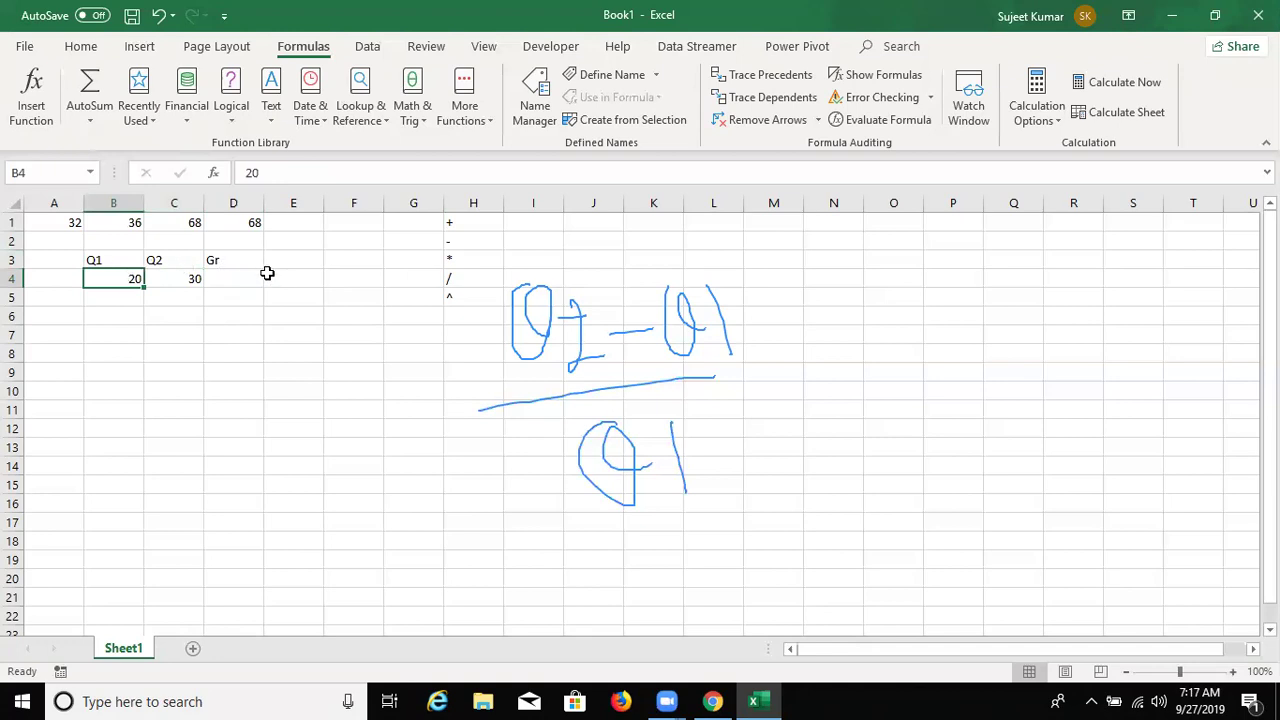
left_click(254, 277)
type("=")
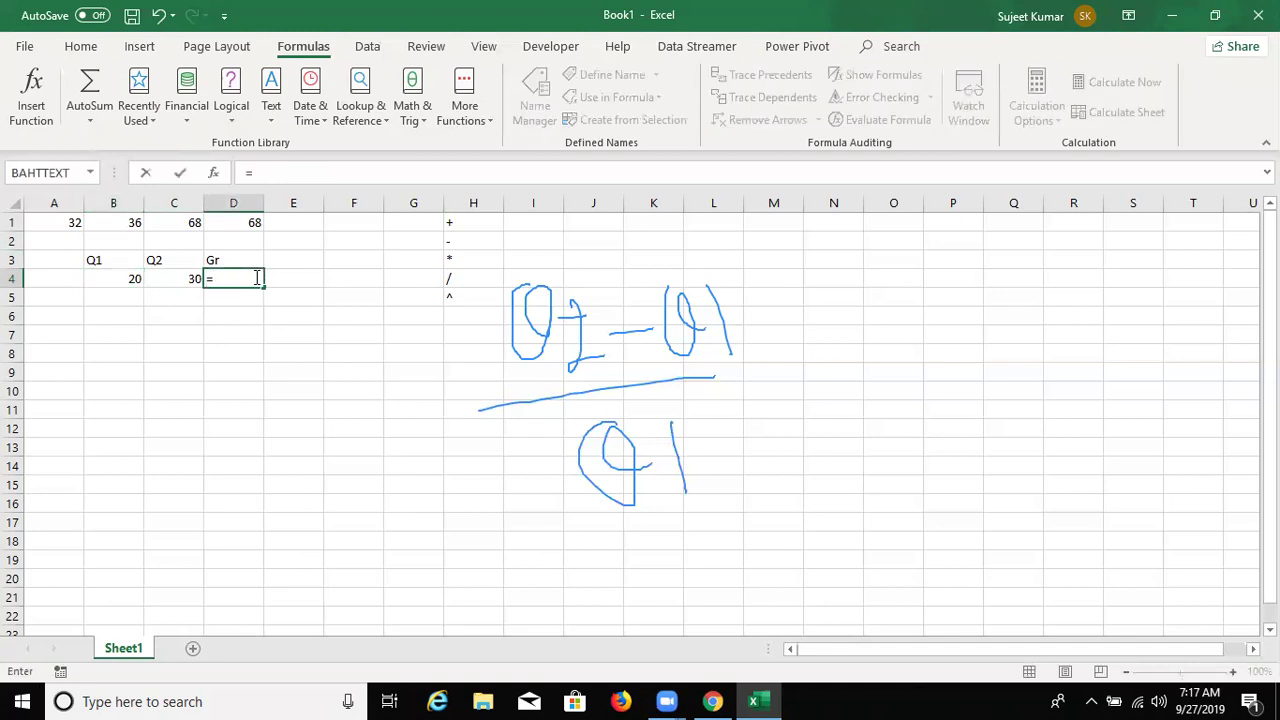
left_click(175, 282)
type("-")
left_click(117, 282)
type("/")
left_click(118, 279)
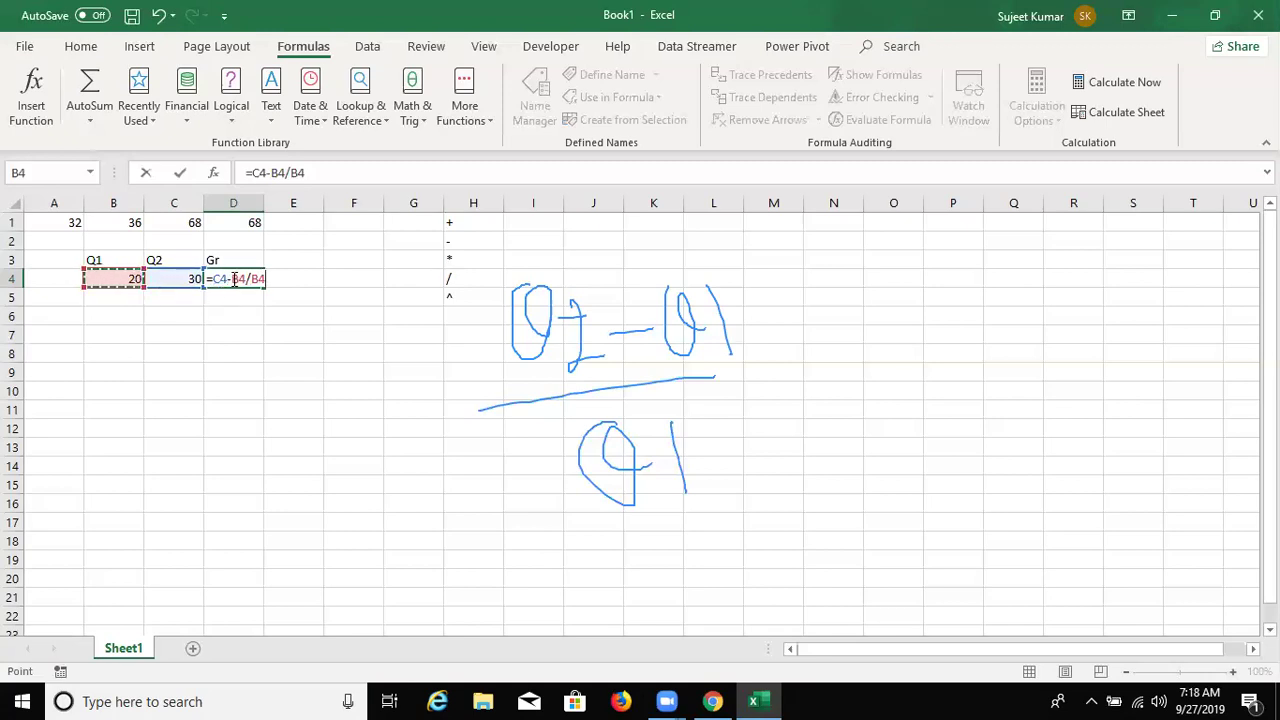
- Add parentheses to make D4 =(C4-B4)/B4, showing 0.5
left_click_drag(233, 279, 267, 281)
key("F2")
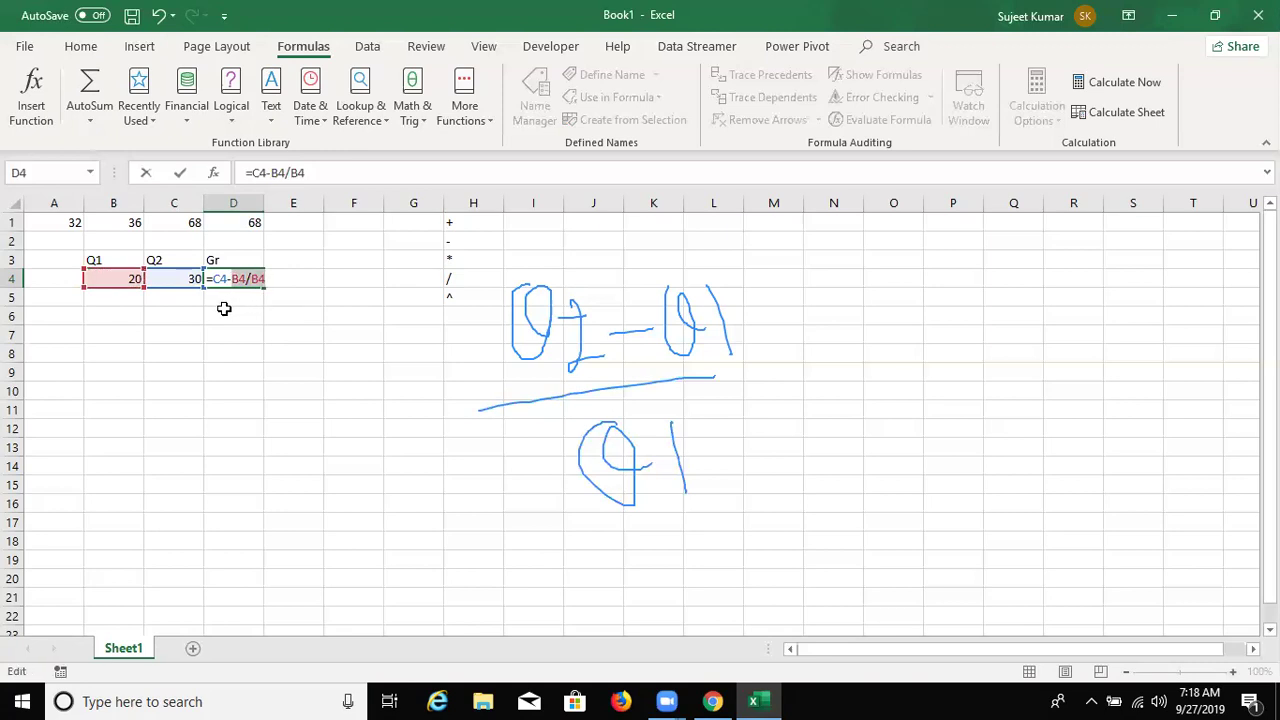
left_click(221, 283)
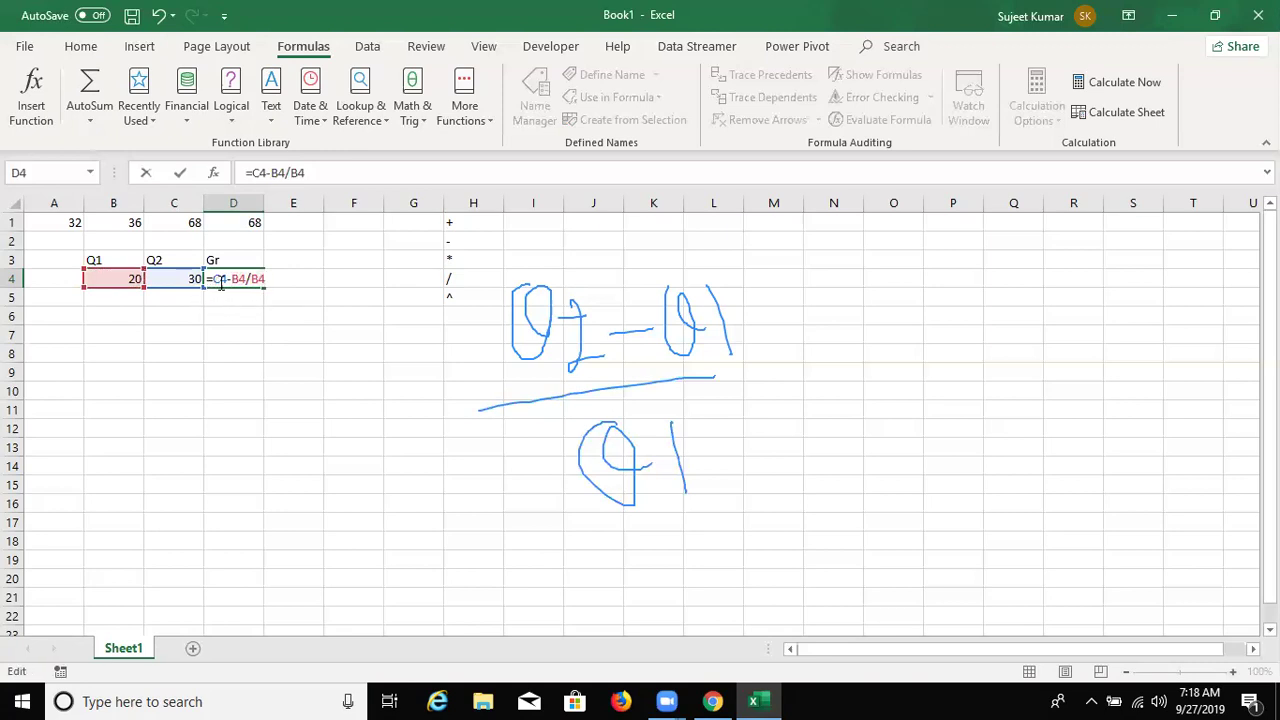
type("(")
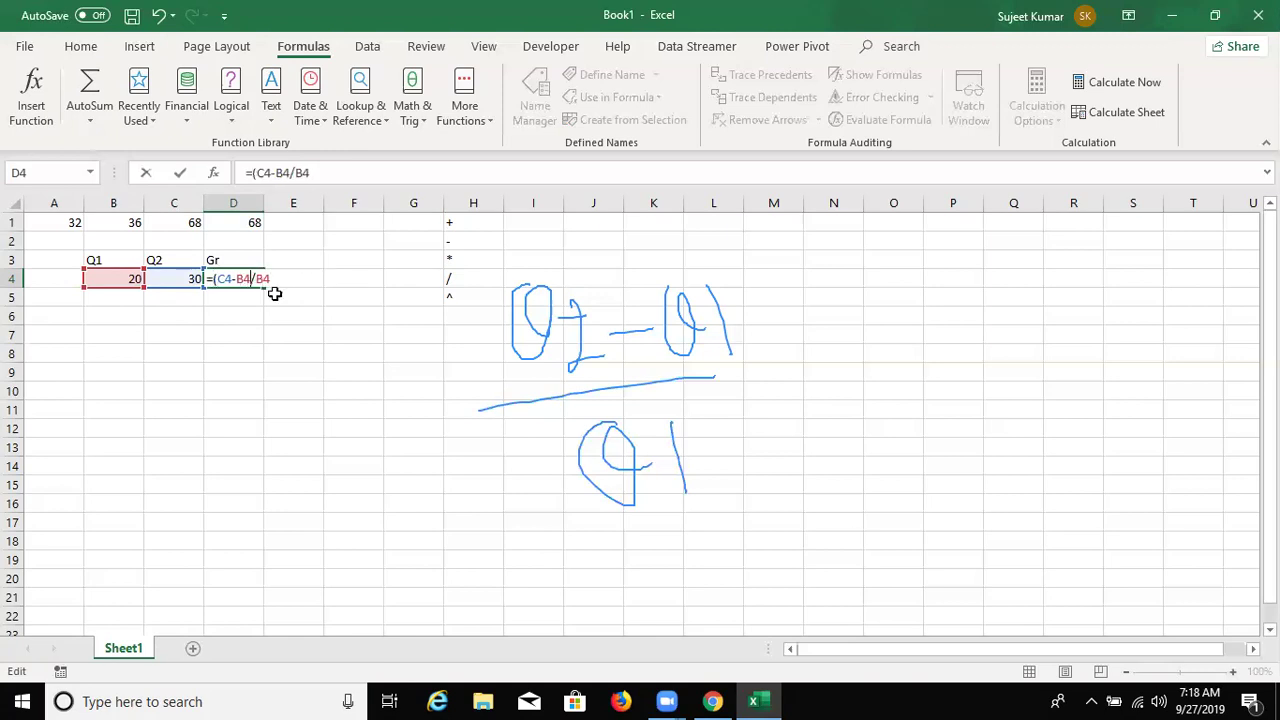
type(")")
key("Return")
left_click(260, 280)
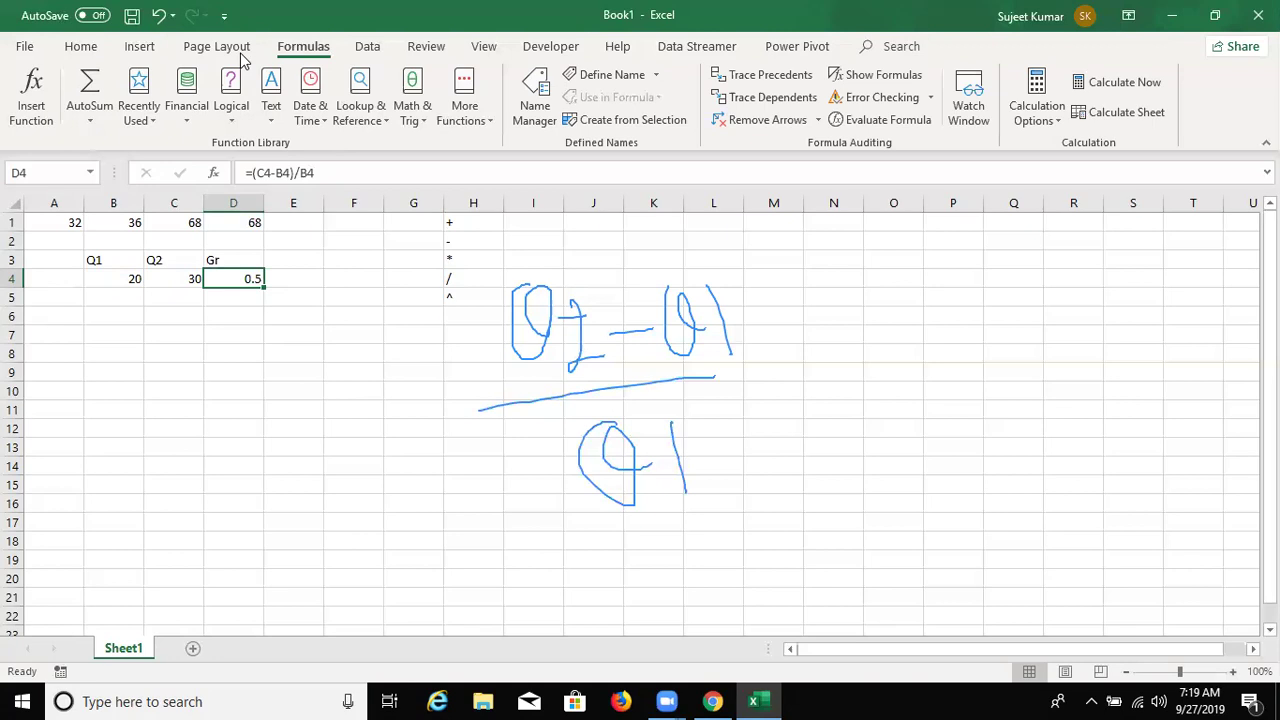
- Ink × 100 beside the growth fraction, then stop annotating
left_click_drag(765, 340, 817, 398)
left_click_drag(795, 340, 787, 404)
left_click_drag(854, 322, 872, 380)
left_click_drag(910, 328, 940, 372)
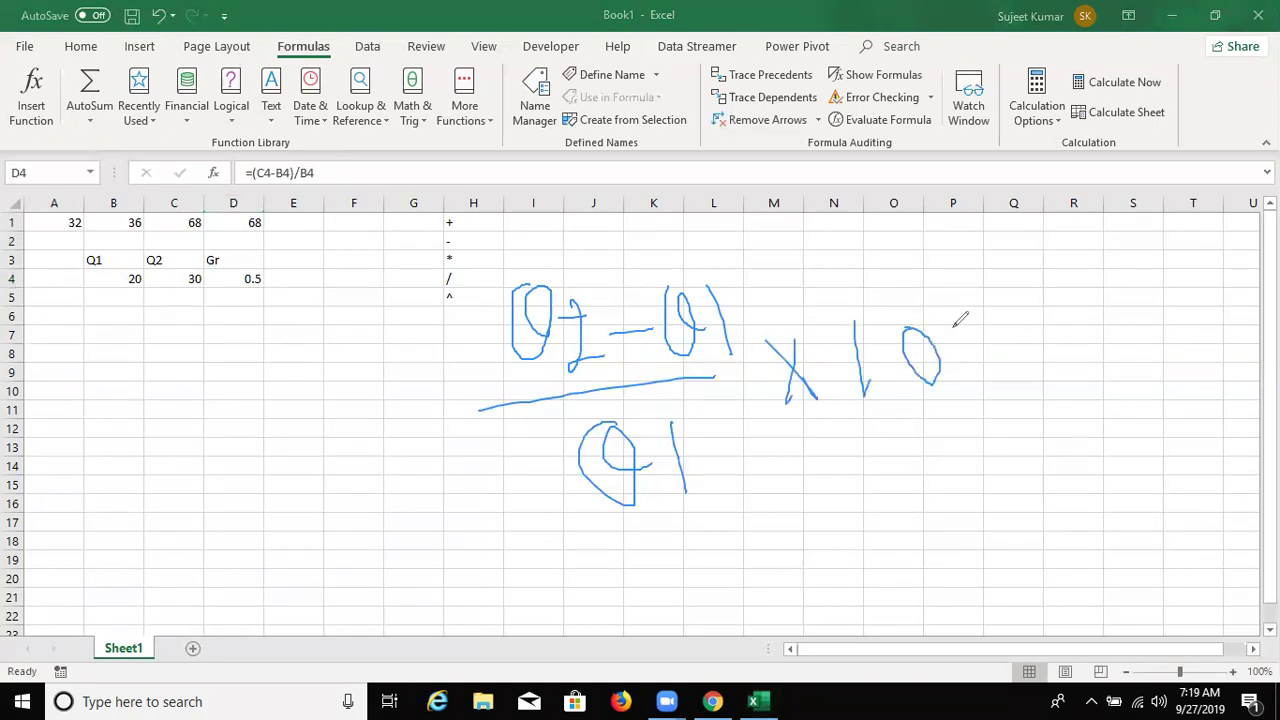
left_click_drag(958, 326, 975, 328)
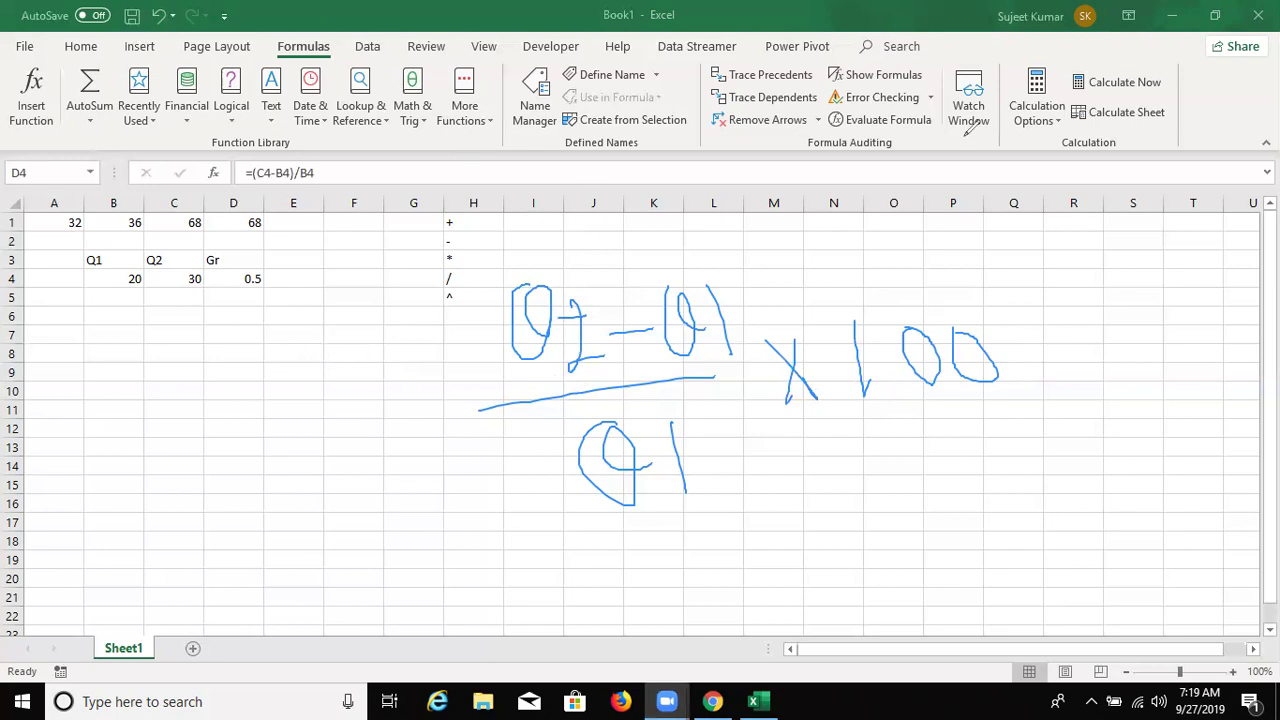
key("Escape")
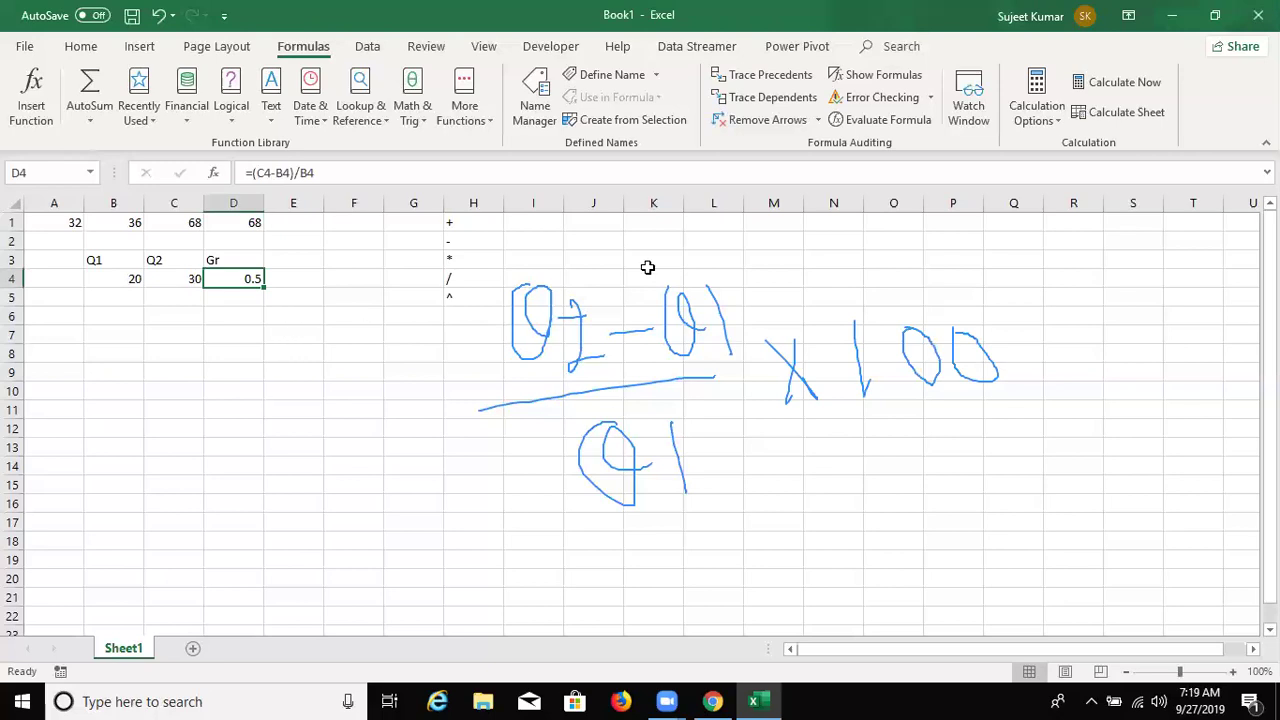
- Enter 20% in K2 and 0.20 in L2
left_click(618, 241)
left_click(640, 241)
type("20")
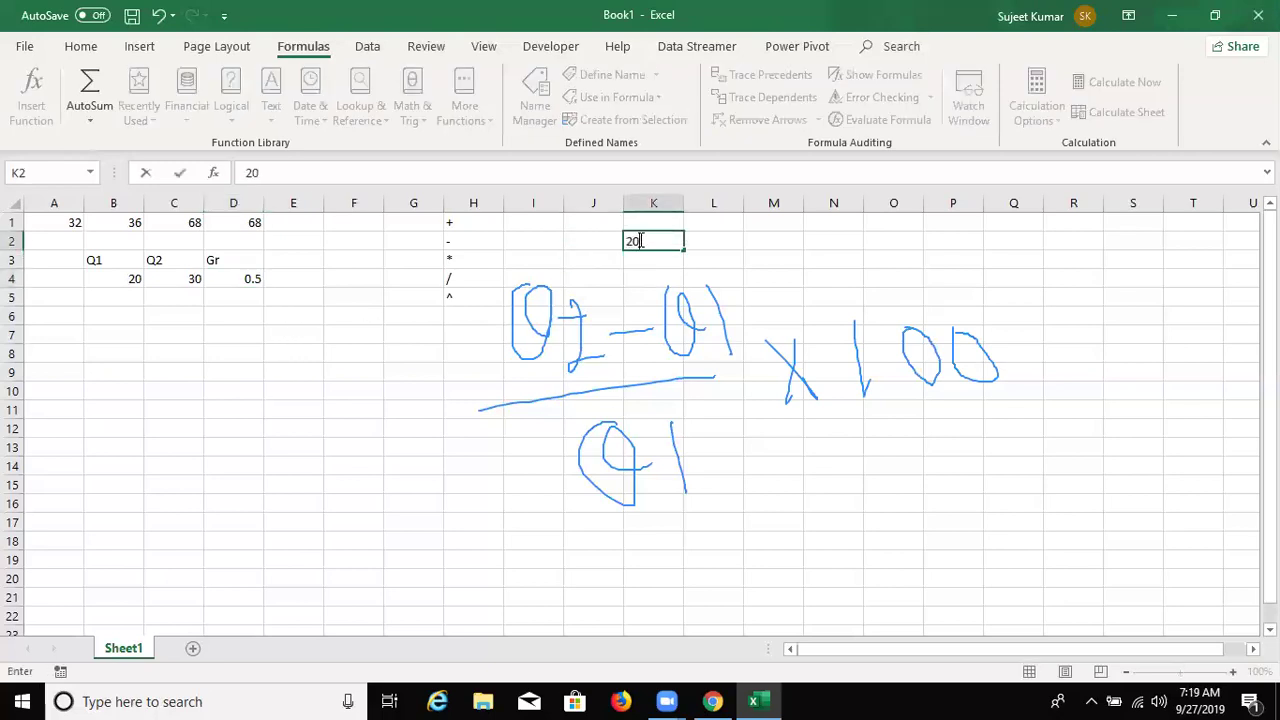
type("%")
key("ctrl+Return")
left_click(713, 241)
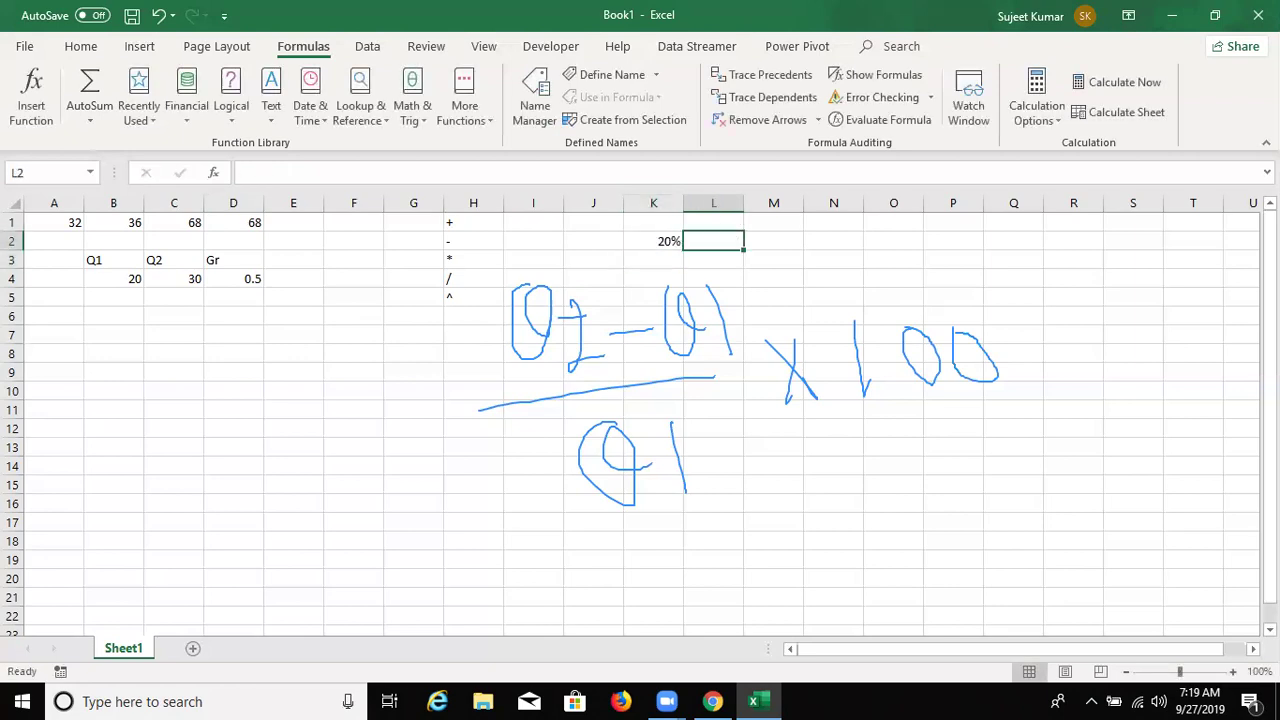
type("01.2")
key("ctrl+Return")
type("0.20")
key("Return")
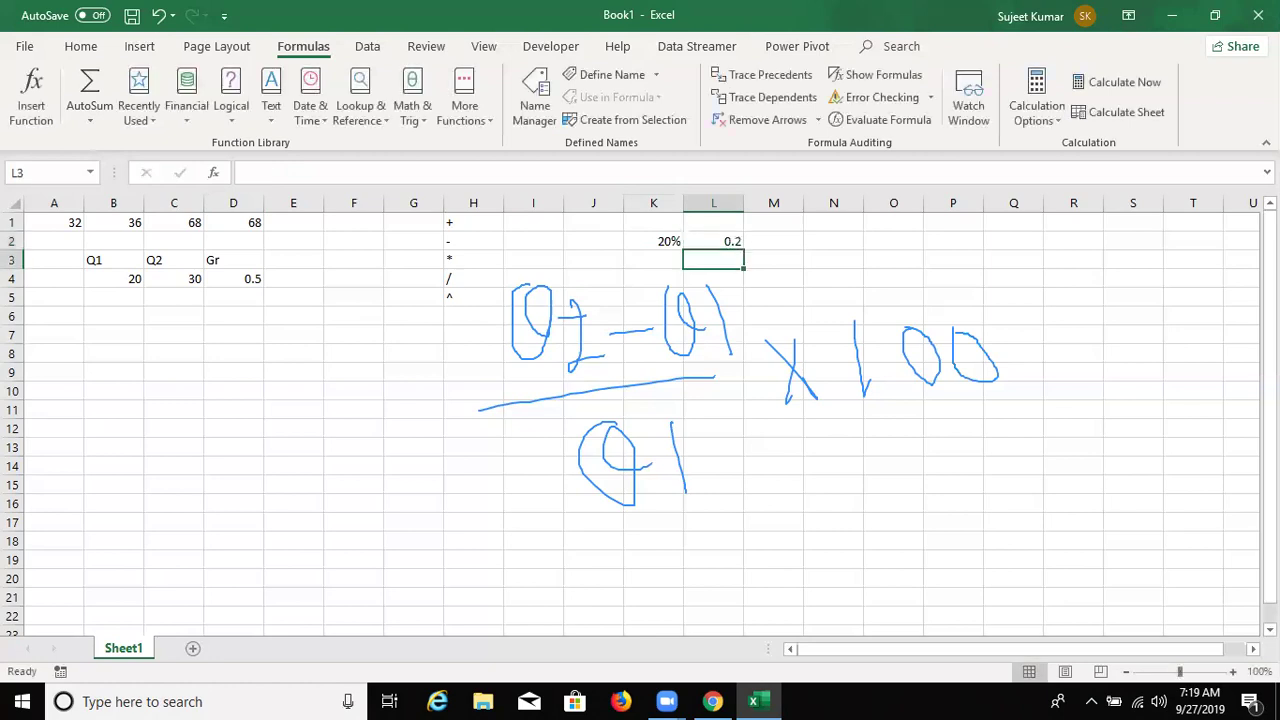
- Switch K2's number format to General so it shows 0.2
left_click(653, 241)
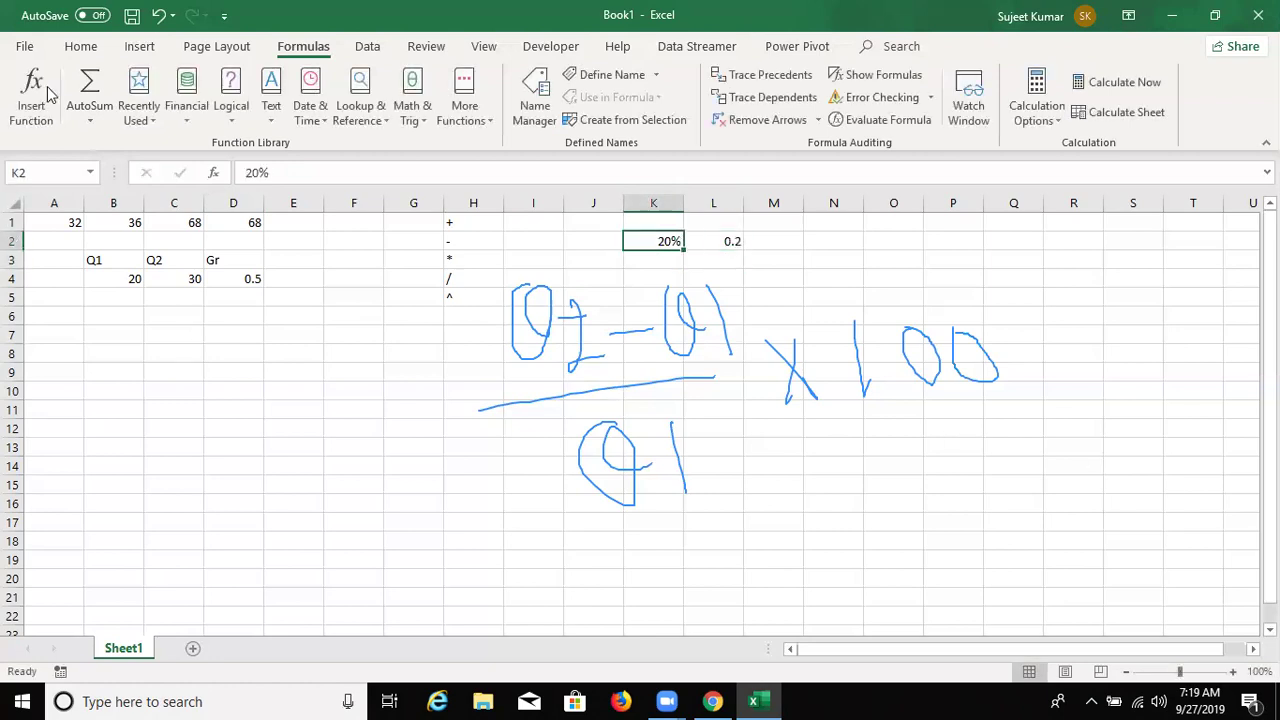
left_click(77, 47)
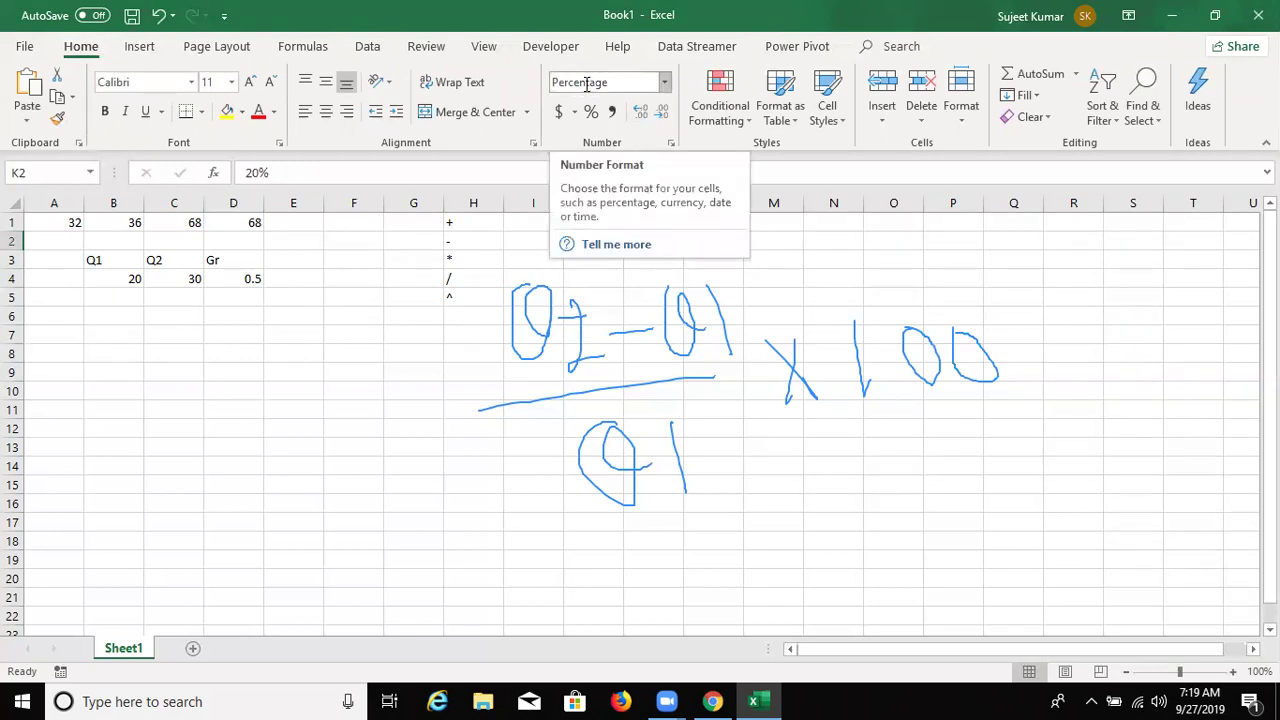
left_click(664, 82)
left_click(660, 110)
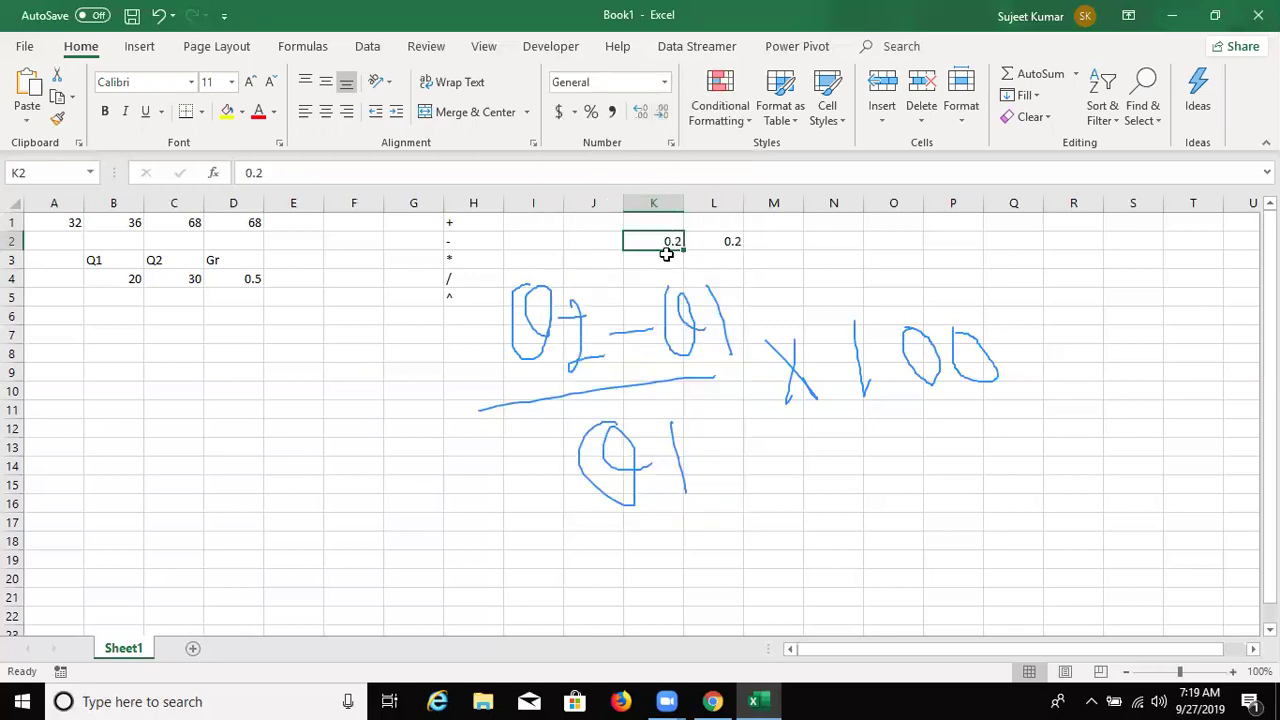
left_click(245, 282)
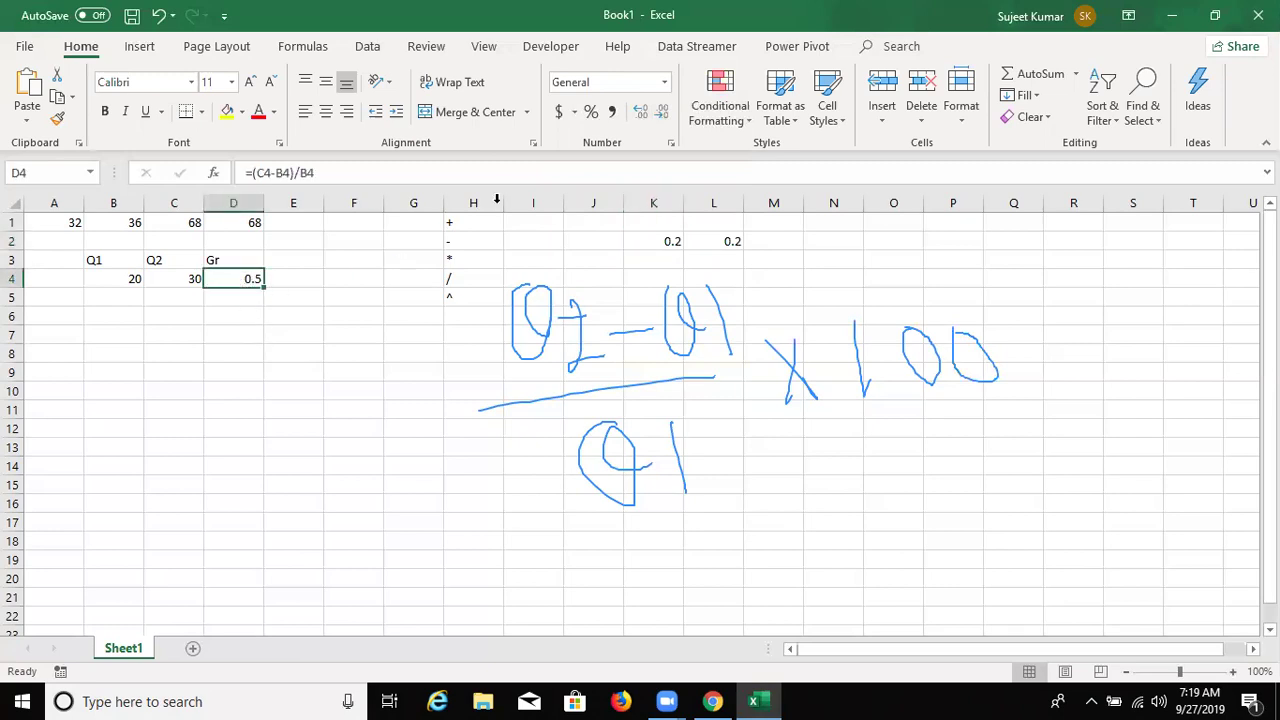
- Apply Percent Style so D4's growth shows 50% instead of 0.5
left_click(591, 111)
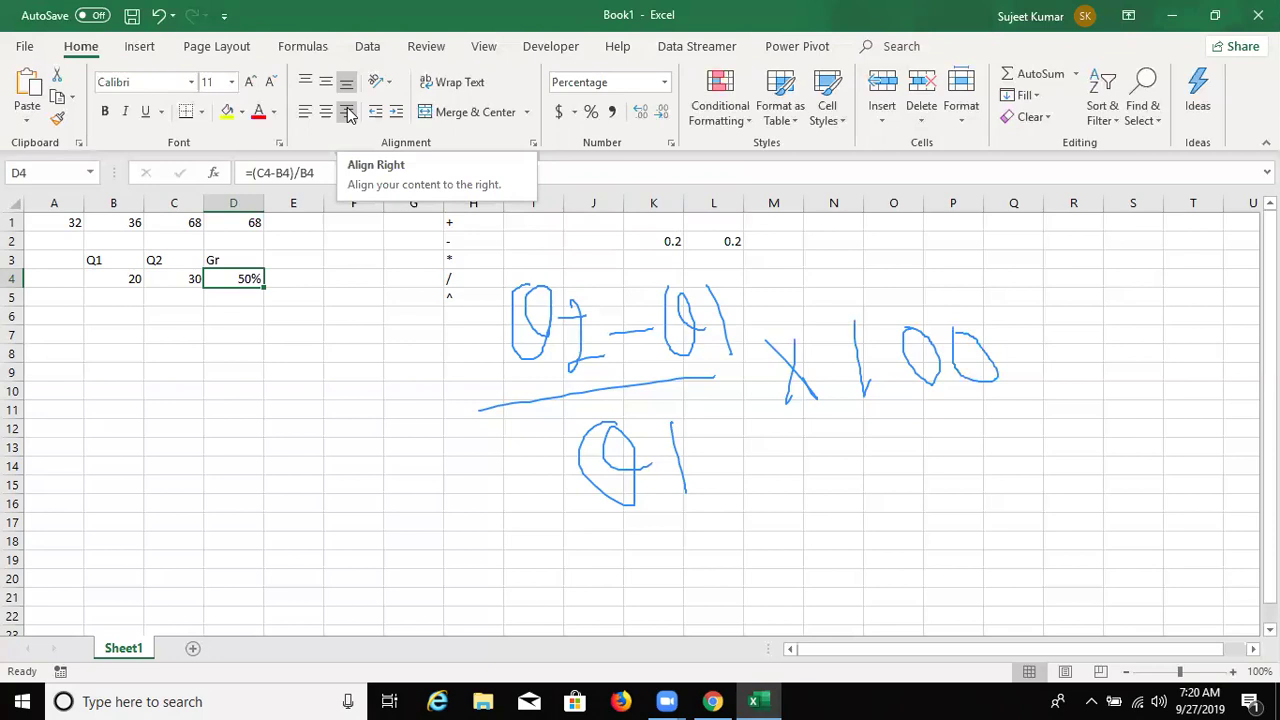
key("Up")
key("Up")
key("Up")
- Review the SUM total formula in C1 and leave it unchanged
key("Left")
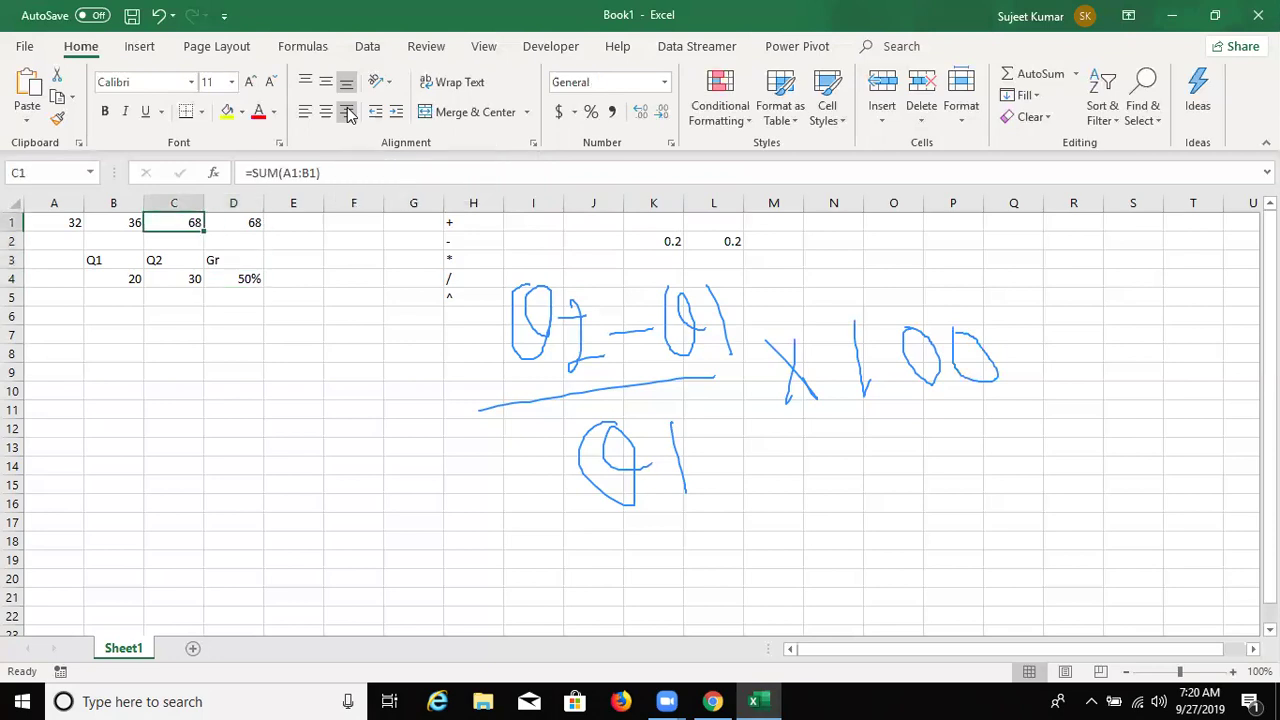
key("F2")
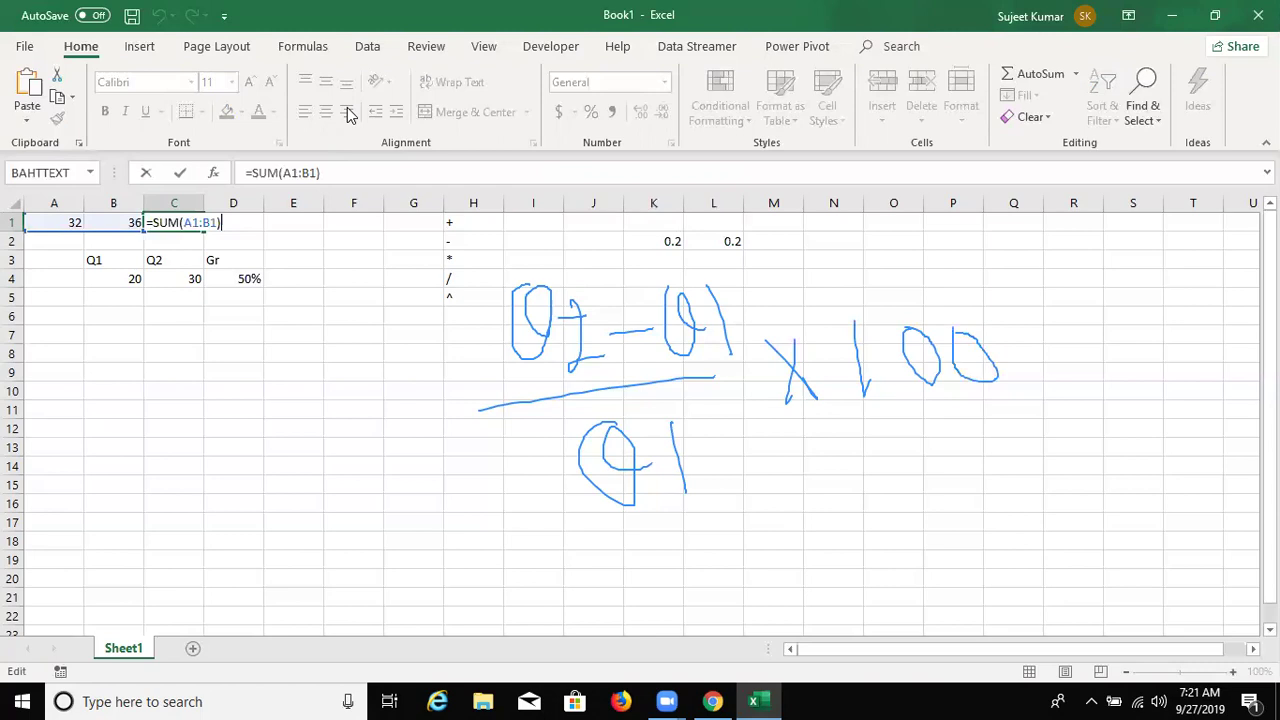
key("Return")
- Start a trial GROWTH formula in D5 with B4 as its first argument
key("Up")
key("Down")
key("Down")
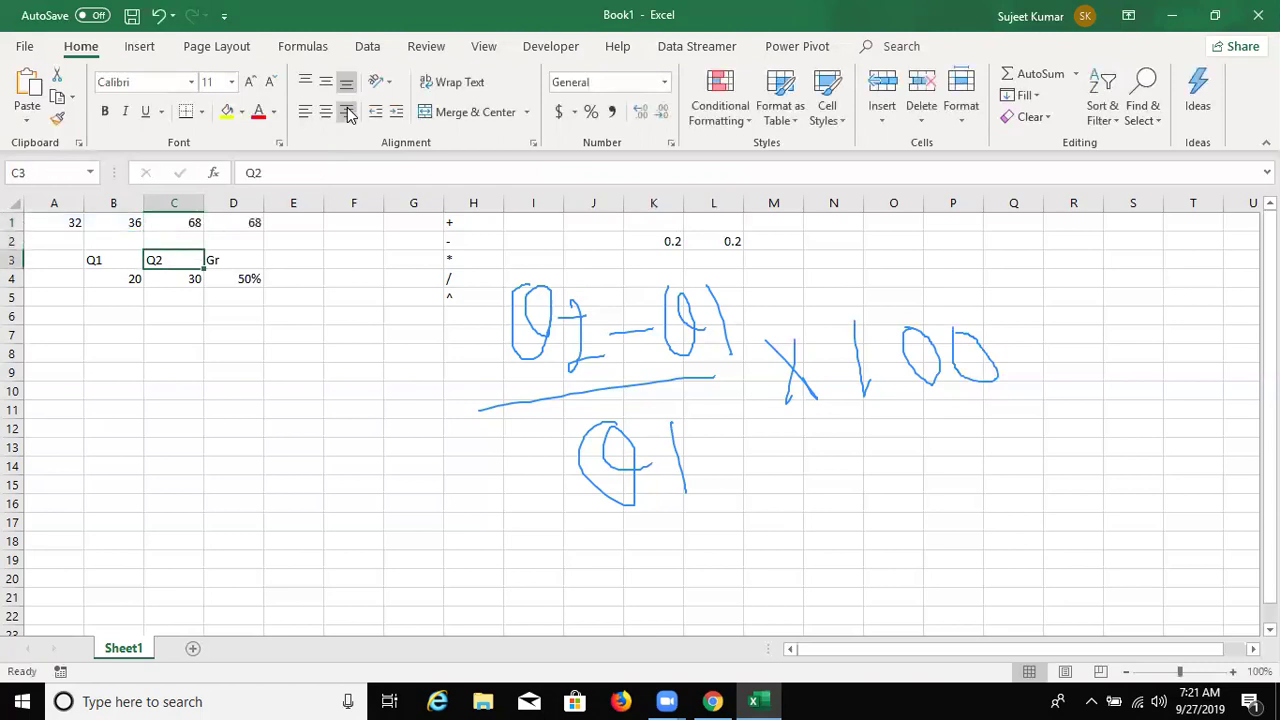
key("Down")
key("Down")
key("Right")
type("=gro")
key("Tab")
key("Left")
key("Left")
key("Left")
key("Up")
key("Up")
key("Right")
key("Down")
key("shift+Right")
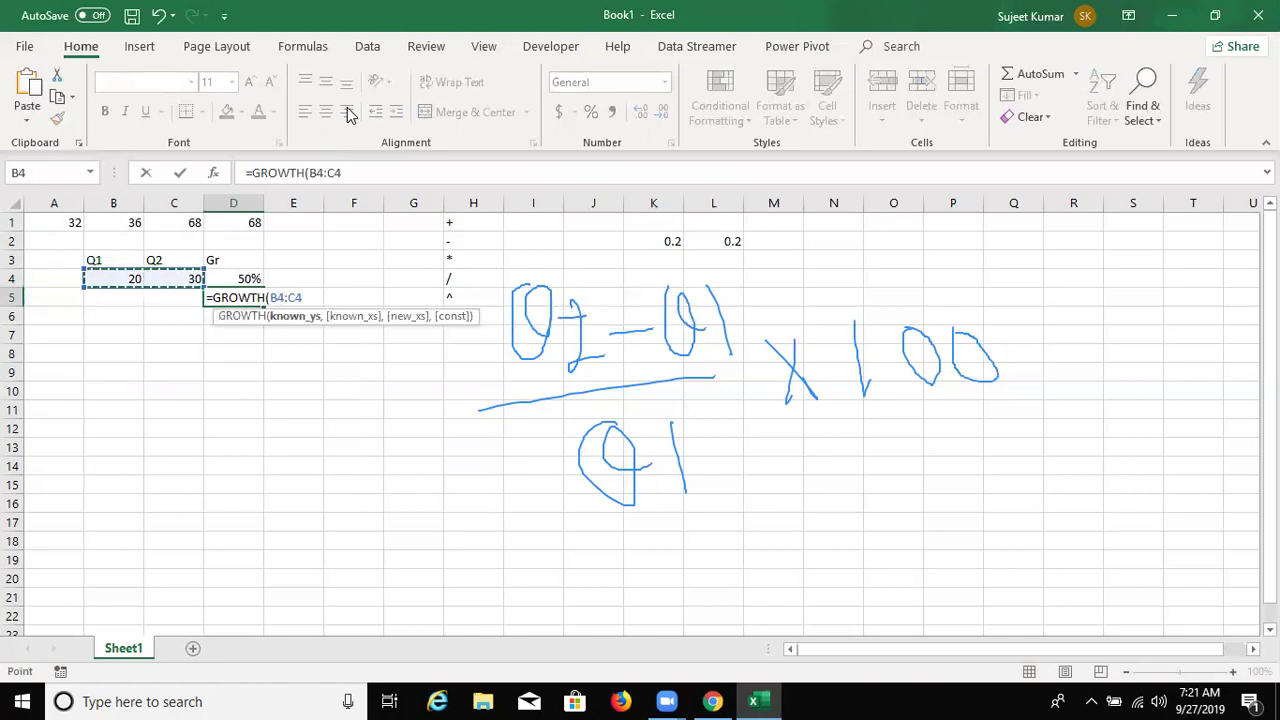
key("Left")
key("Right")
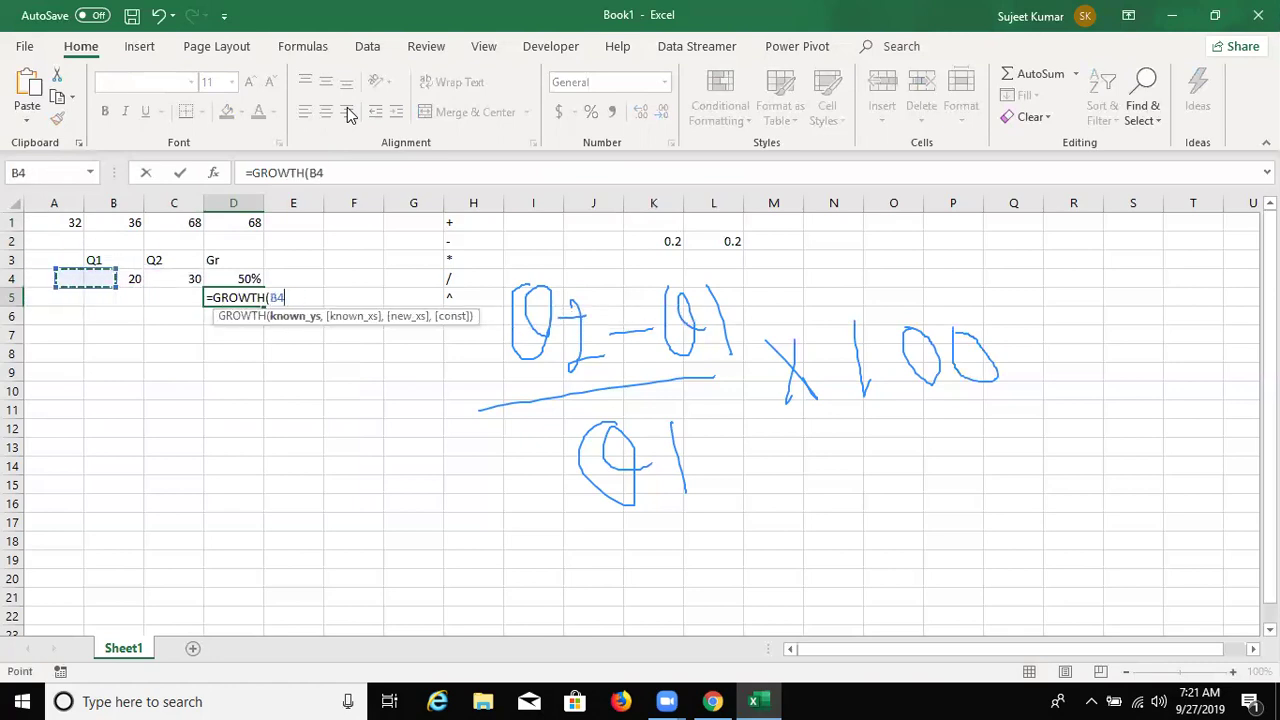
- Add C4 as the second argument and commit =GROWTH(B4,C4) in D5
type(",")
key("Up")
key("Left")
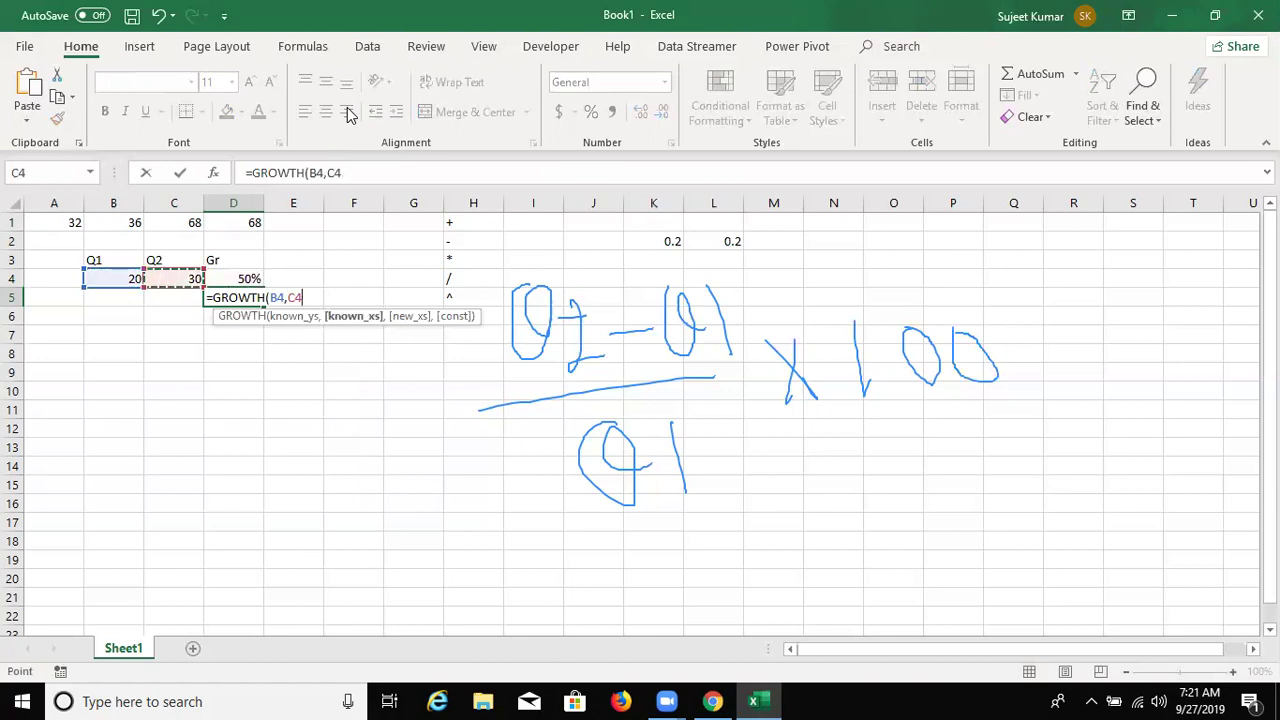
key("ctrl+Return")
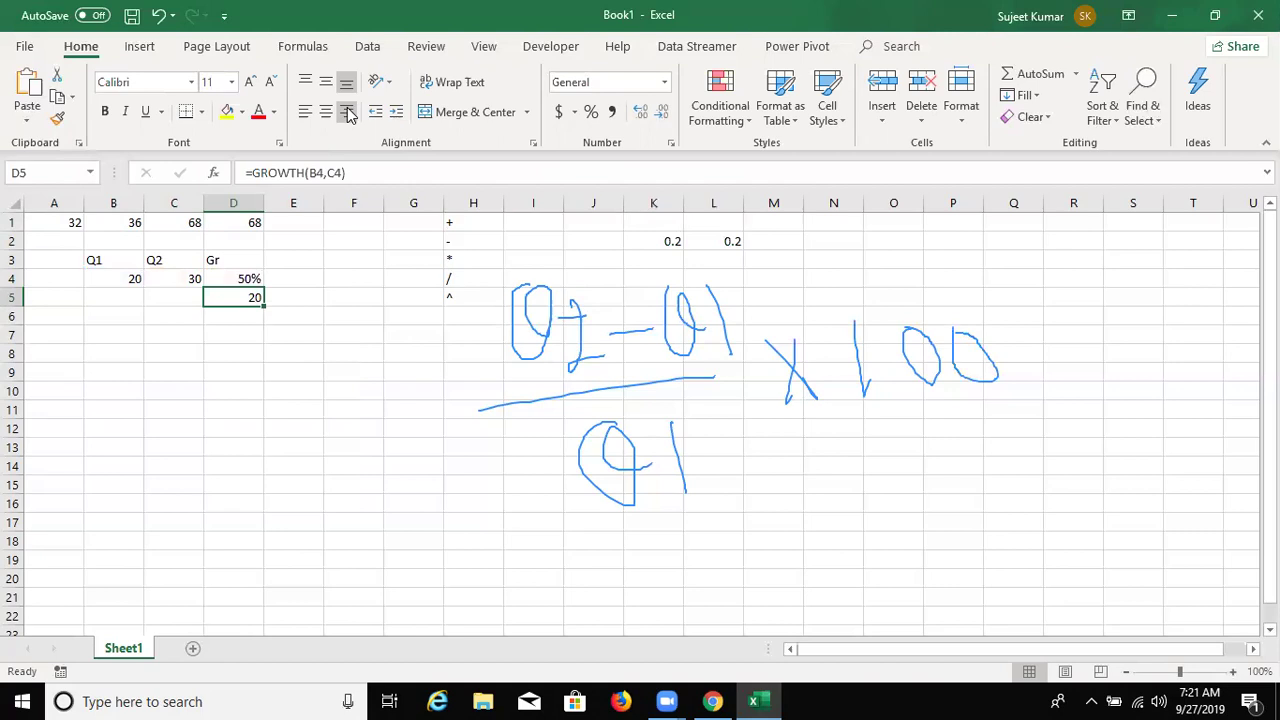
- Delete the trial GROWTH formula from D5 and erase all handwritten ink
key("Delete")
key("Up")
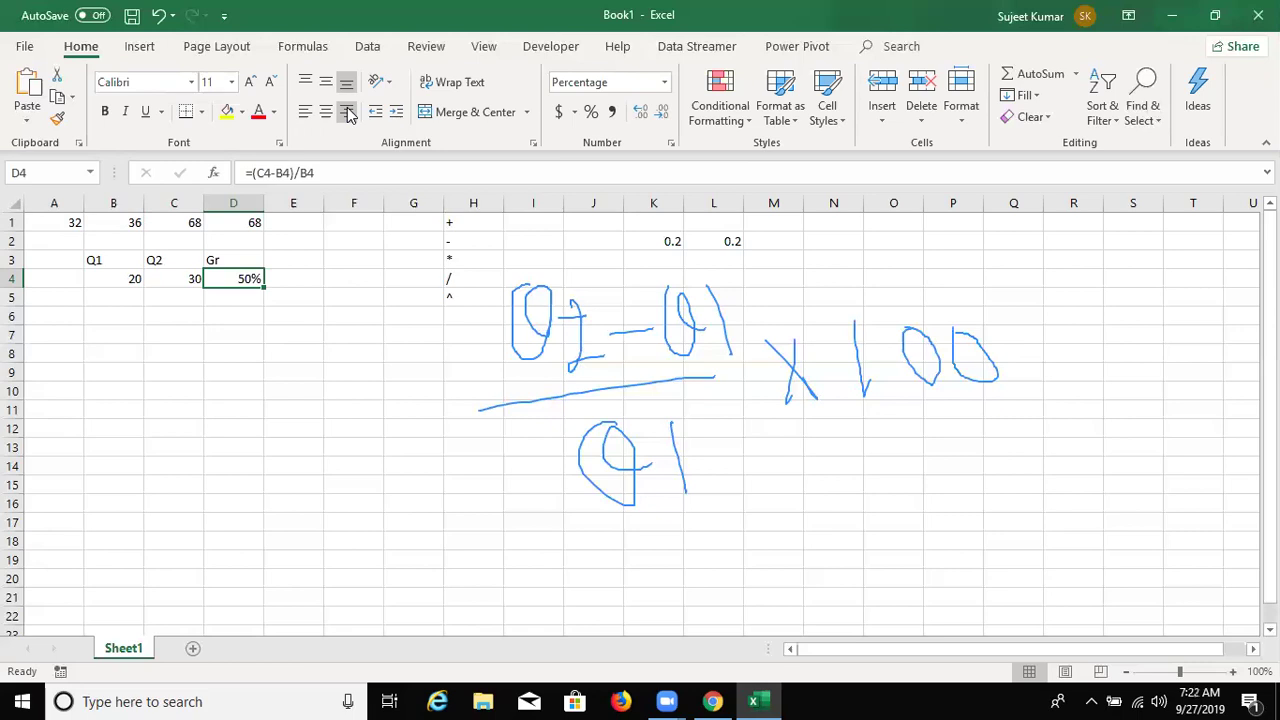
key("Return")
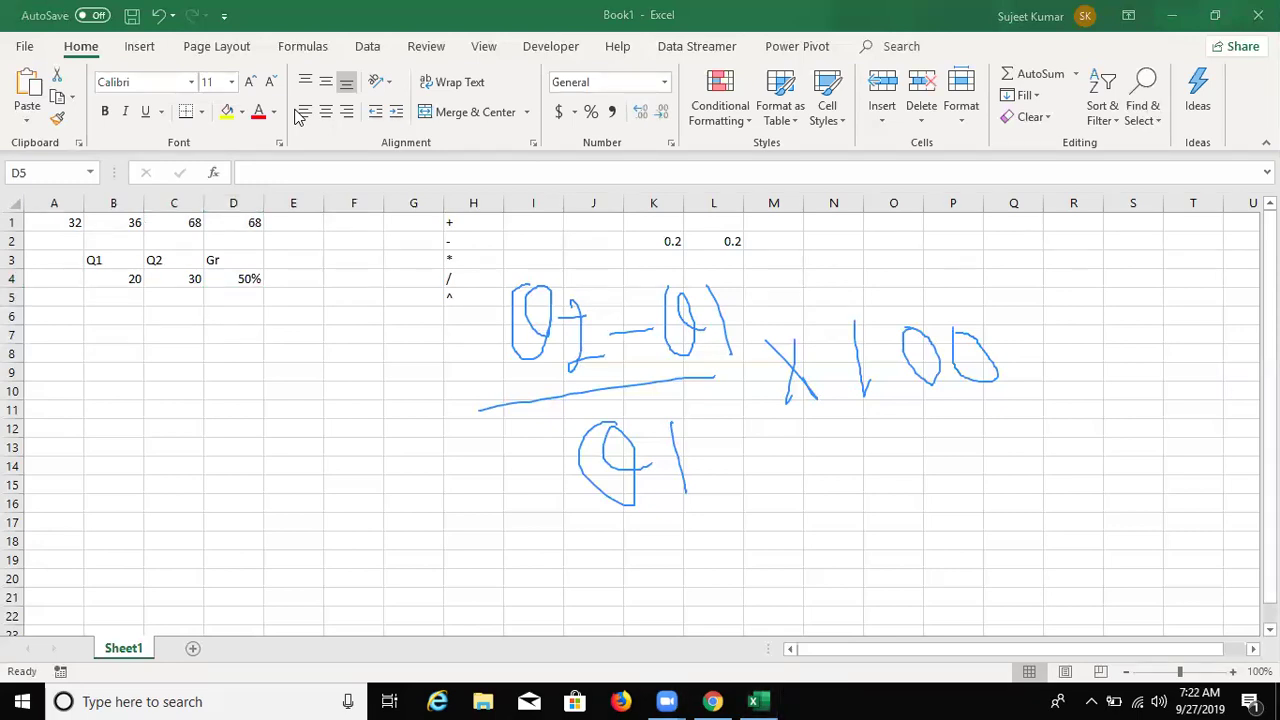
key("e")
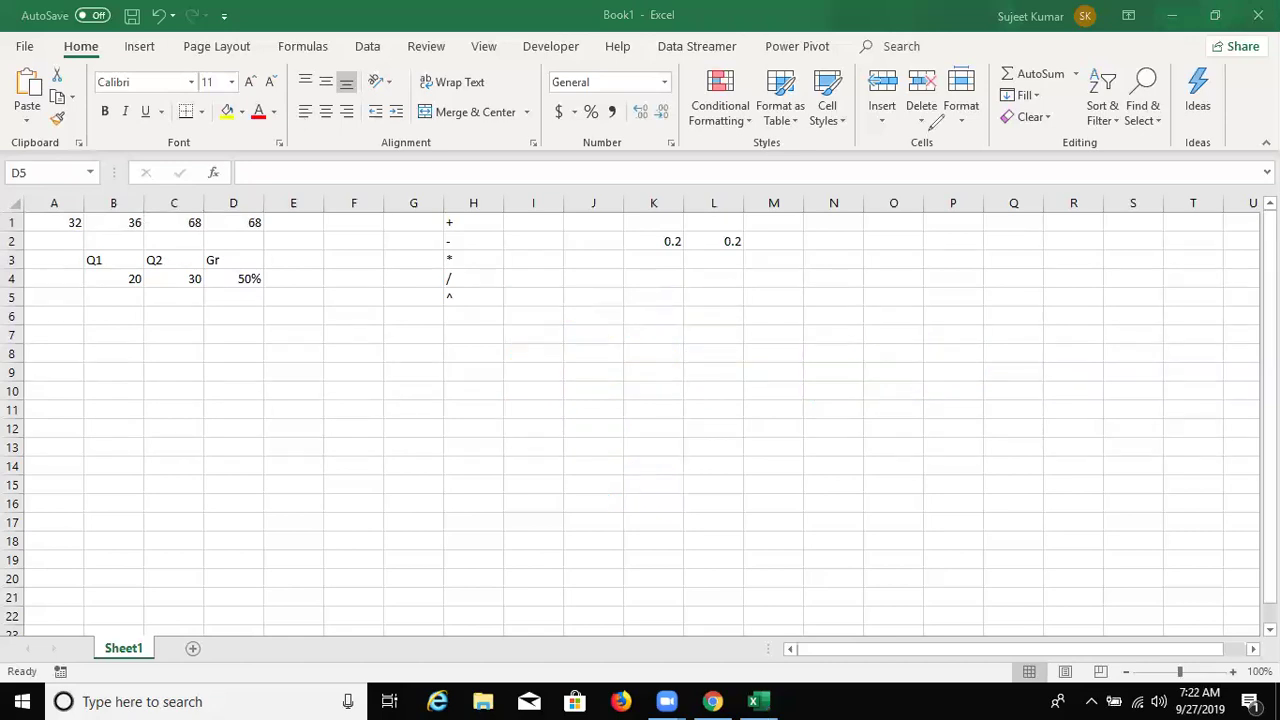
- Enter the label P with principal 50000 in A7:B7
left_click(72, 348)
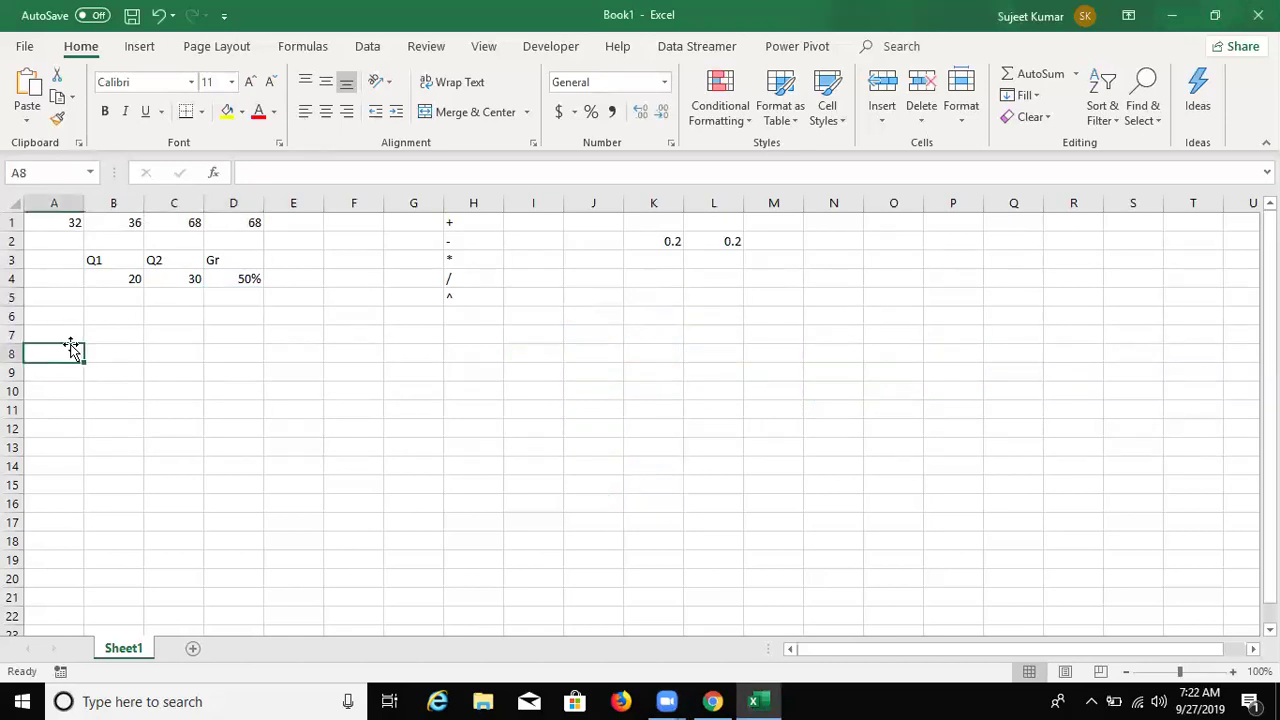
key("Up")
type("p")
key("Return")
key("Up")
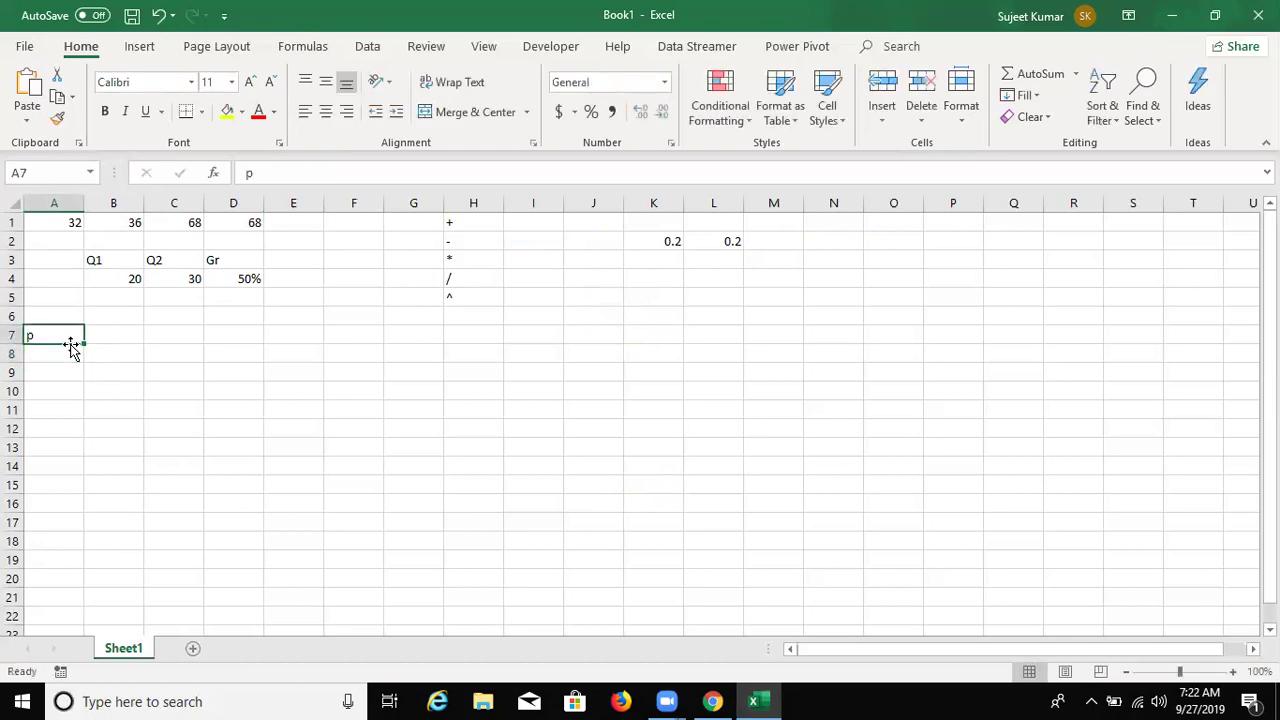
type("P")
key("Return")
key("Up")
key("Right")
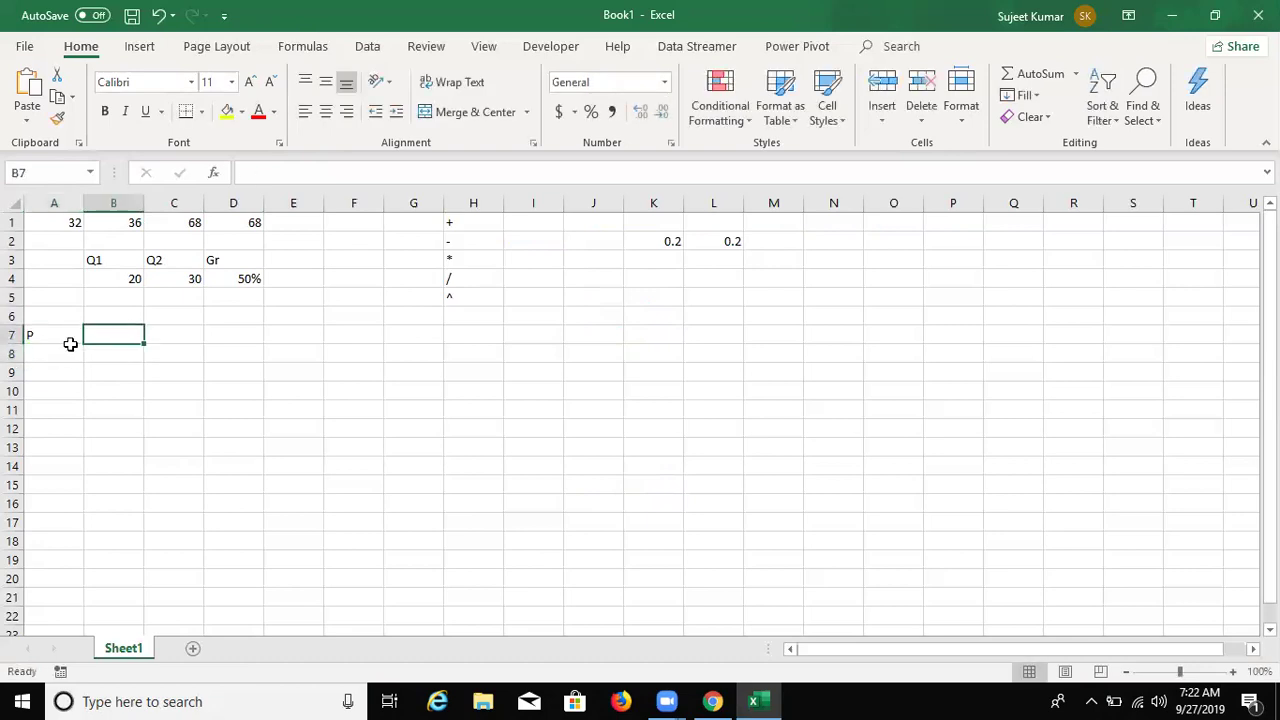
type("50000")
key("Return")
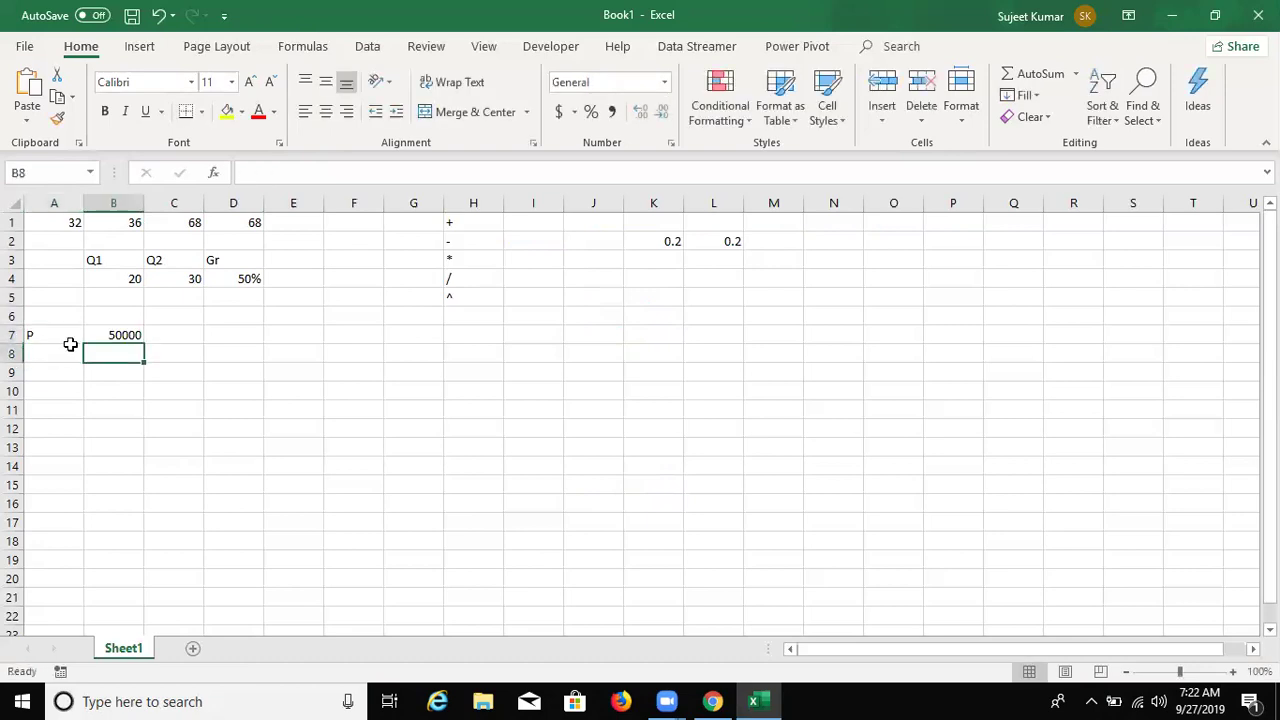
- Enter the label R with rate 9% in A8:B8
left_click(72, 348)
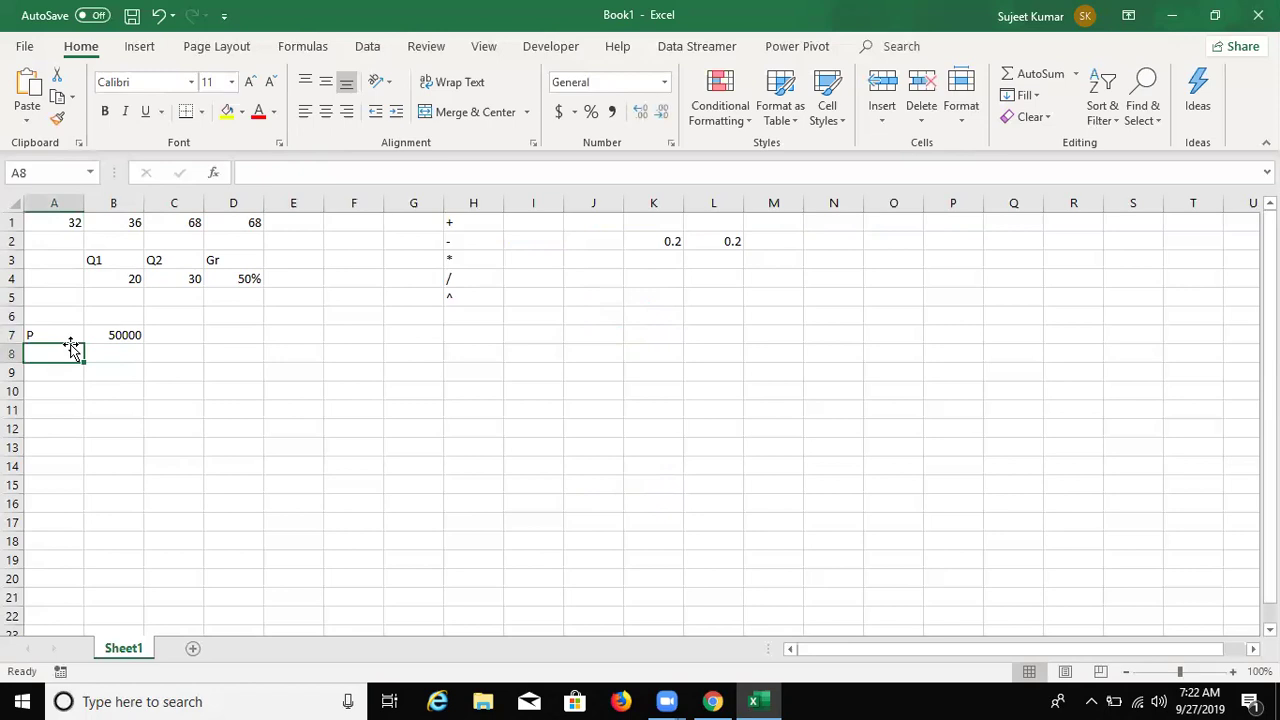
type("R")
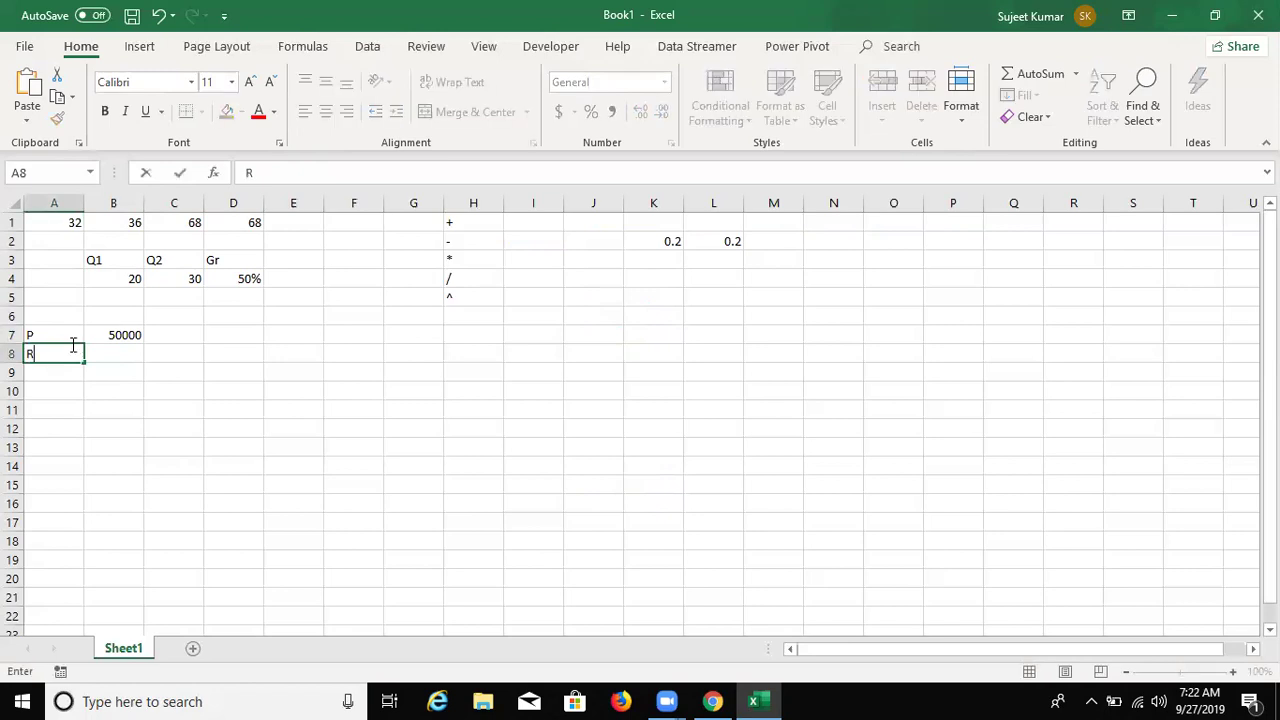
key("Tab")
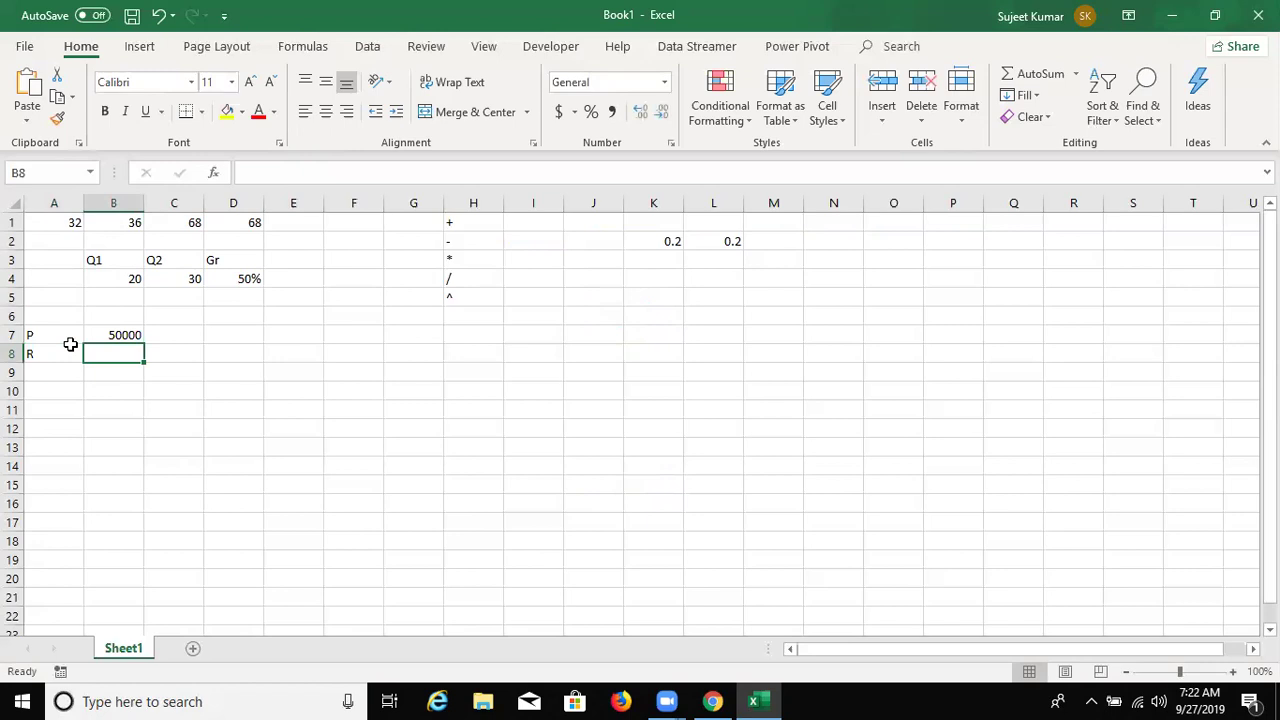
type("9%")
key("Return")
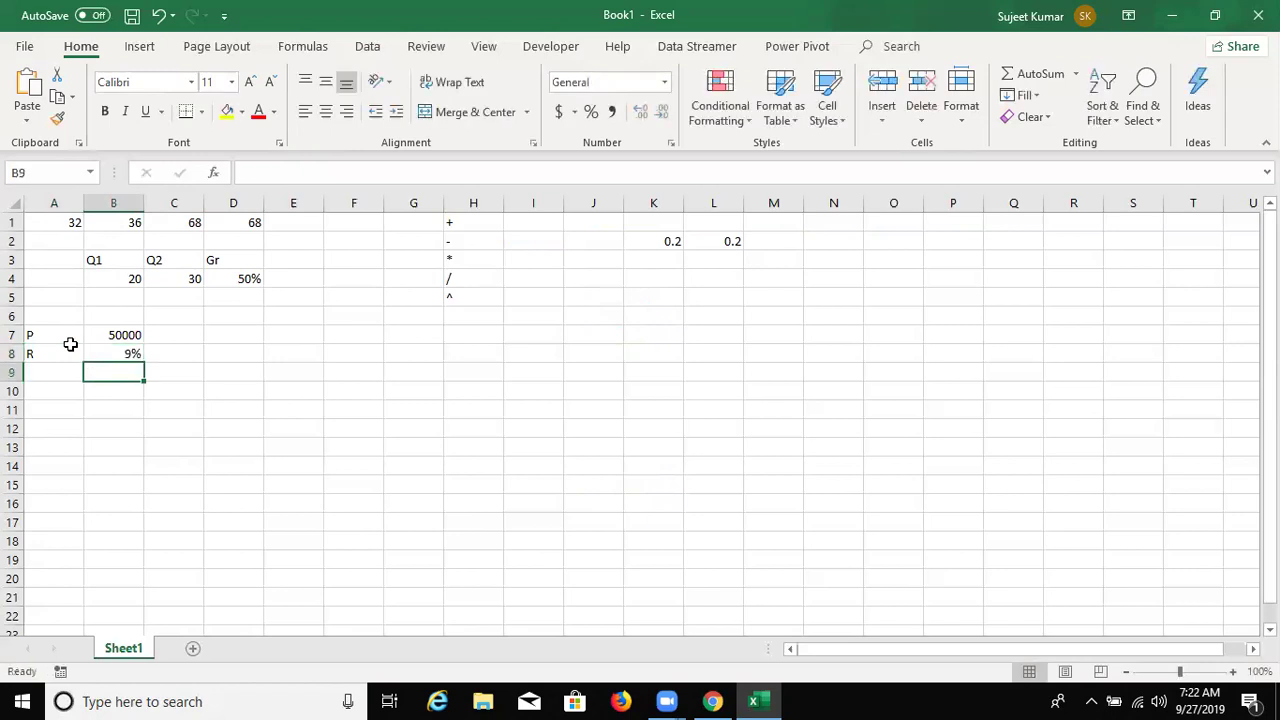
key("Up")
key("Down")
key("Left")
- Enter the label T with time 3 in A9:B9
type("t")
key("Right")
key("Left")
type("T")
key("Right")
type("3")
key("Return")
- Type the label AMT in C11
key("Down")
key("Right")
type("AMT")
key("Right")
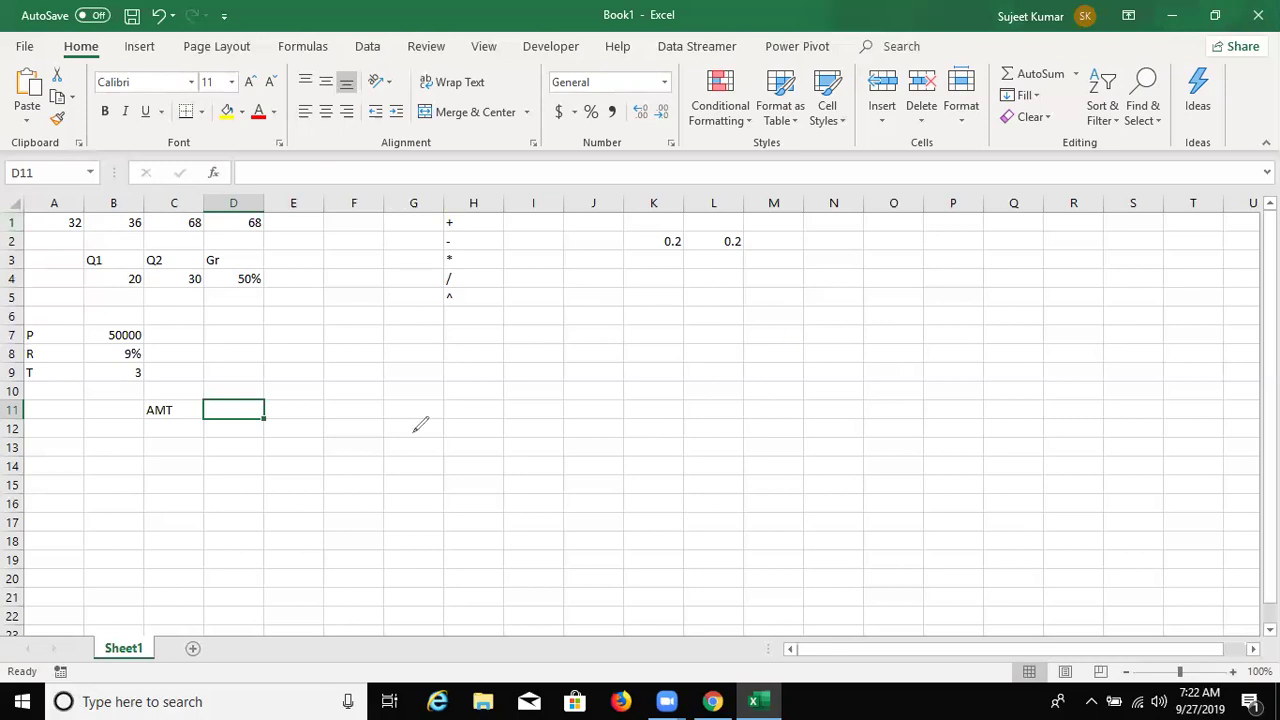
- Handwrite the formula A = P × (1 + r/n)^n in ink over the grid
left_click_drag(377, 487, 383, 440)
mouse_move(425, 410)
left_mouse_down()
mouse_move(442, 405)
mouse_move(458, 423)
mouse_move(465, 366)
mouse_move(567, 401)
left_mouse_up()
left_click_drag(550, 358, 543, 418)
left_click_drag(573, 323, 613, 385)
mouse_move(601, 338)
left_mouse_down()
mouse_move(612, 372)
mouse_move(660, 331)
mouse_move(650, 372)
mouse_move(677, 366)
left_mouse_up()
left_click_drag(669, 292, 706, 347)
mouse_move(684, 262)
left_mouse_down()
mouse_move(712, 280)
mouse_move(729, 243)
mouse_move(744, 255)
mouse_move(768, 226)
mouse_move(745, 298)
left_mouse_up()
- Ink marks beside 50000, 9% and 3, and write N=1 below the formula
left_click_drag(153, 334, 208, 321)
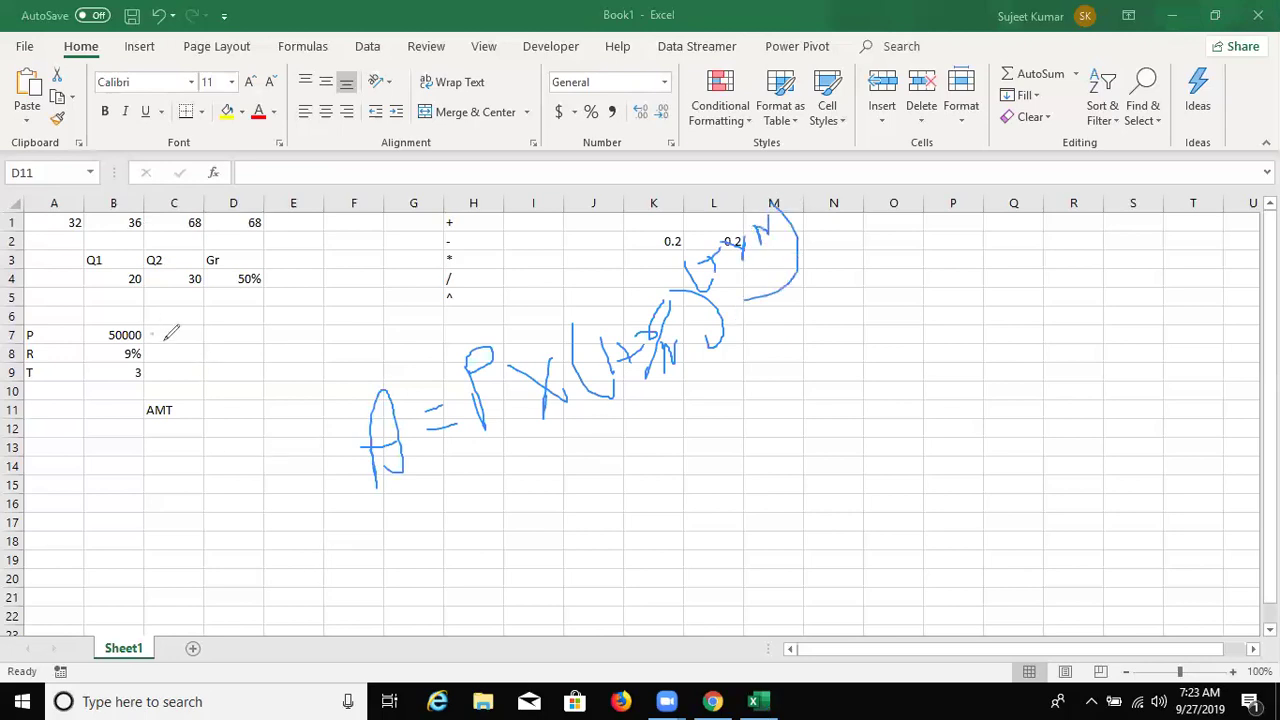
left_click_drag(153, 352, 222, 338)
left_click(158, 370)
left_click_drag(167, 376, 206, 357)
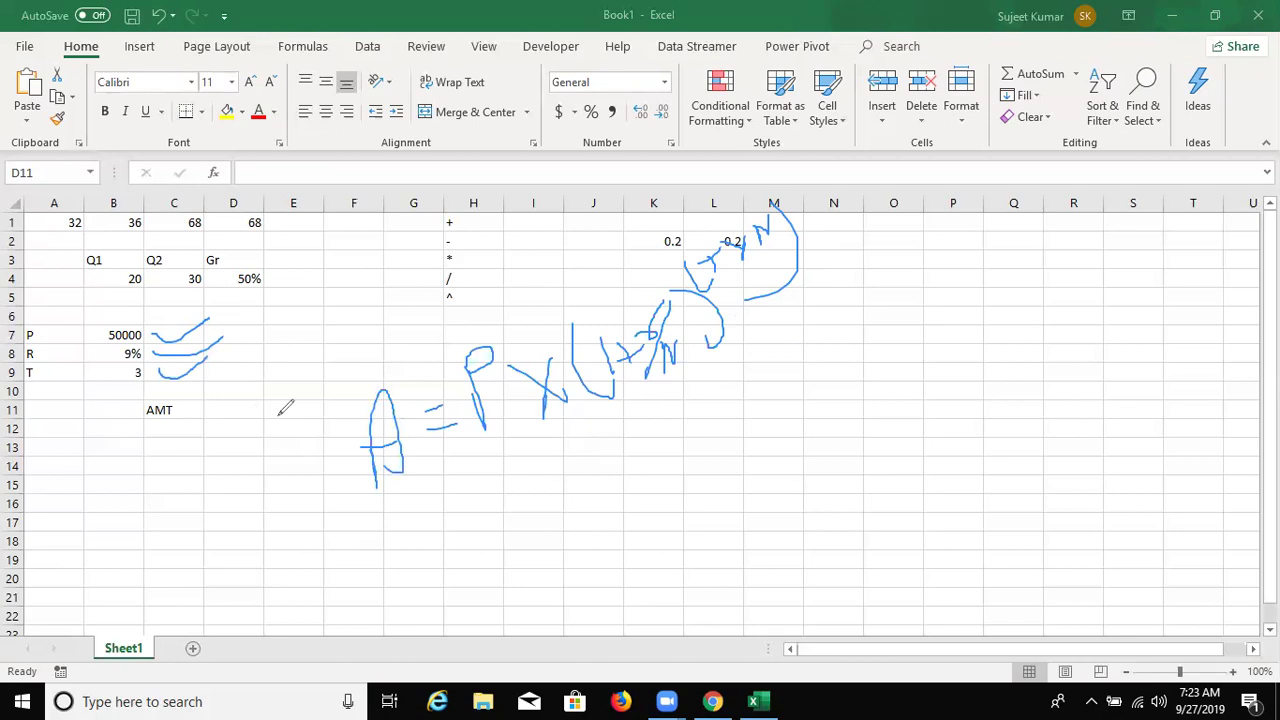
mouse_move(385, 519)
left_mouse_down()
mouse_move(385, 566)
mouse_move(396, 520)
mouse_move(430, 535)
left_mouse_up()
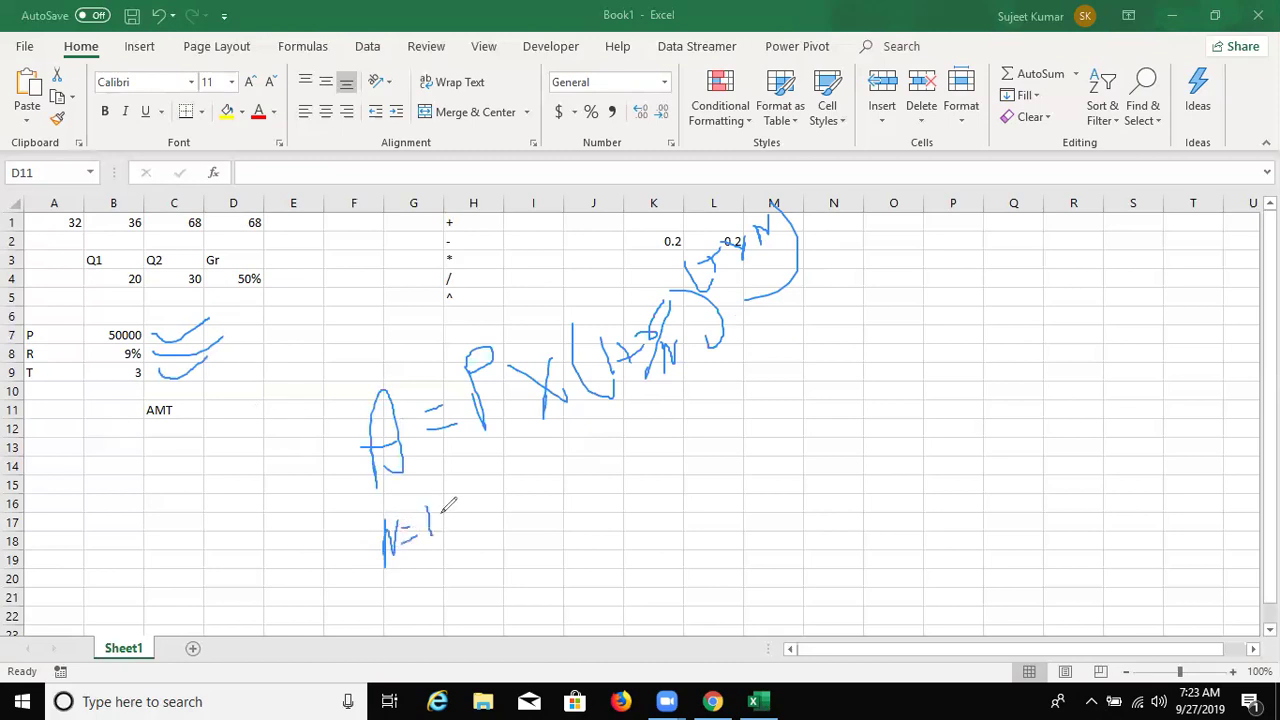
left_click_drag(448, 483, 508, 523)
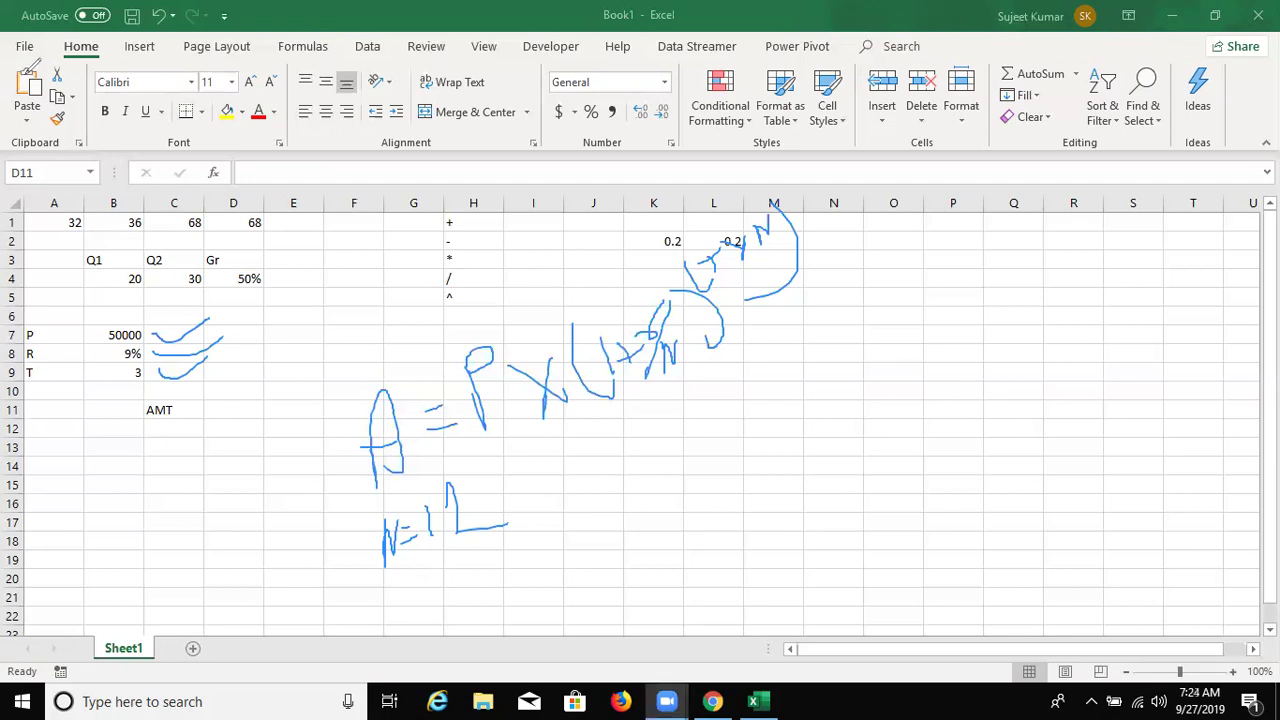
left_click(208, 410)
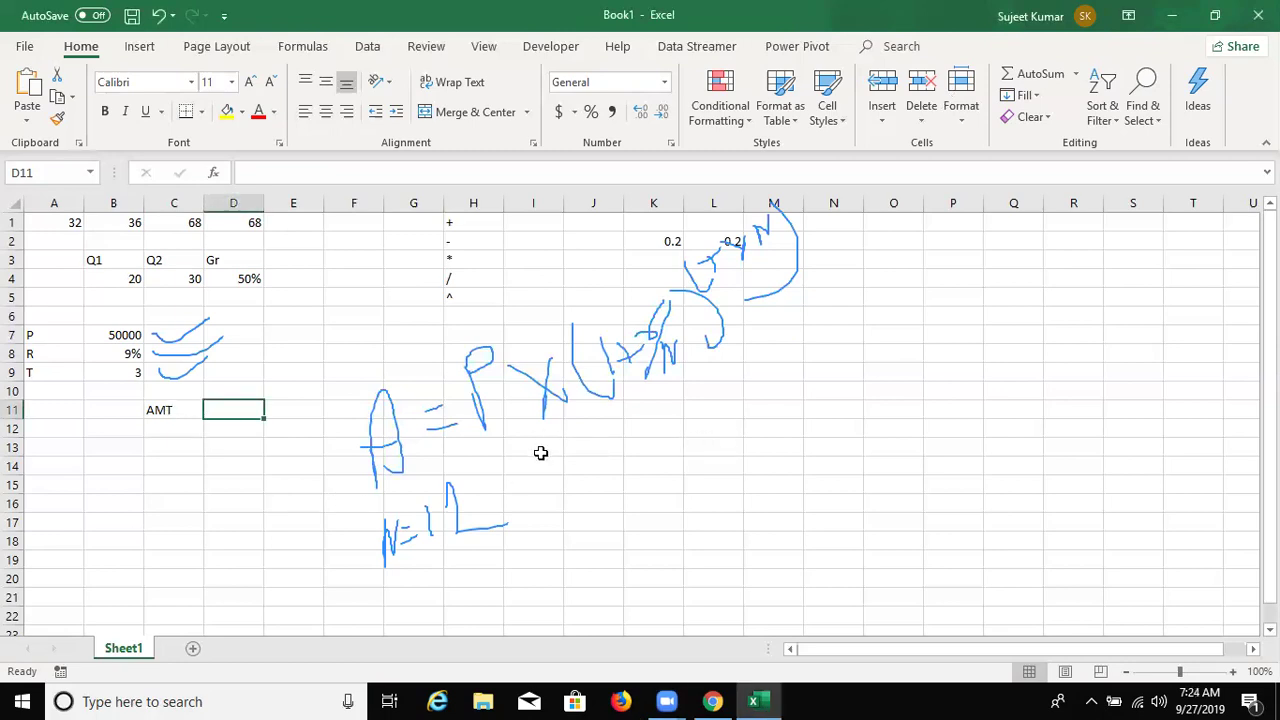
left_click(653, 447)
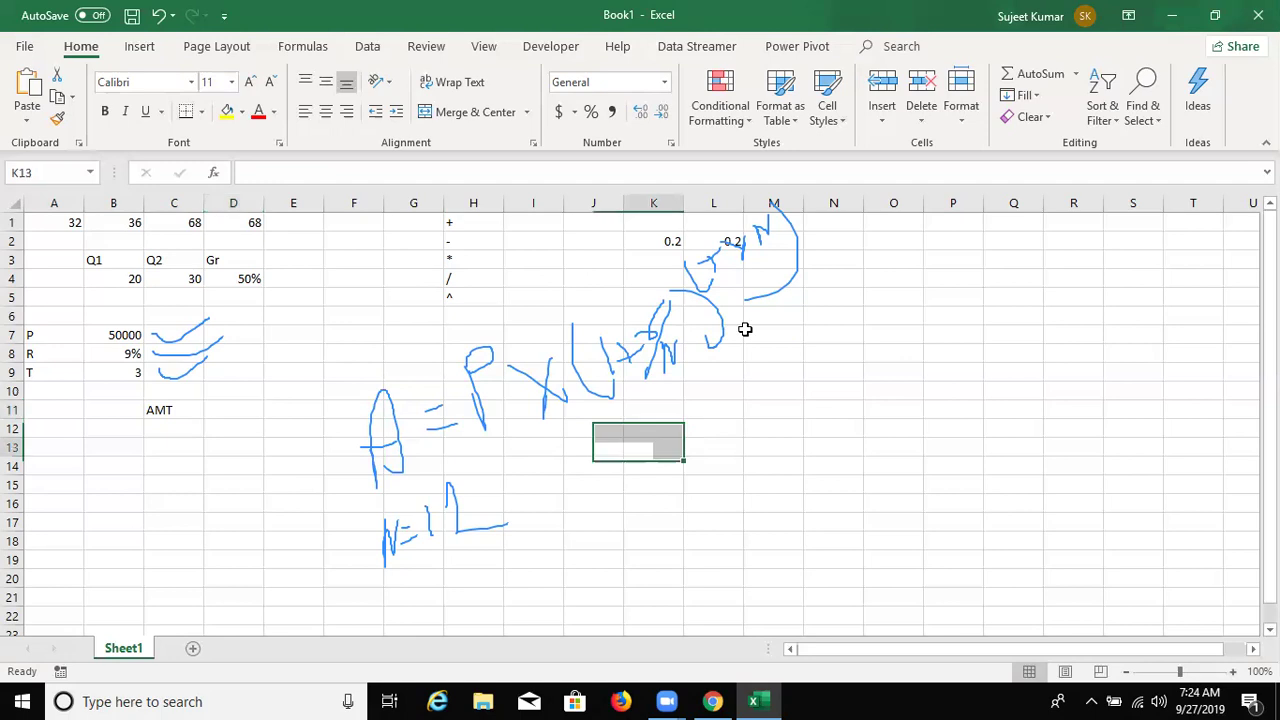
left_click_drag(790, 217, 358, 458)
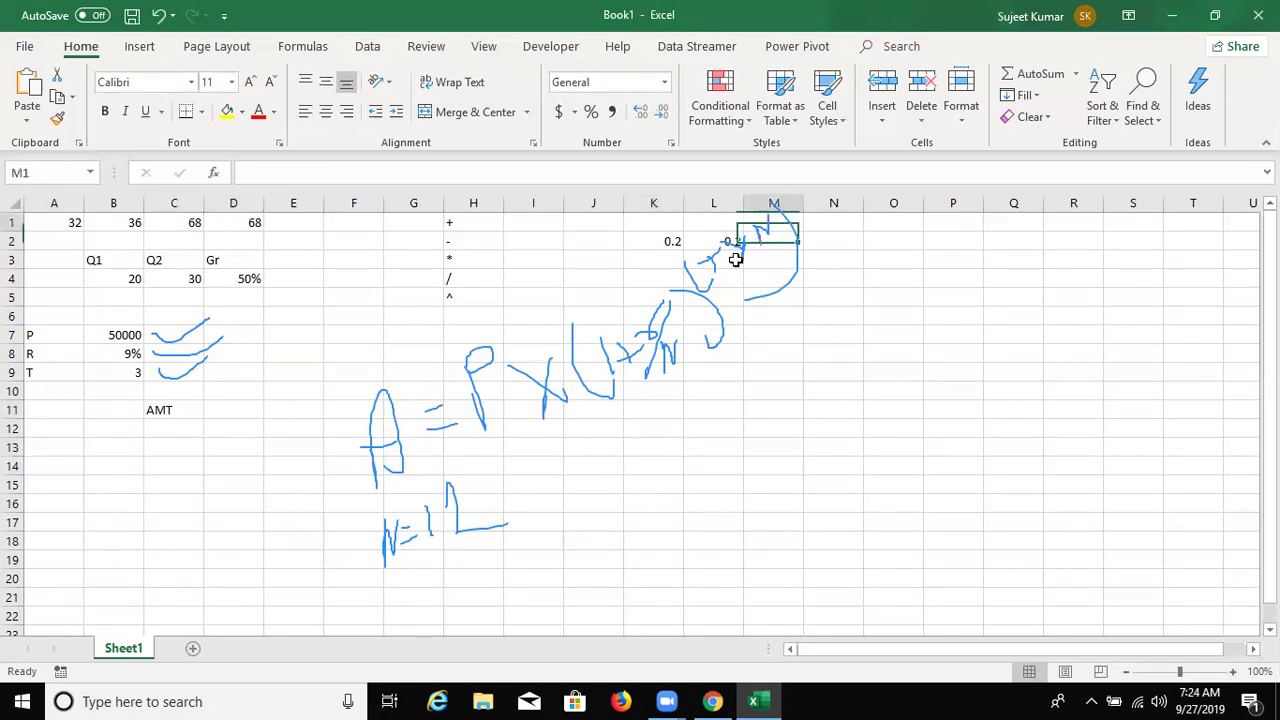
left_click(471, 447)
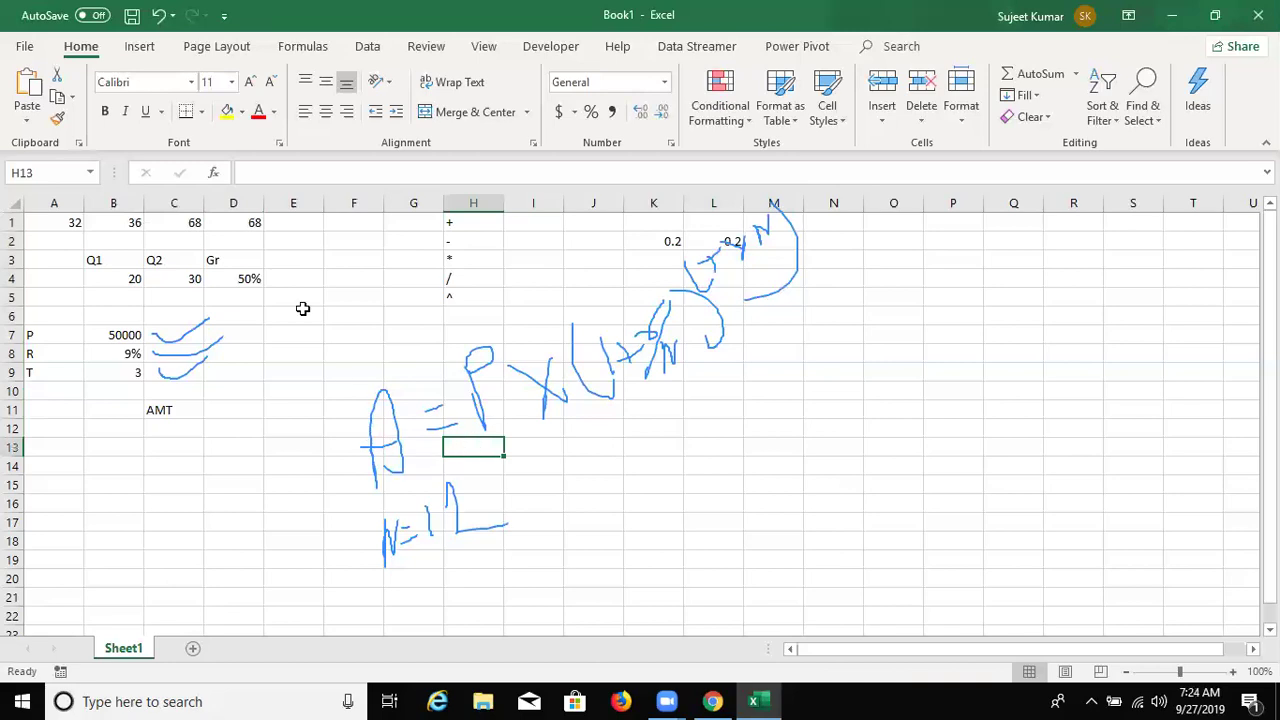
double_click(248, 280)
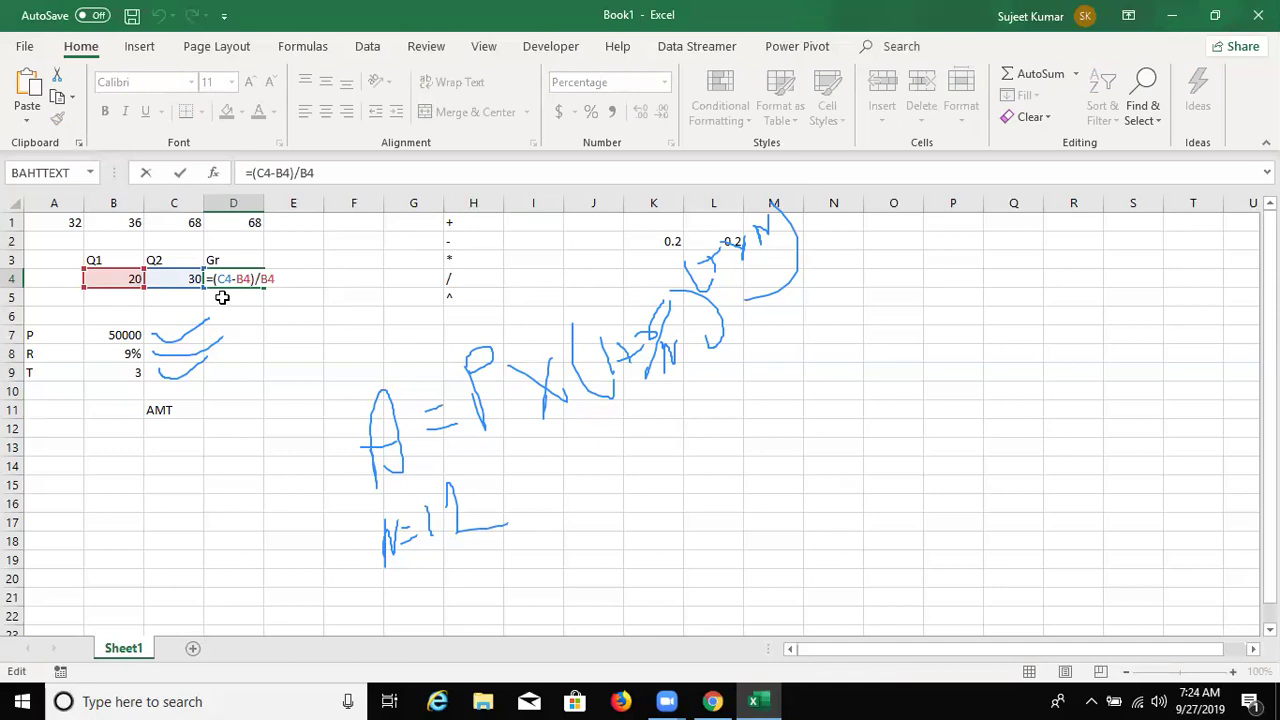
key("Return")
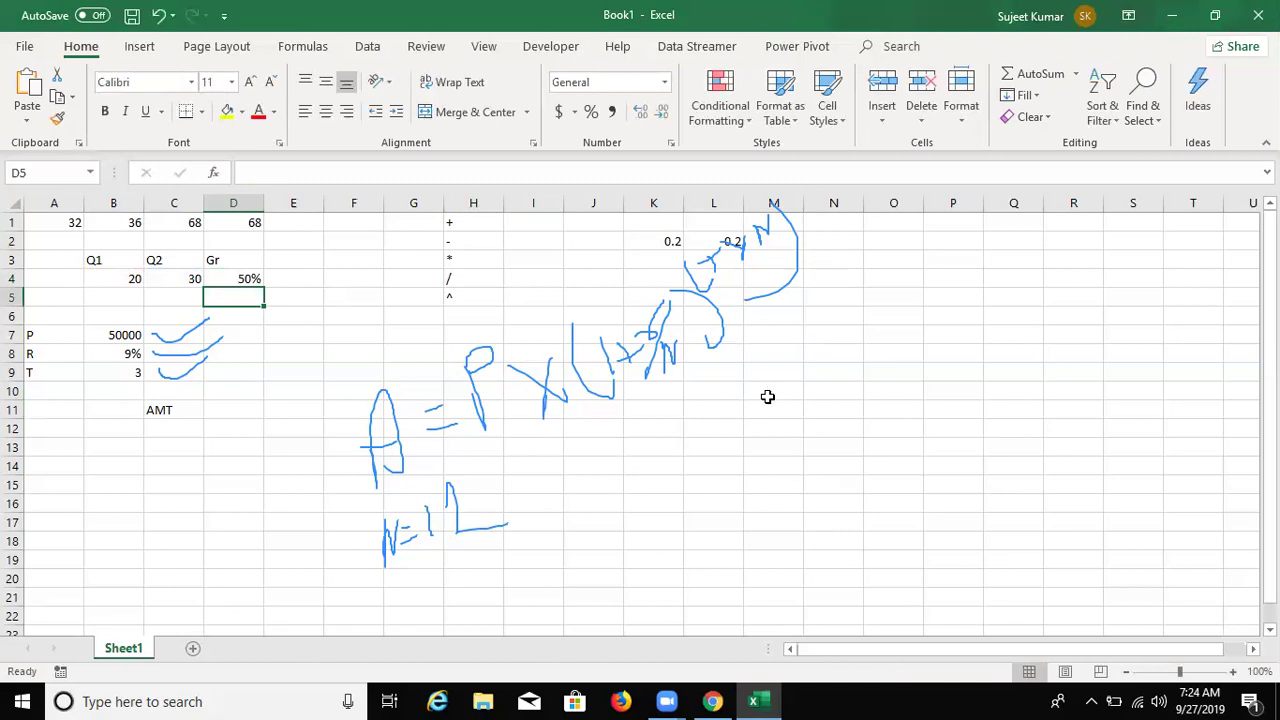
left_click(222, 413)
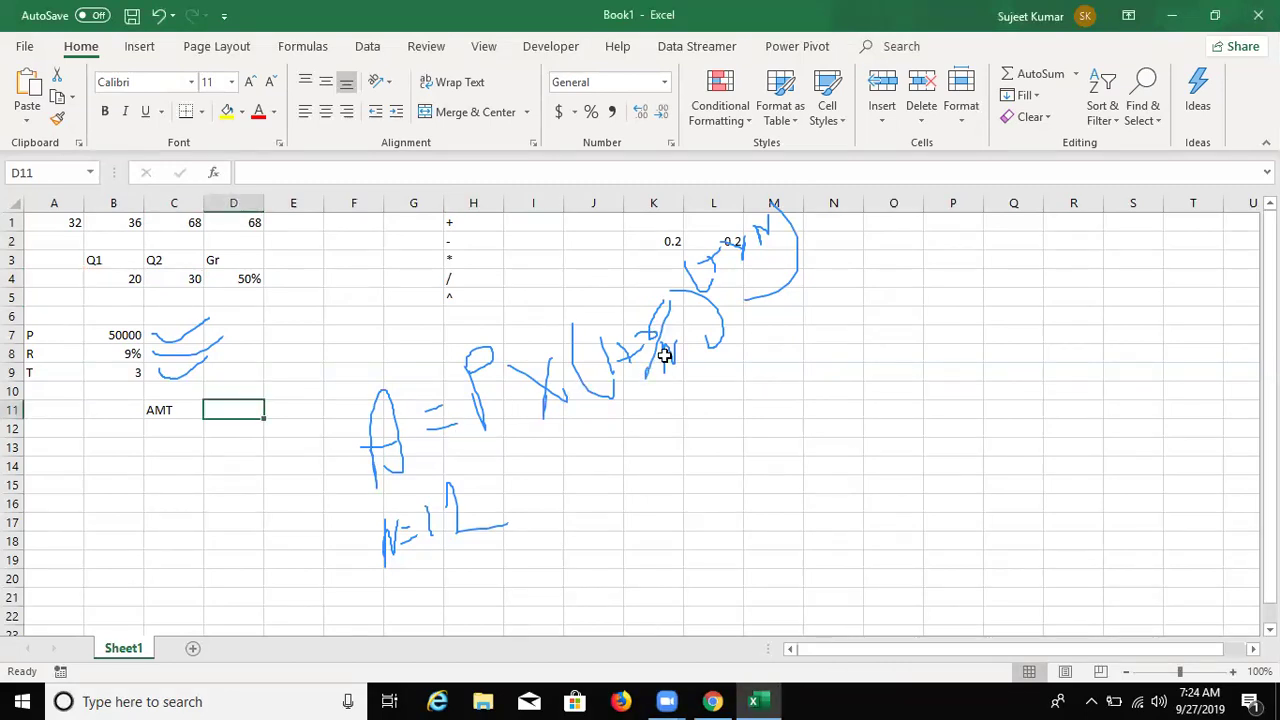
- Enter =B8/12 in D11 to get the monthly rate 0.0075
type("=")
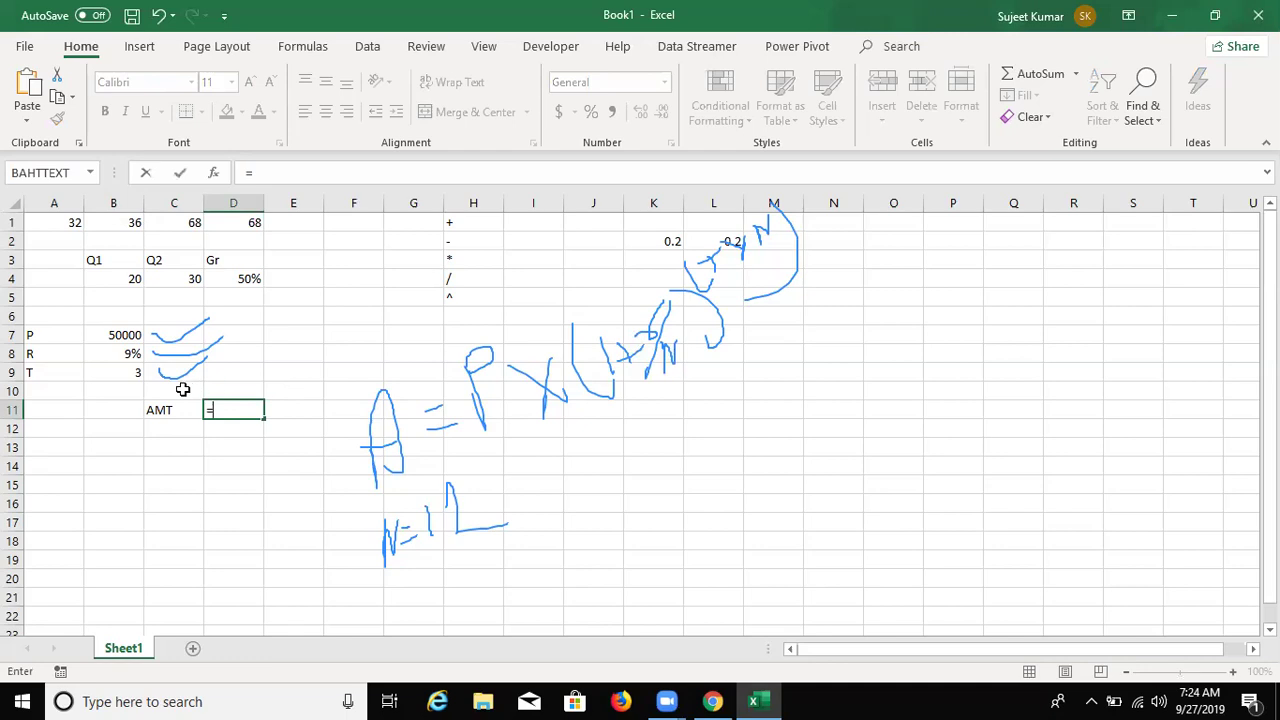
left_click(122, 353)
type("/12")
key("ctrl+Return")
- Enter =1+D11 in E11 to get 1.0075
key("Right")
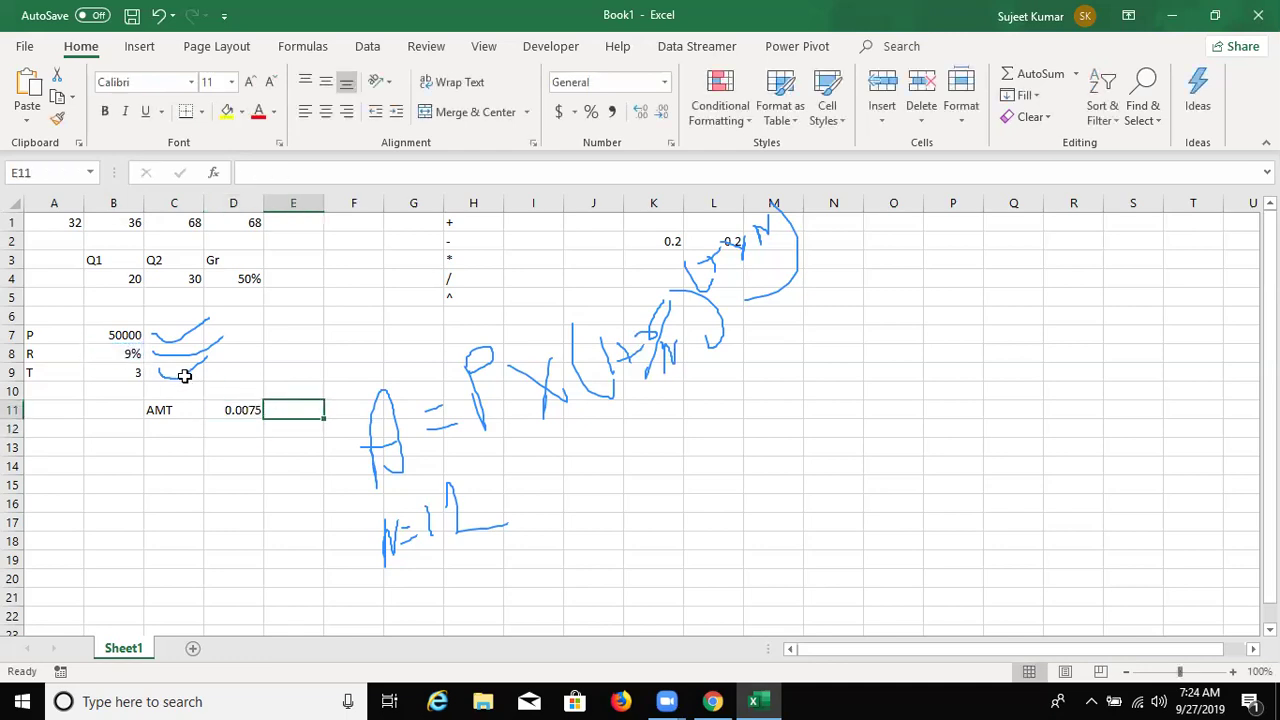
type("=1+")
left_click(237, 408)
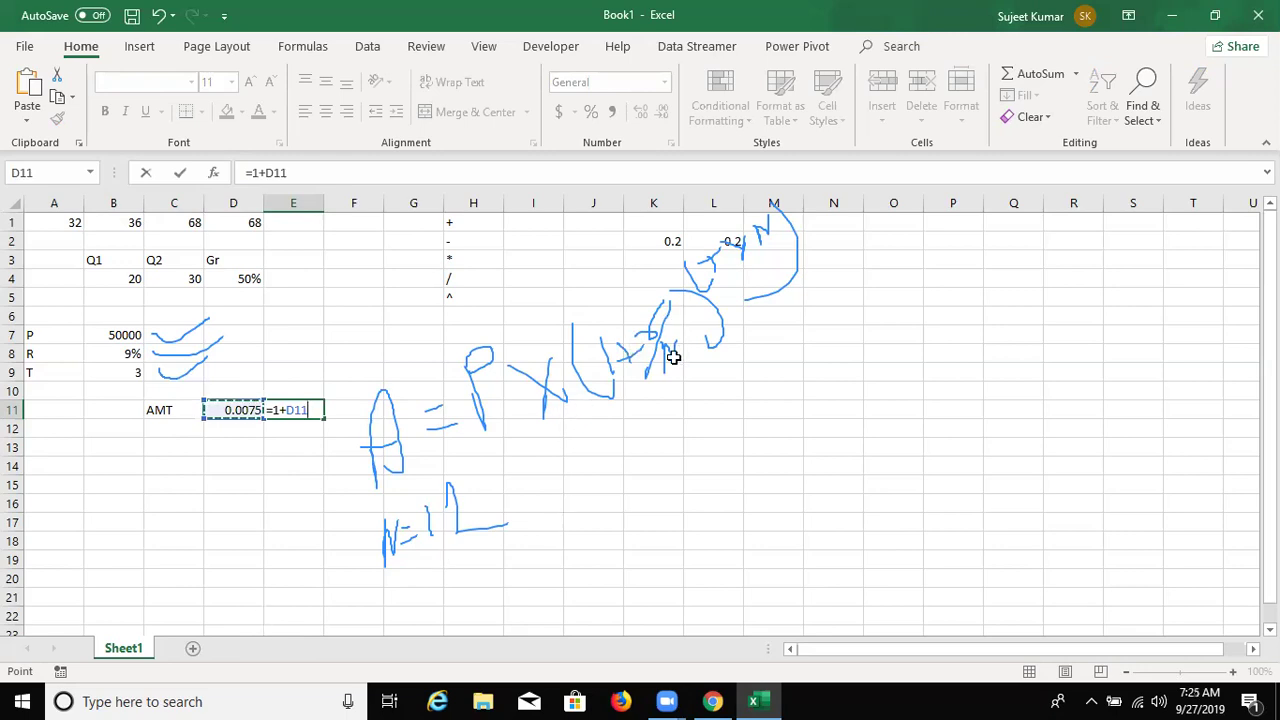
key("Return")
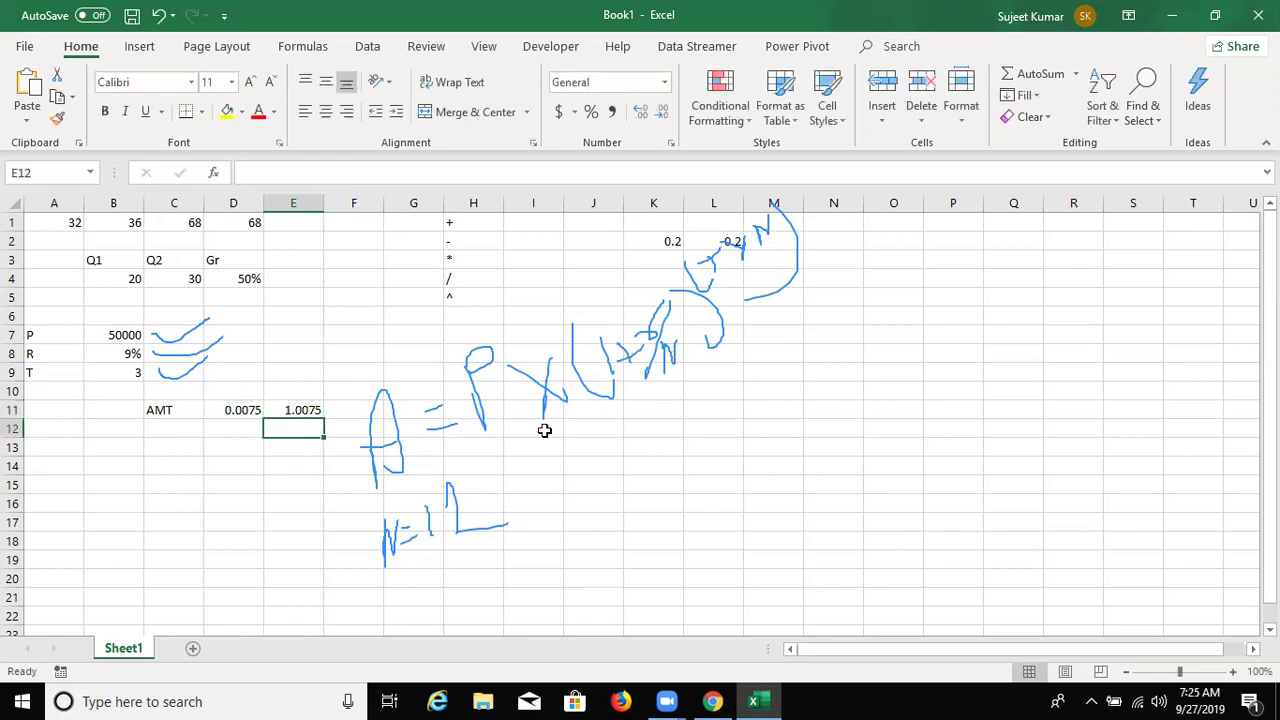
left_click(357, 404)
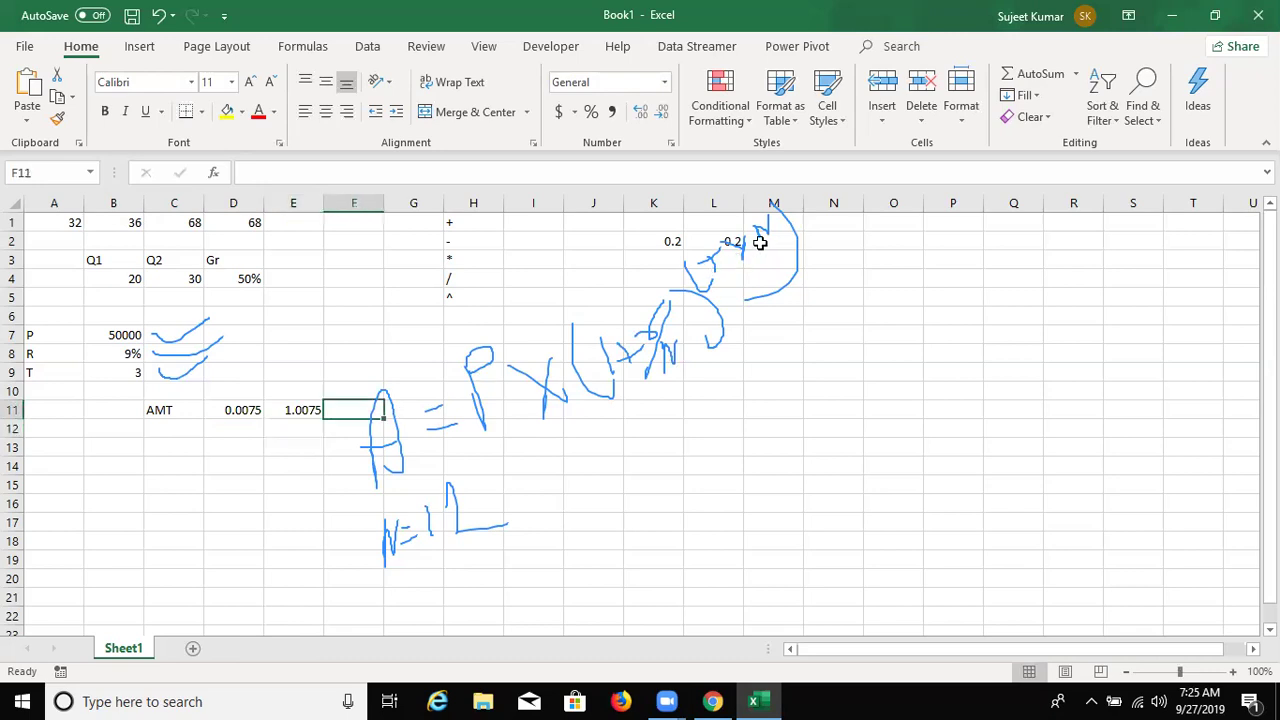
- Enter =B9*12 in F11 for 36 months
type("=")
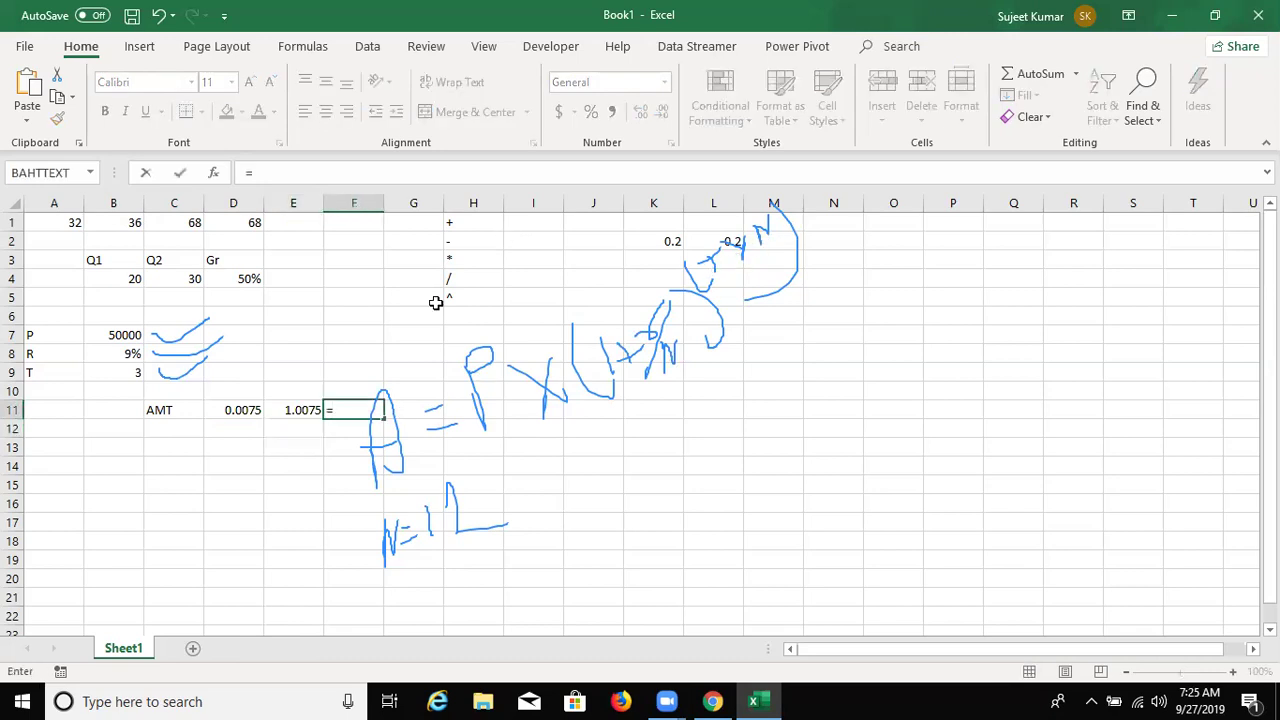
left_click(134, 370)
type("*12")
key("Return")
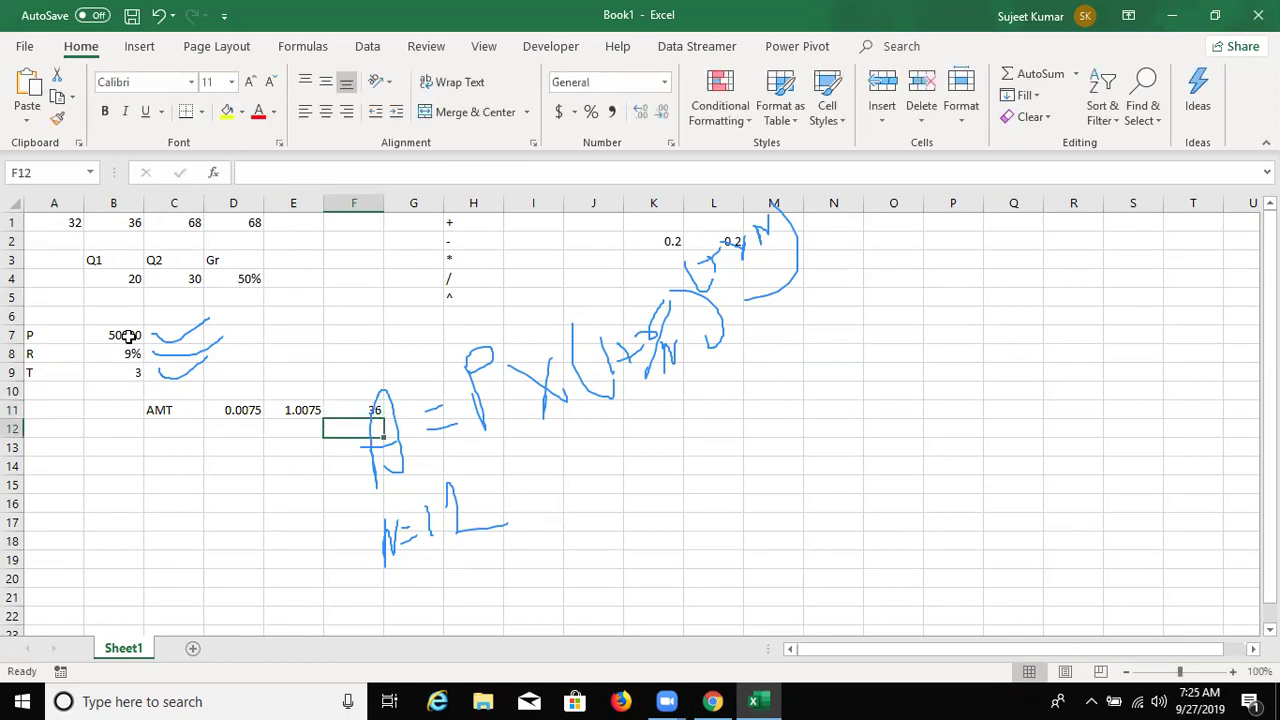
- Enter =E11^F11 in E12 for the growth factor 1.308645
key("Left")
type("=")
key("Up")
type("^")
key("Right")
key("Up")
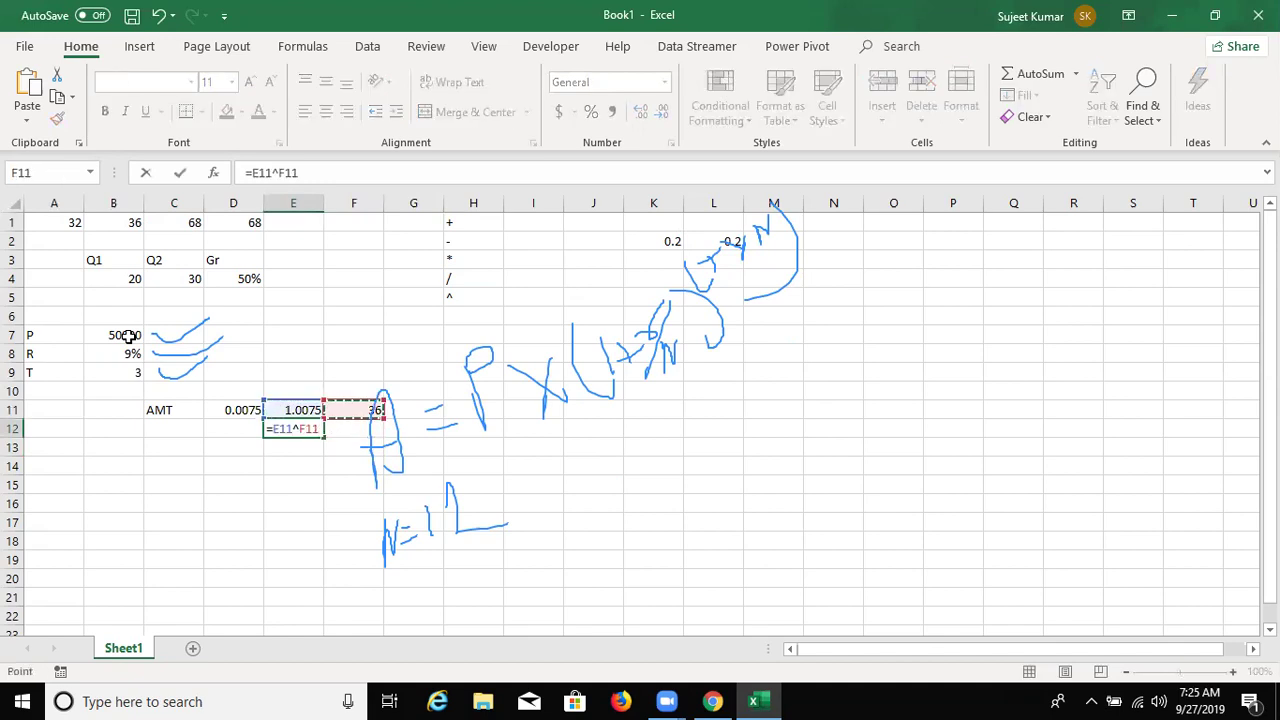
key("ctrl+Return")
- Enter =E12*B7 in E13 to get the final amount 65432.27
key("Down")
type("=")
key("Up")
type("*")
key("Up")
key("Up")
key("Up")
key("Left")
key("Left")
key("Left")
key("Up")
key("Up")
key("Right")
key("Up")
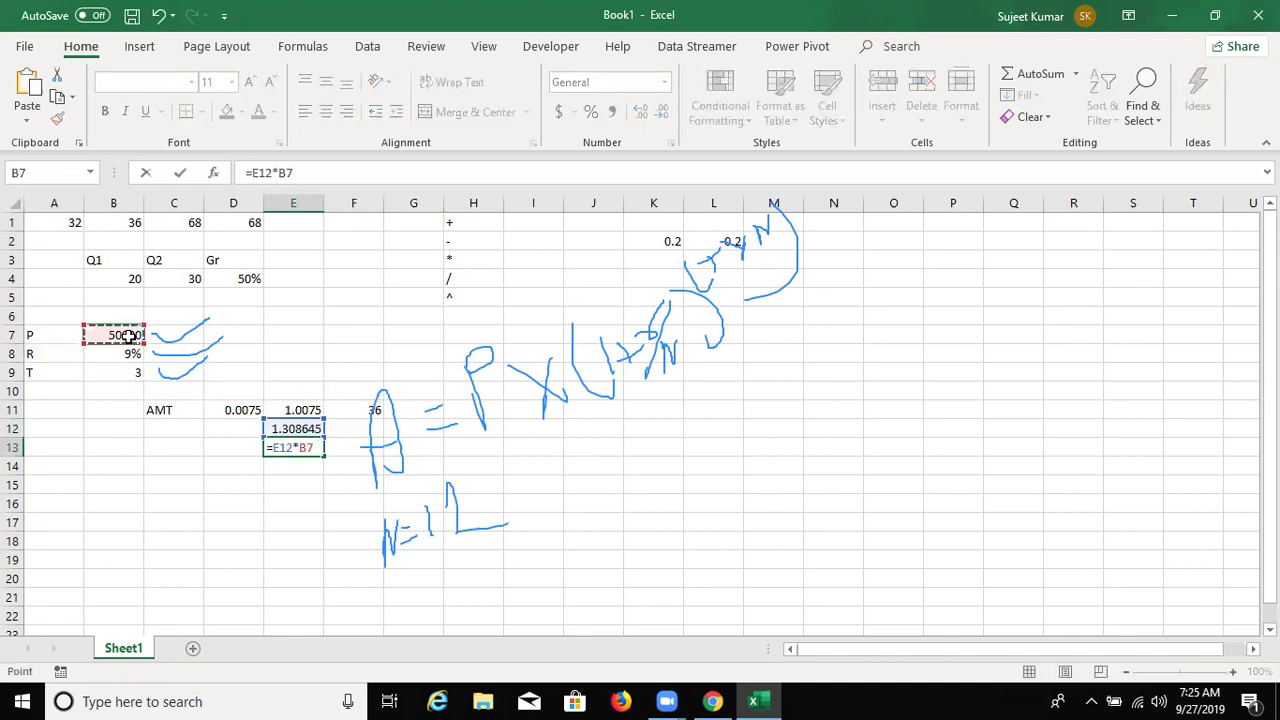
key("Return")
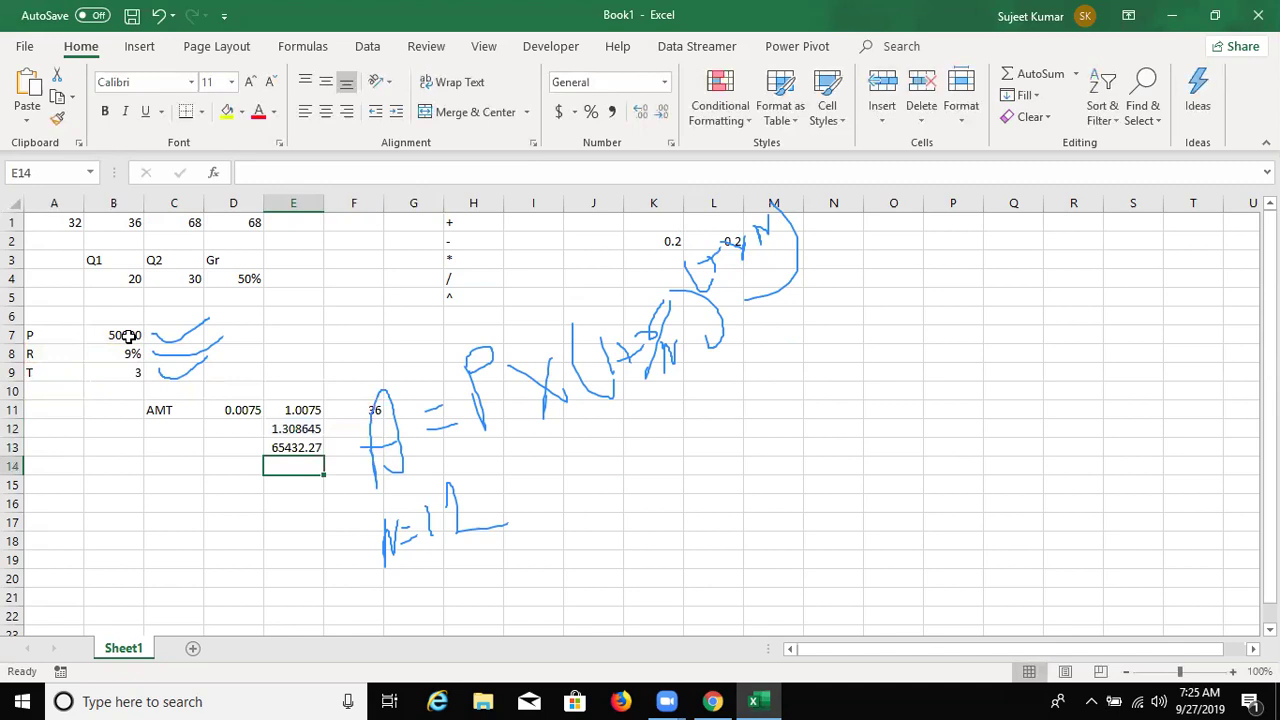
- Step back through the helper cells to check the months formula in F11
key("Up")
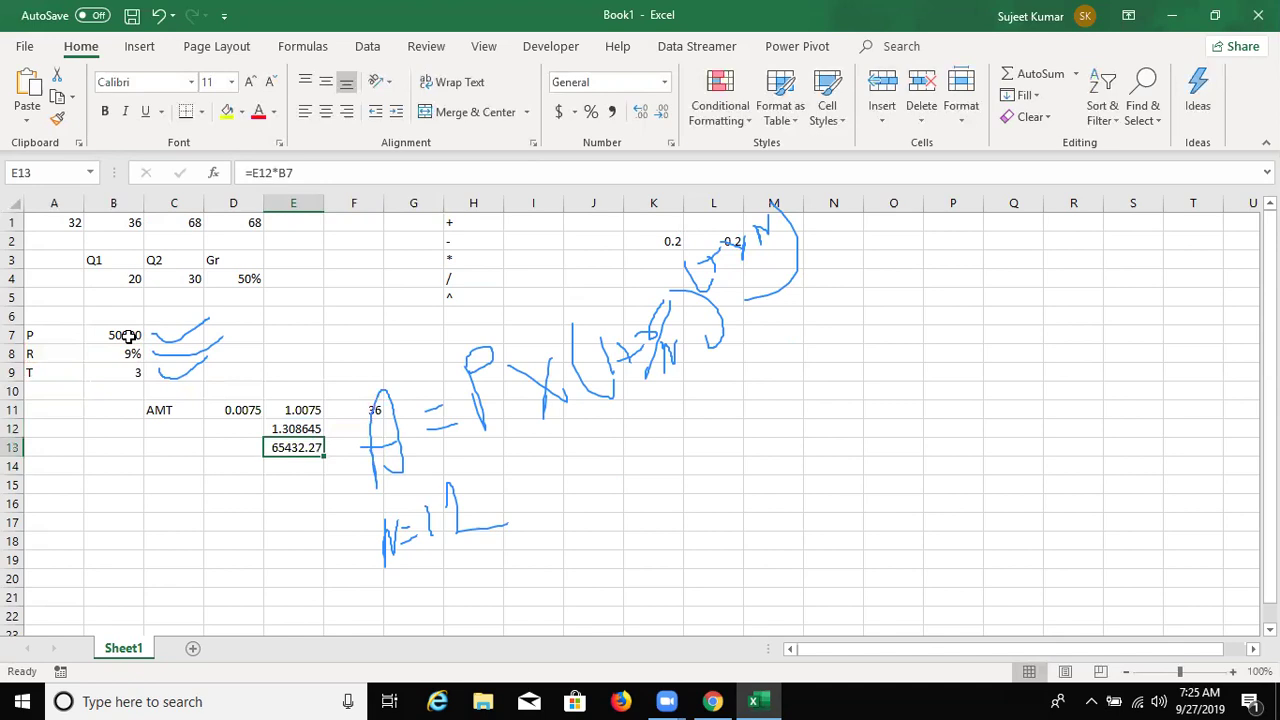
key("Up")
key("Left")
key("Up")
key("Right")
key("Right")
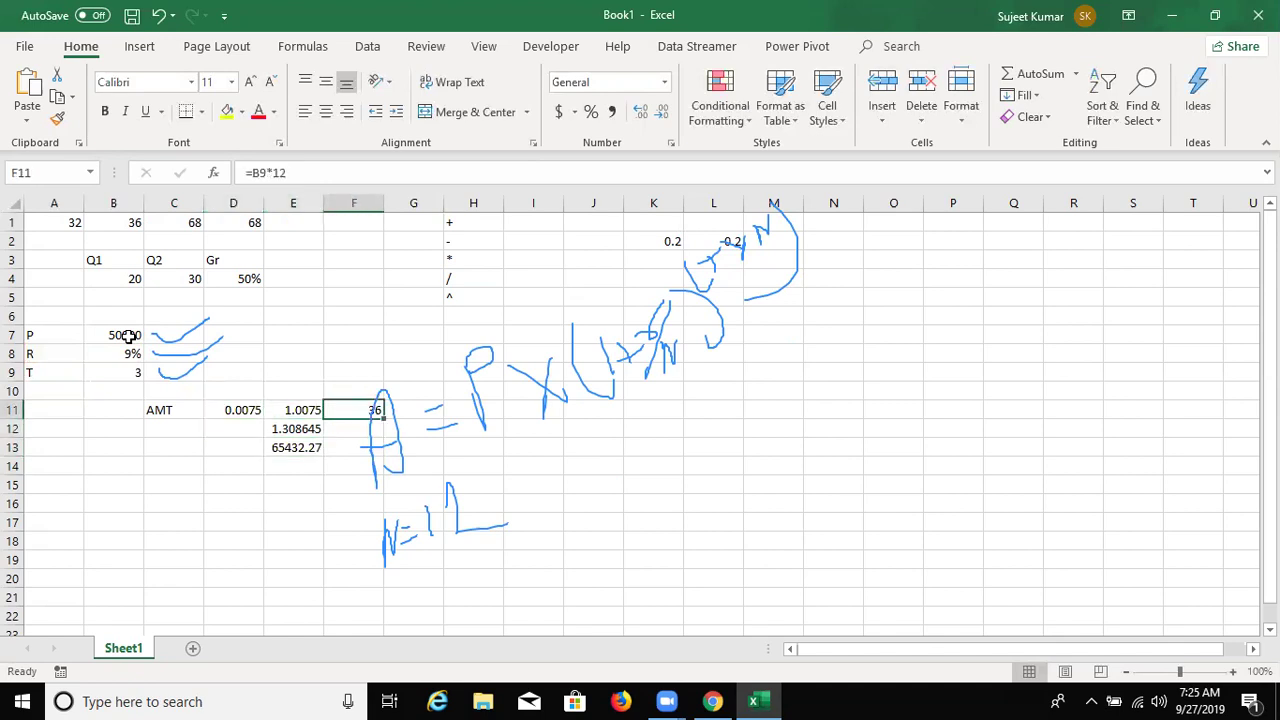
left_click(171, 429)
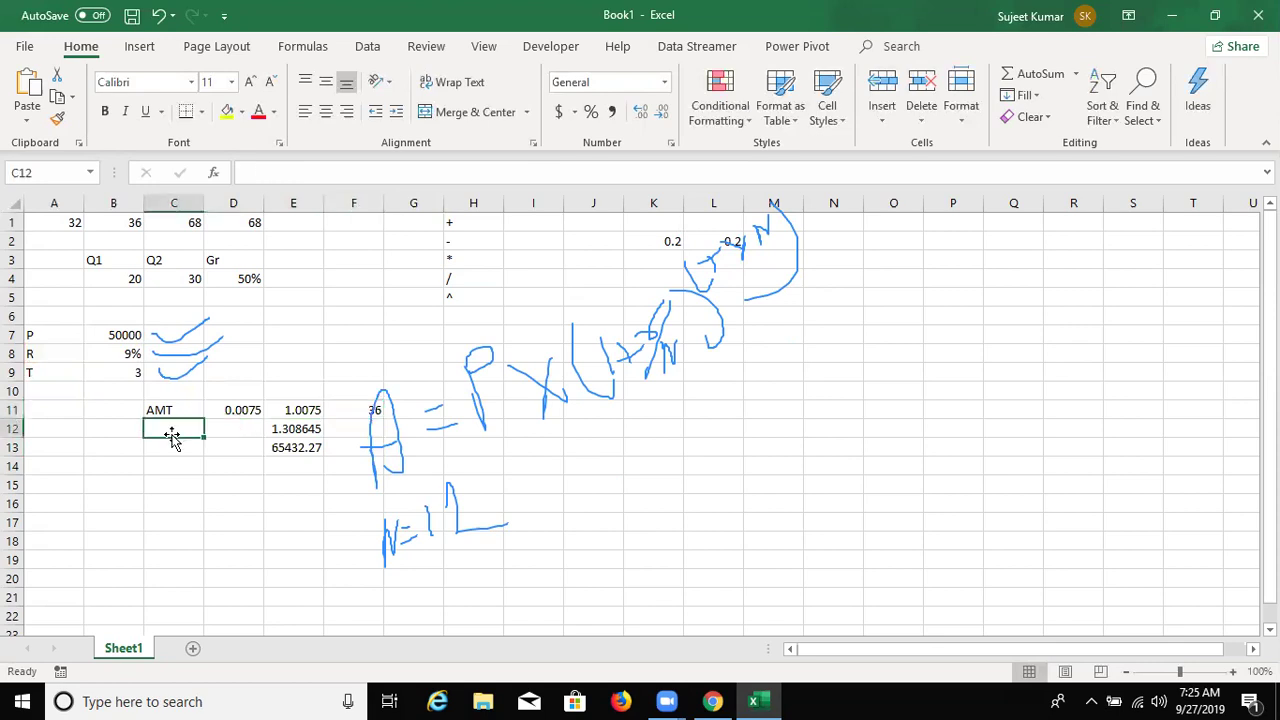
left_click(235, 436)
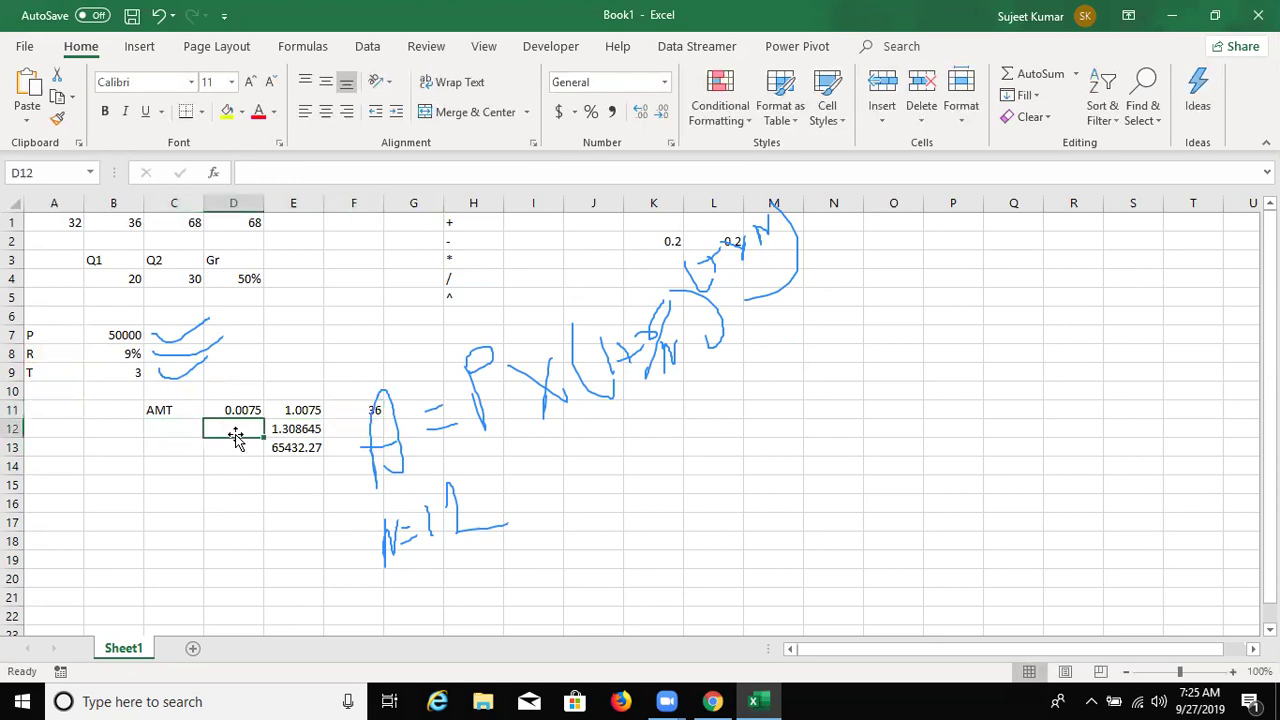
left_click_drag(232, 410, 357, 455)
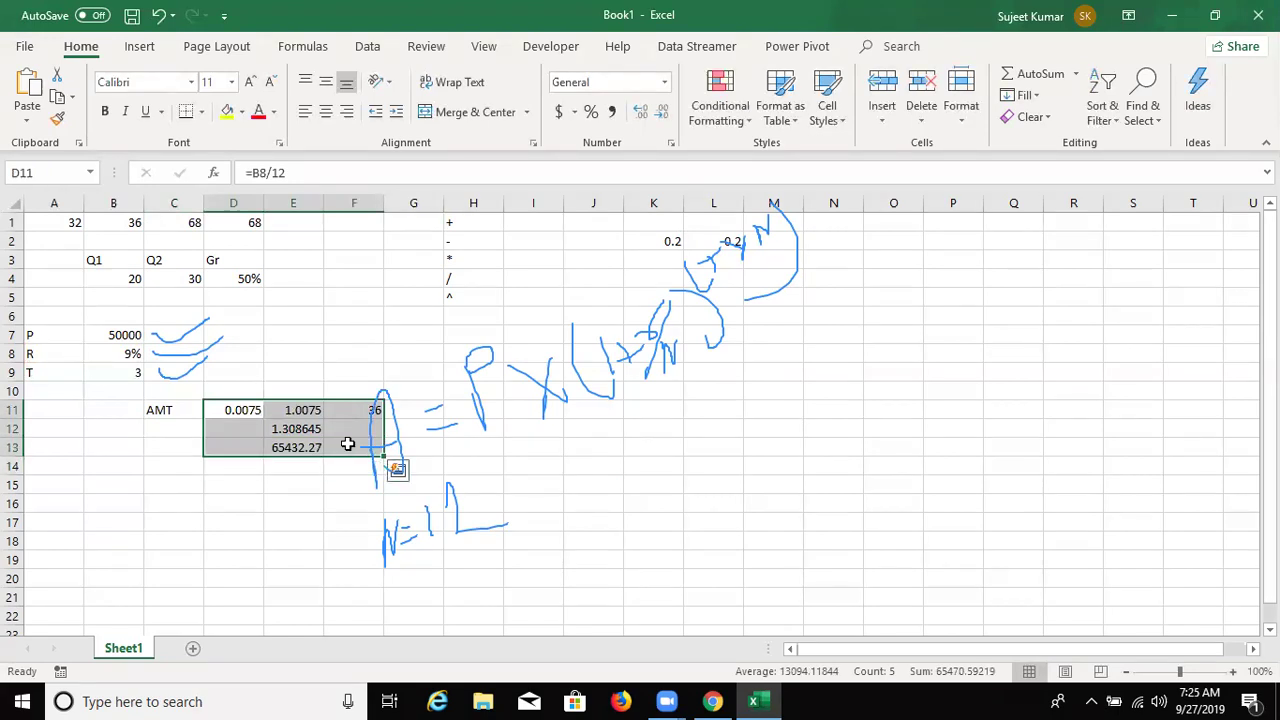
left_click(186, 432)
double_click(186, 432)
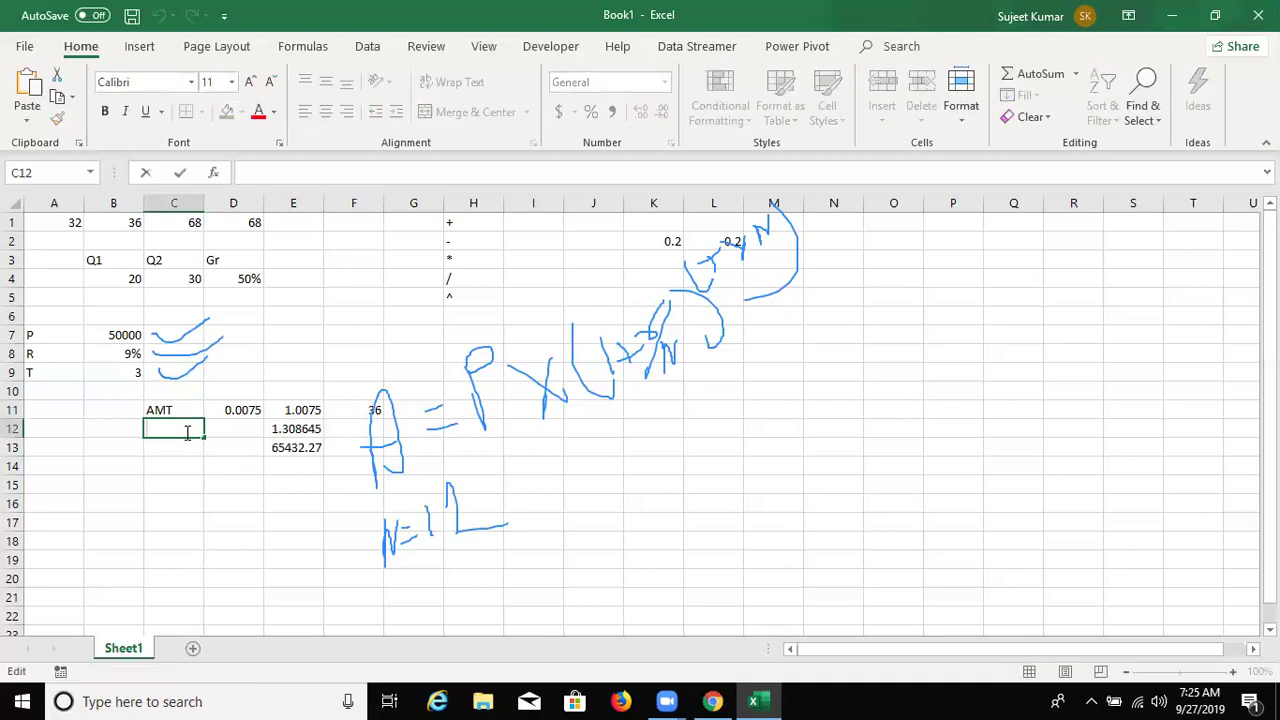
key("Escape")
key("Up")
key("Right")
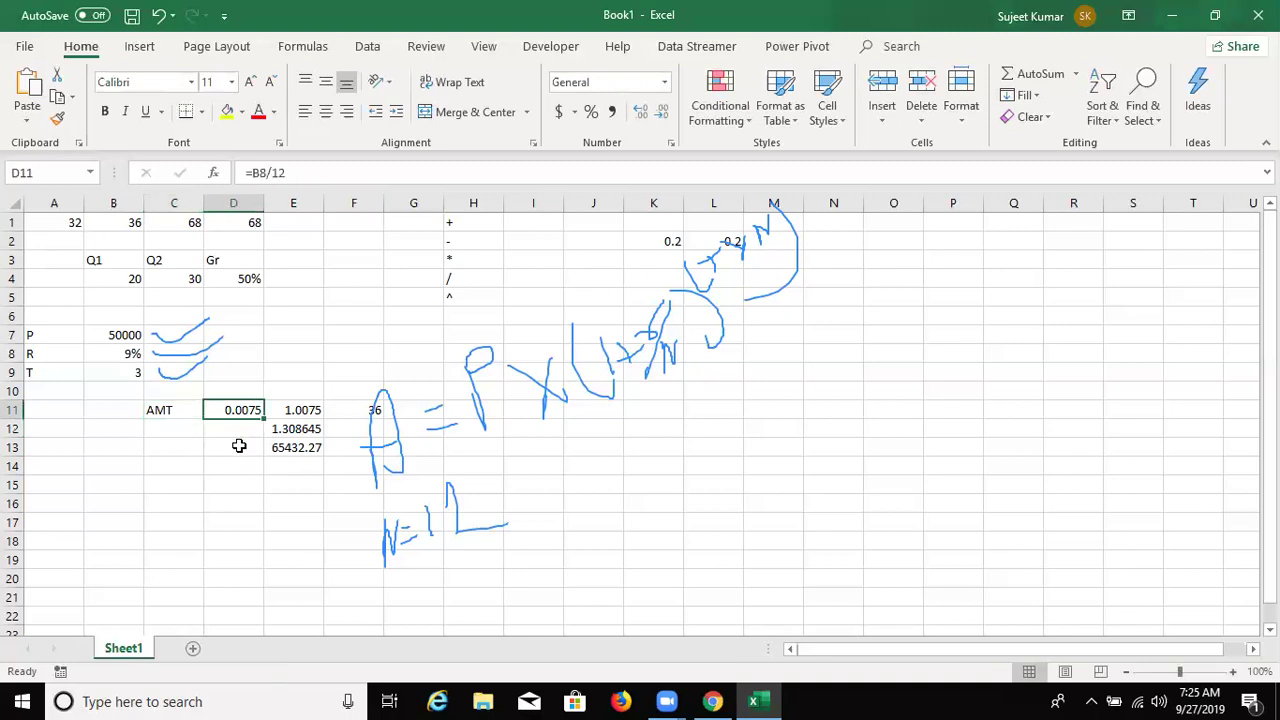
key("Right")
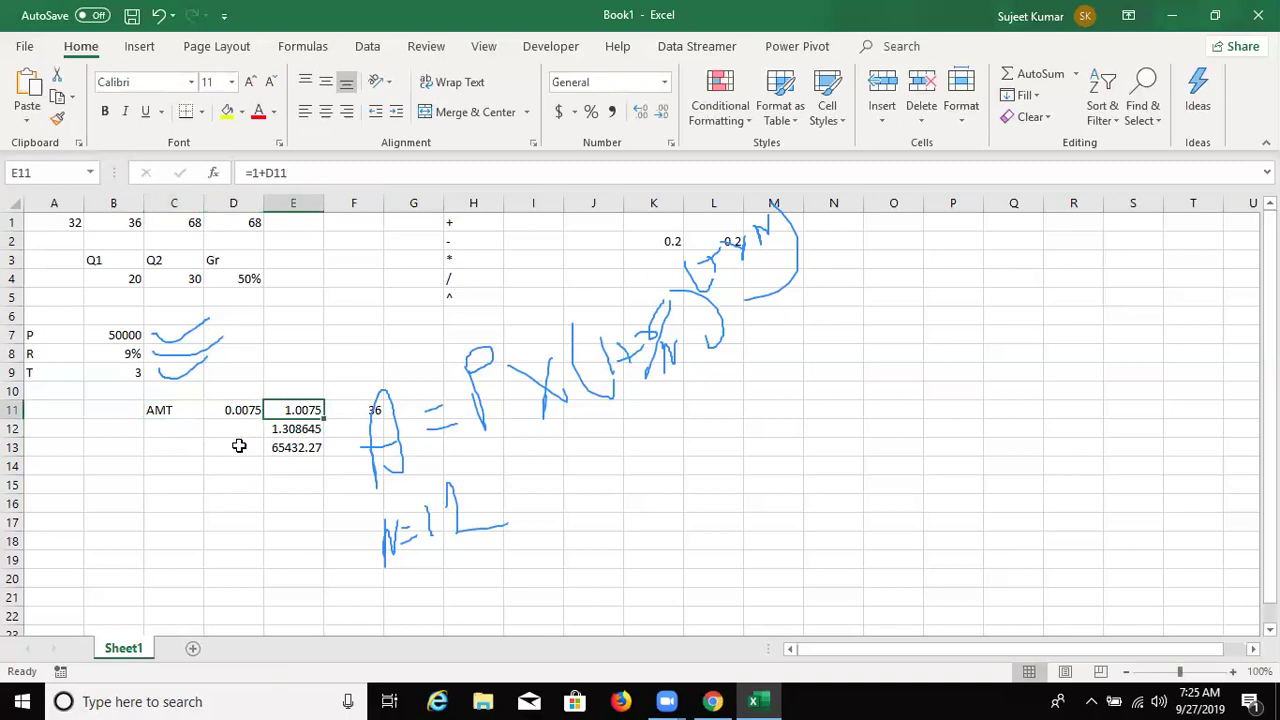
key("F2")
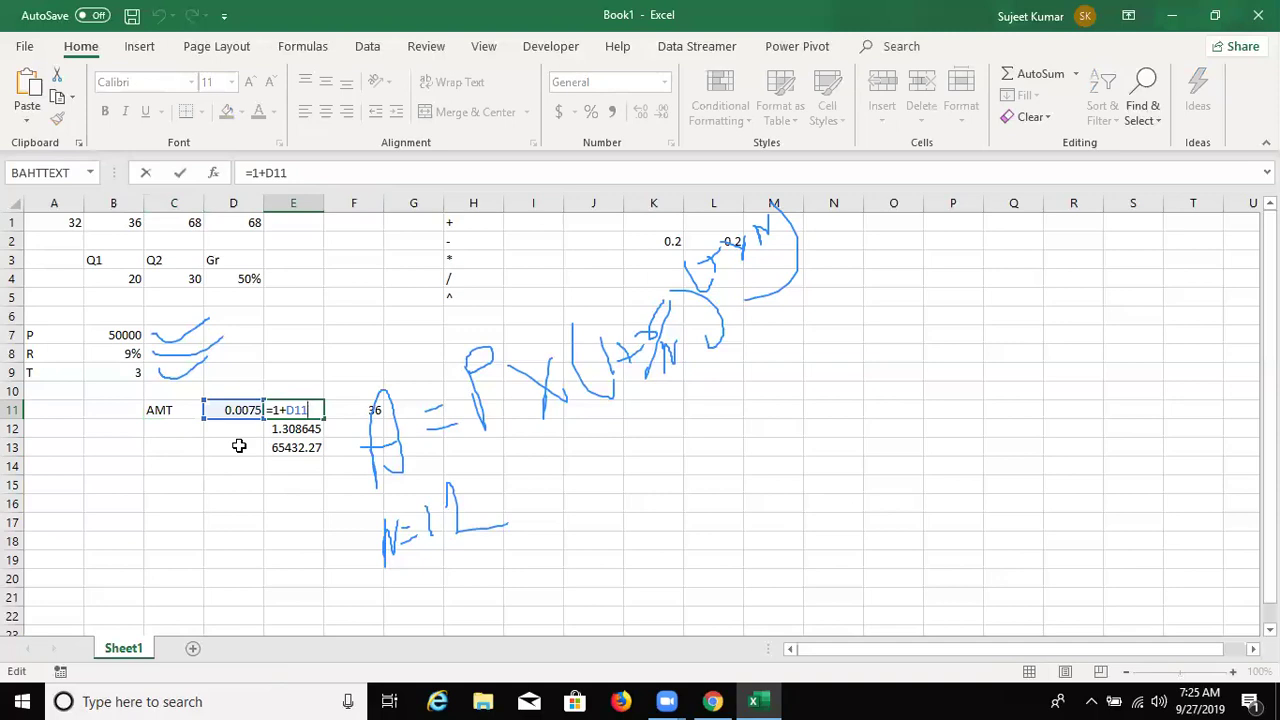
key("ctrl+Return")
key("Left")
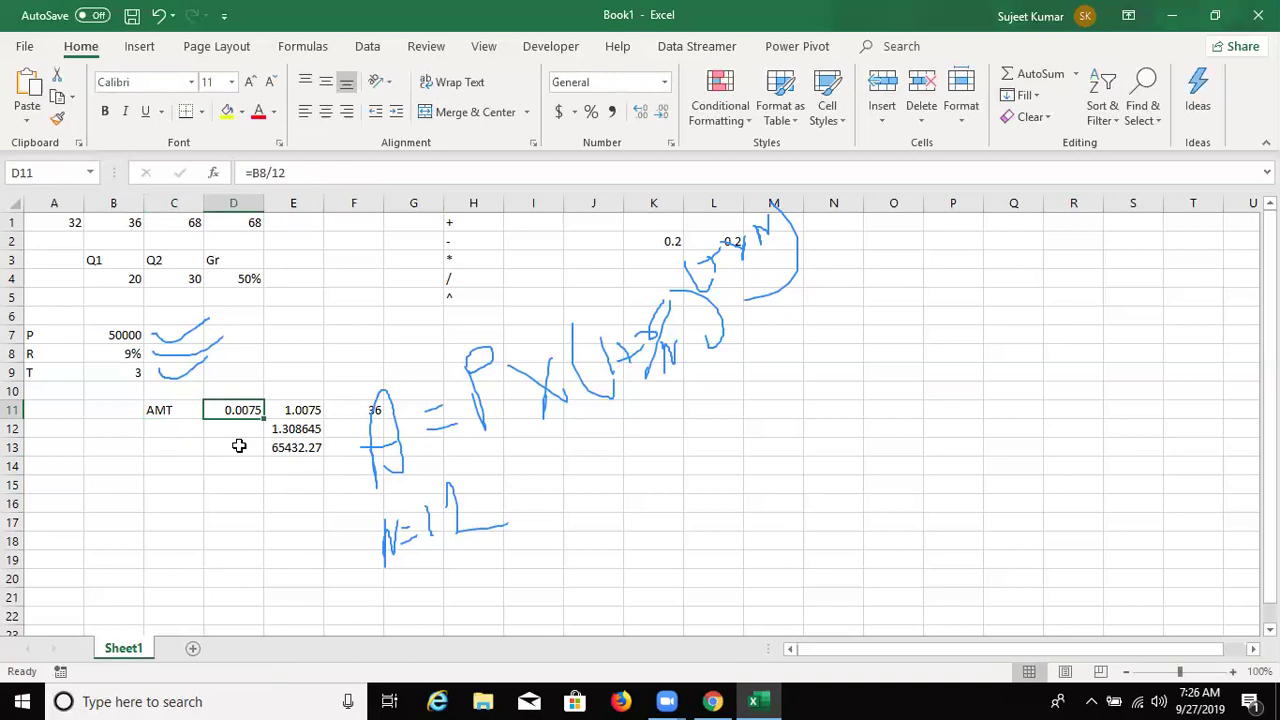
key("F2")
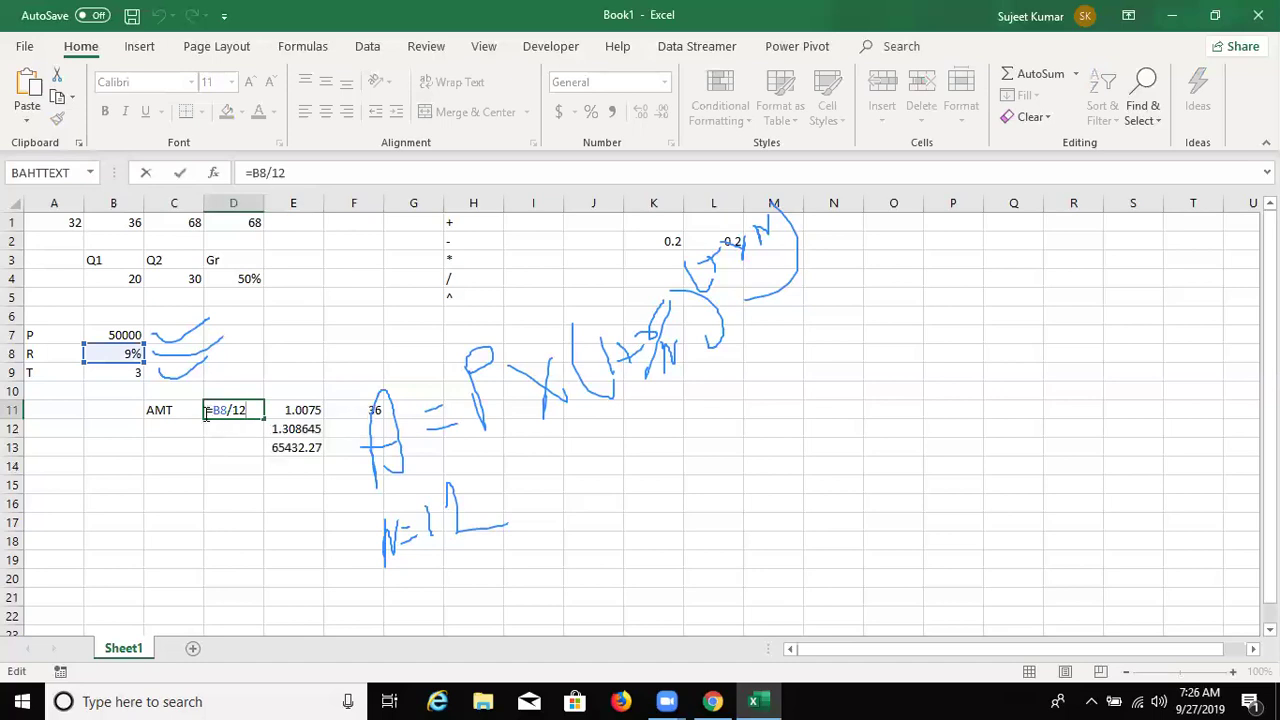
left_click_drag(212, 410, 248, 411)
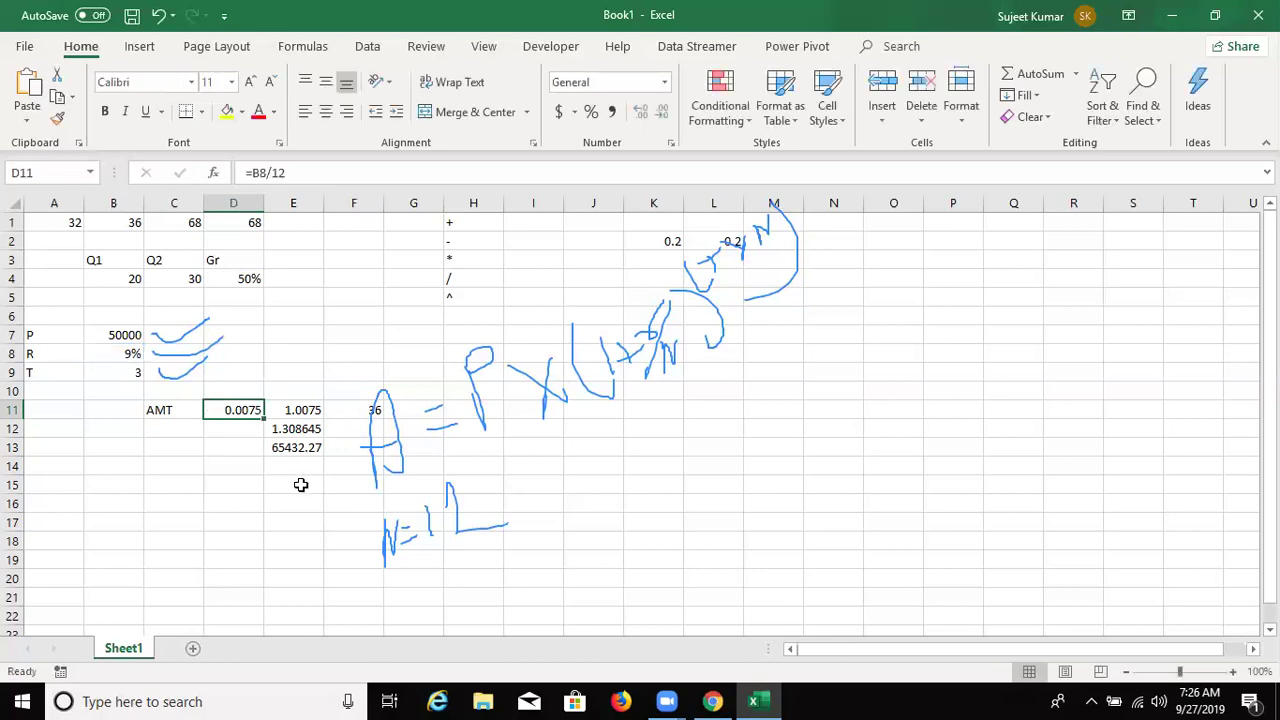
key("Right")
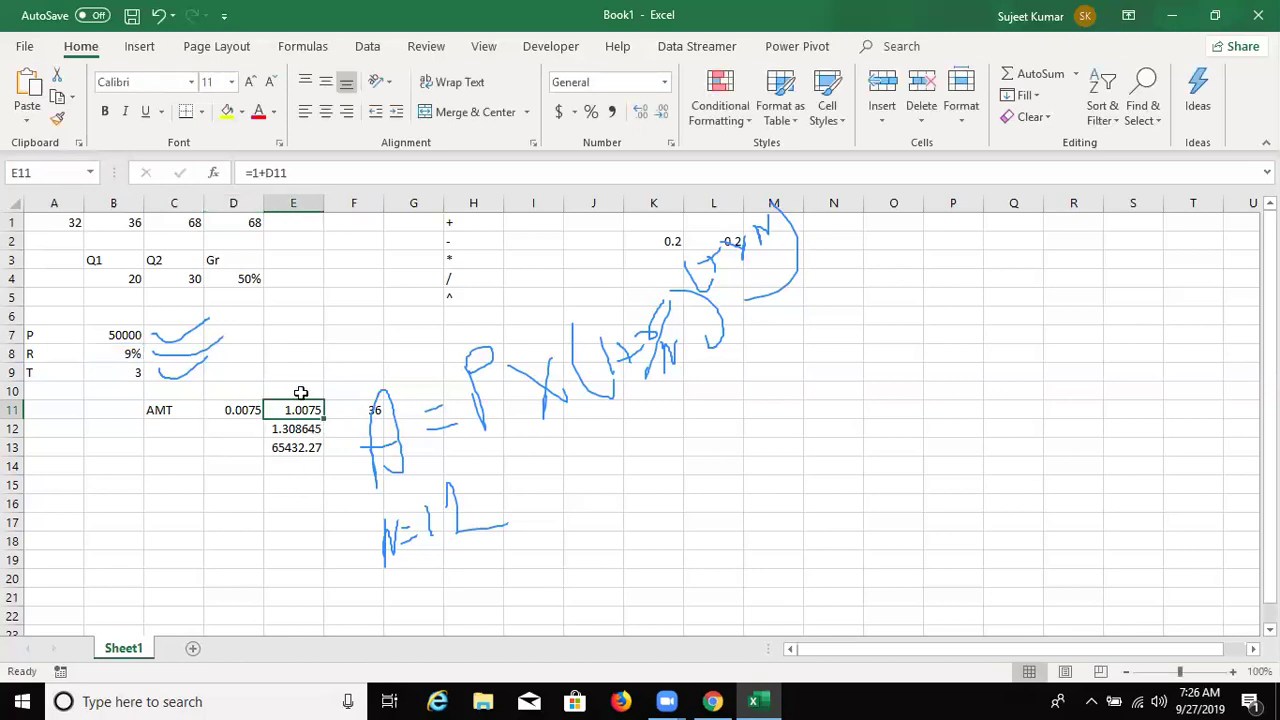
- Rewrite E11 as =1+(B8/12) and clear the D11 monthly-rate helper
double_click(305, 410)
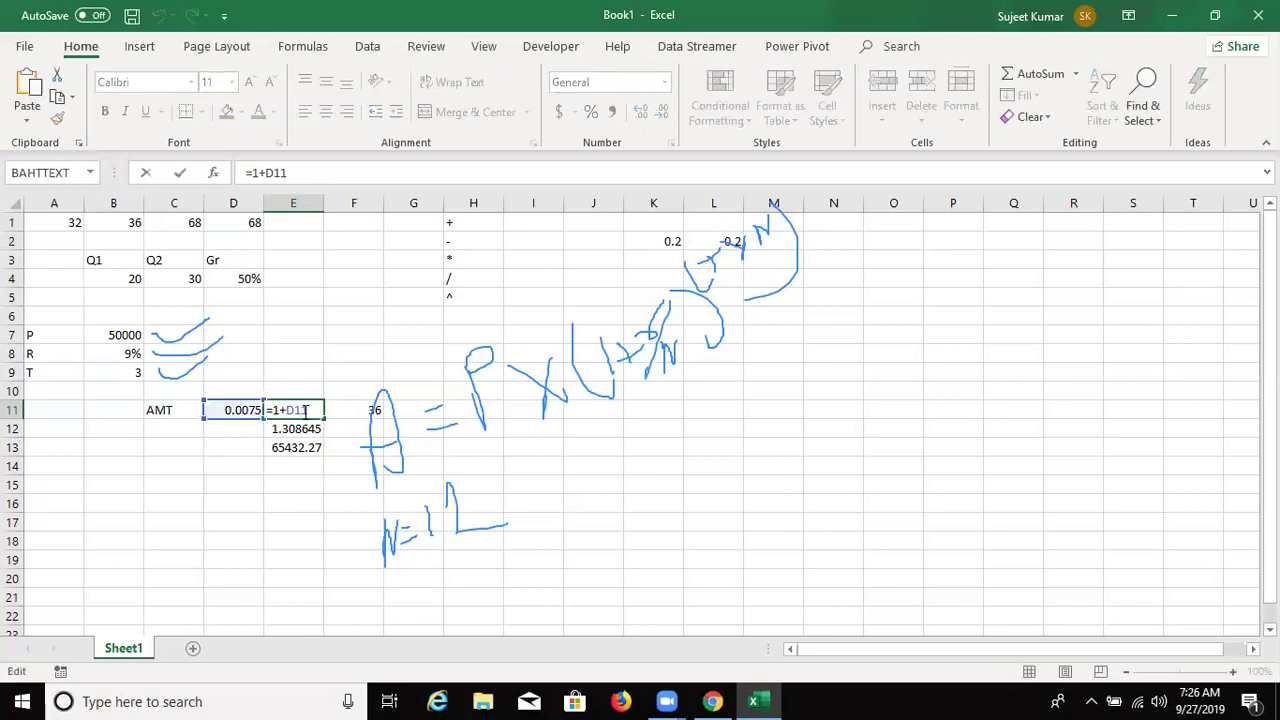
double_click(305, 410)
type("(B8/12")
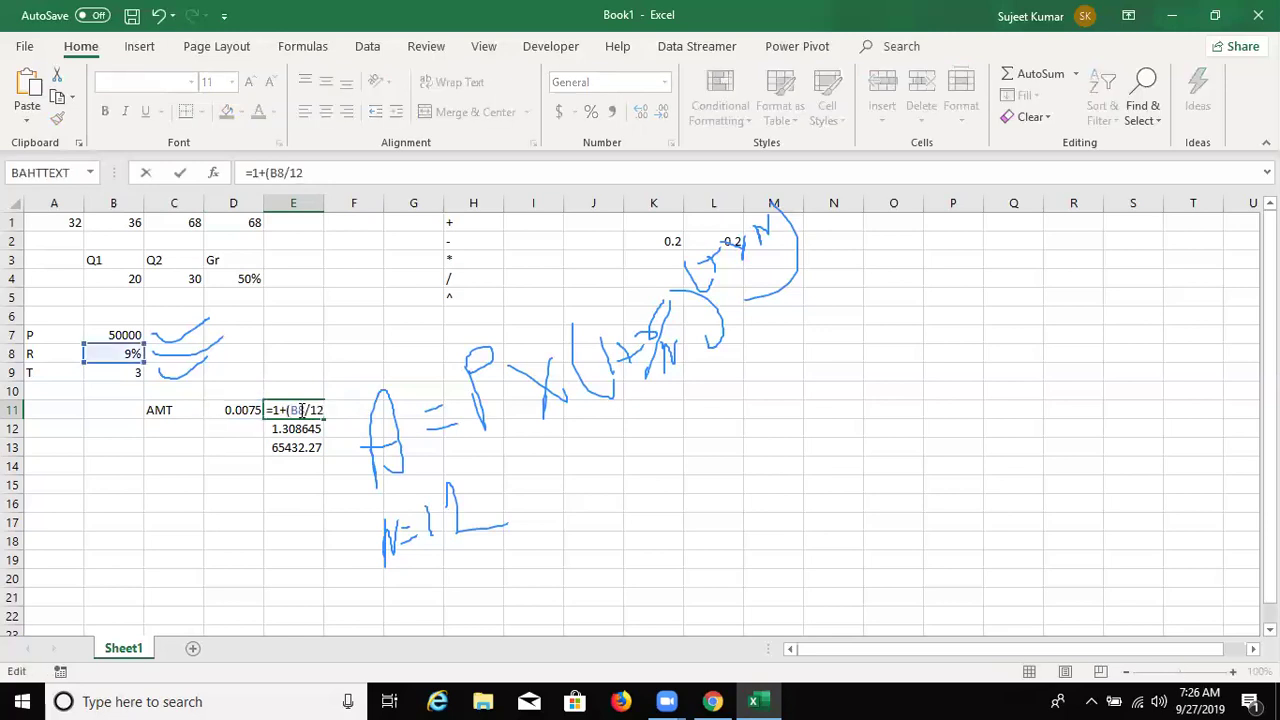
type(")")
key("Return")
left_click(300, 410)
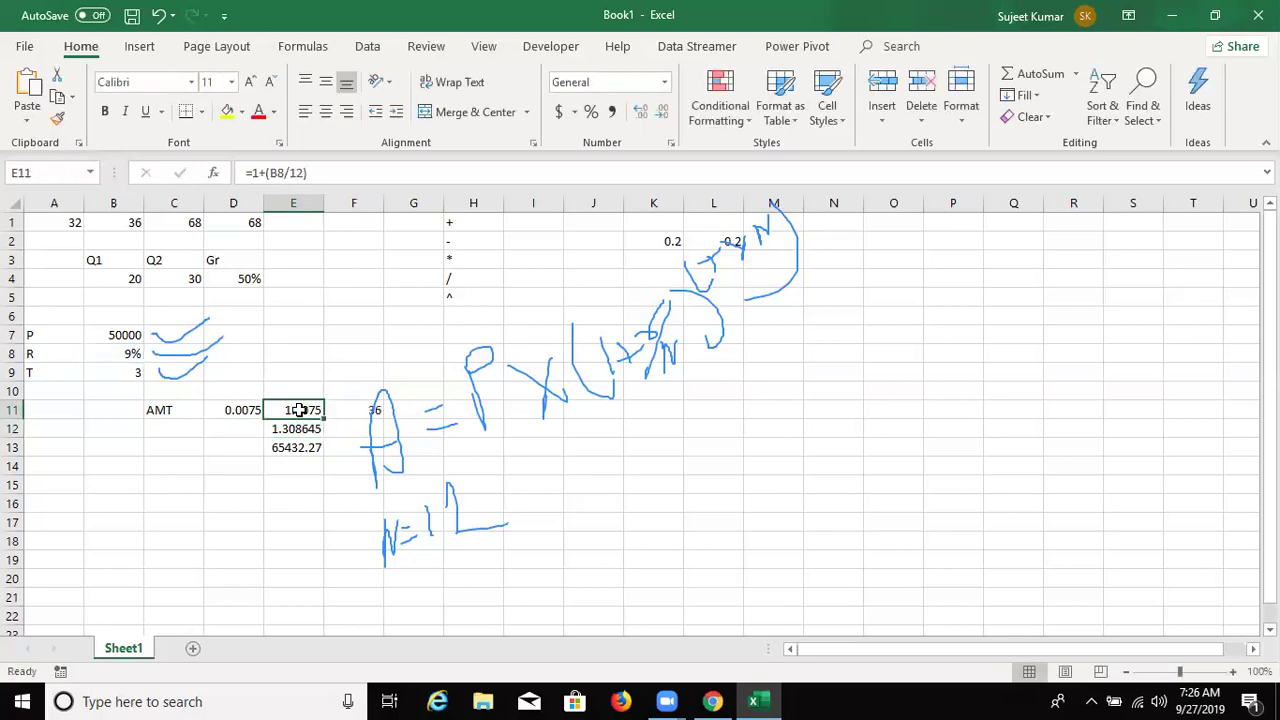
key("Left")
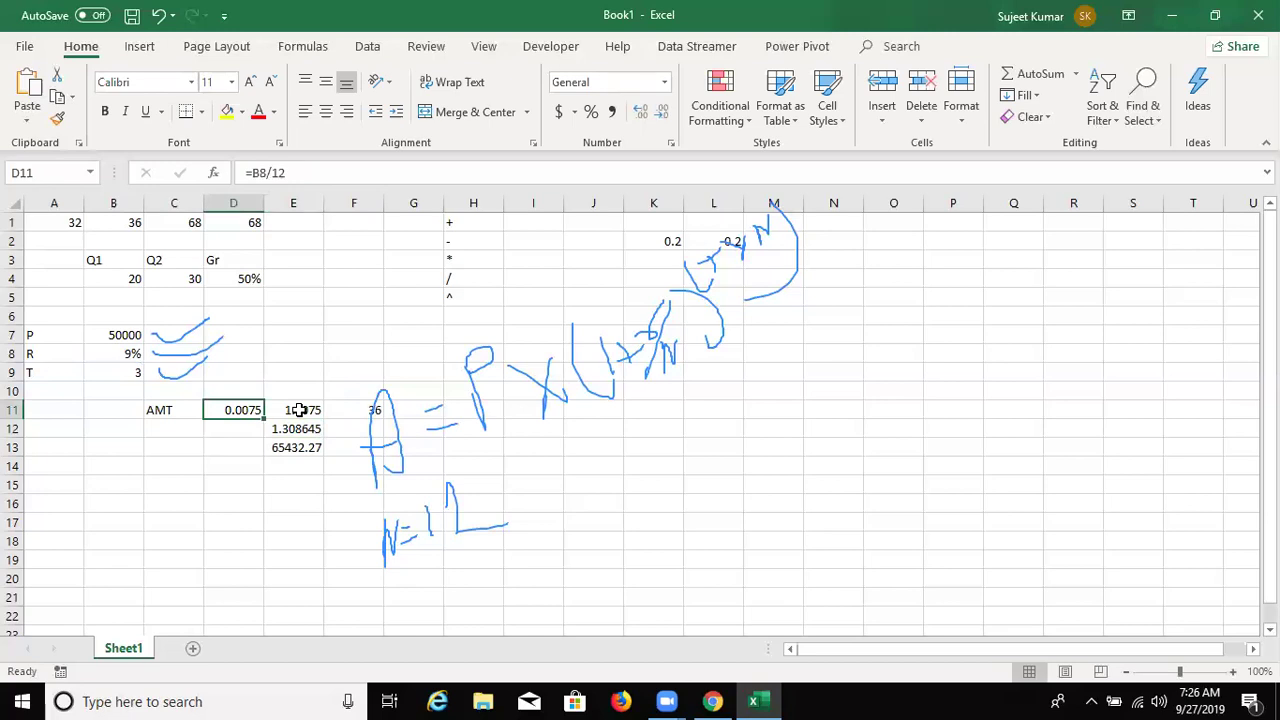
key("Delete")
- Review the formulas in E11 and E12, leaving both unchanged
left_click(300, 410)
double_click(300, 410)
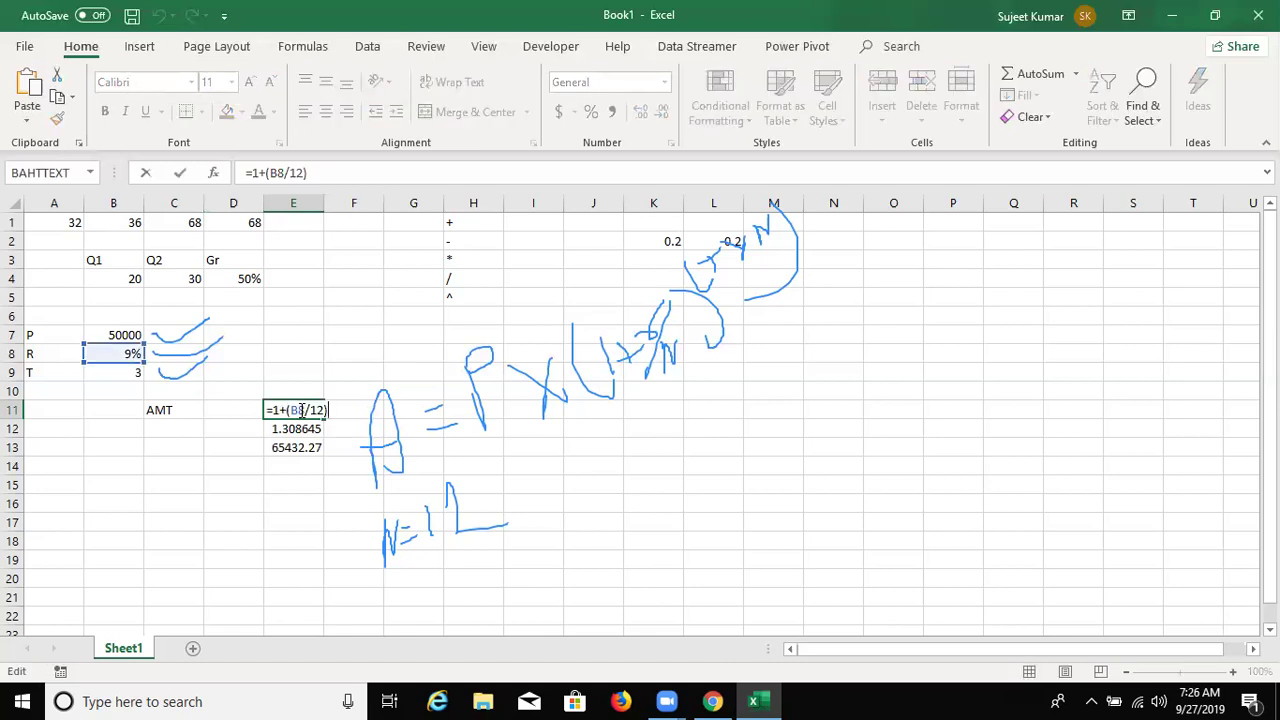
key("Return")
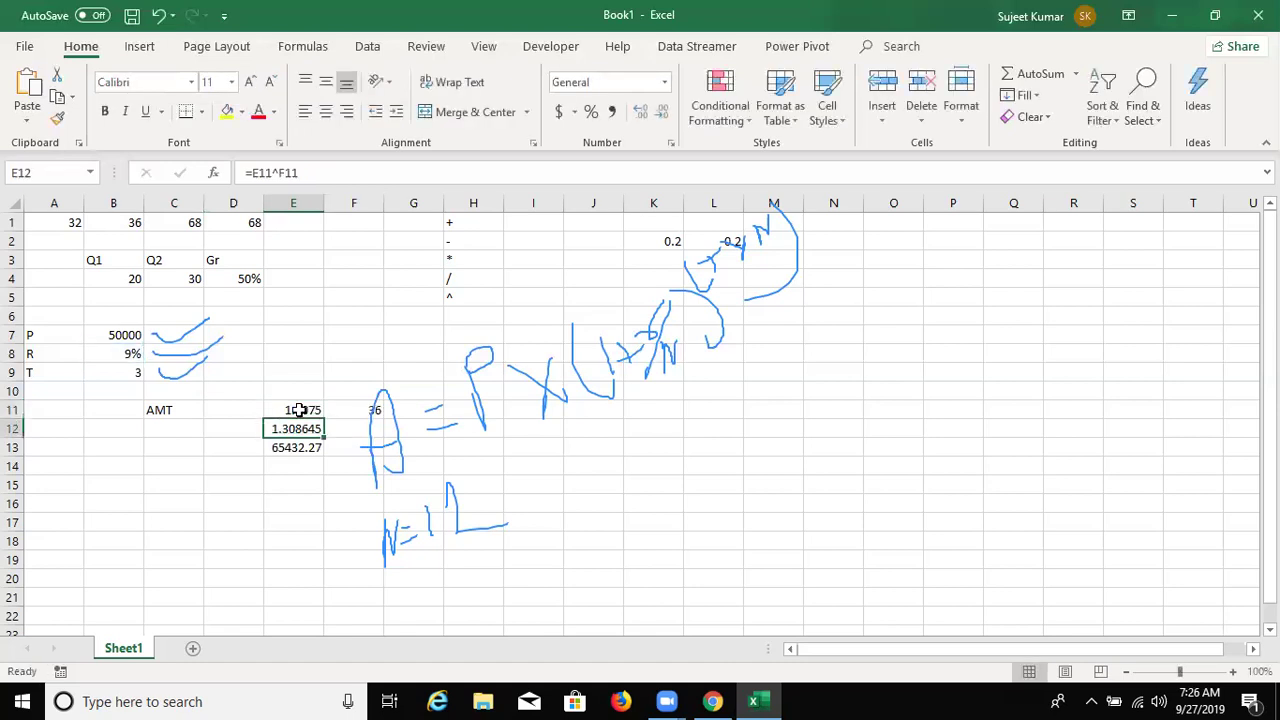
key("F2")
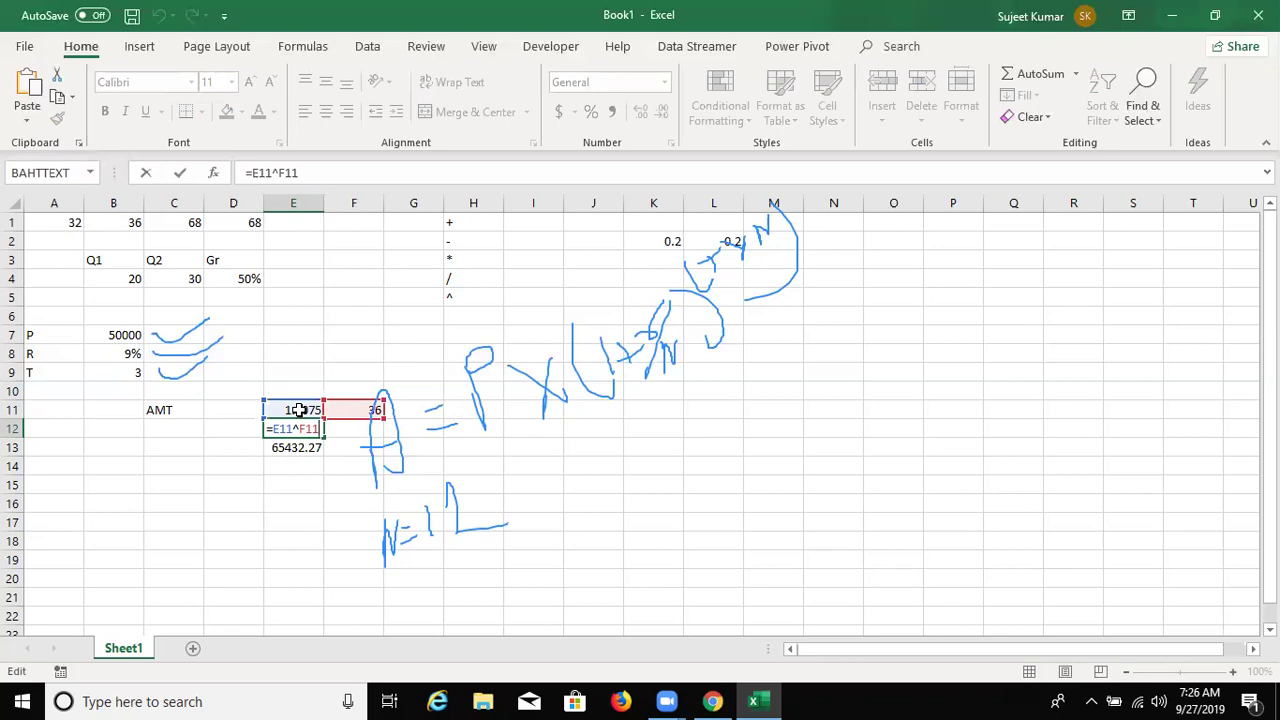
key("Escape")
- Try substituting E11's expression into E12's formula, then cancel the unfinished edit
left_click(298, 410)
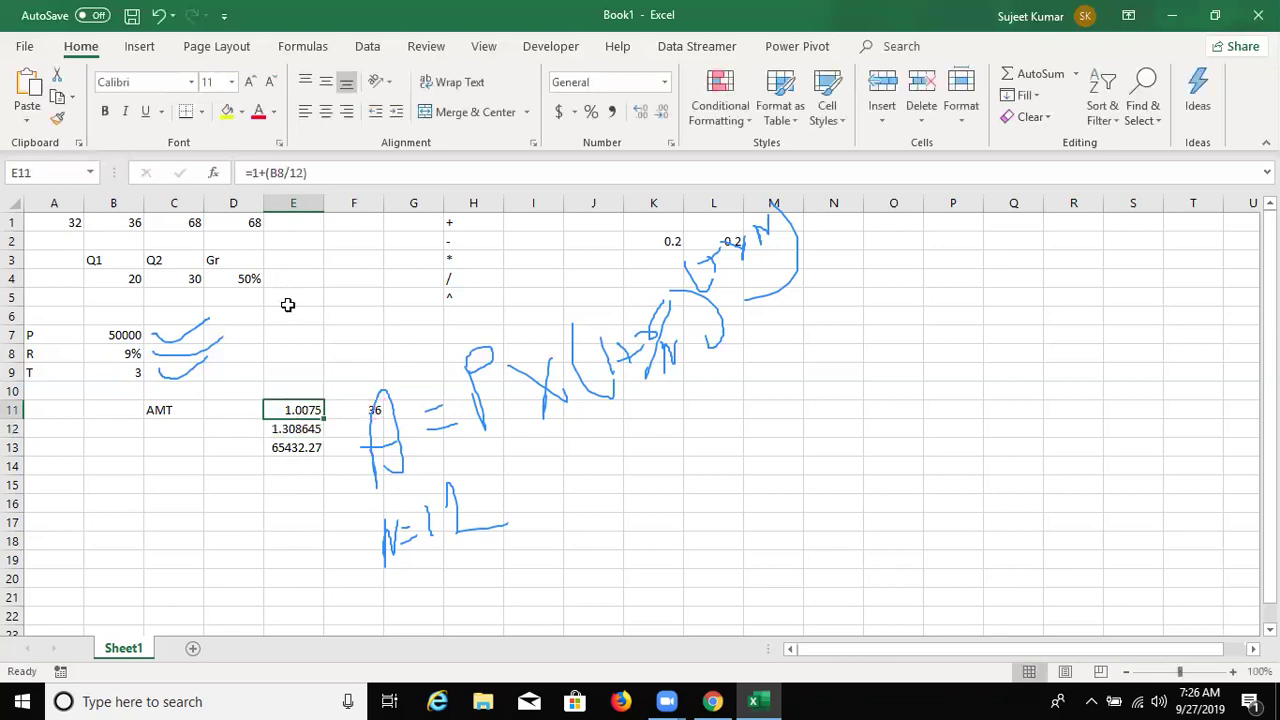
left_click_drag(252, 172, 366, 172)
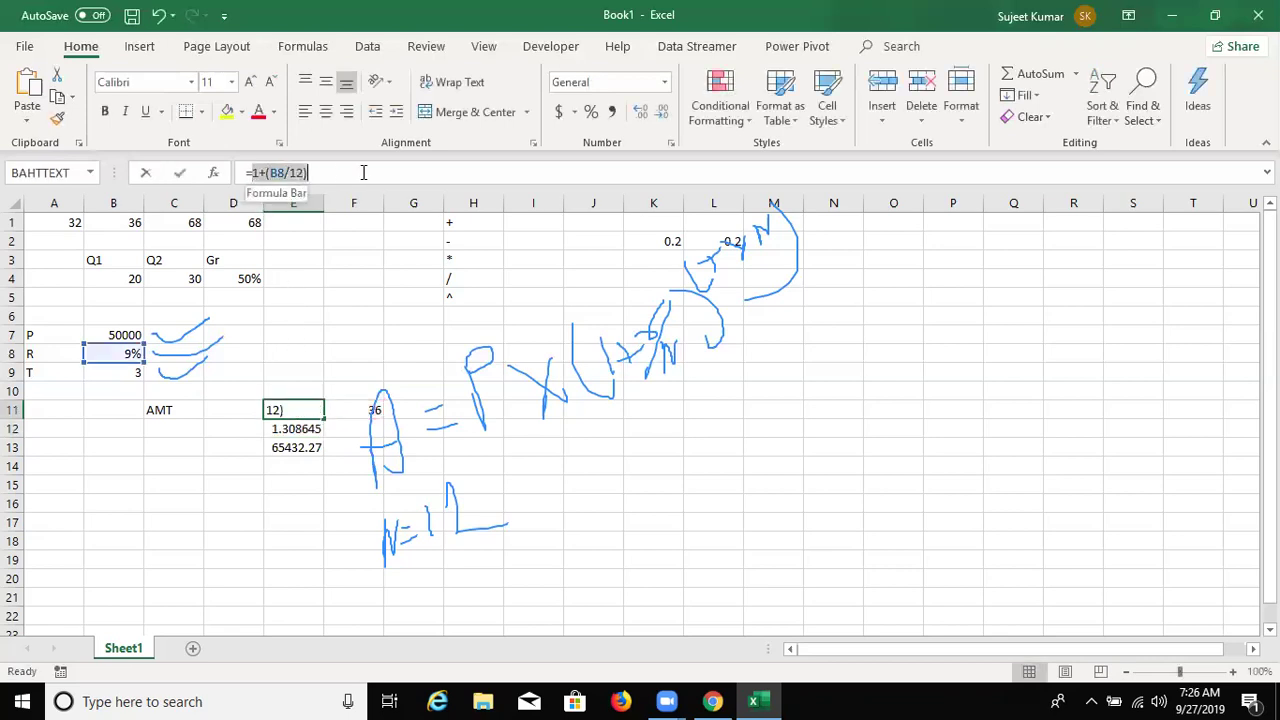
key("Escape")
key("Down")
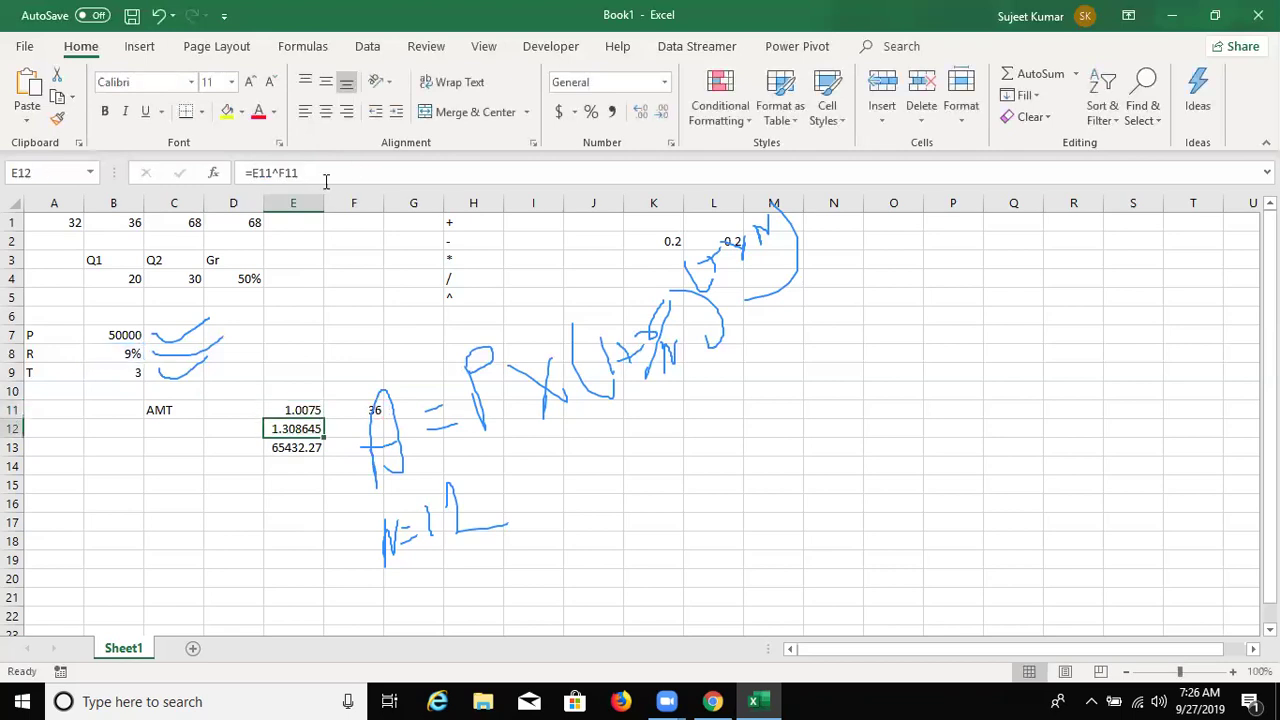
left_click_drag(269, 173, 251, 173)
type("()")
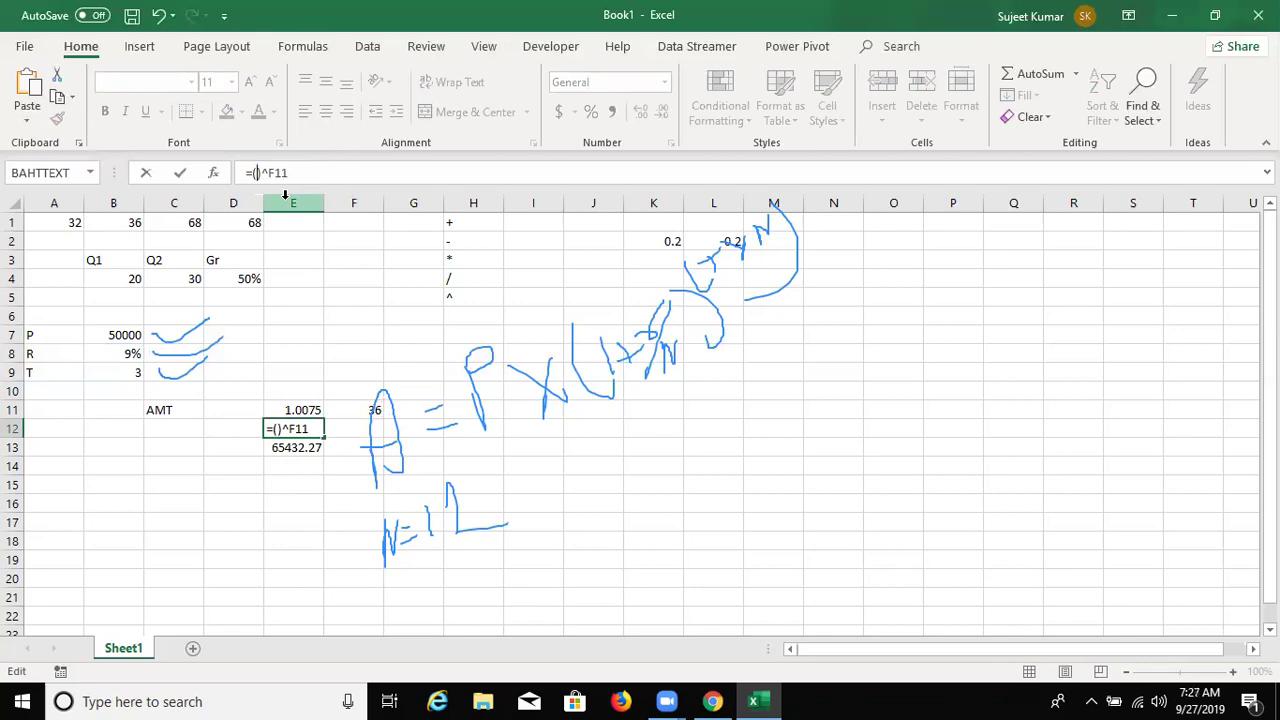
type("1+(B8/12)")
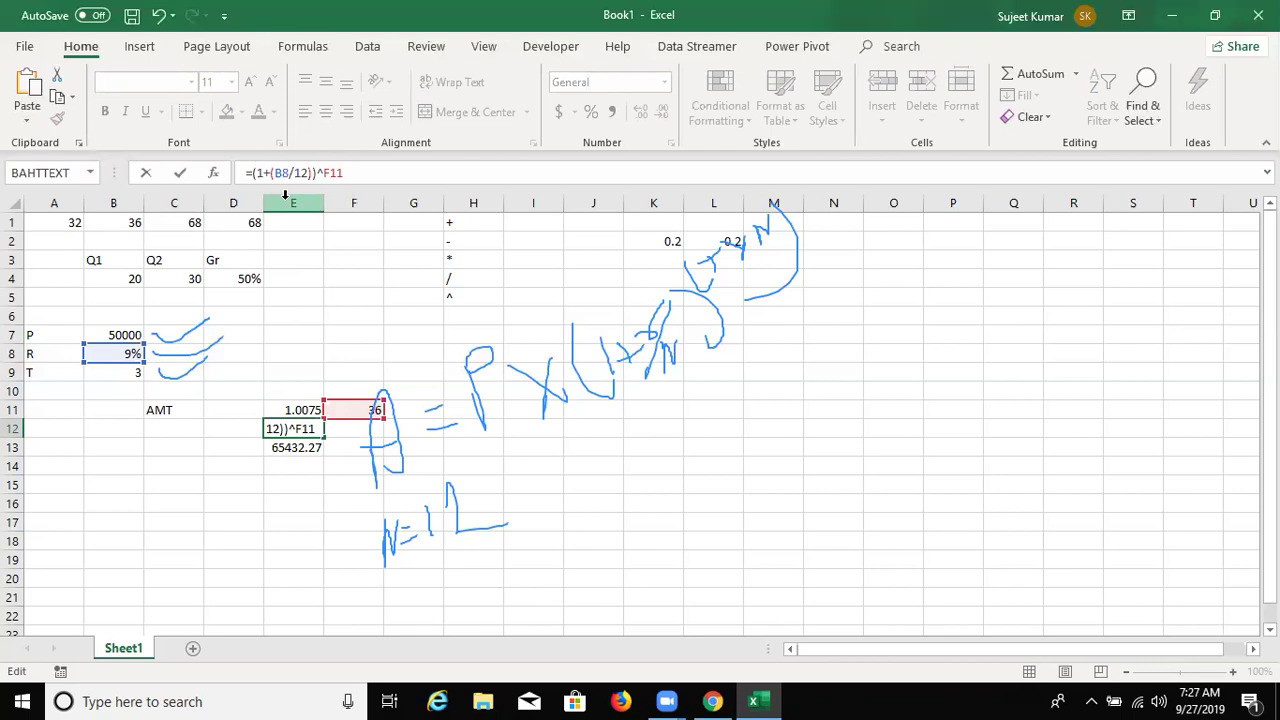
left_click(179, 173)
key("Up")
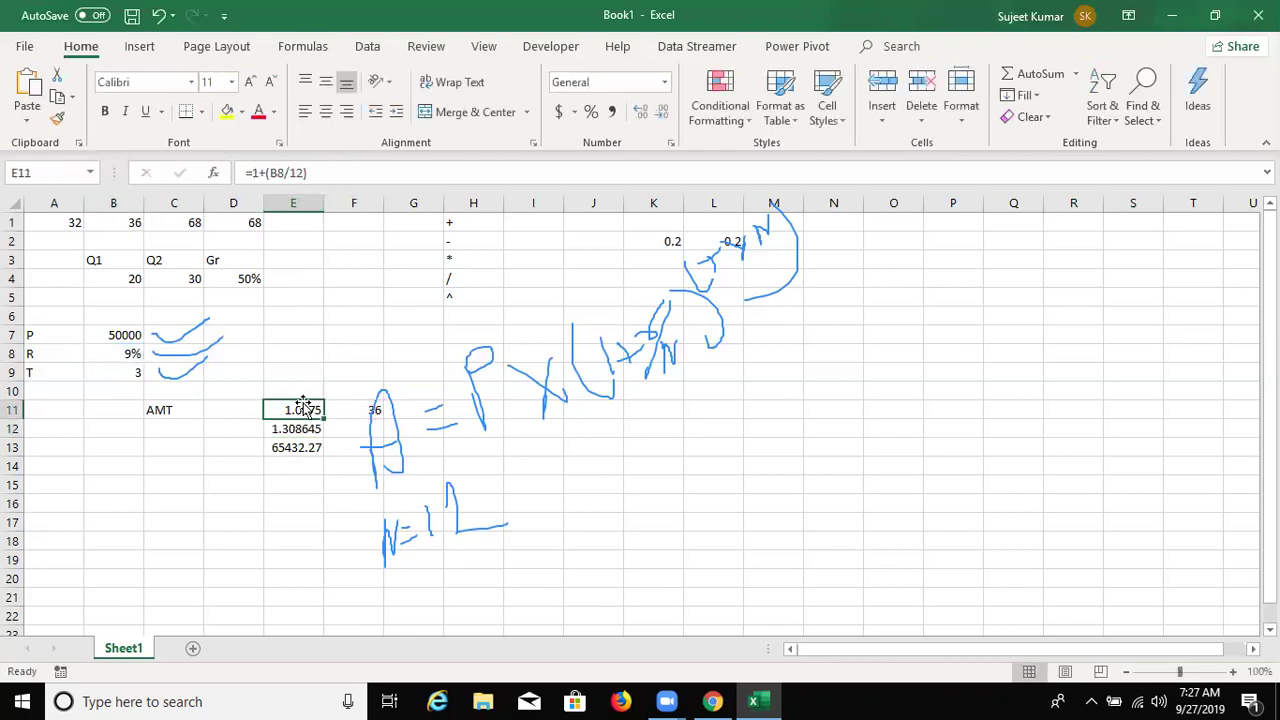
key("Down")
key("Down")
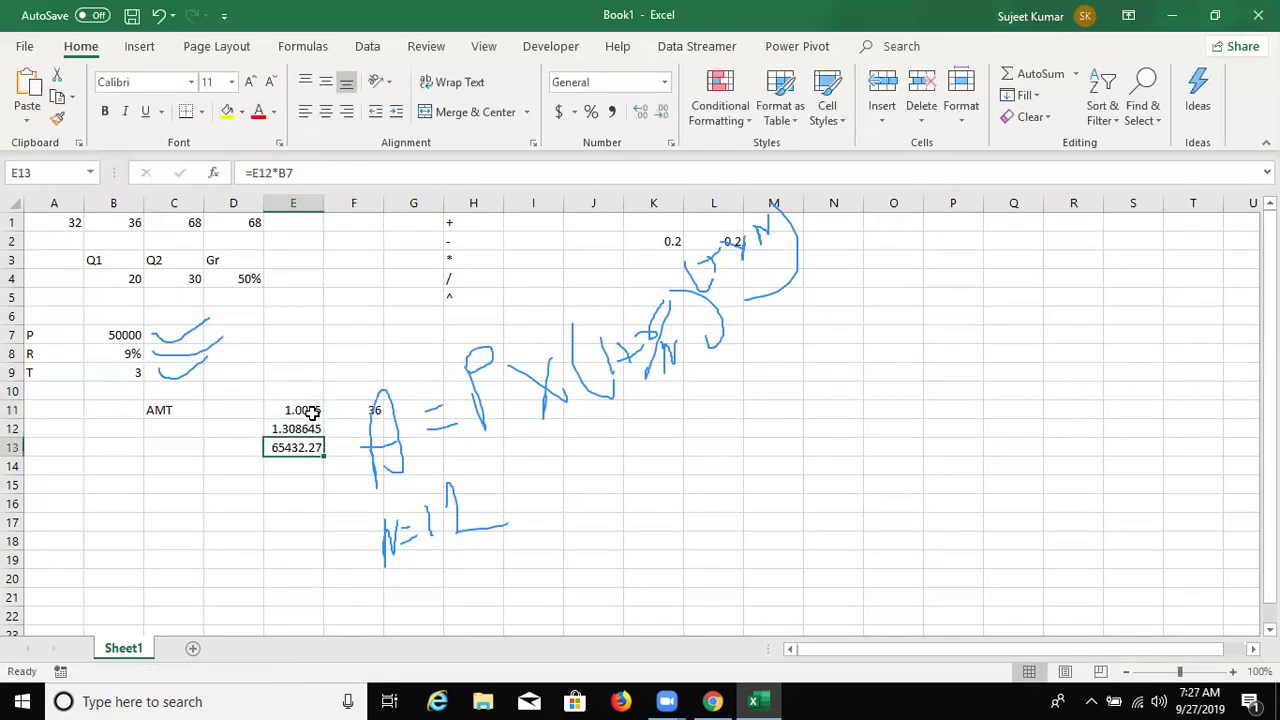
- Copy the 1+(B8/12) expression from E11's formula, leaving E11 unchanged
left_click(311, 412)
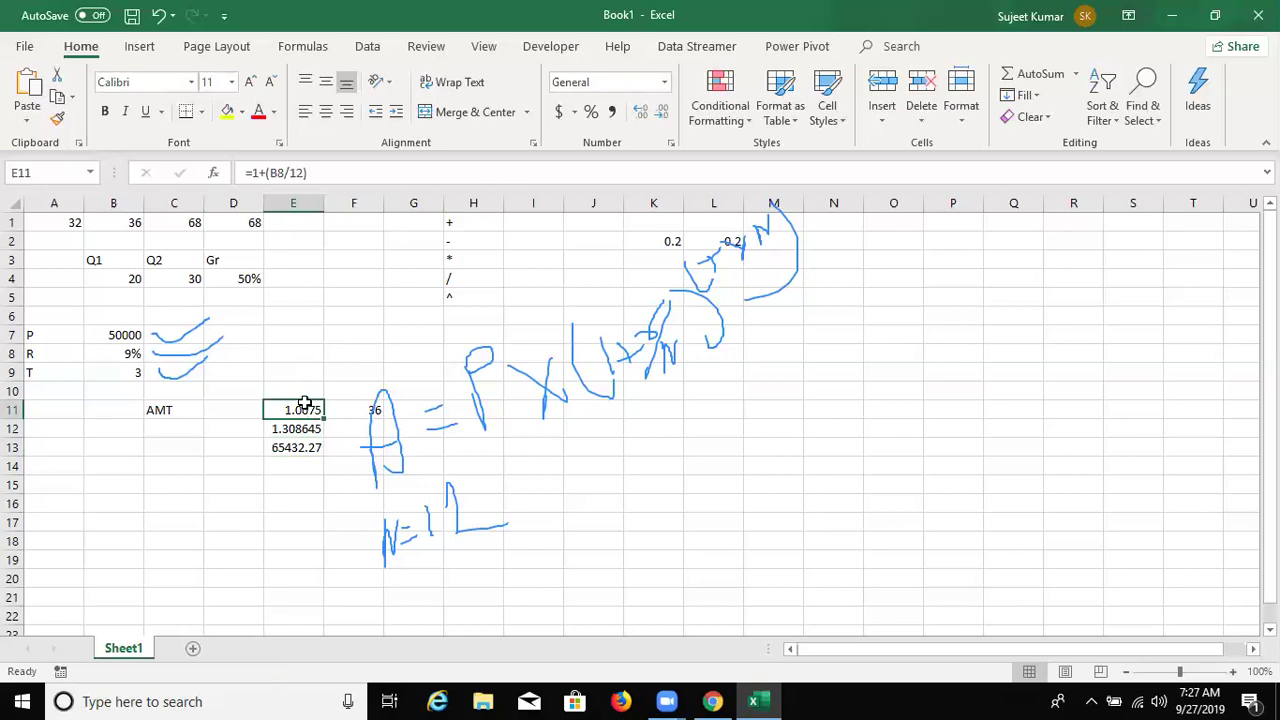
left_click(266, 173)
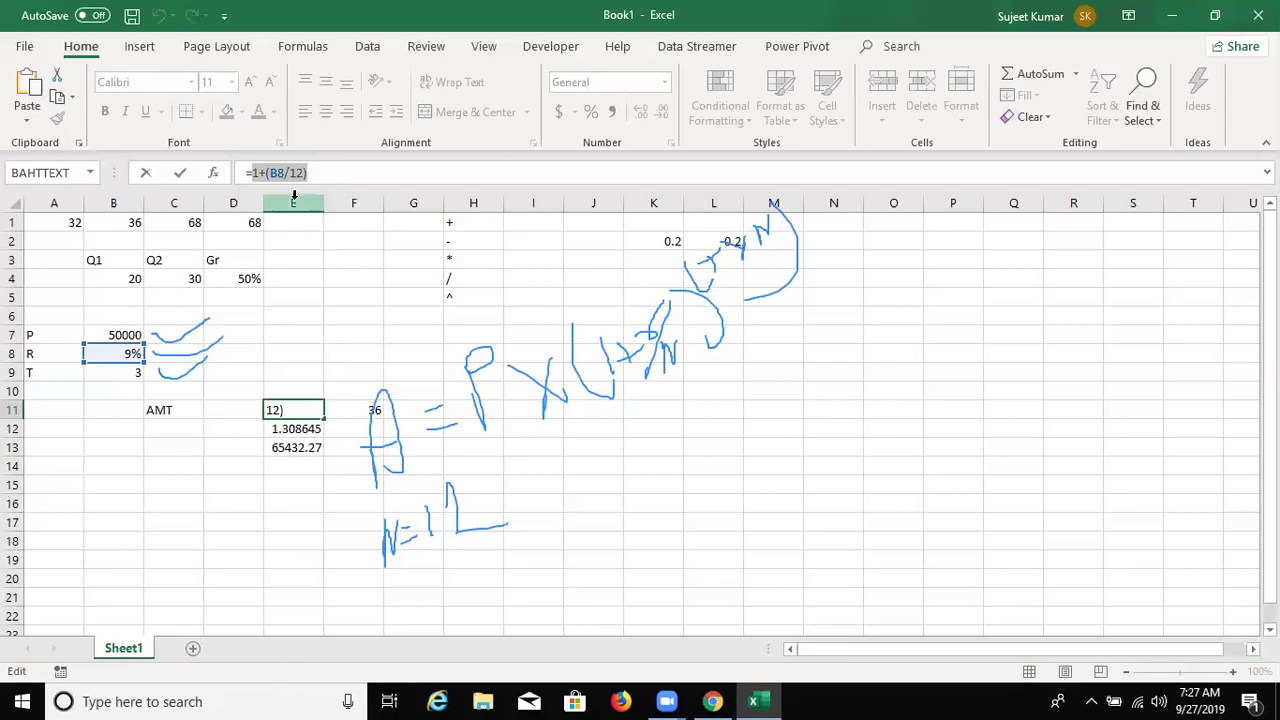
left_click_drag(246, 173, 342, 174)
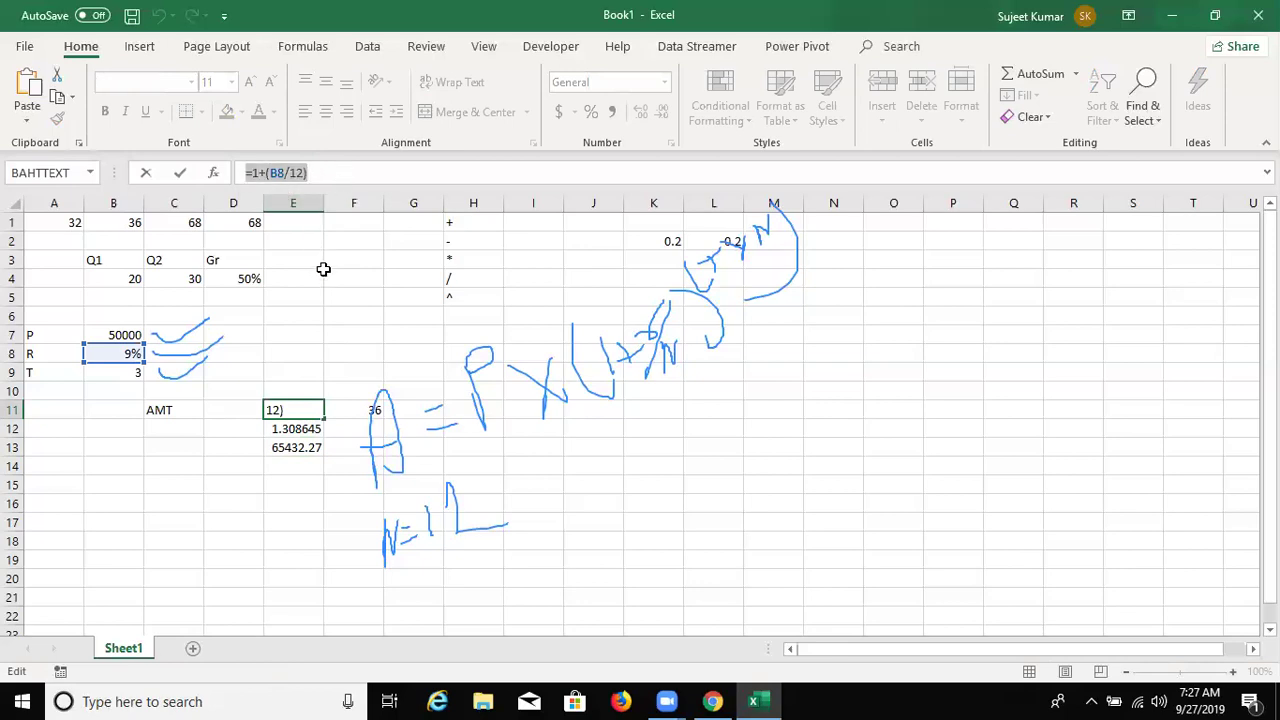
left_click_drag(323, 176, 252, 173)
key("Escape")
- Replace E11 in E12's formula so it reads =(1+(B8/12))^F11
left_click(305, 430)
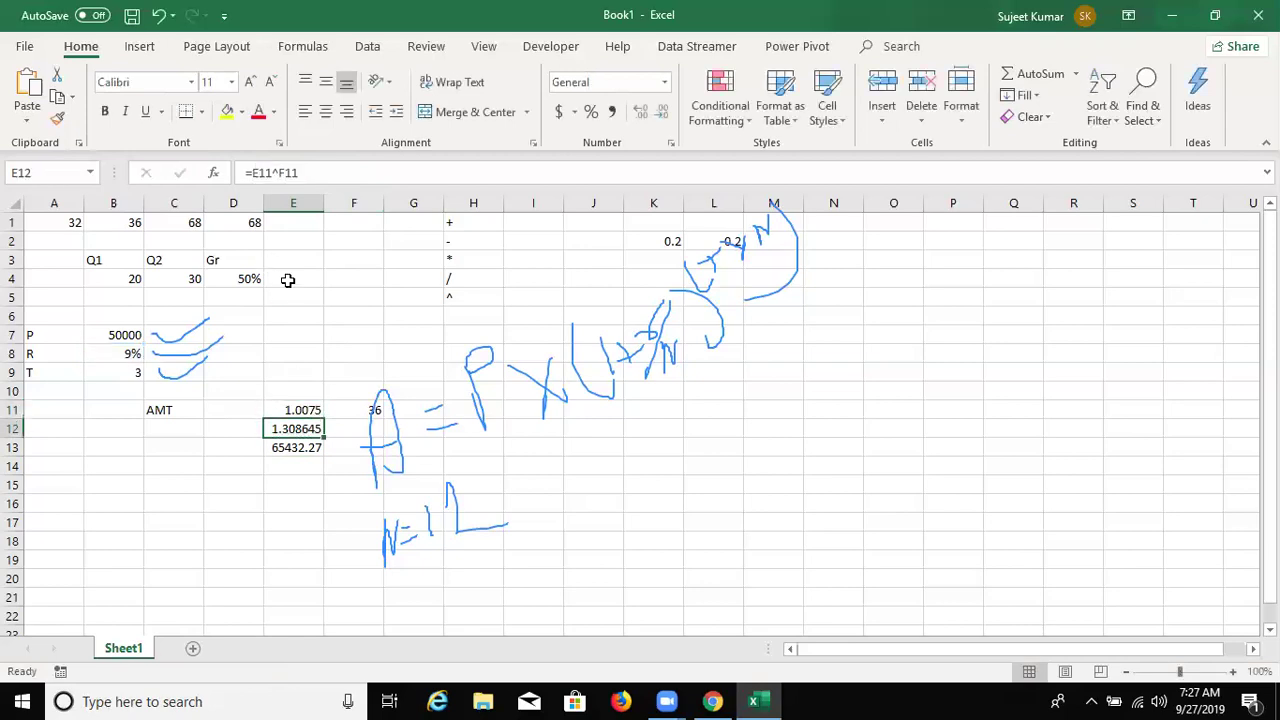
left_click(265, 173)
key("BackSpace")
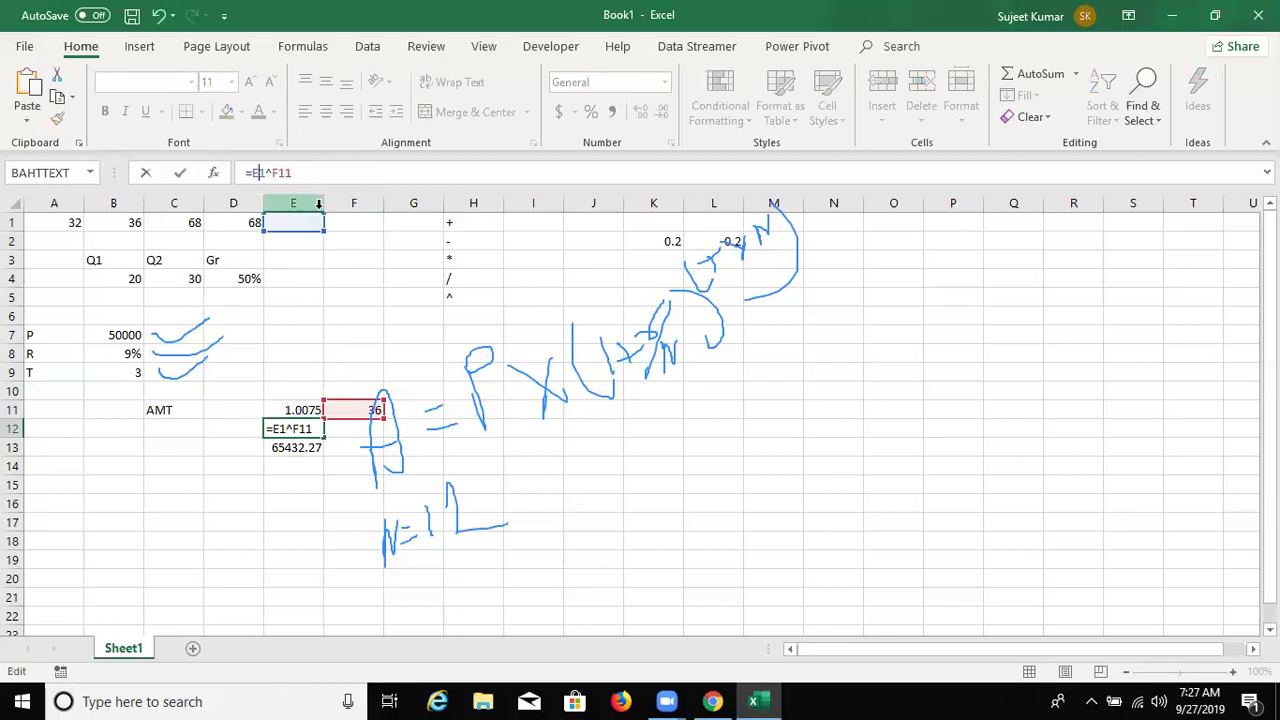
key("BackSpace")
key("BackSpace")
type("(")
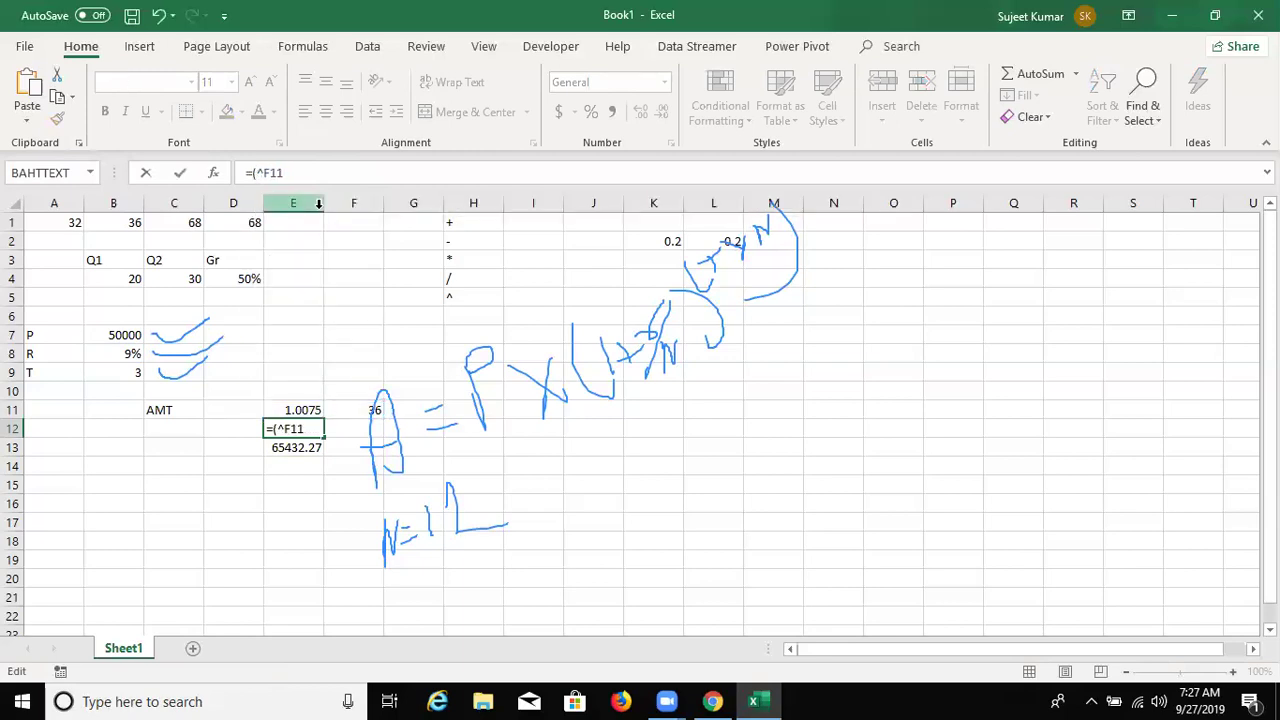
type("1+(B8/12)")
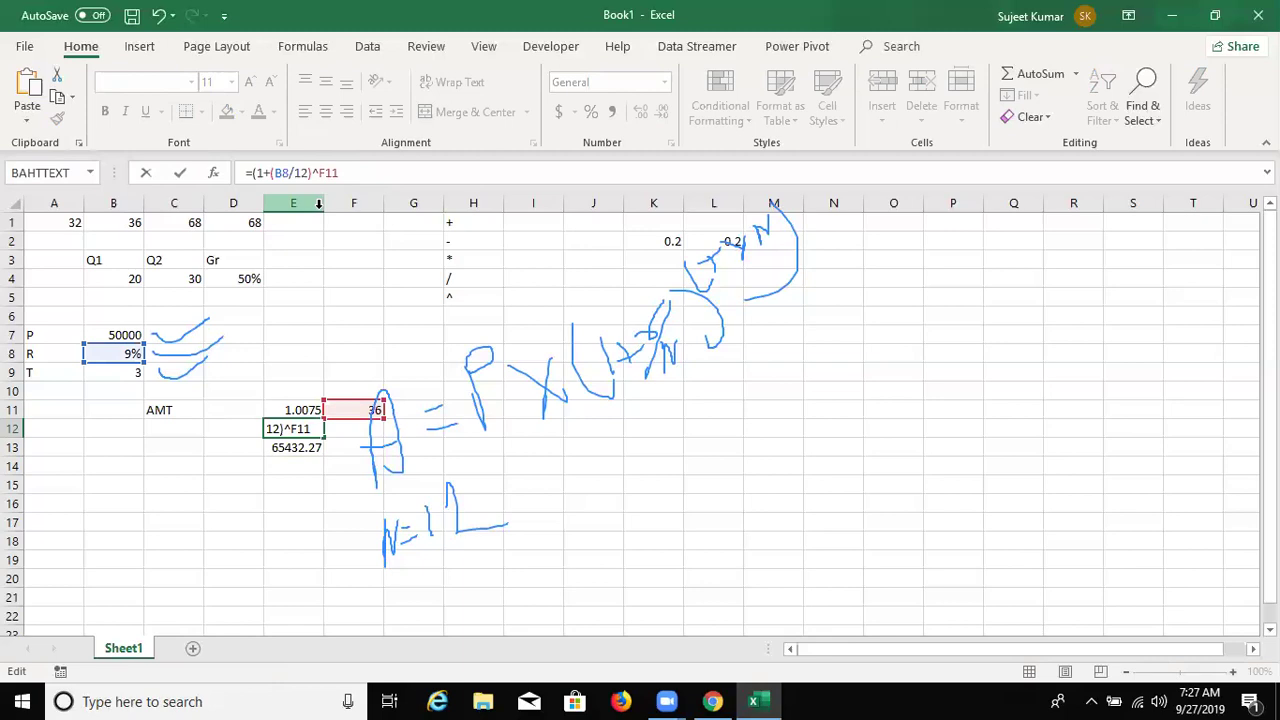
type(")")
key("Return")
key("Up")
key("Up")
key("Right")
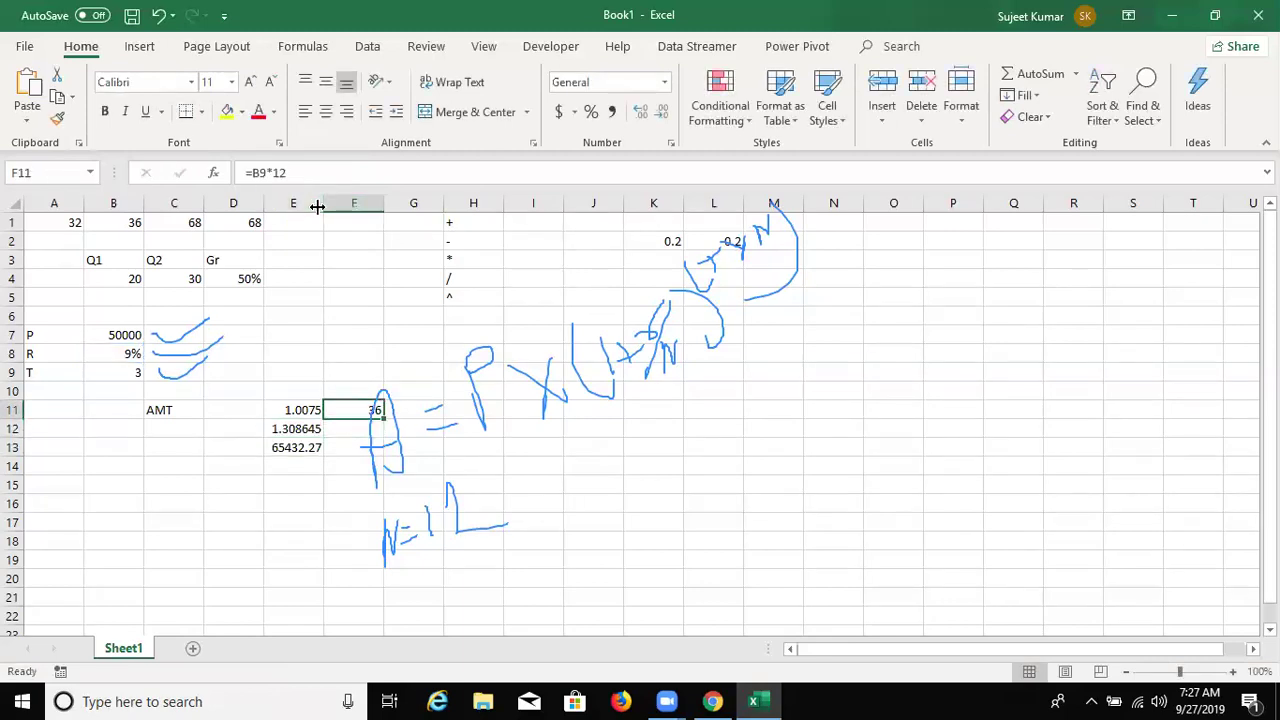
- Replace F11 in E12's formula with (B9*12), giving =(1+(B8/12))^(B9*12)
double_click(258, 173)
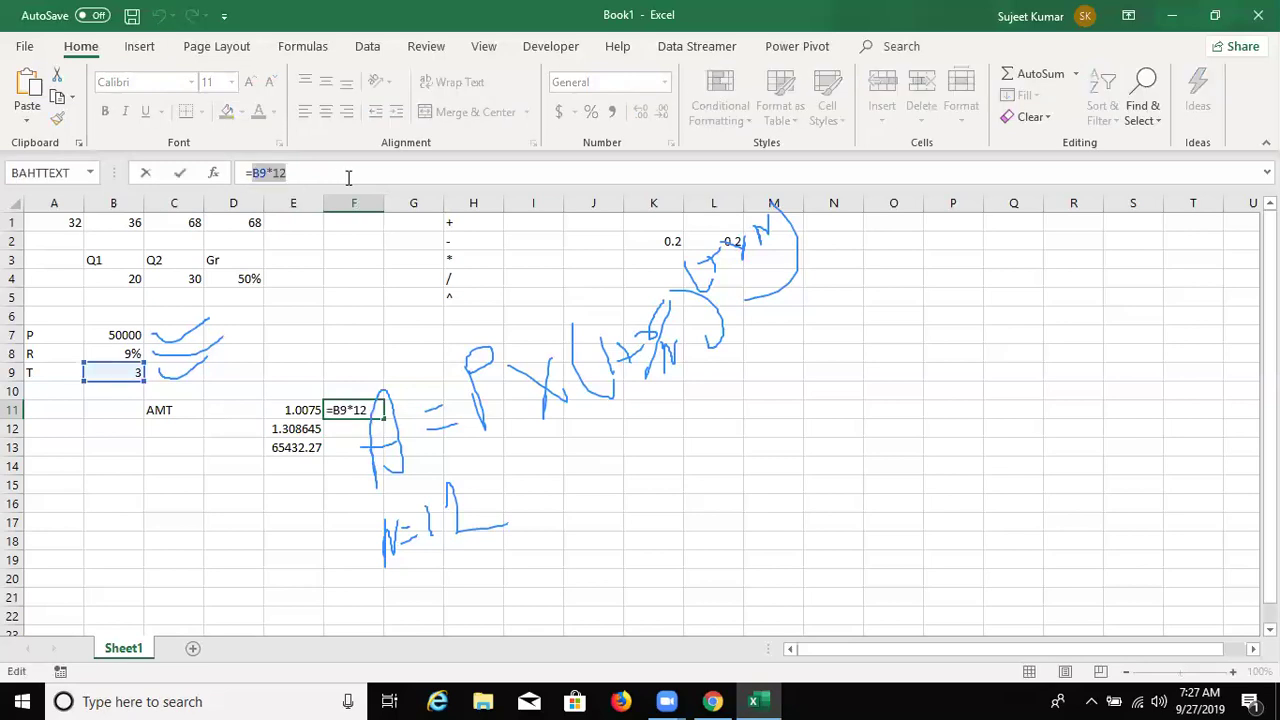
key("Escape")
key("Down")
key("Left")
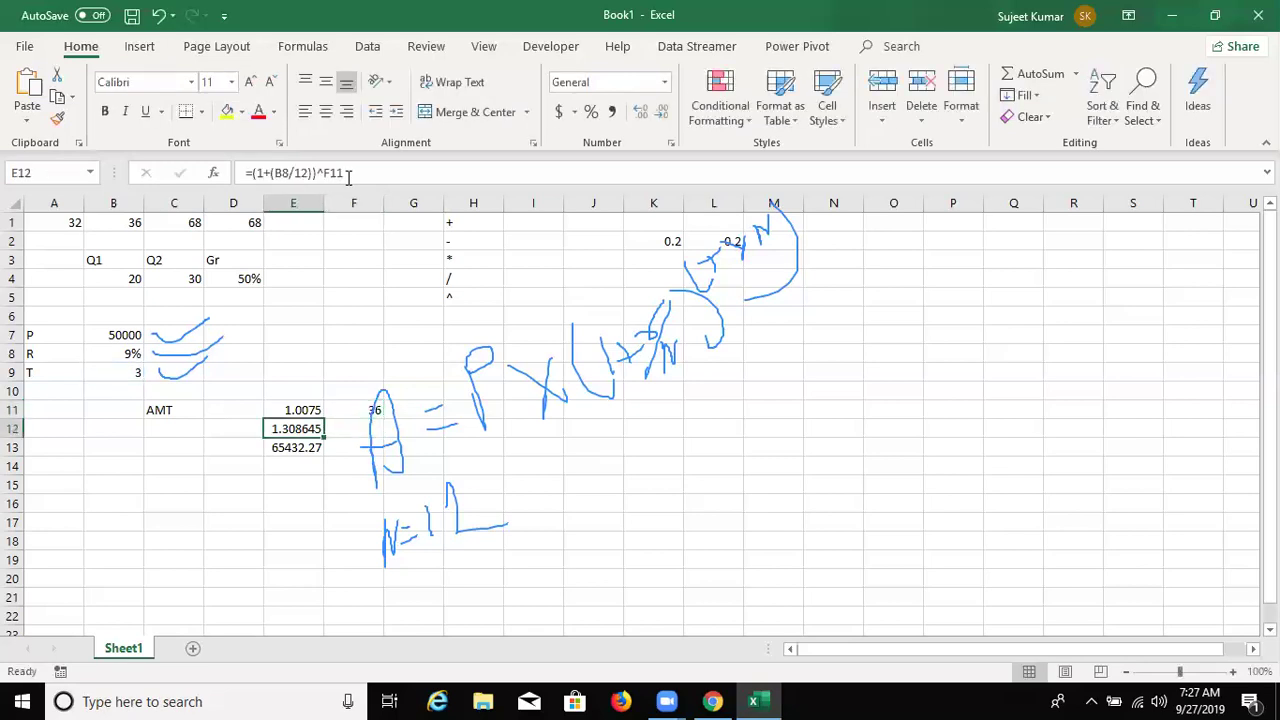
left_click(349, 174)
key("BackSpace")
key("BackSpace")
key("BackSpace")
type("(")
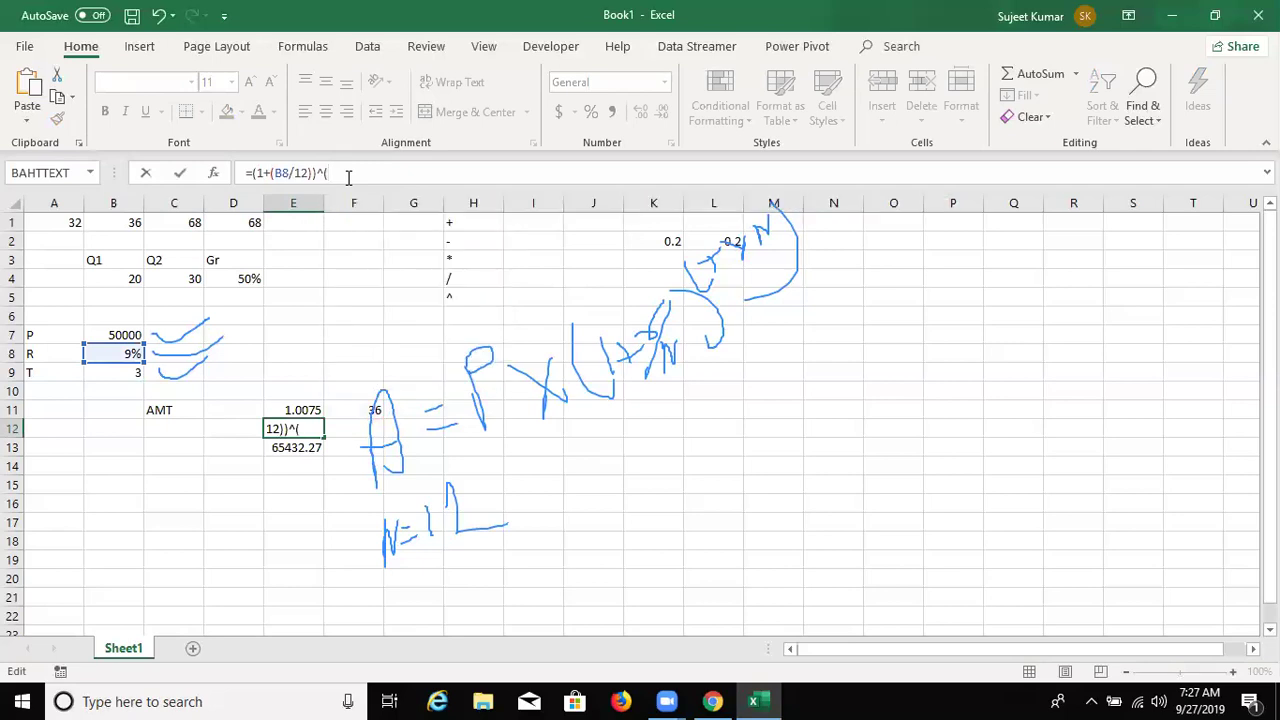
type("B9*12)")
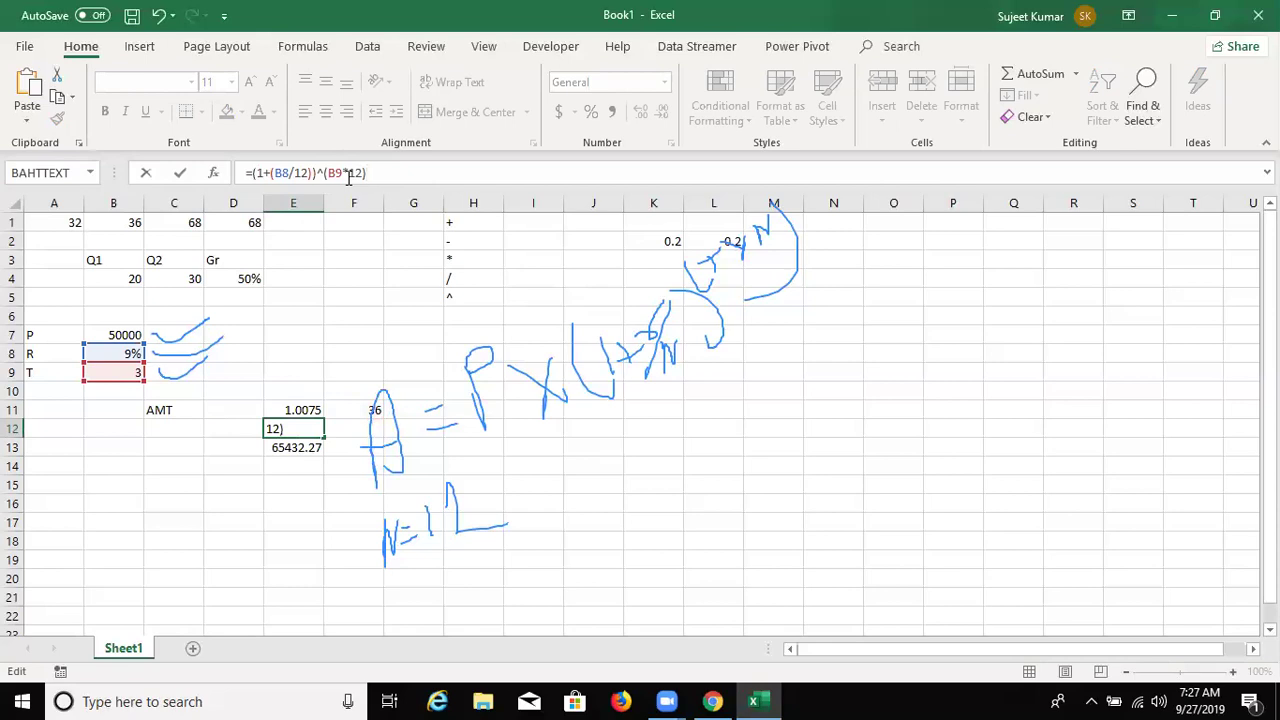
key("Return")
- Confirm E13 still returns 65432.27, then select helper cells E11 and F11
key("Up")
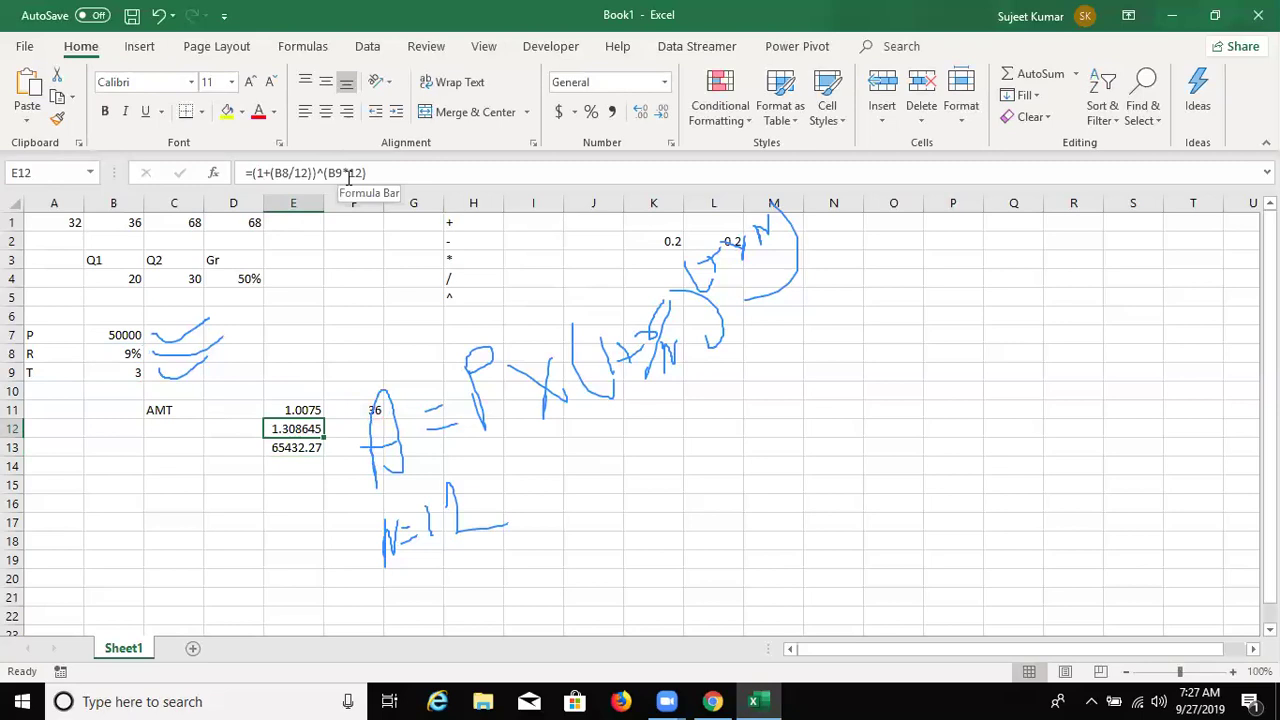
key("Down")
key("F2")
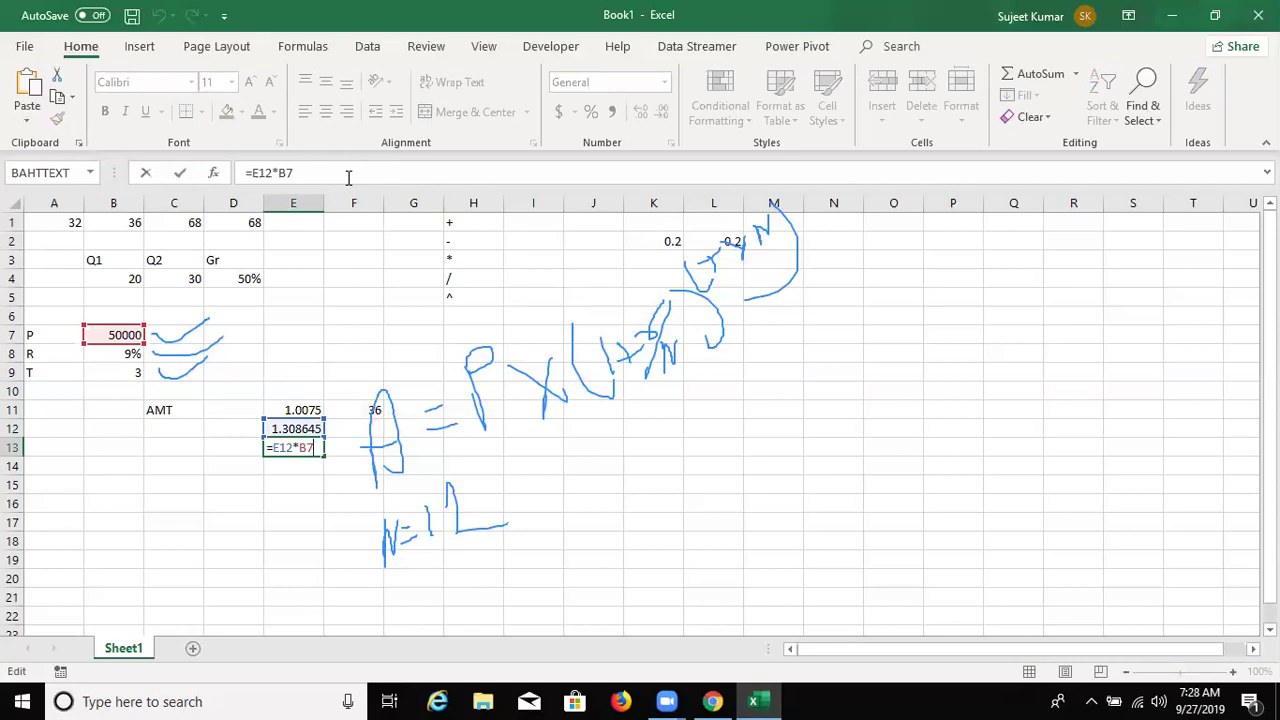
key("Return")
key("Up")
key("Up")
key("Up")
key("shift+Right")
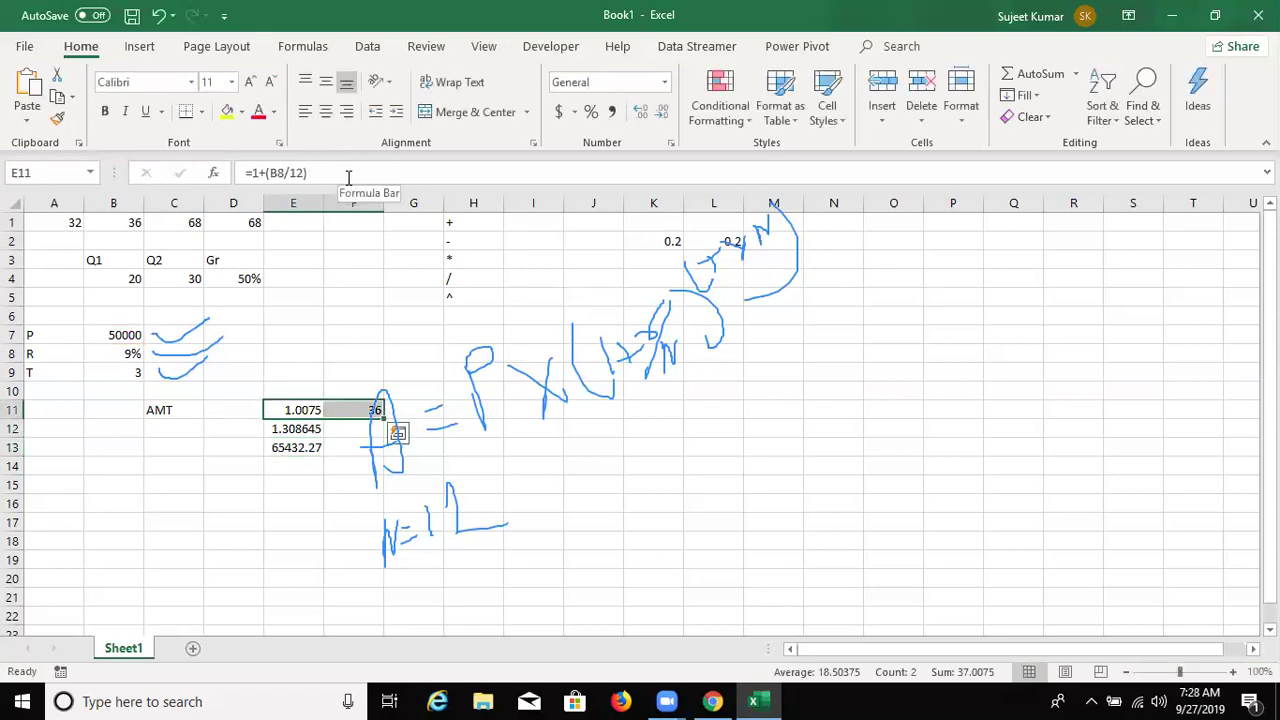
- Clear the helper values in E11 and F11
key("Delete")
key("Down")
key("Left")
key("Right")
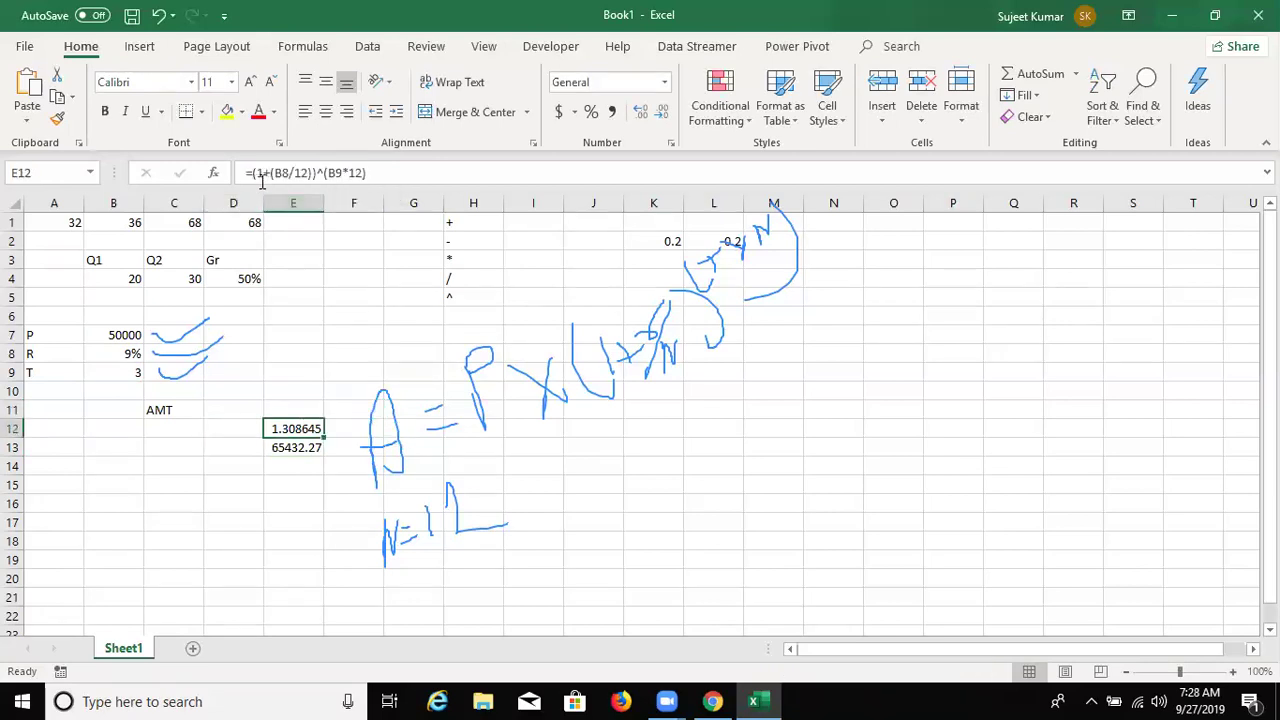
- Replace E12 in E13's formula with ((1+(B8/12))^(B9*12)) to nest the growth factor
left_click(252, 173)
left_click_drag(379, 189, 383, 189)
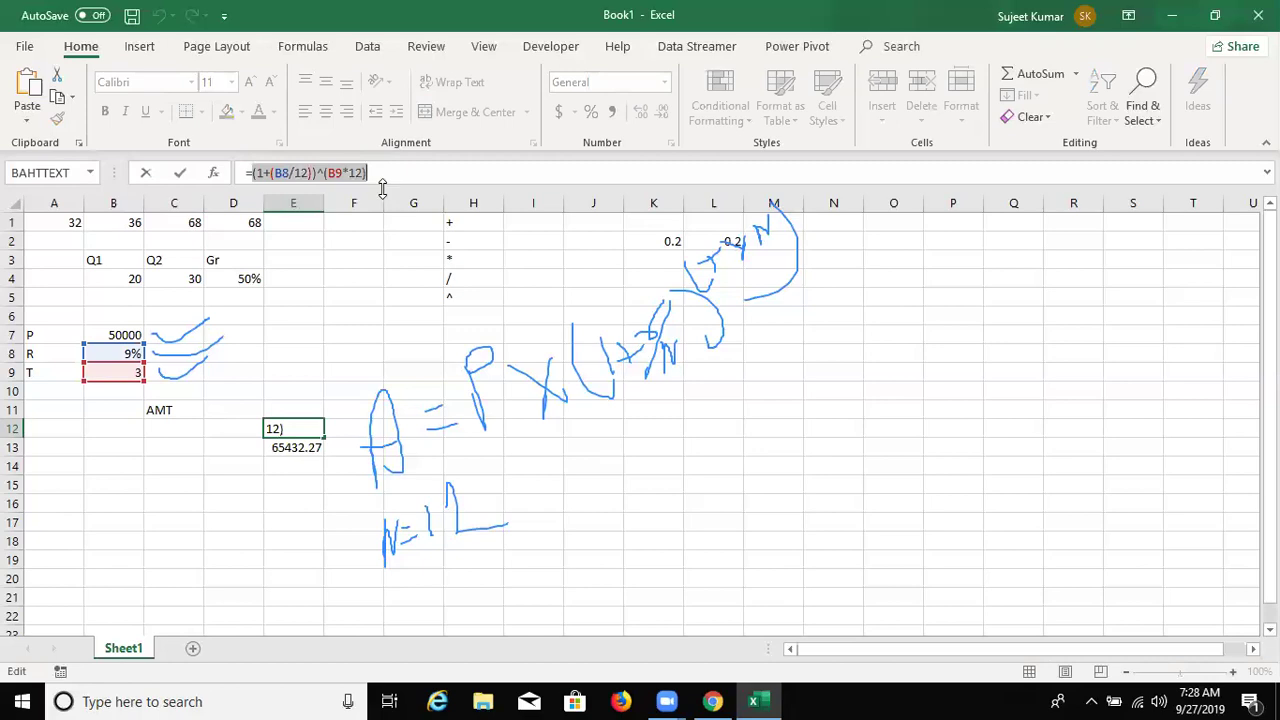
key("Escape")
key("Down")
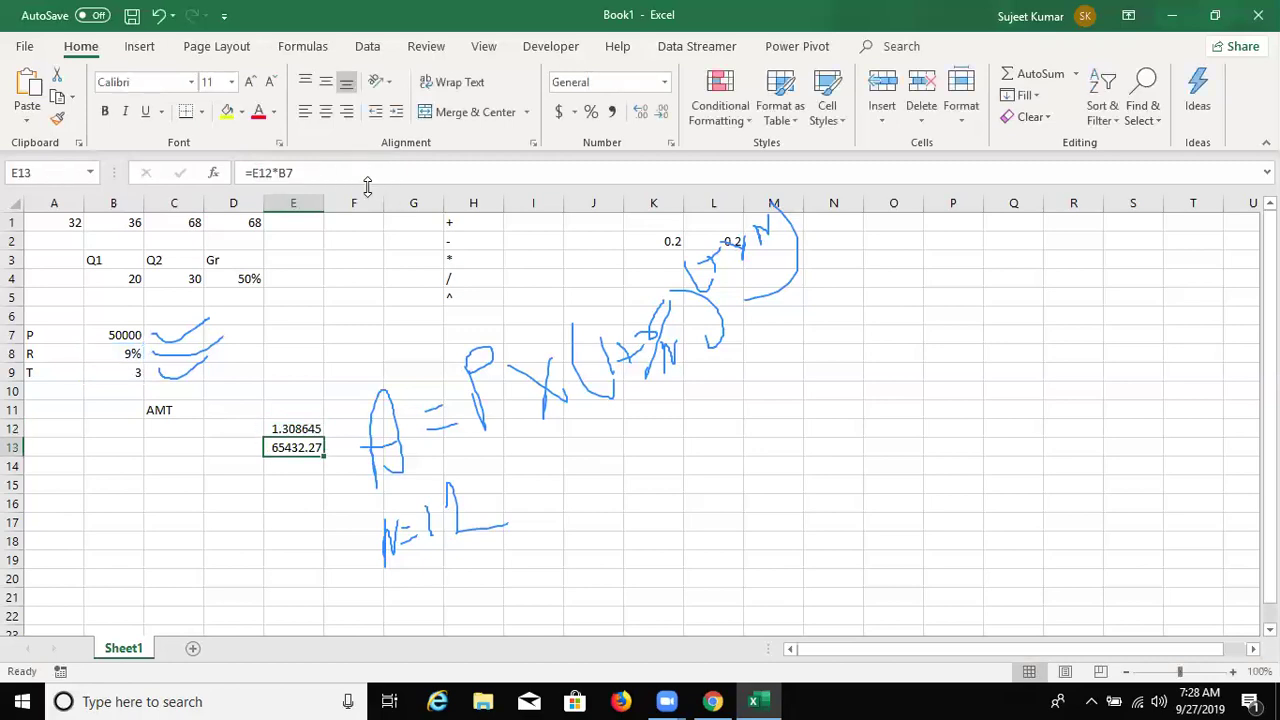
left_click(361, 174)
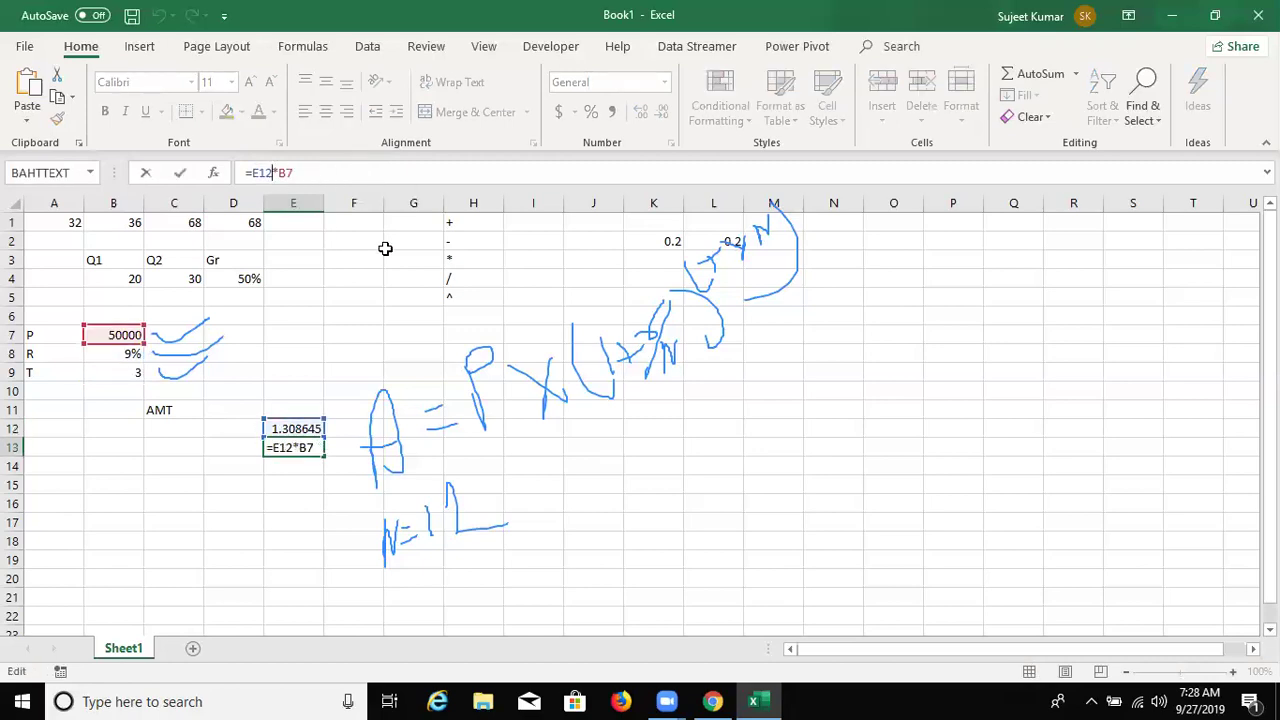
key("BackSpace")
key("BackSpace")
key("BackSpace")
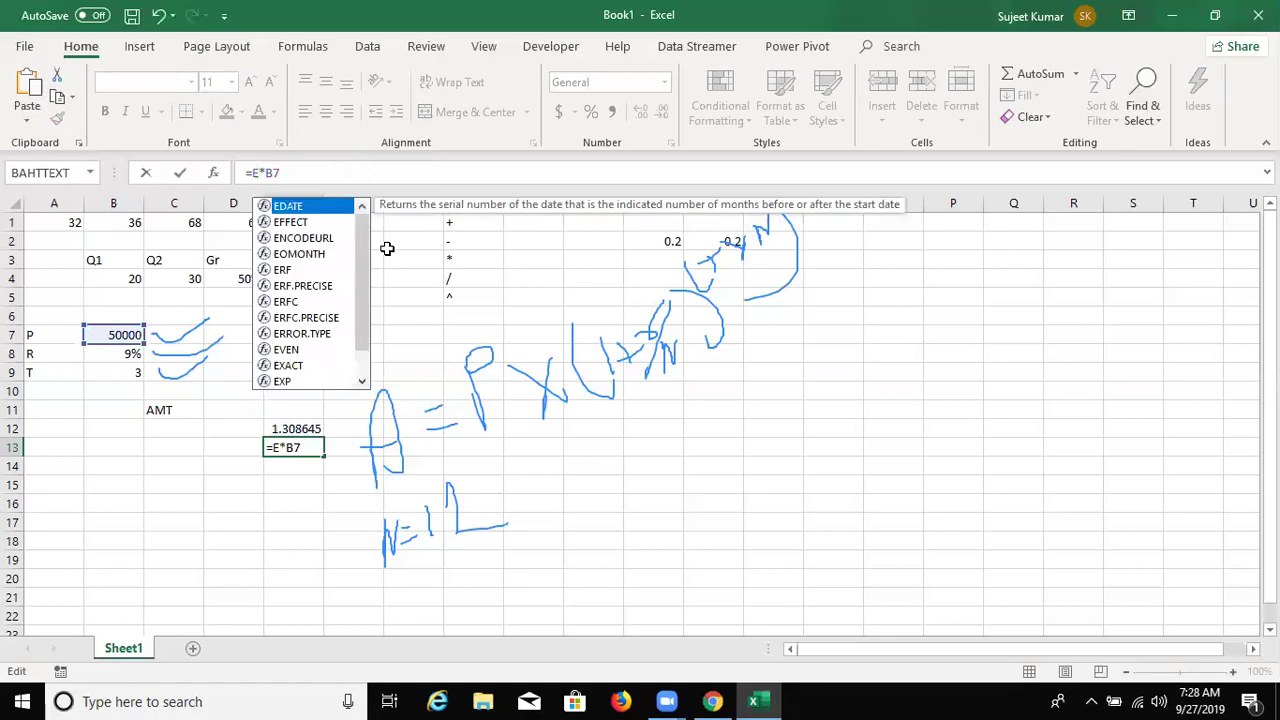
type("(")
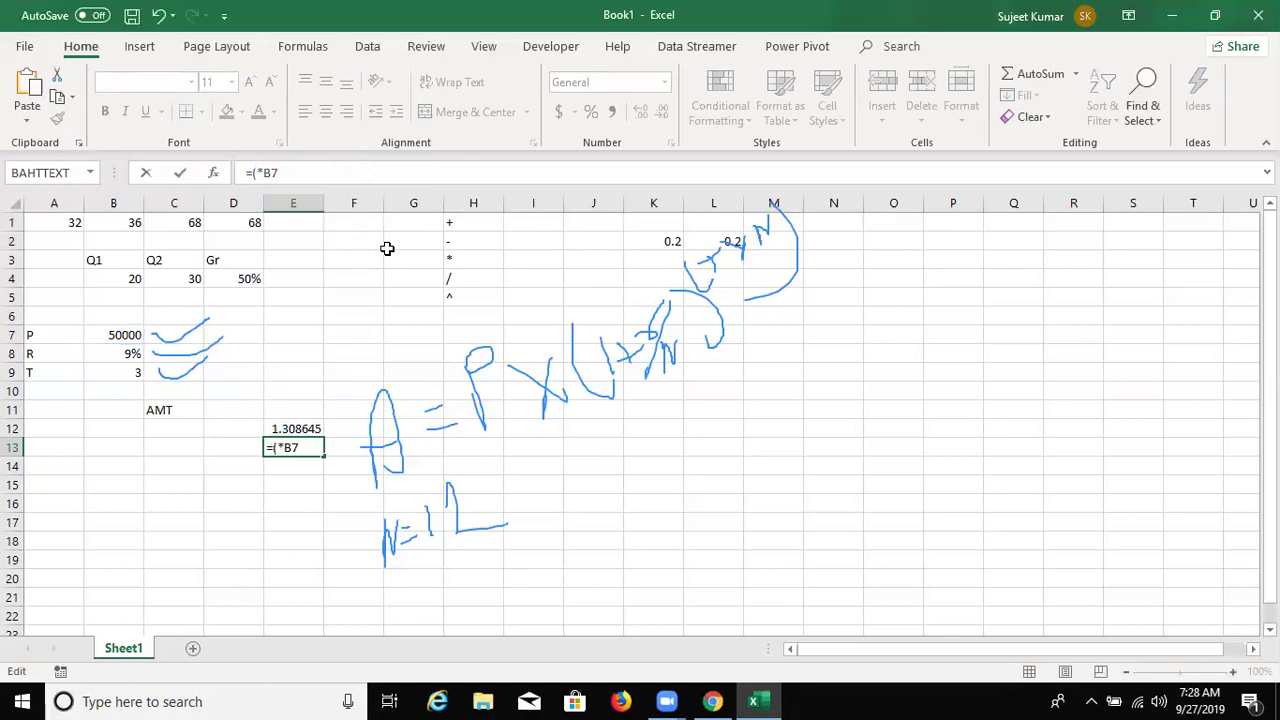
type("(1+(B8/12))^(B9*12))")
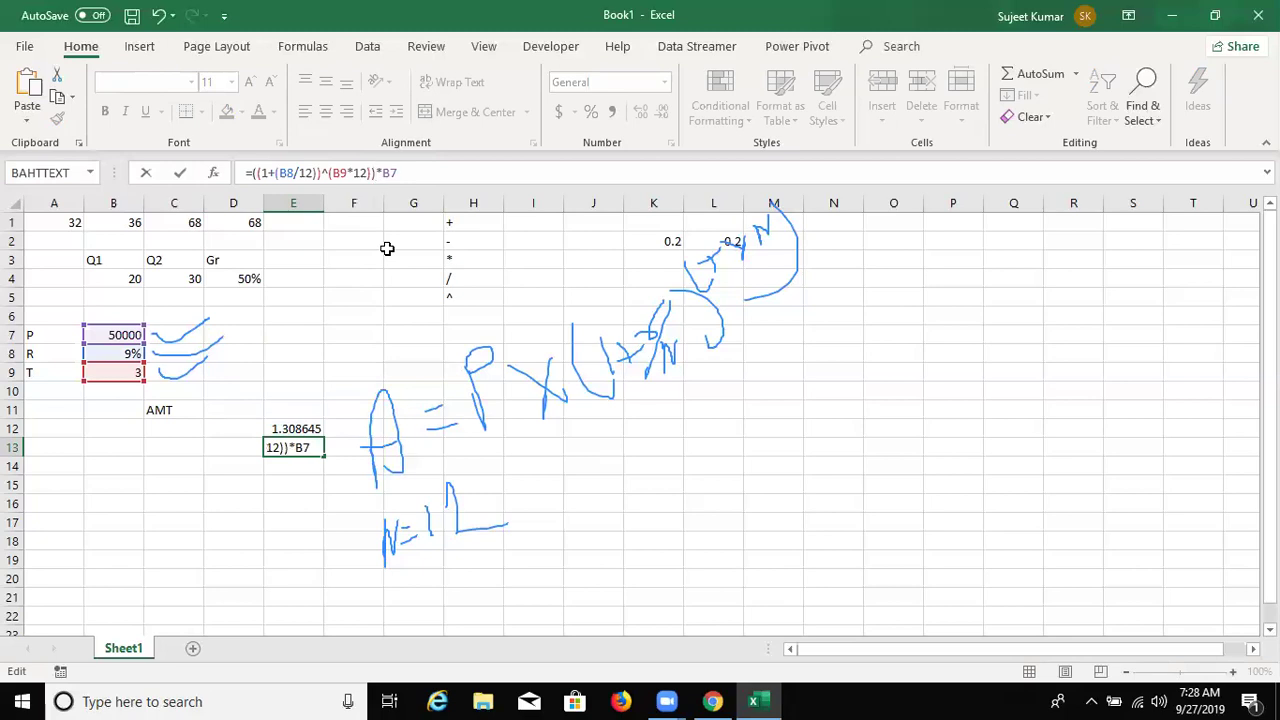
key("Return")
- Clear the now-unneeded E12 and review E13's nested formula
key("Up")
key("Up")
key("Delete")
key("Down")
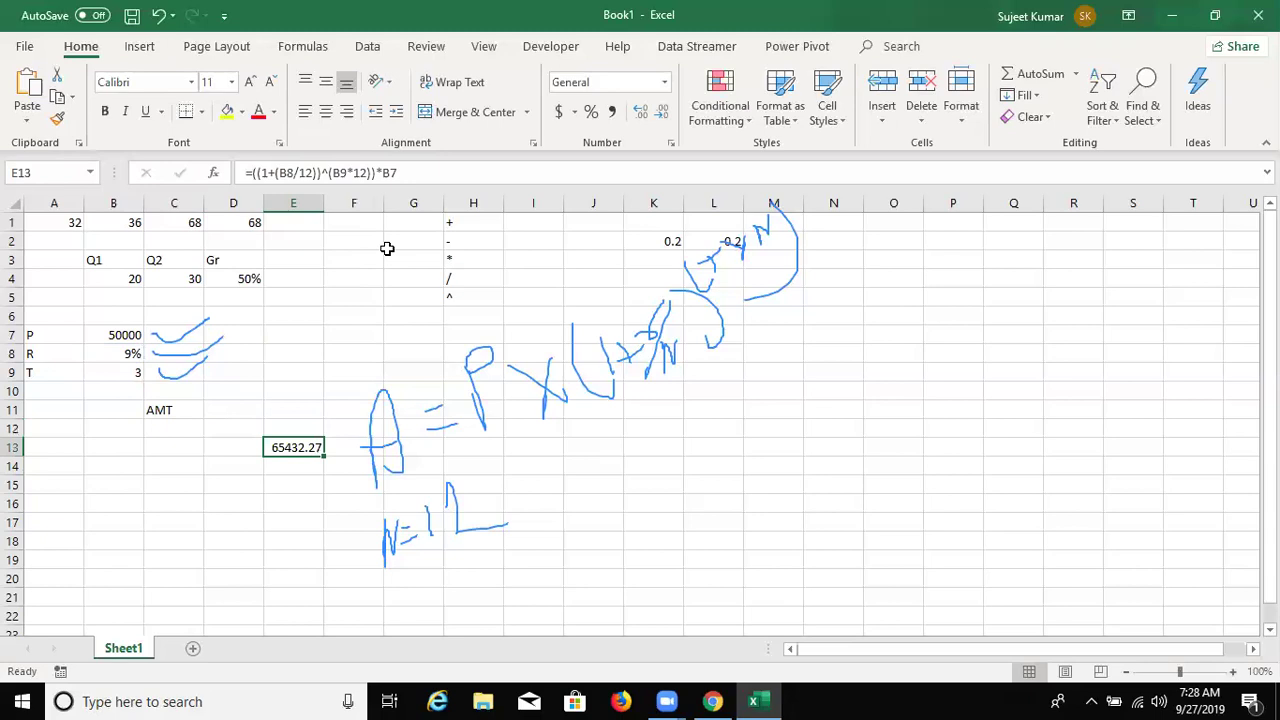
key("F2")
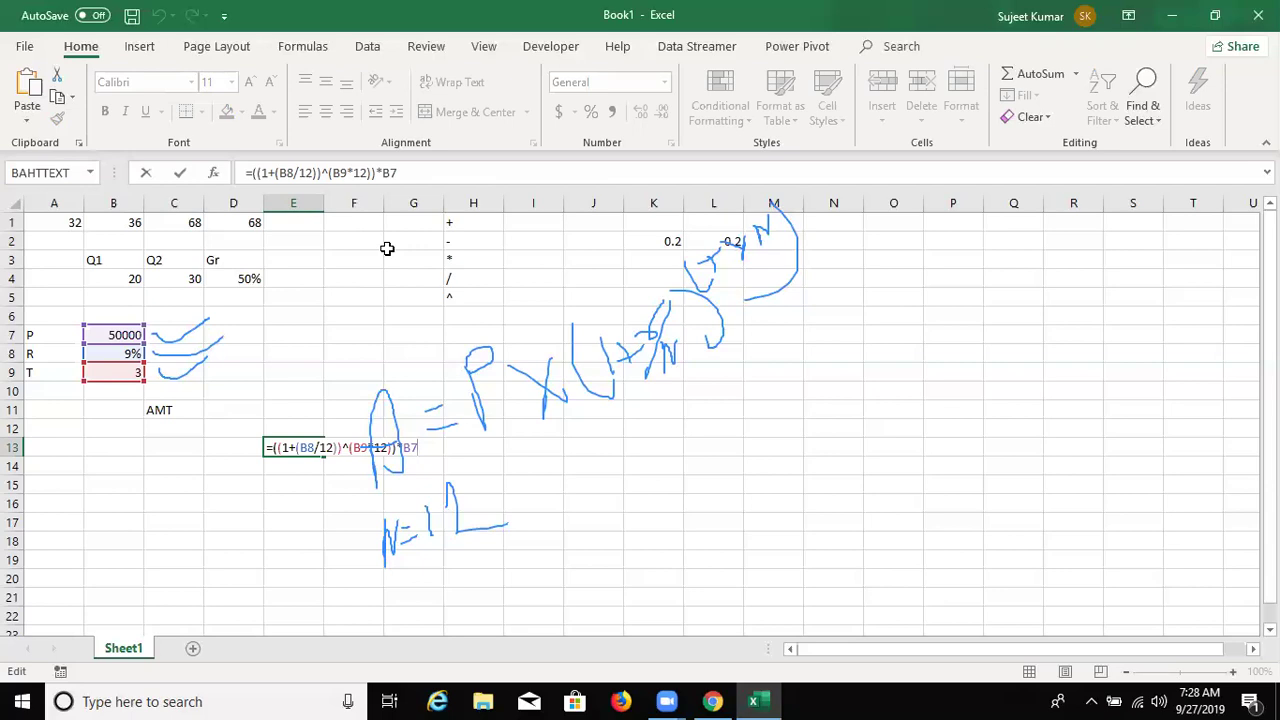
- Copy E13's formula =((1+(B8/12))^(B9*12))*B7 into D11 beside AMT
key("ctrl+Return")
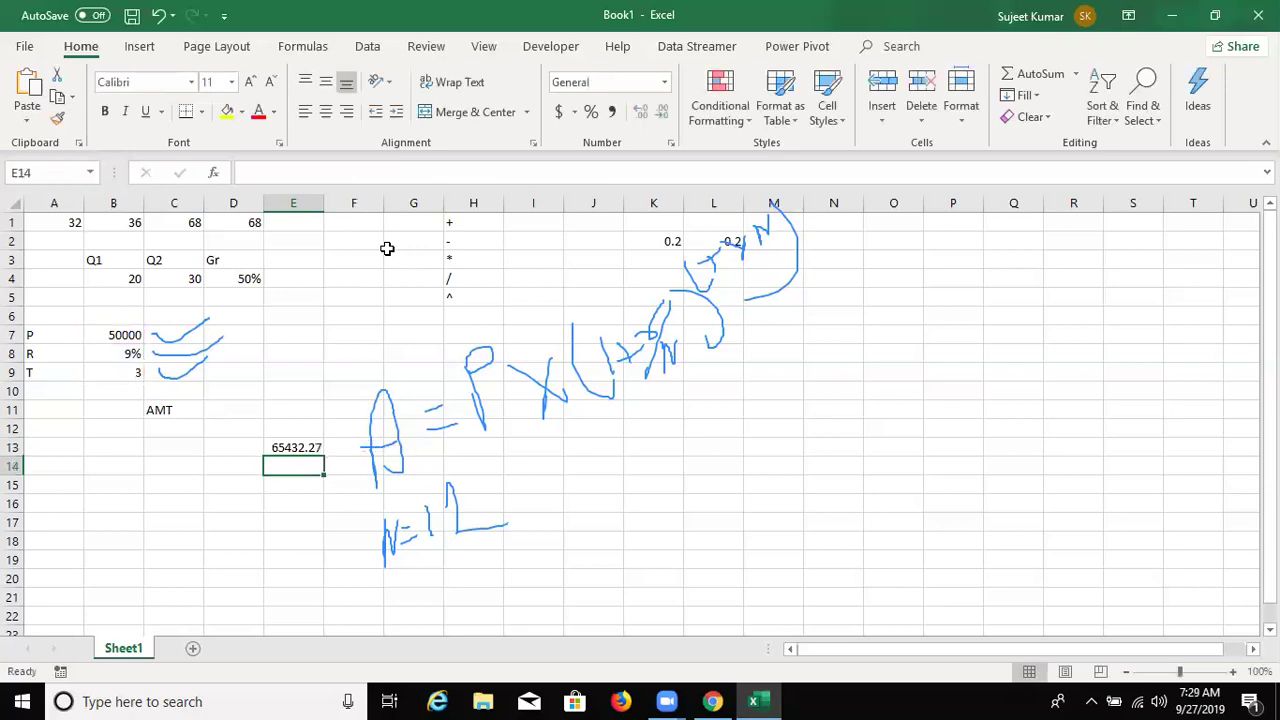
key("Up")
key("Left")
key("Left")
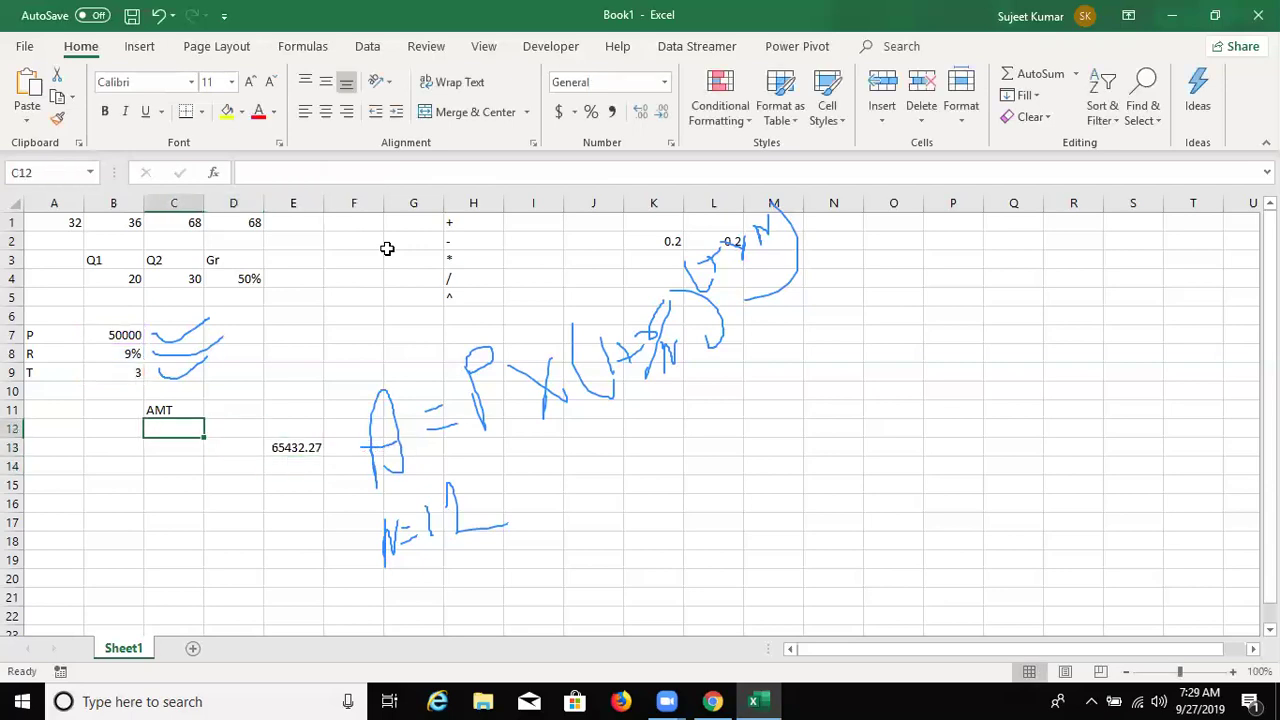
key("Right")
key("Up")
key("Down")
key("Down")
key("Right")
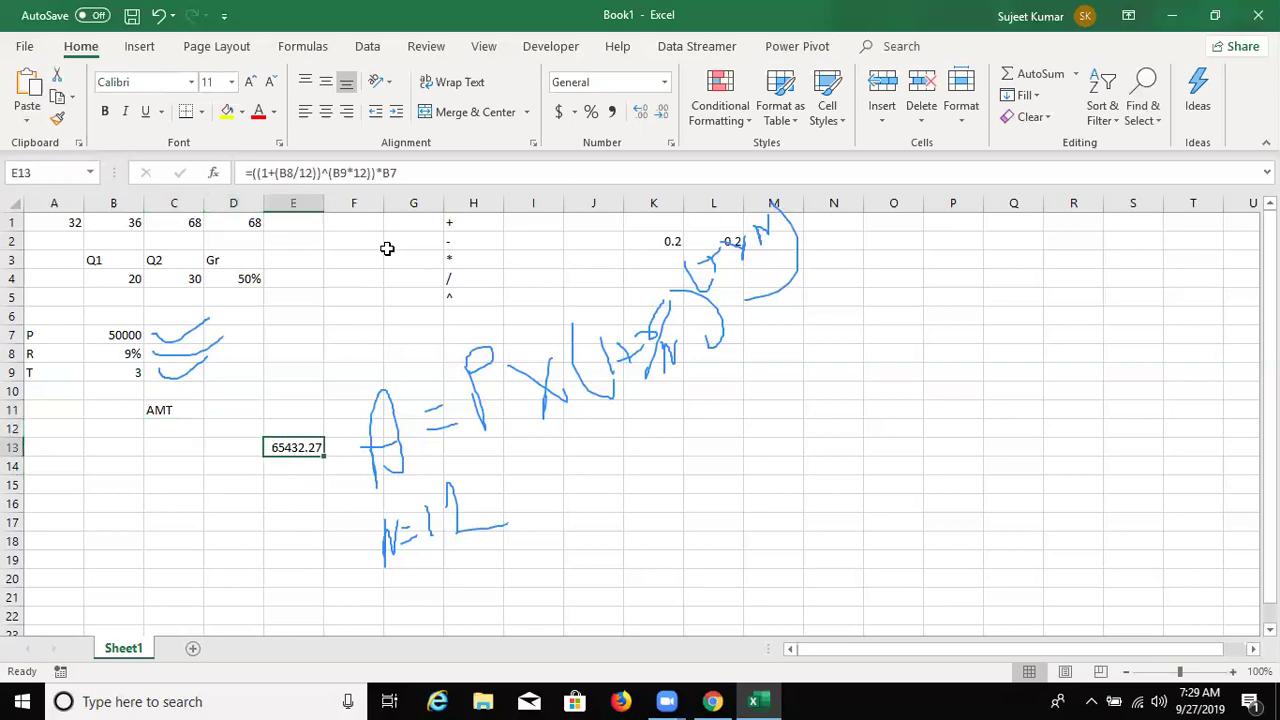
key("ctrl+c")
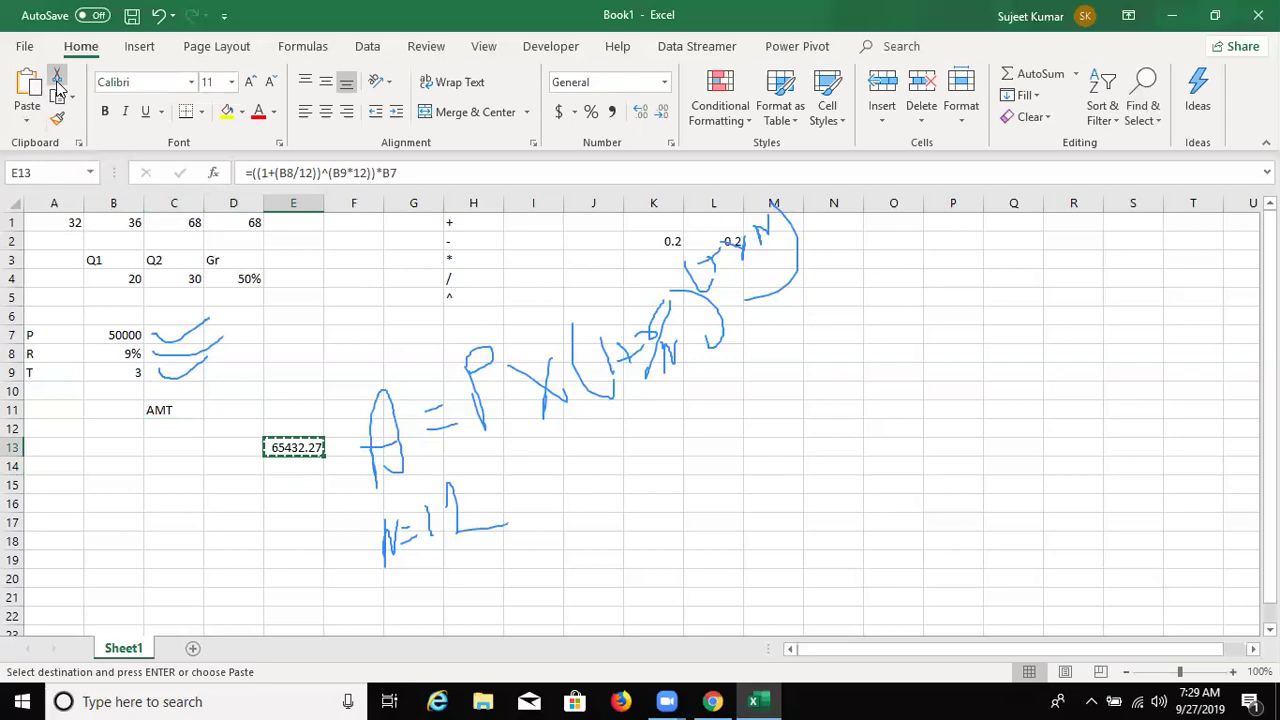
left_click(233, 410)
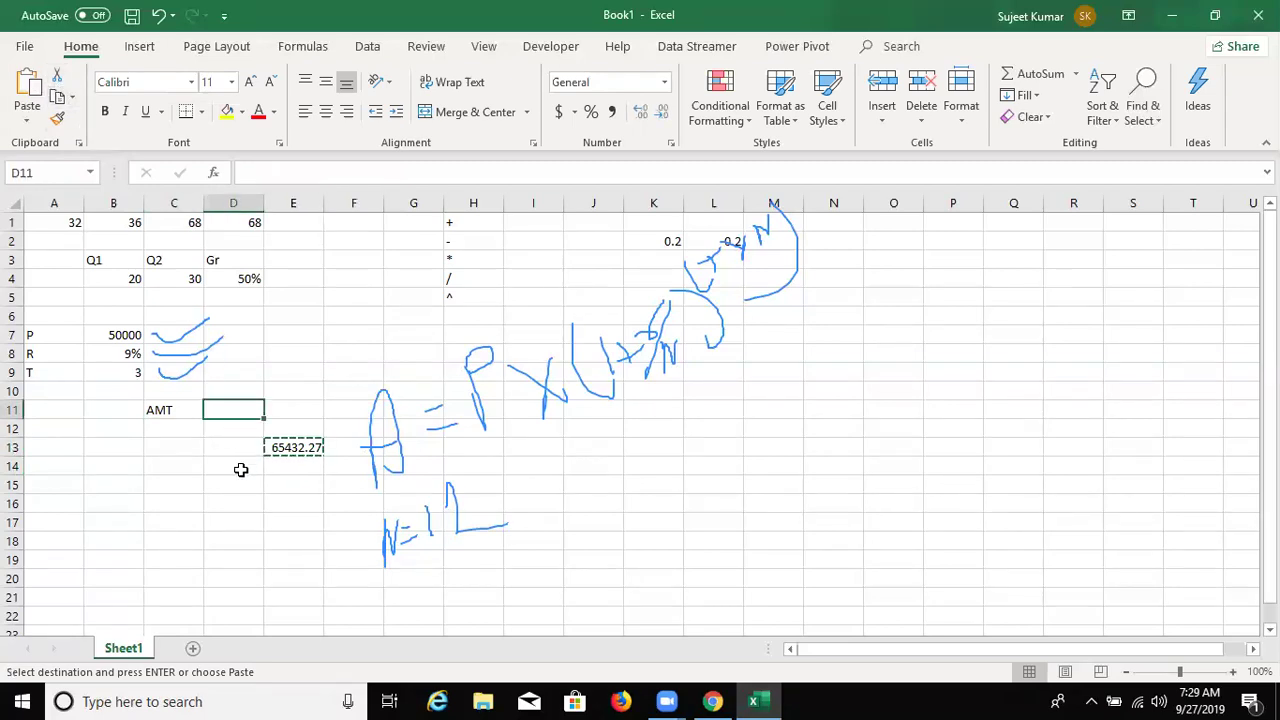
key("Return")
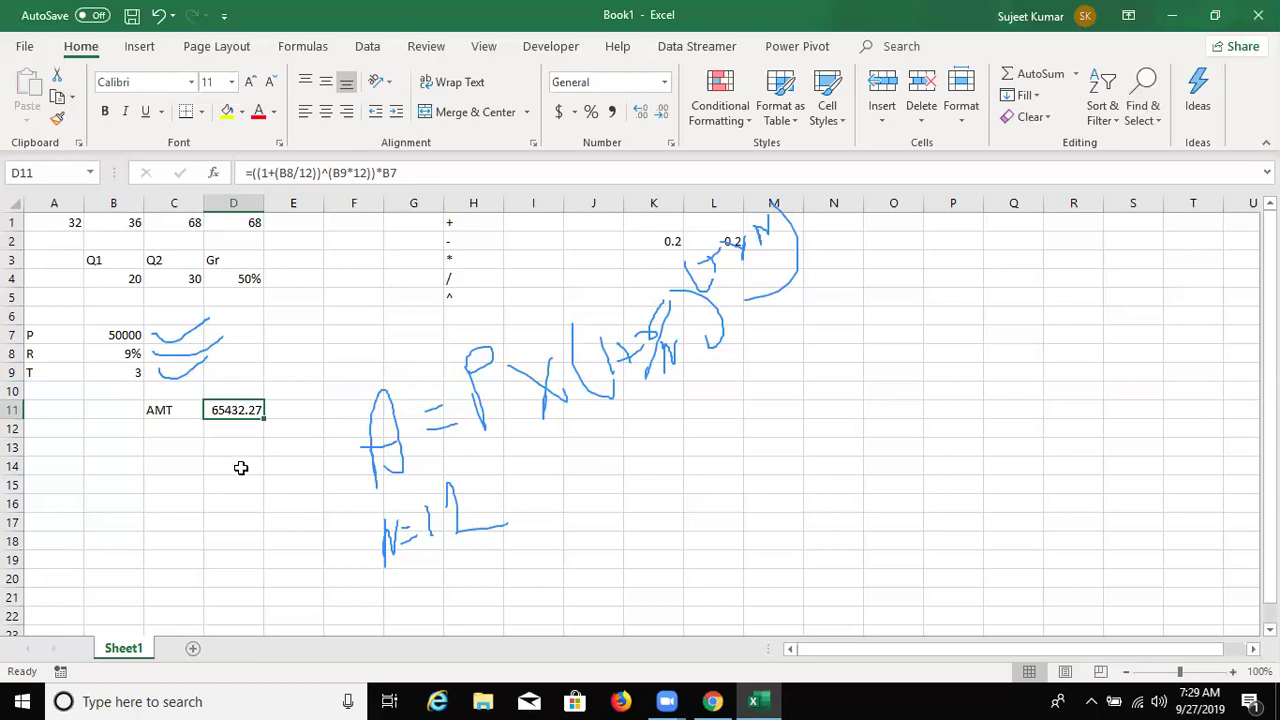
left_click(289, 455)
left_click(251, 409)
left_click_drag(287, 409, 325, 469)
left_click(302, 452)
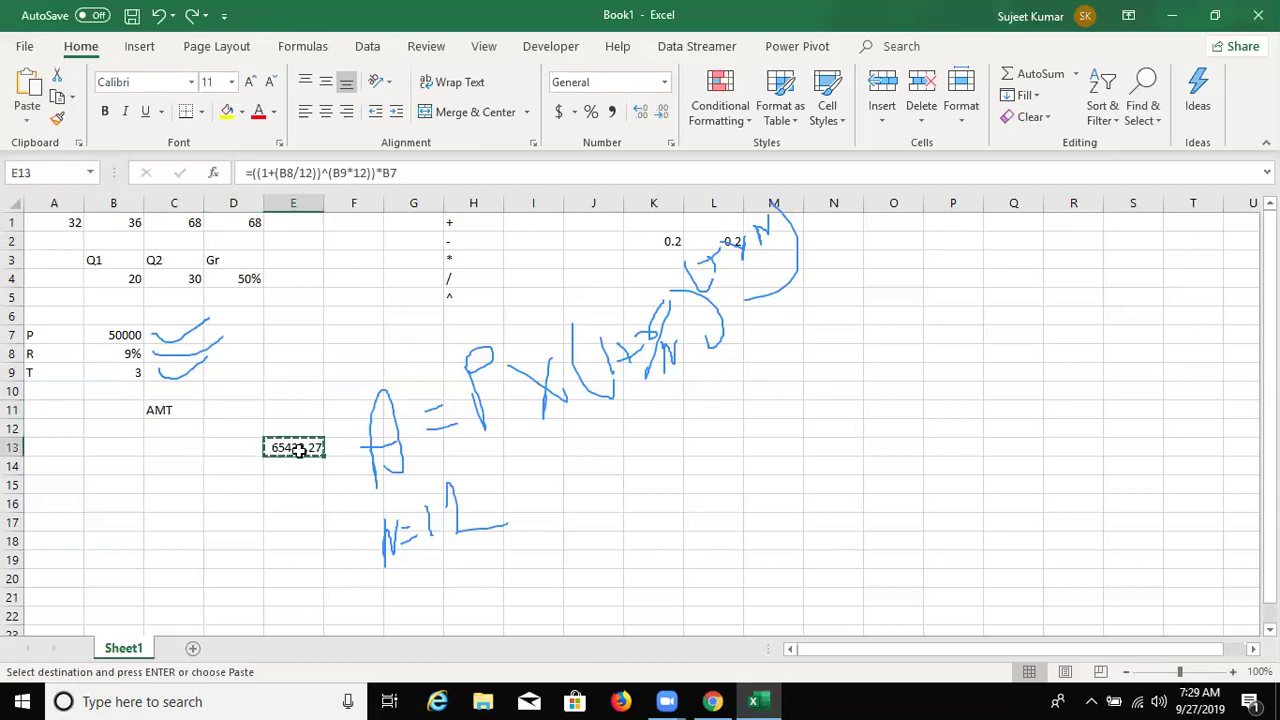
left_click(135, 484)
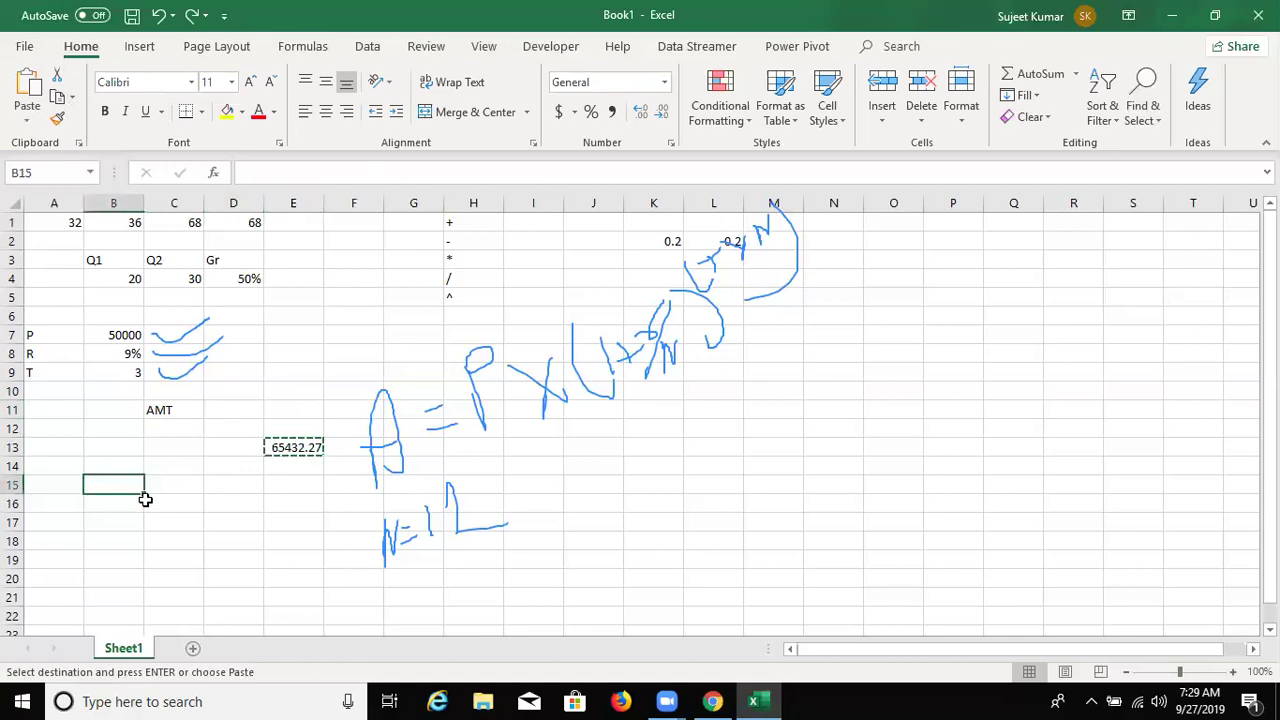
key("ctrl+v")
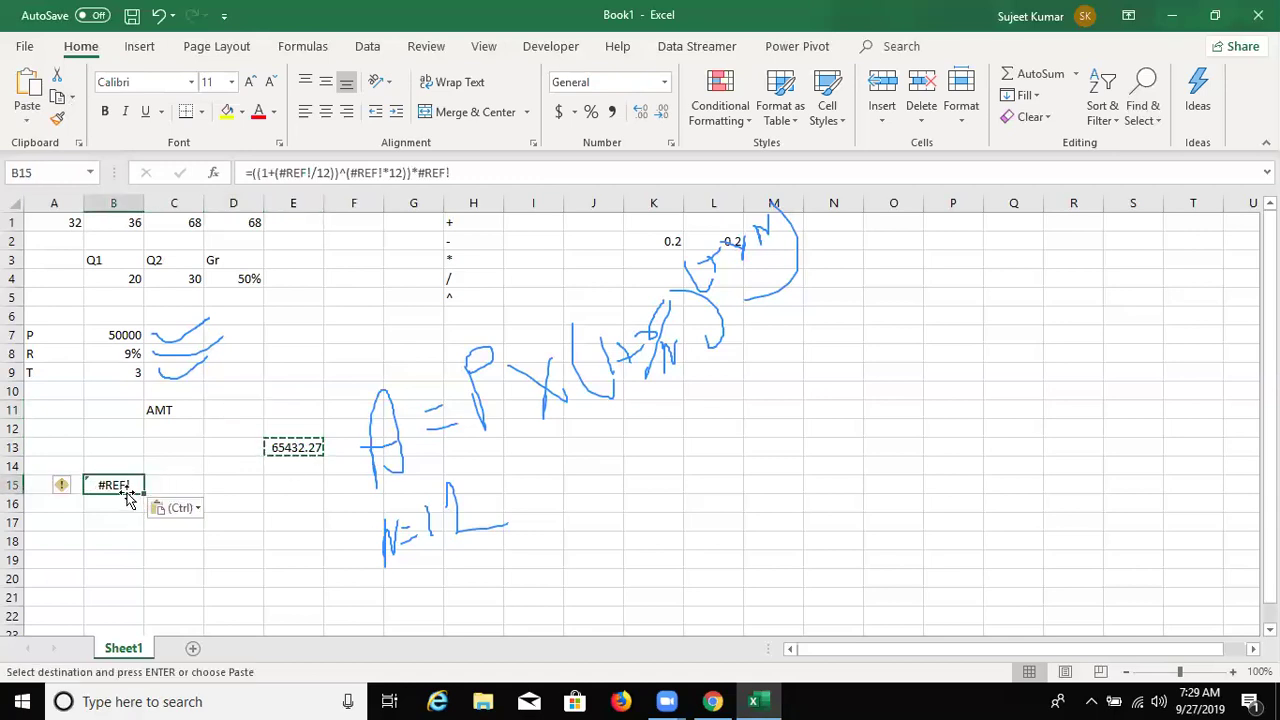
left_click(285, 448)
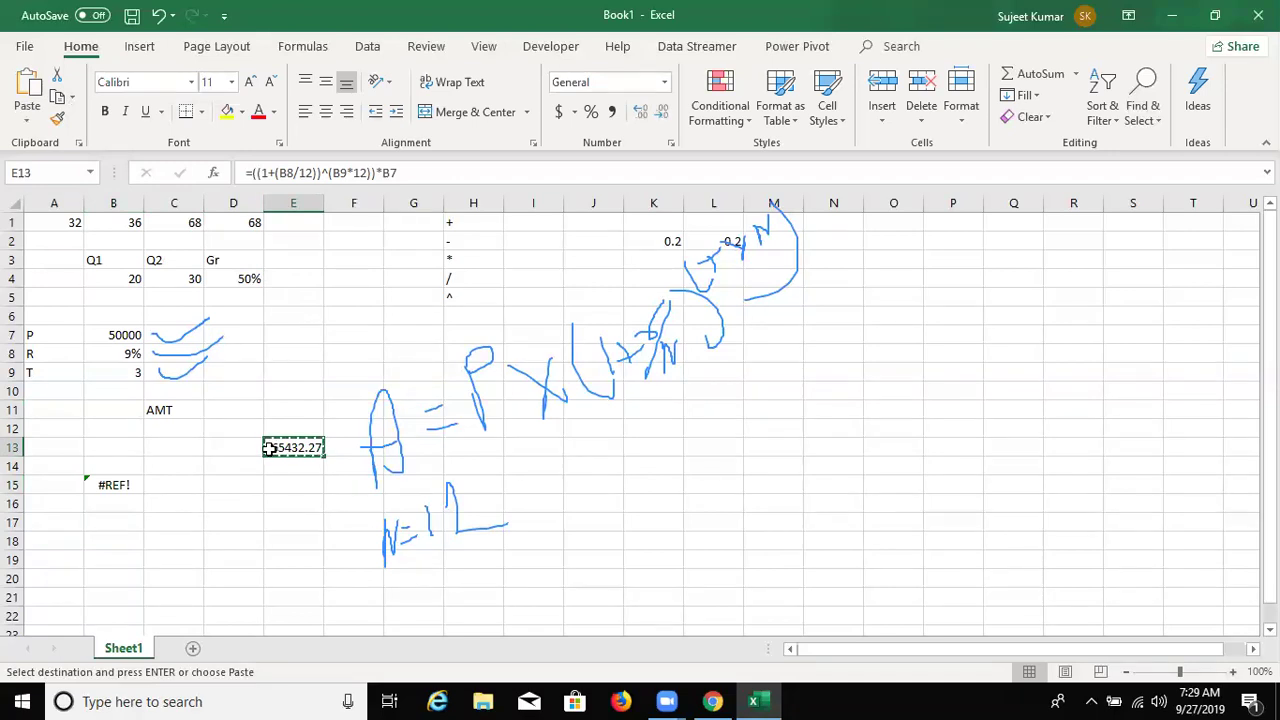
left_click(228, 422)
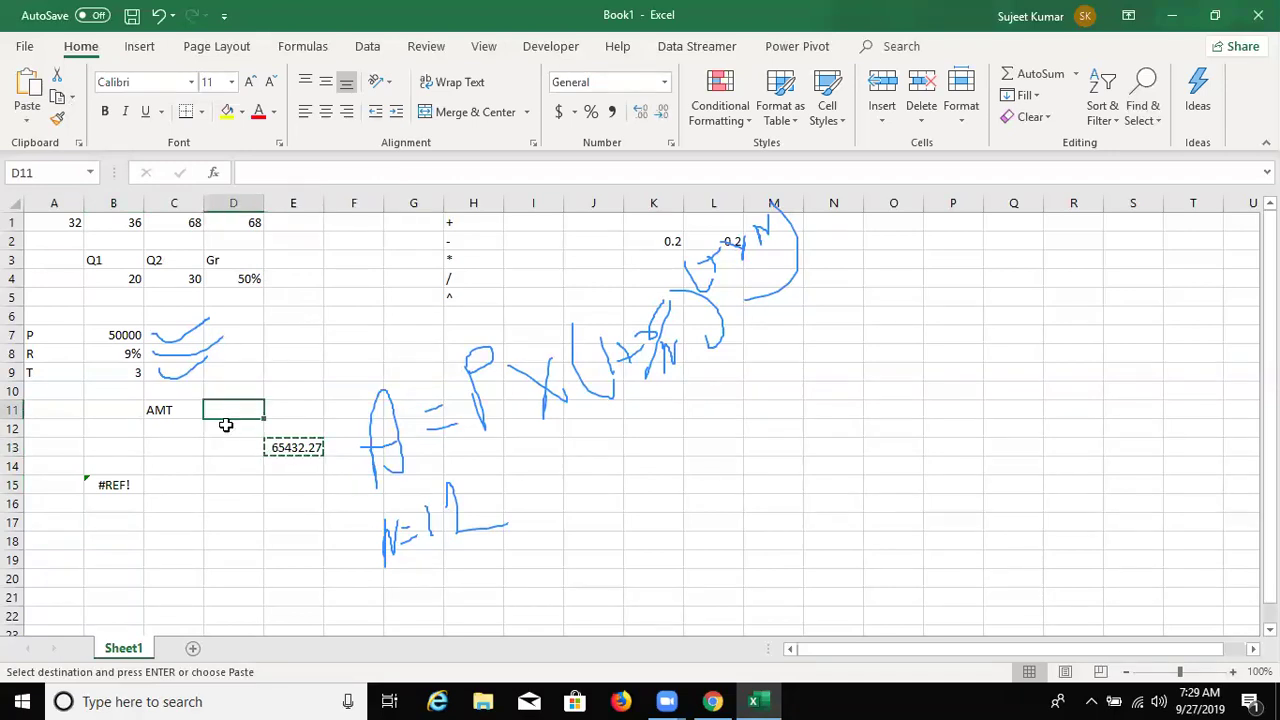
key("Return")
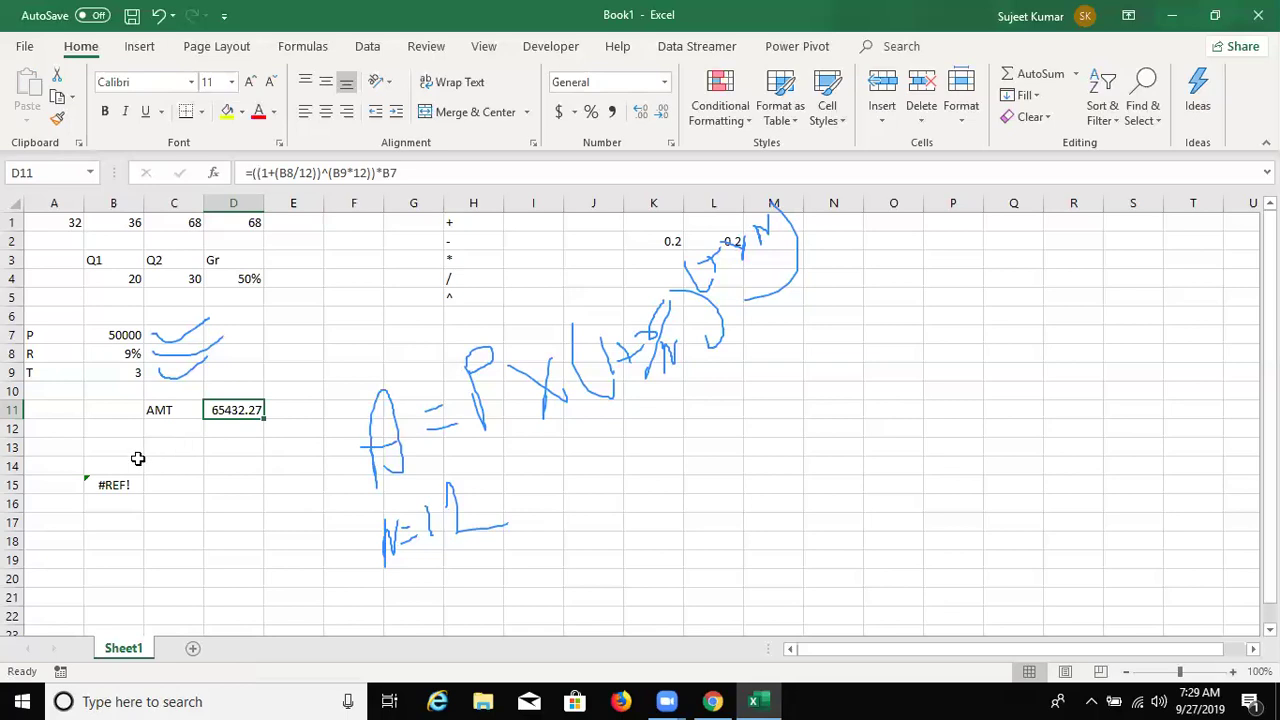
left_click_drag(131, 463, 128, 505)
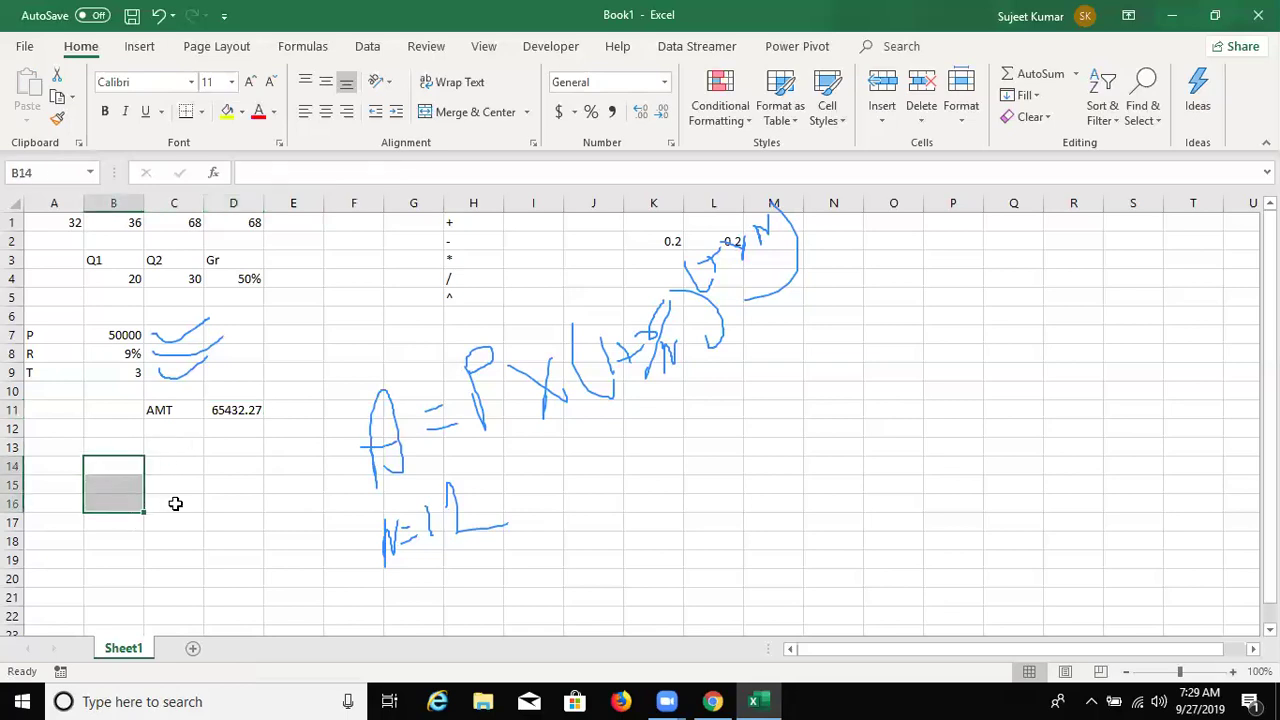
left_click(297, 469)
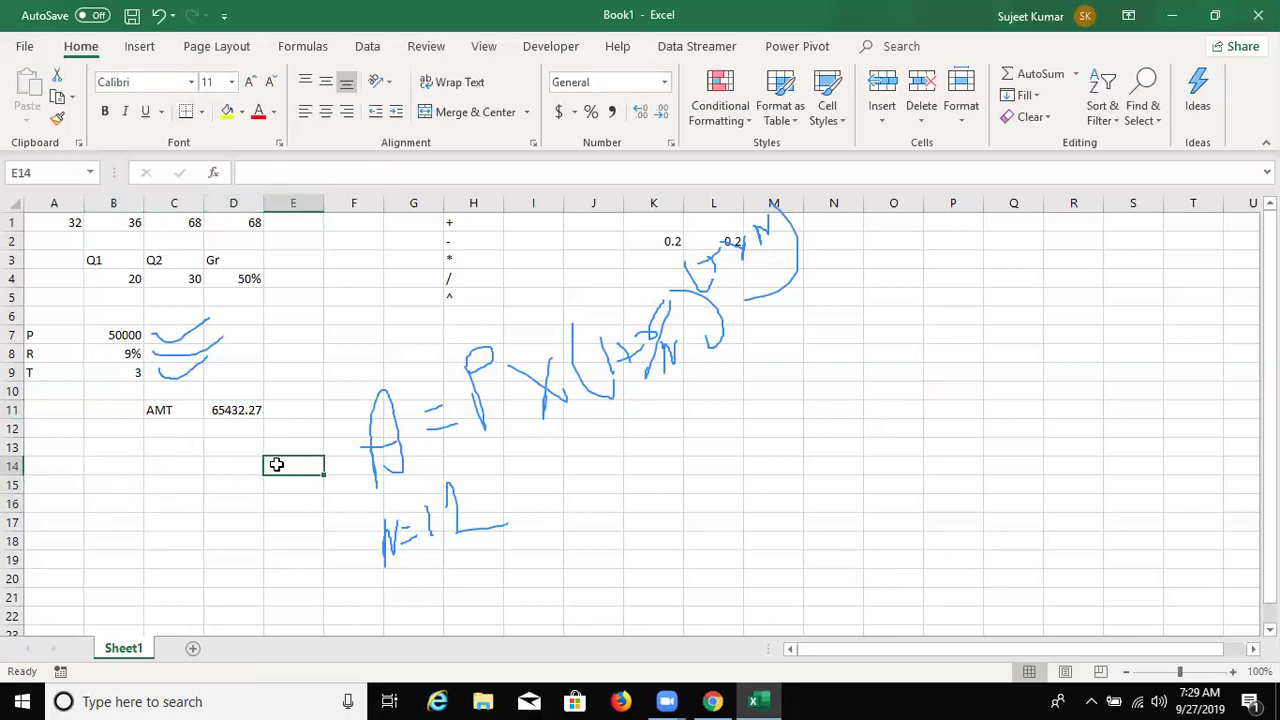
left_click(248, 411)
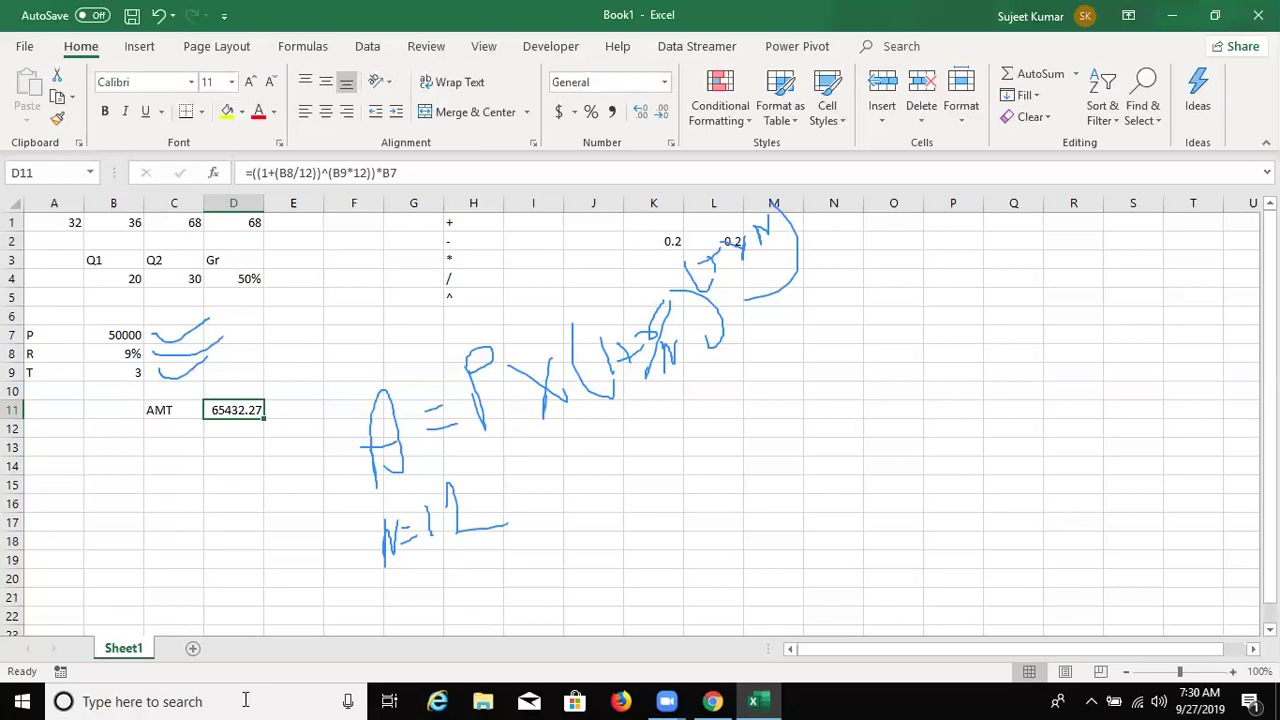
- Add a new Sheet2 and erase all the ink drawings
left_click(193, 650)
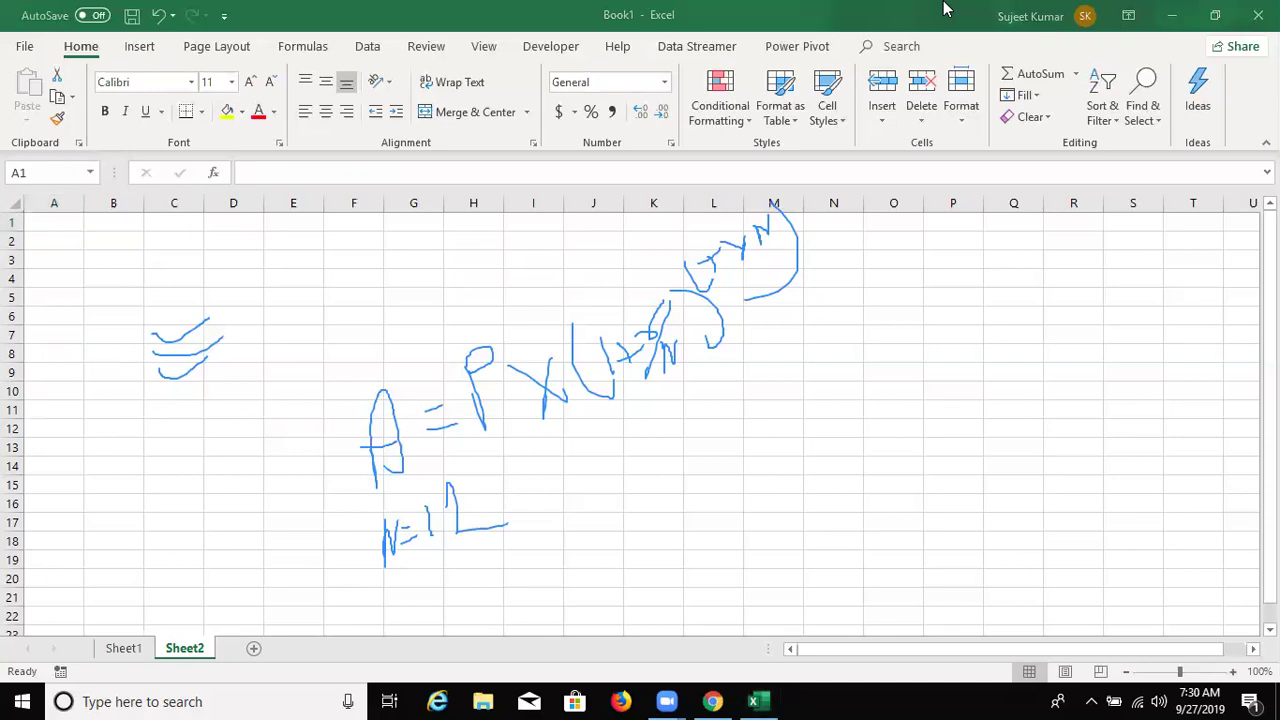
key("e")
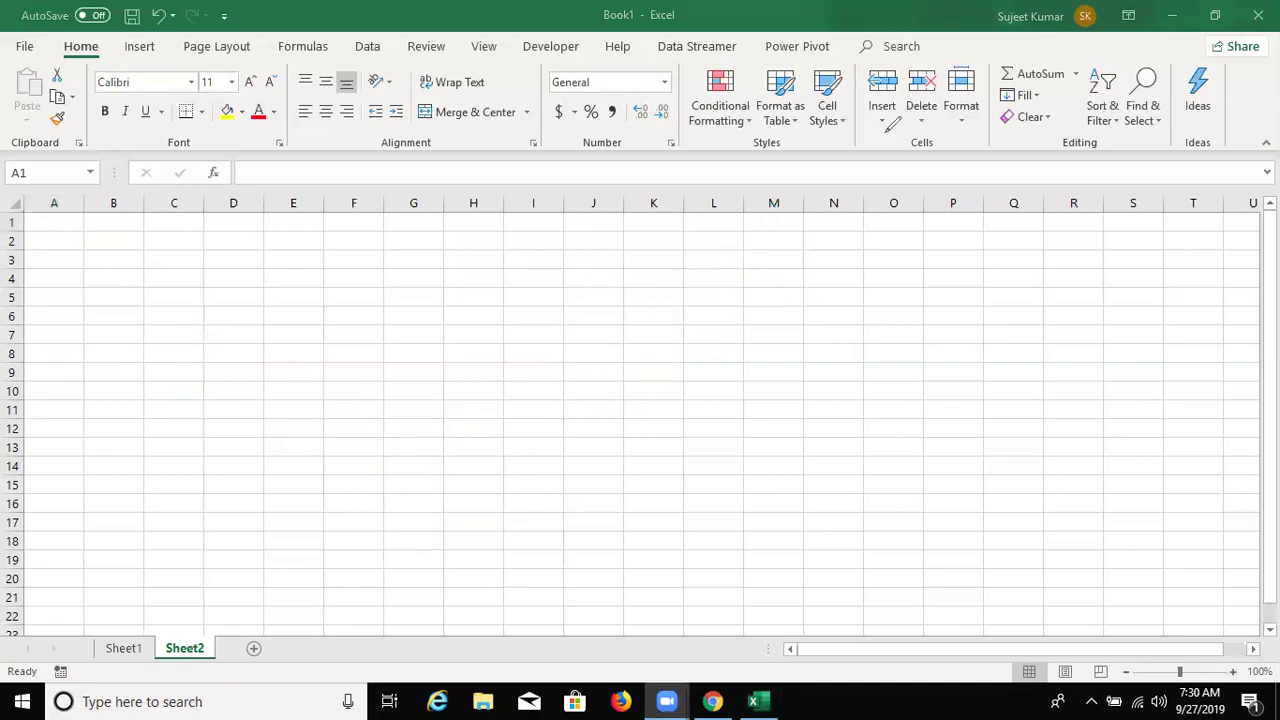
key("Escape")
- Enter 25, 36, 63, 25, 63, 63 down cells A1 to A6
type("25")
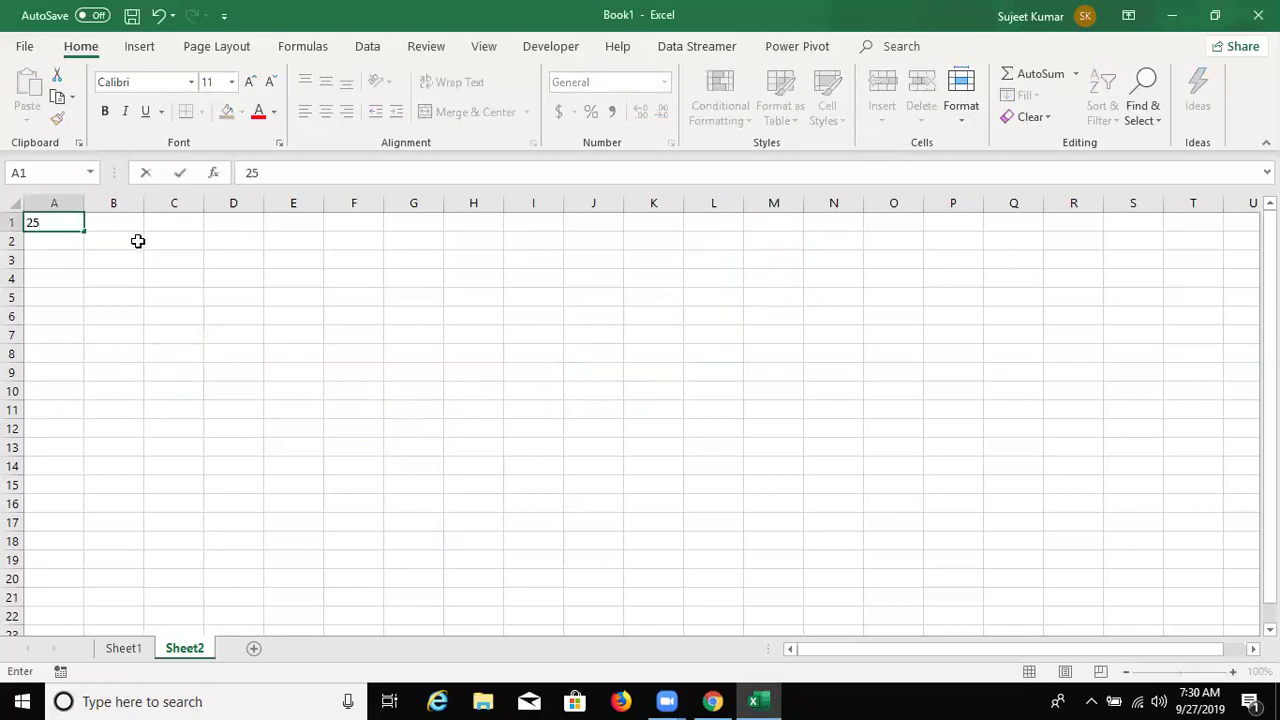
key("Return")
type("36")
key("Return")
type("63")
key("Return")
type("25")
key("Return")
type("63")
key("Return")
type("63")
key("Return")
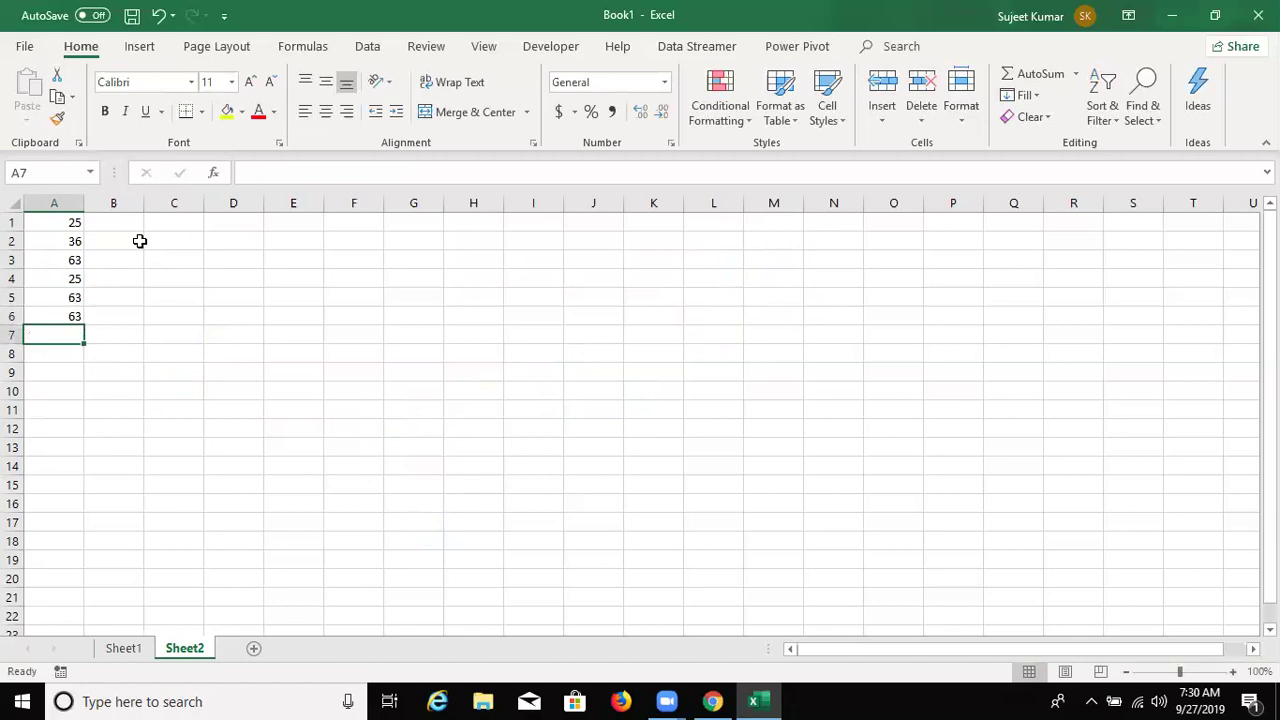
- Enter =SUM(A1:A6) in C1 to total column A (275)
left_click(158, 229)
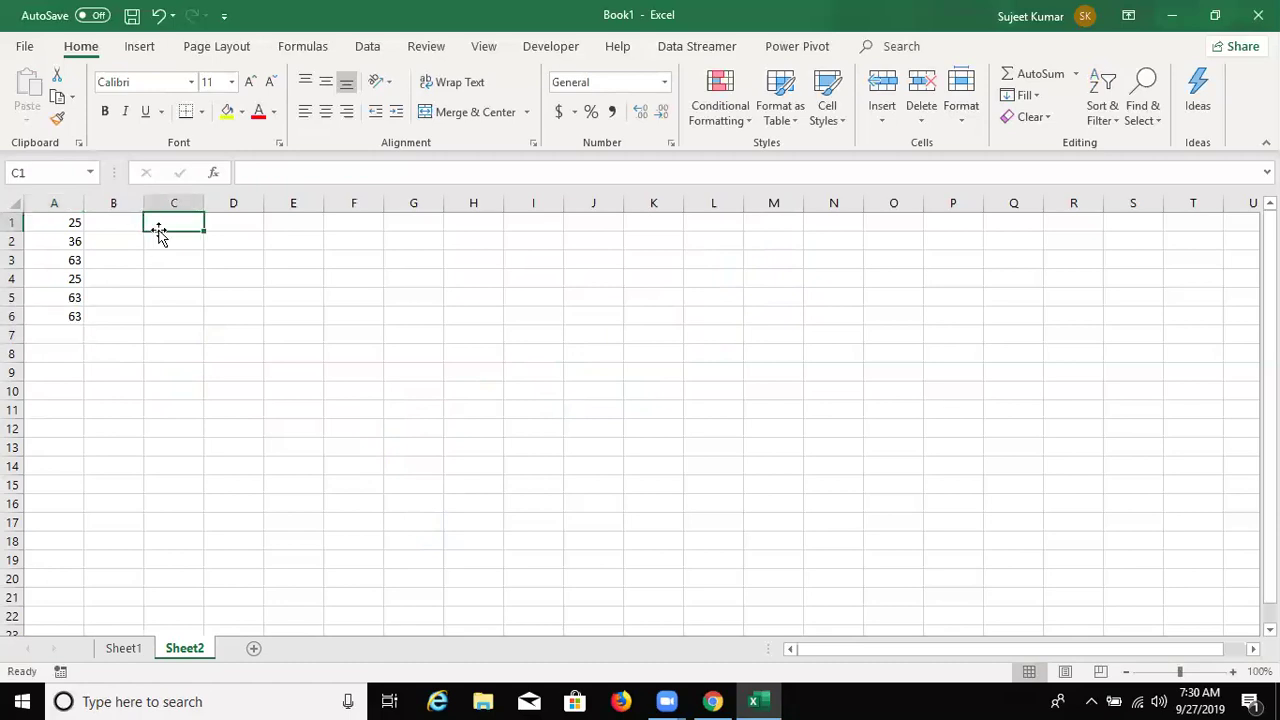
type("=SUM(")
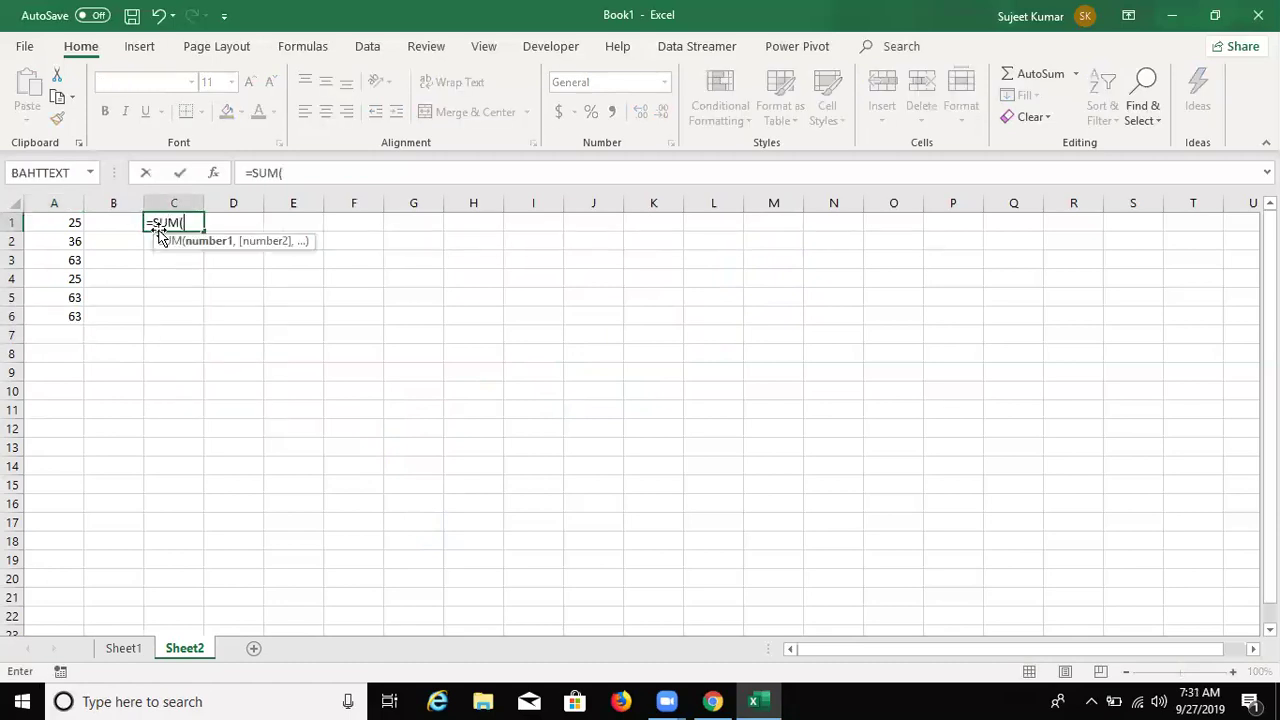
key("Left")
key("Left")
key("ctrl+shift+Down")
key("ctrl+Return")
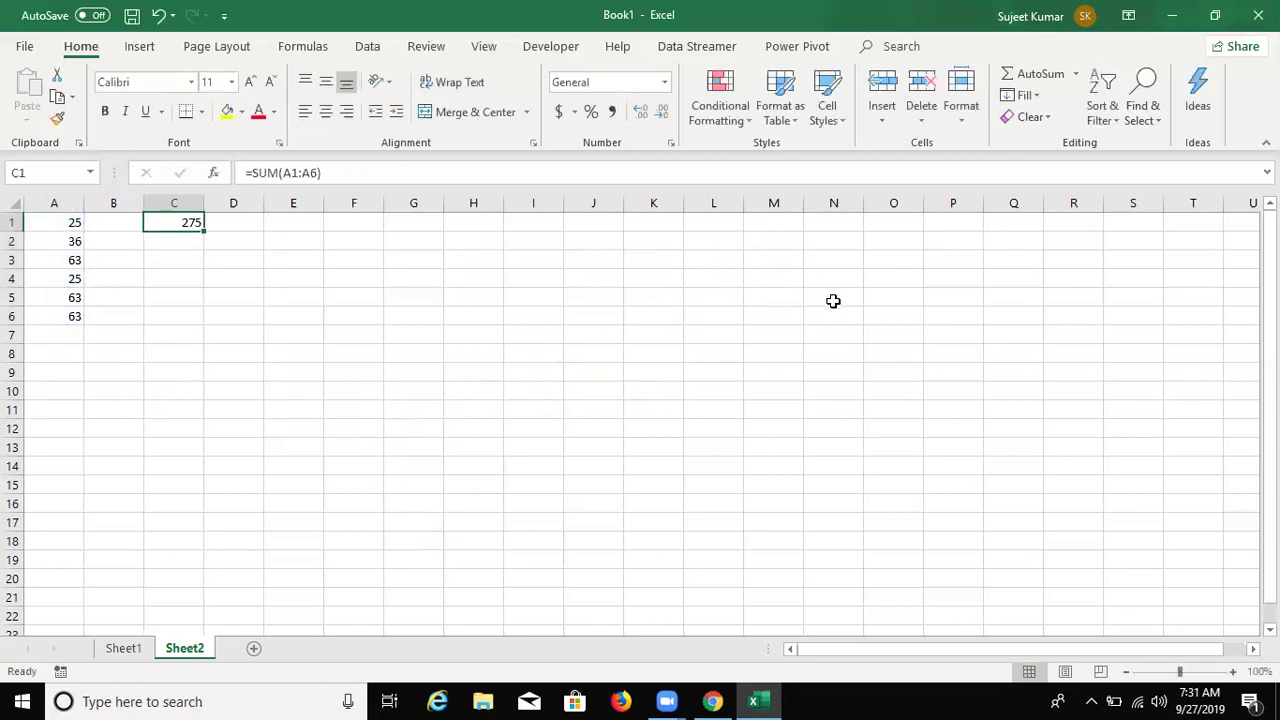
- Enter =AVERAGE(A1:A6) in C2, correcting the AVERAGEA suggestion to AVERAGE
key("Down")
type("=AV")
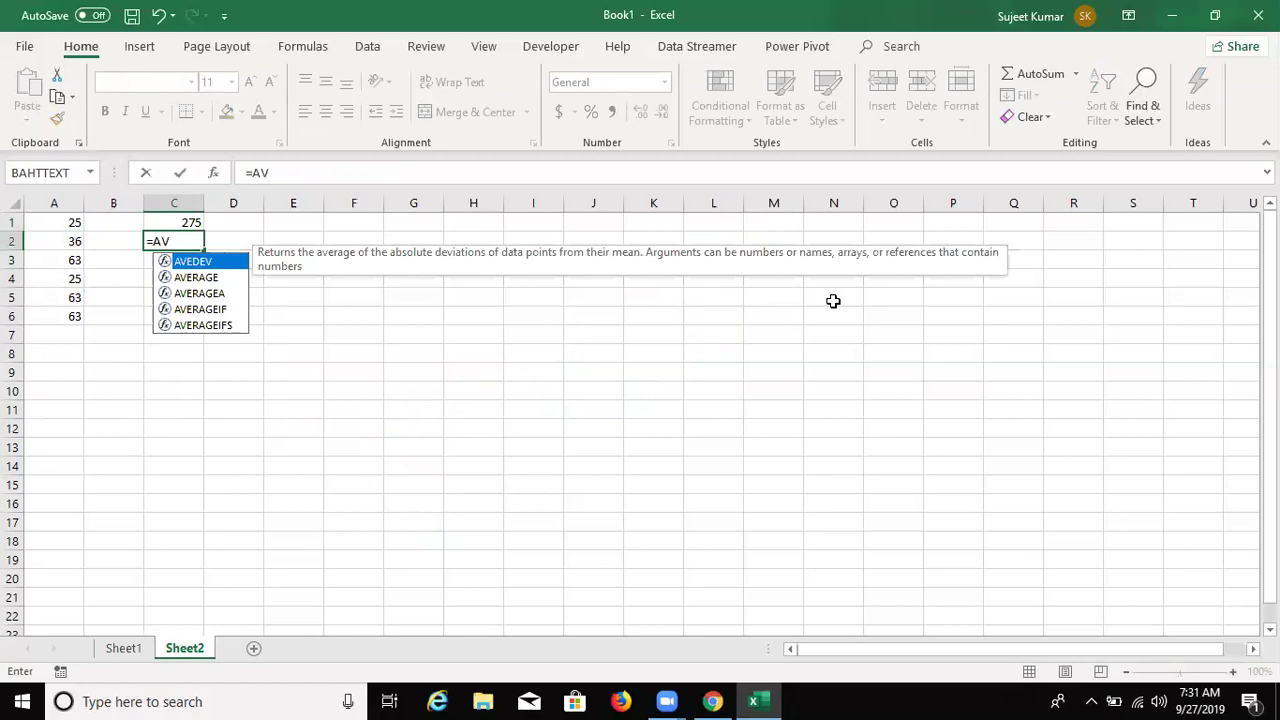
key("Down")
key("Down")
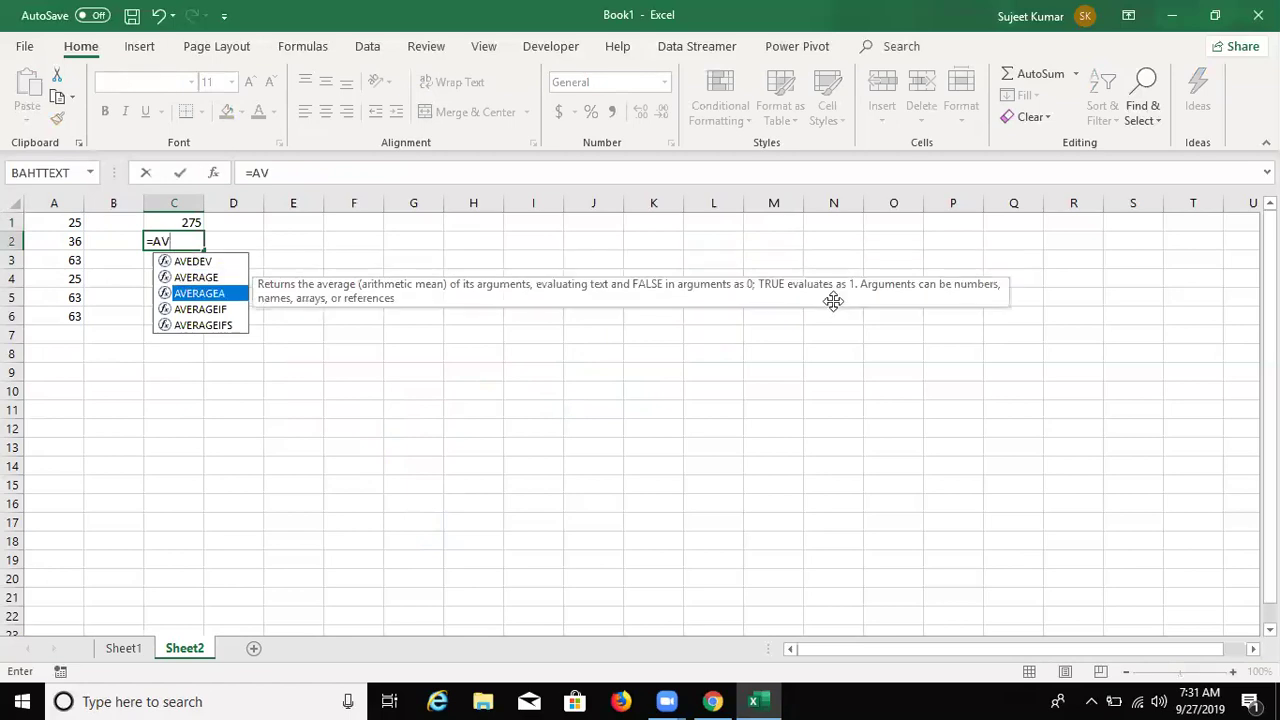
key("Tab")
key("Left")
key("Left")
key("Up")
key("ctrl+shift+Down")
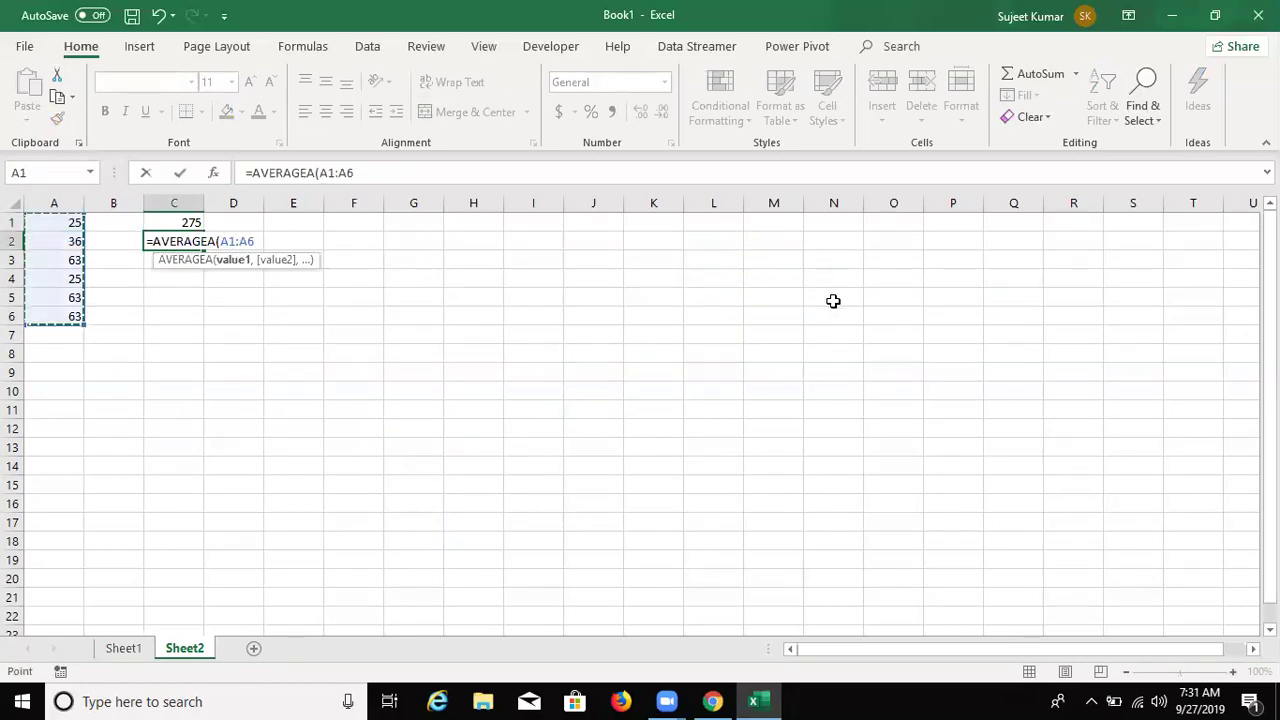
key("Return")
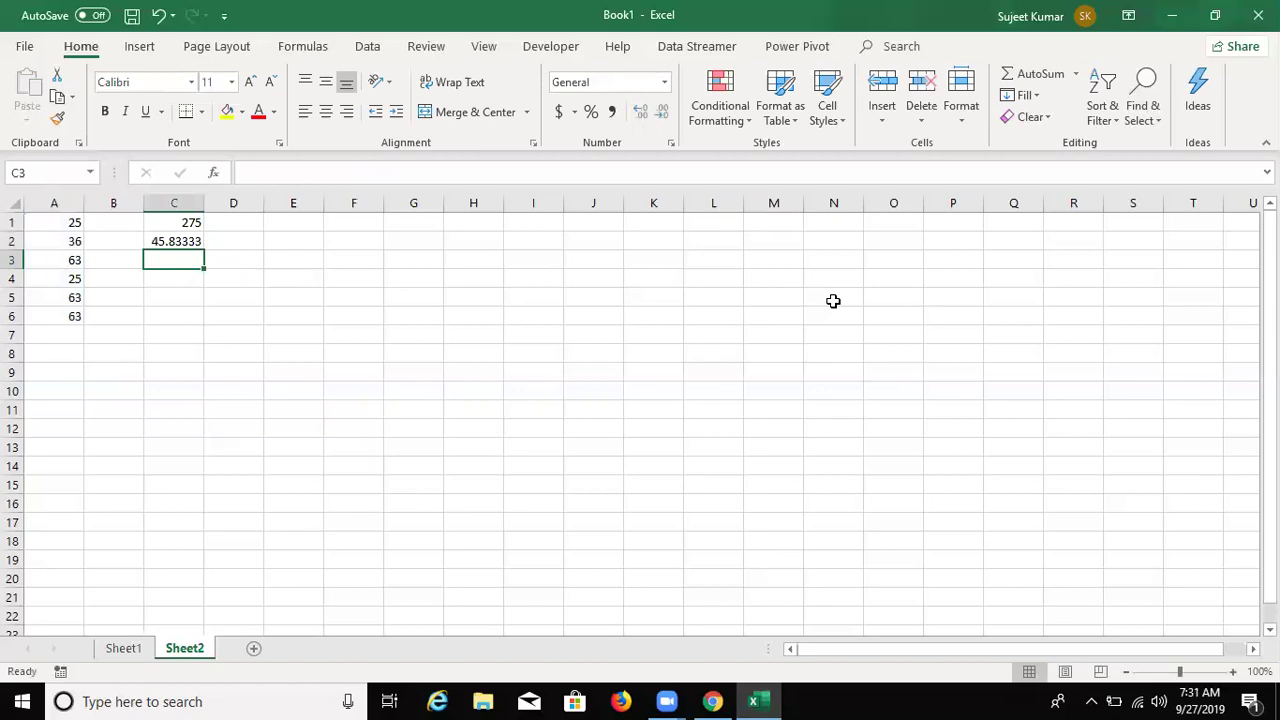
key("Up")
key("F2")
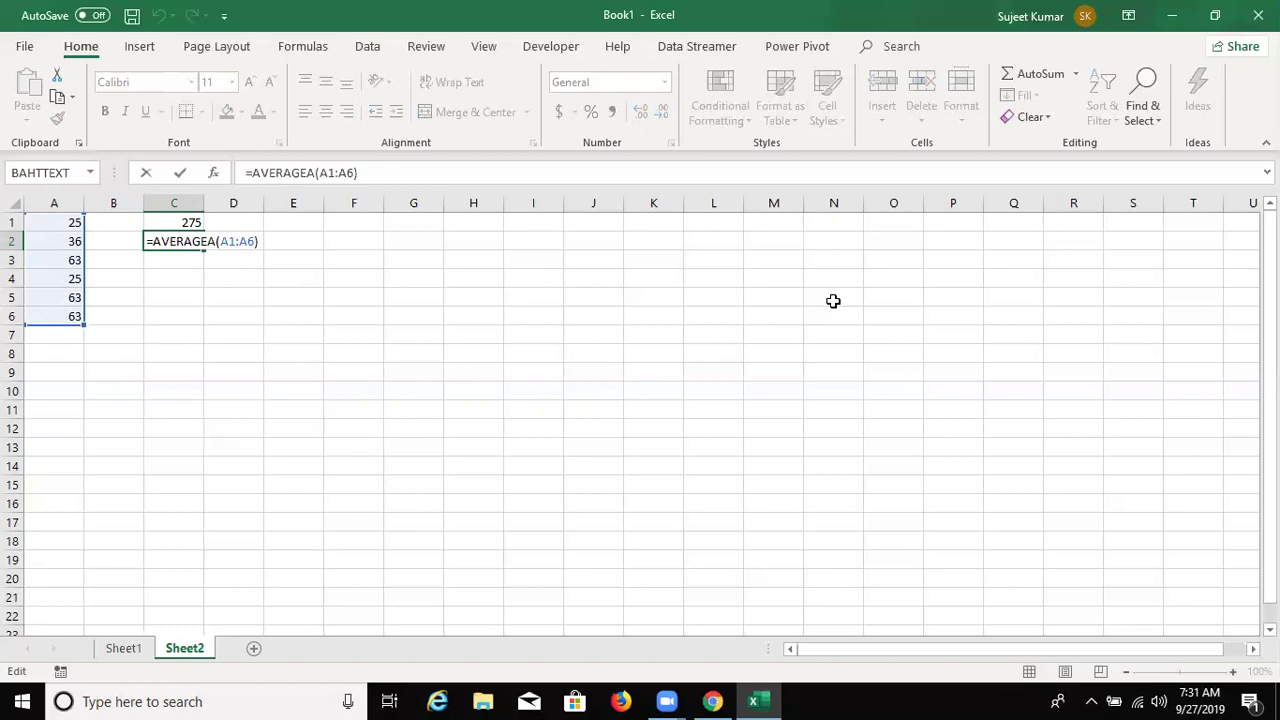
key("Left")
key("Left")
key("Left")
key("Left")
key("Left")
key("Left")
key("Left")
key("BackSpace")
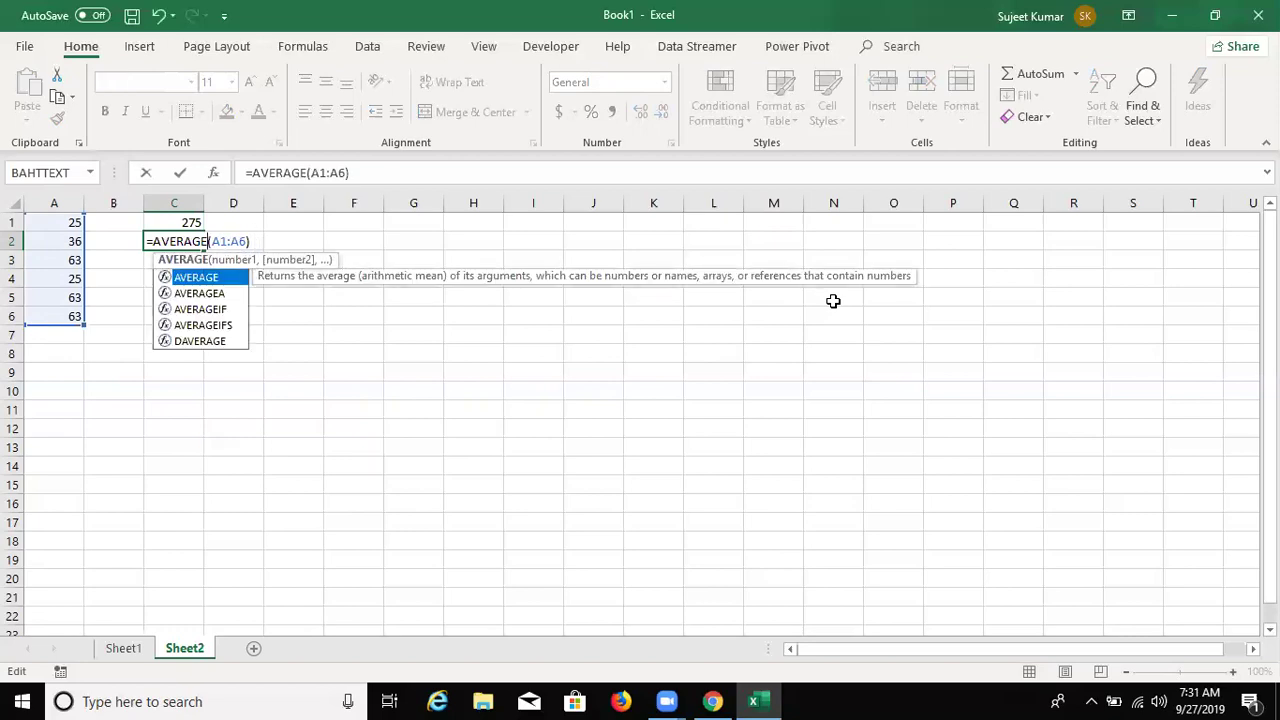
key("Return")
- Put TRUE in A2 and switch C2 to AVERAGEA to compare the result
key("Up")
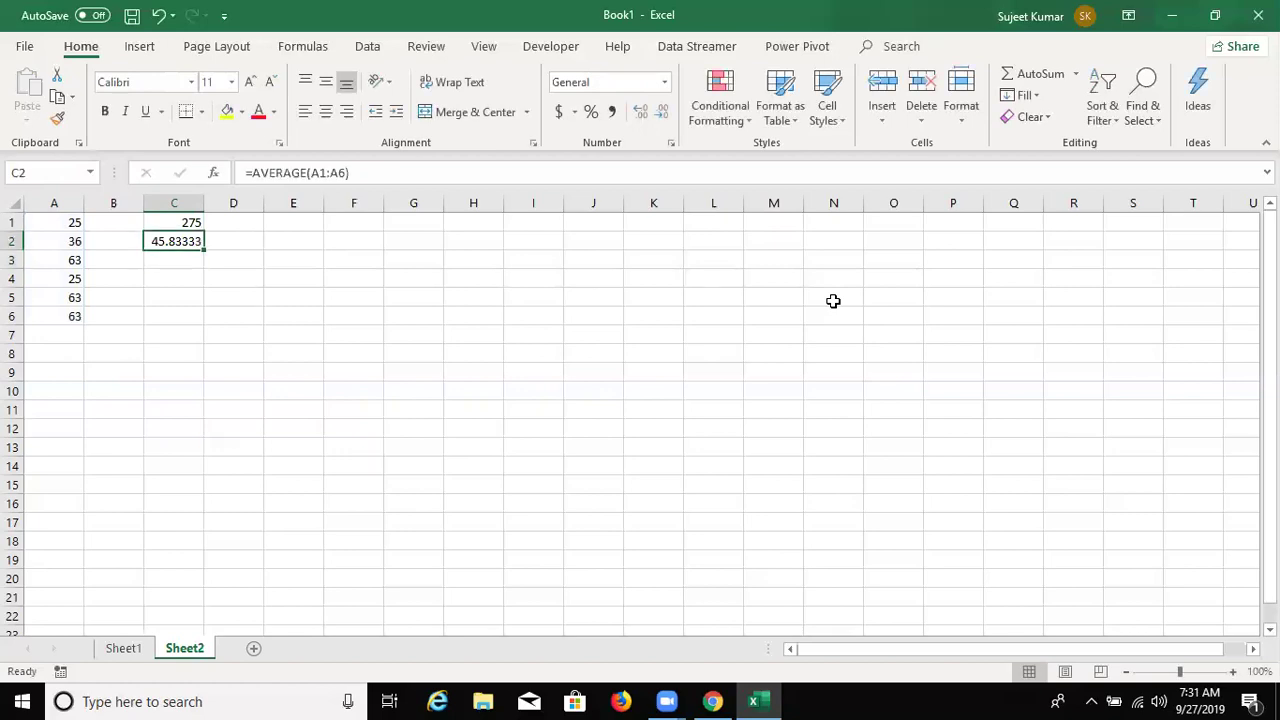
key("Left")
key("Left")
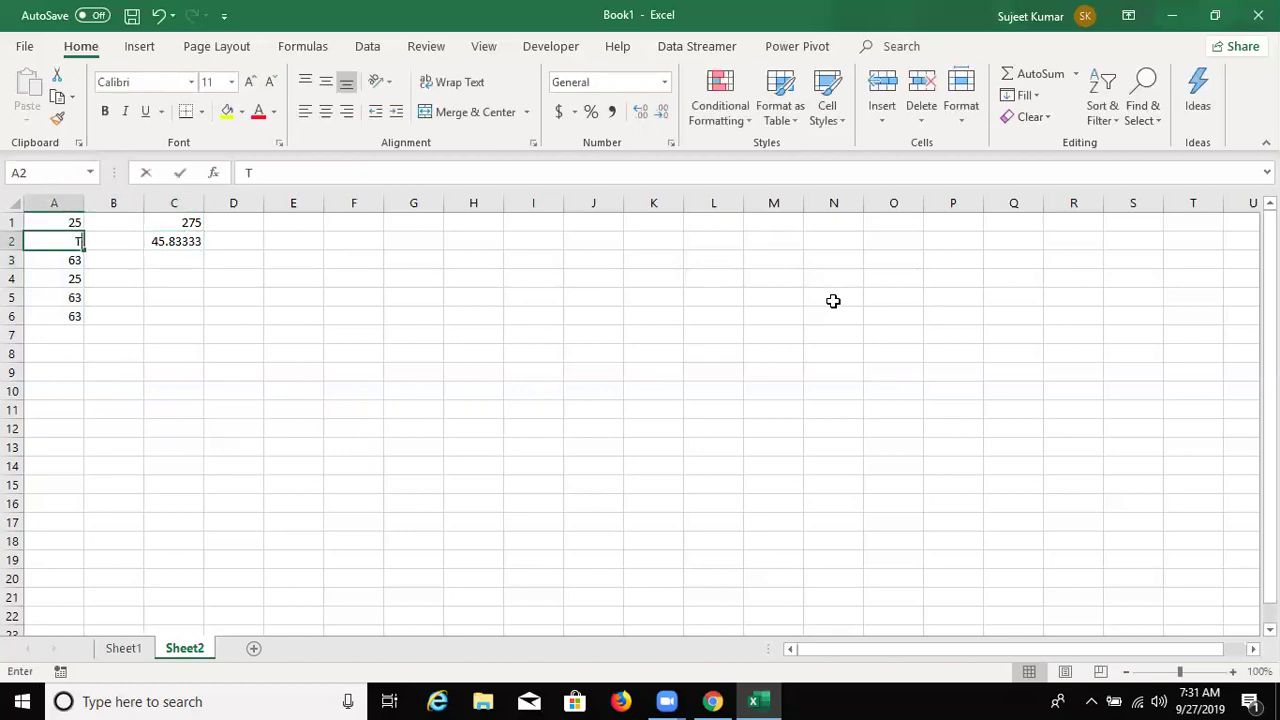
type("TRU")
type("E")
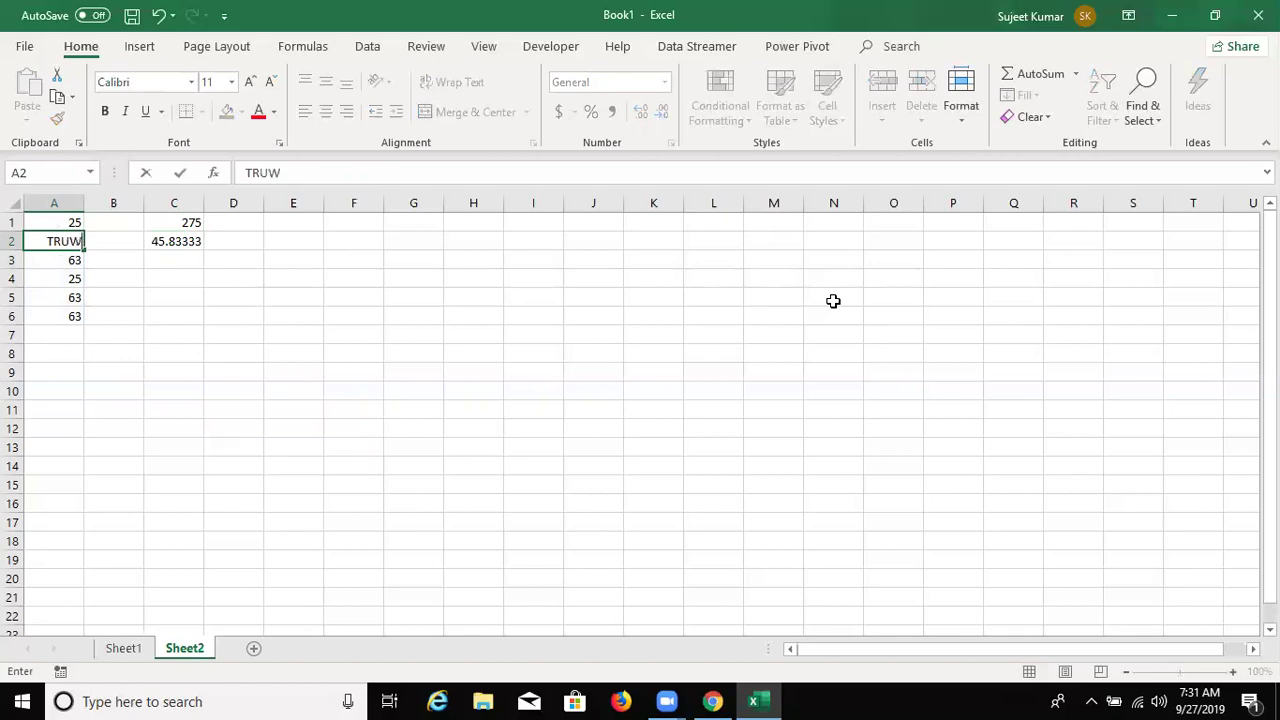
key("Return")
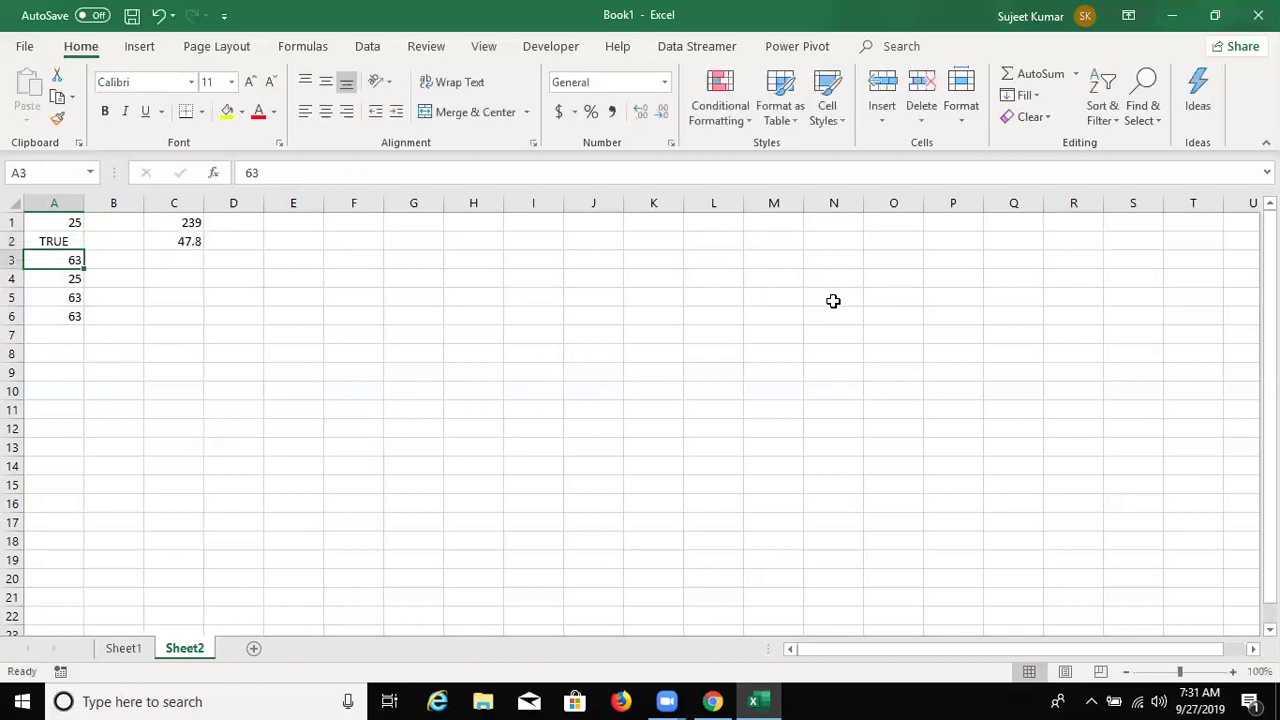
key("Up")
key("Right")
key("Right")
key("F2")
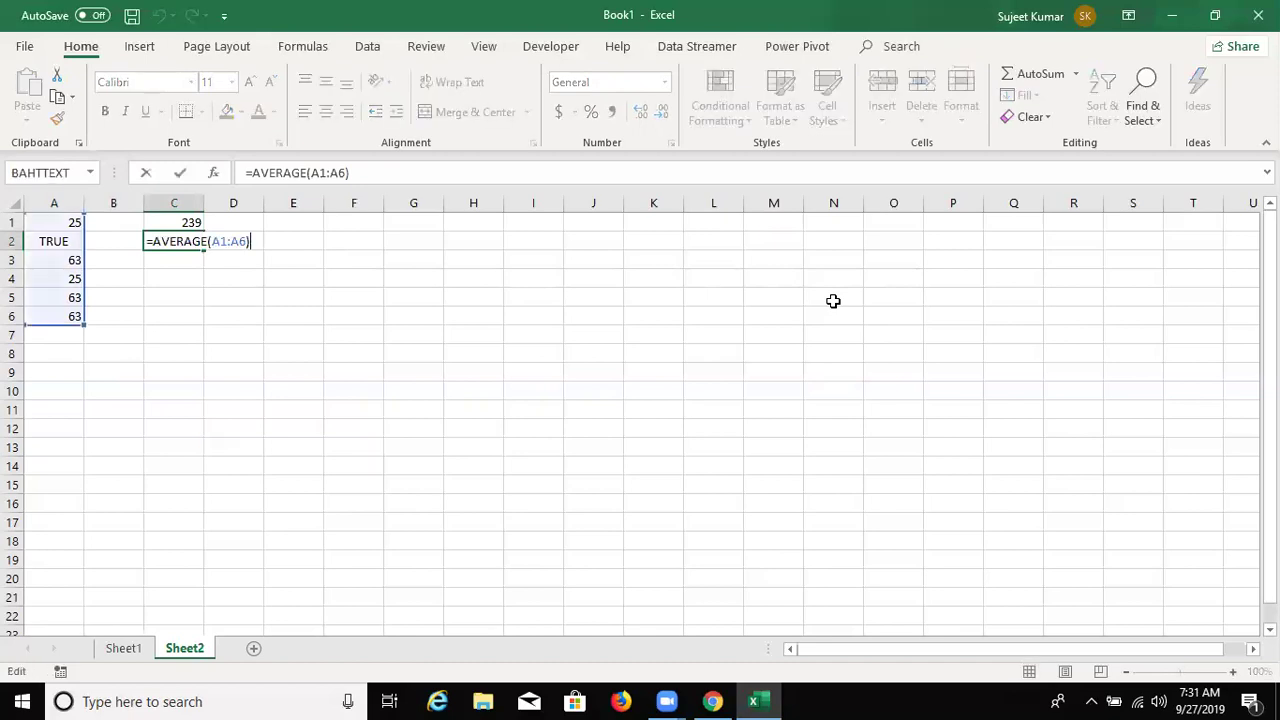
key("Left")
key("Left")
key("Left")
key("Left")
key("Left")
key("Left")
key("Left")
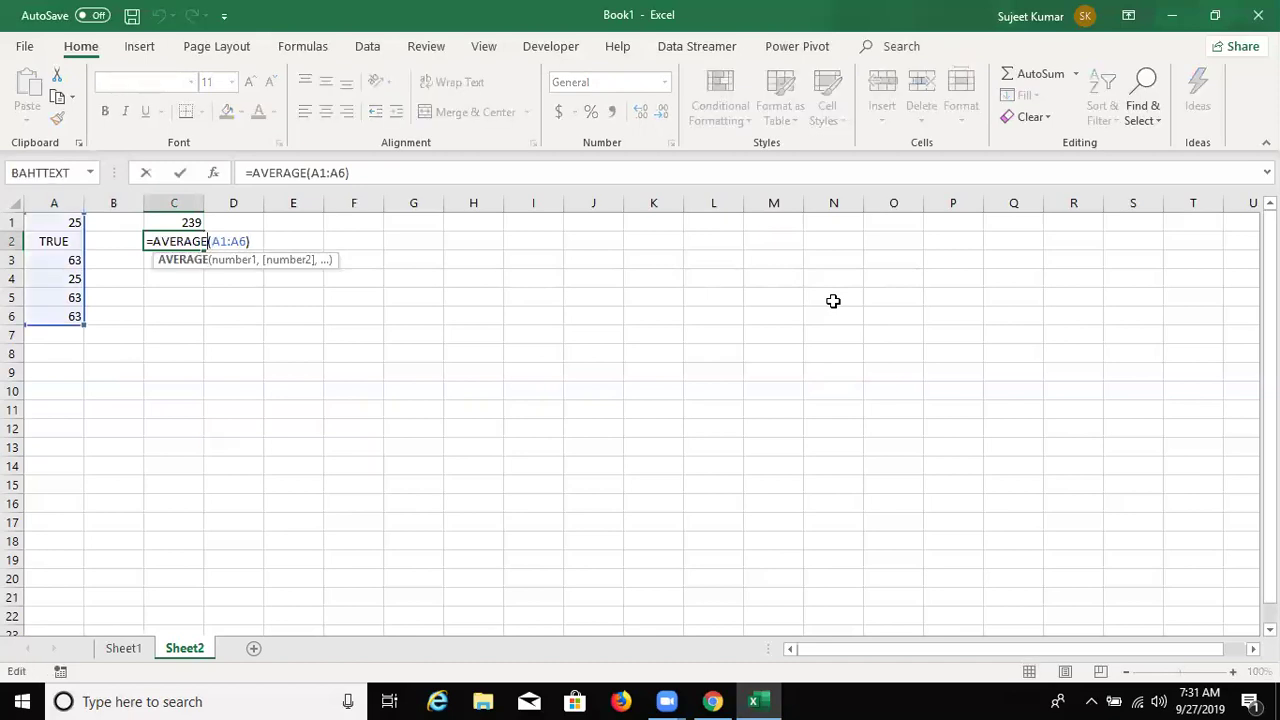
type("a")
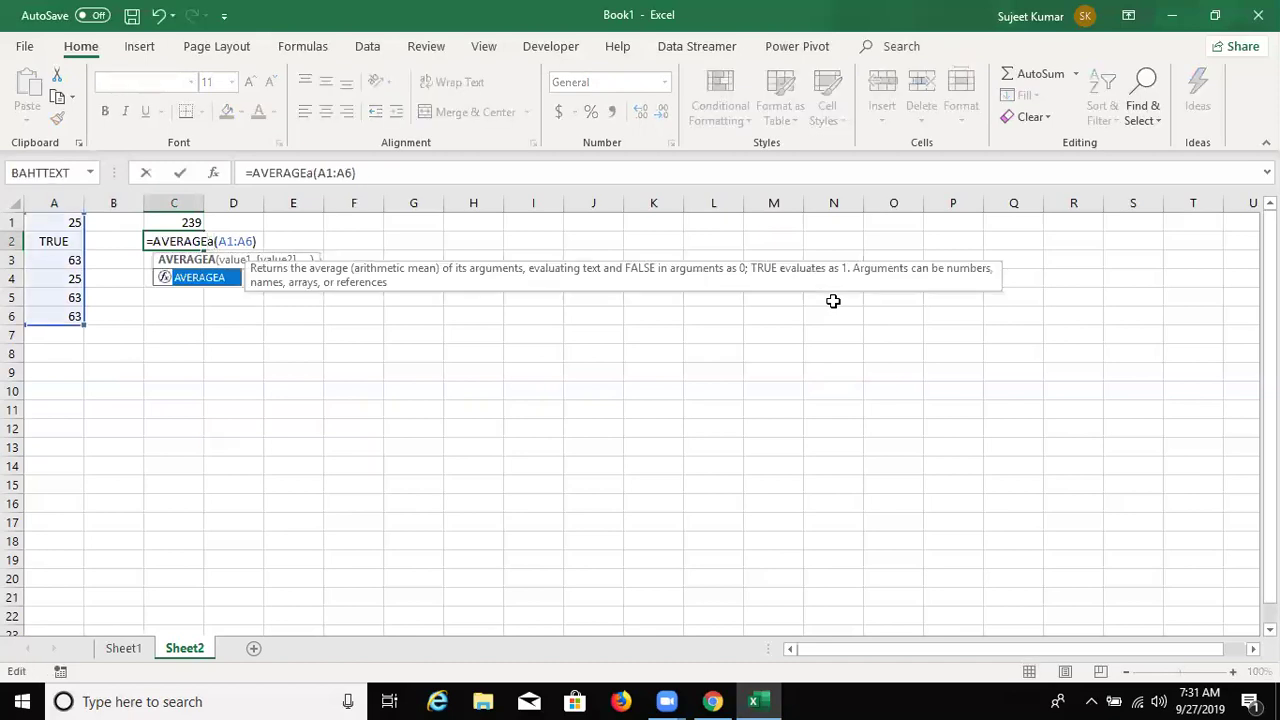
key("Return")
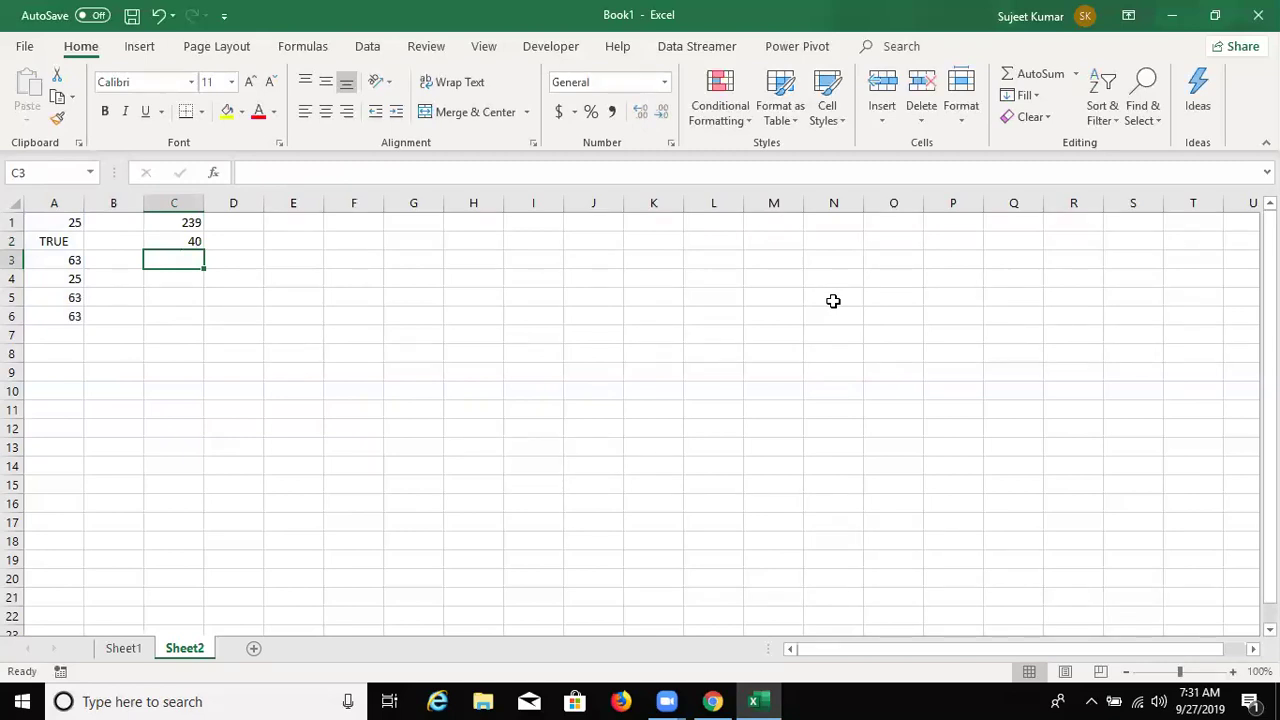
- Undo back to the AVERAGE formula in C2 and 36 in A2
key("Up")
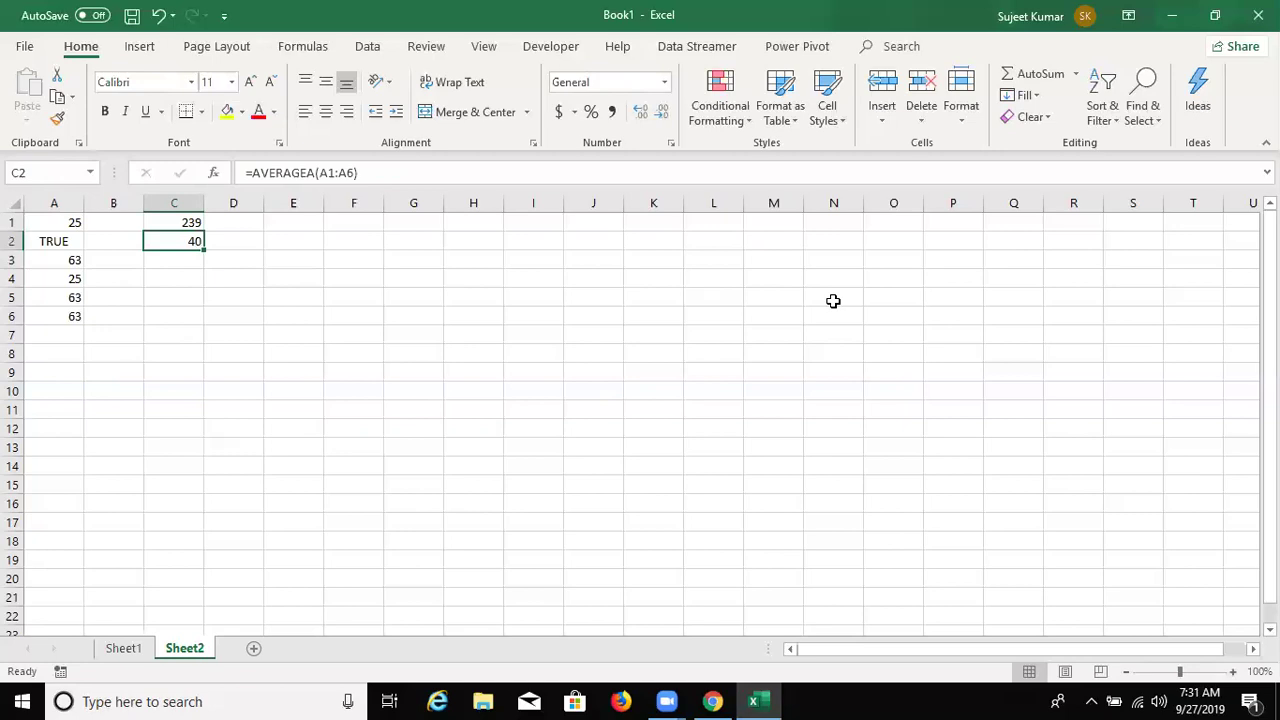
key("ctrl+z")
key("ctrl+z")
key("Right")
key("Right")
key("Up")
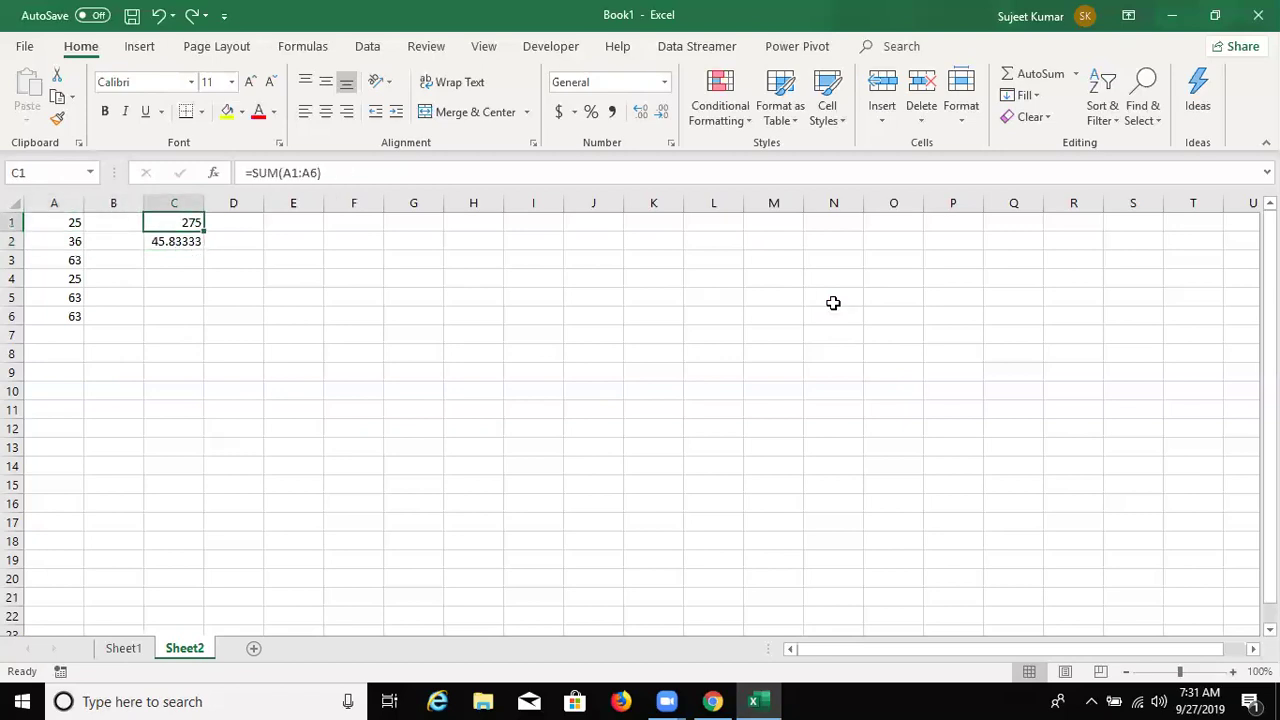
- Enter =COUNT(A1:A6) in C3
key("Down")
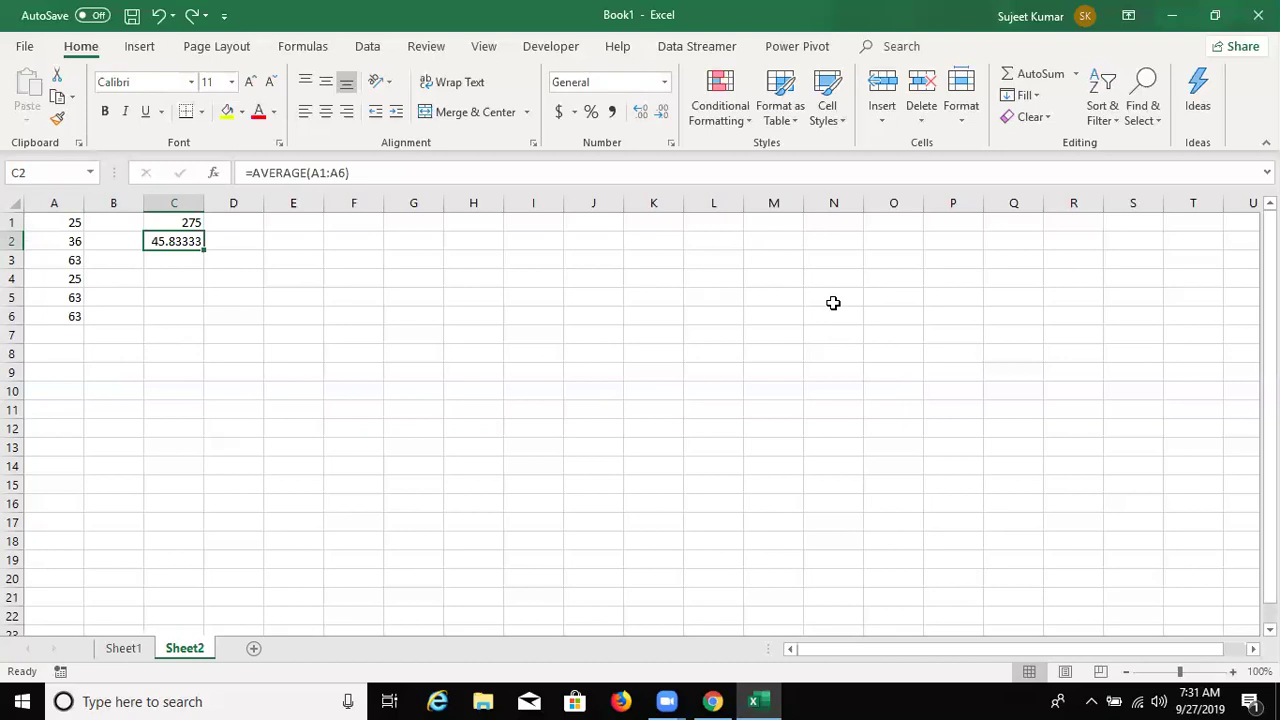
key("Down")
type("=CO")
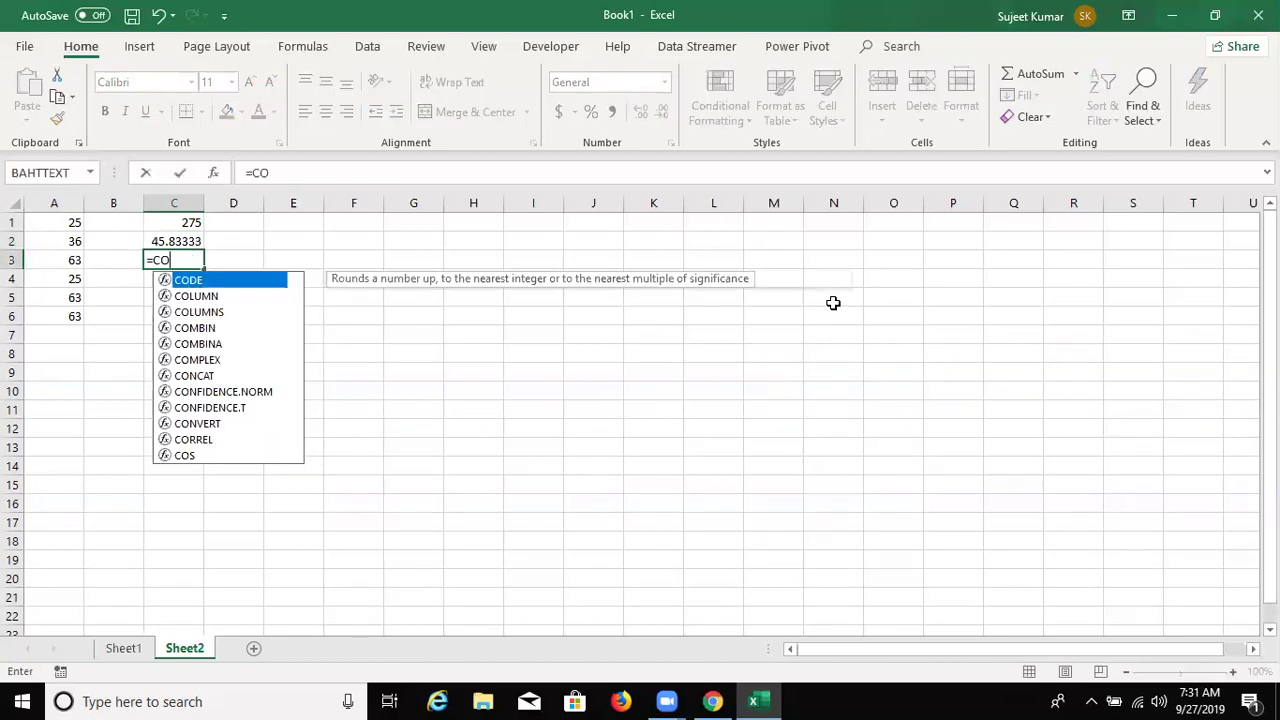
type("U")
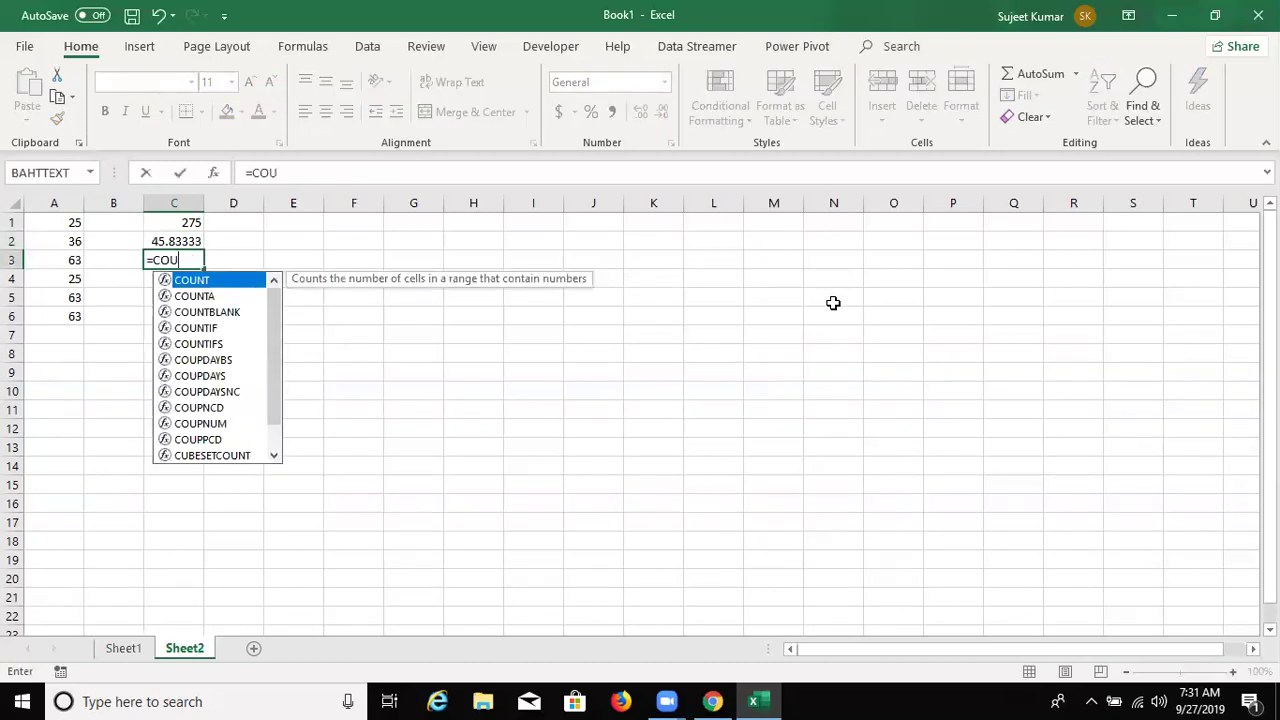
key("Tab")
key("Left")
key("Left")
key("Up")
key("Up")
key("ctrl+shift+Down")
key("Return")
key("Up")
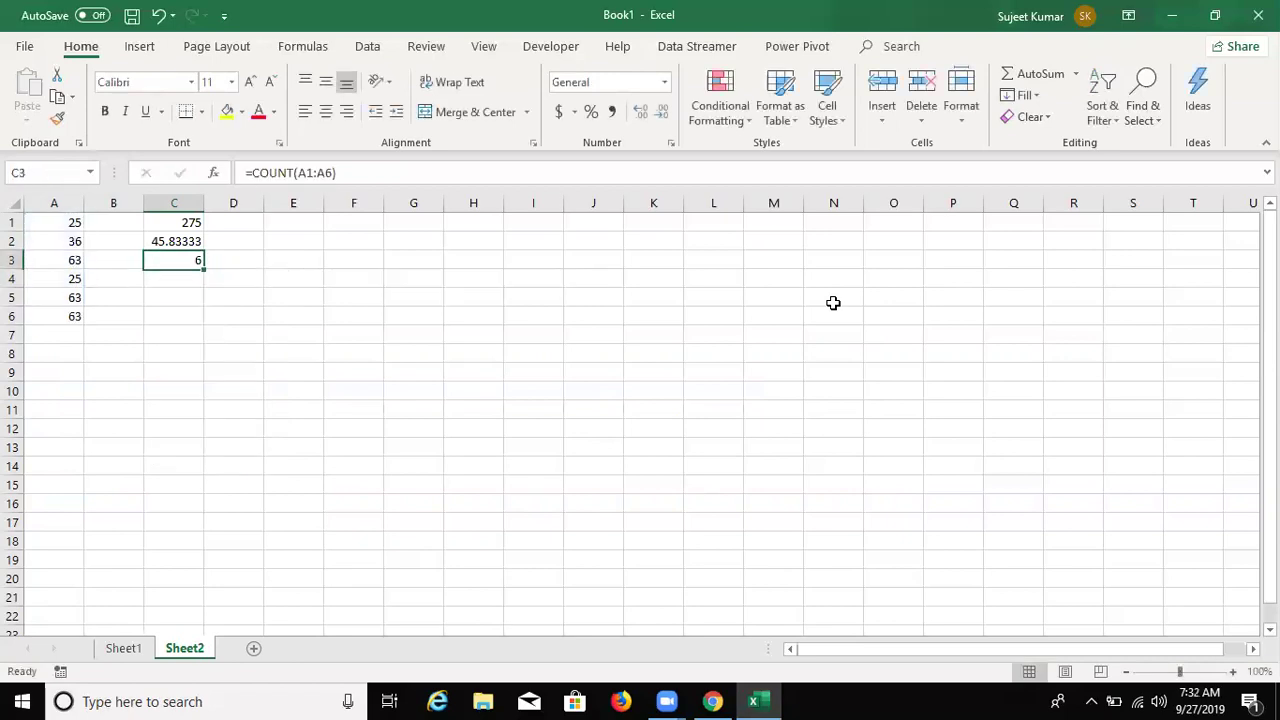
- Test the count by entering the text SAA in A3, then undo to restore 63
key("Left")
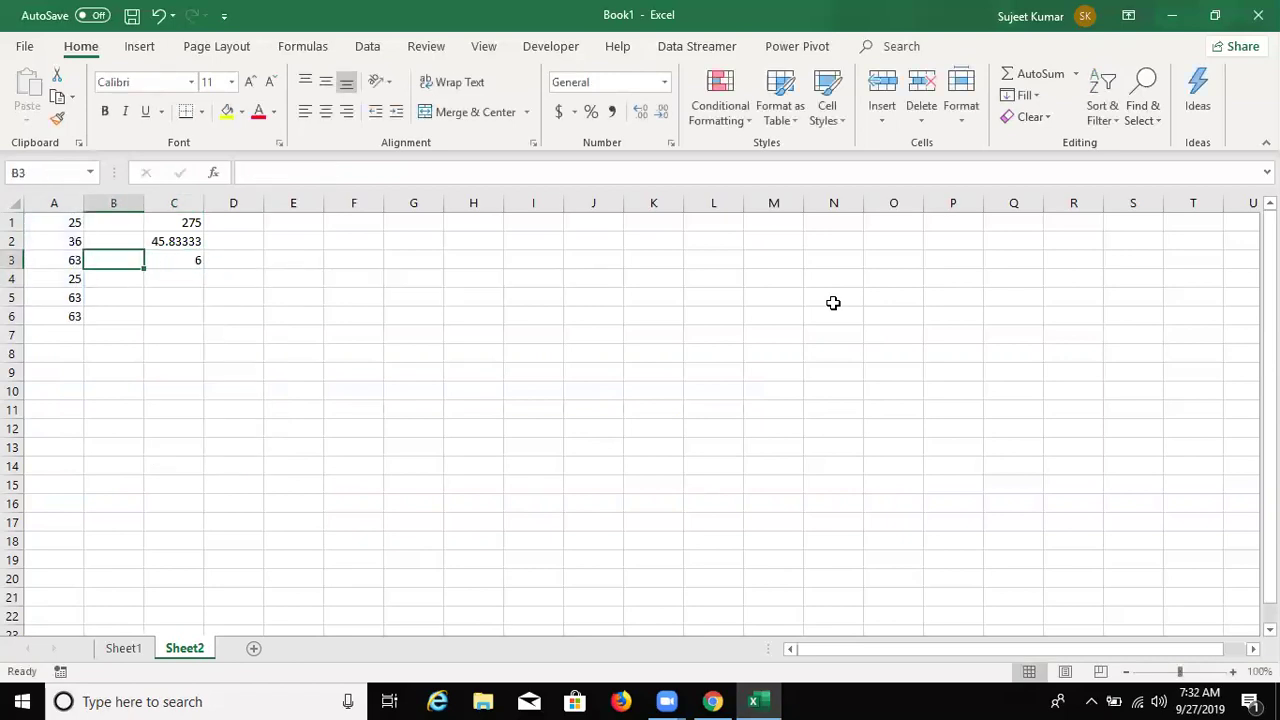
key("Left")
type("SAA")
key("Return")
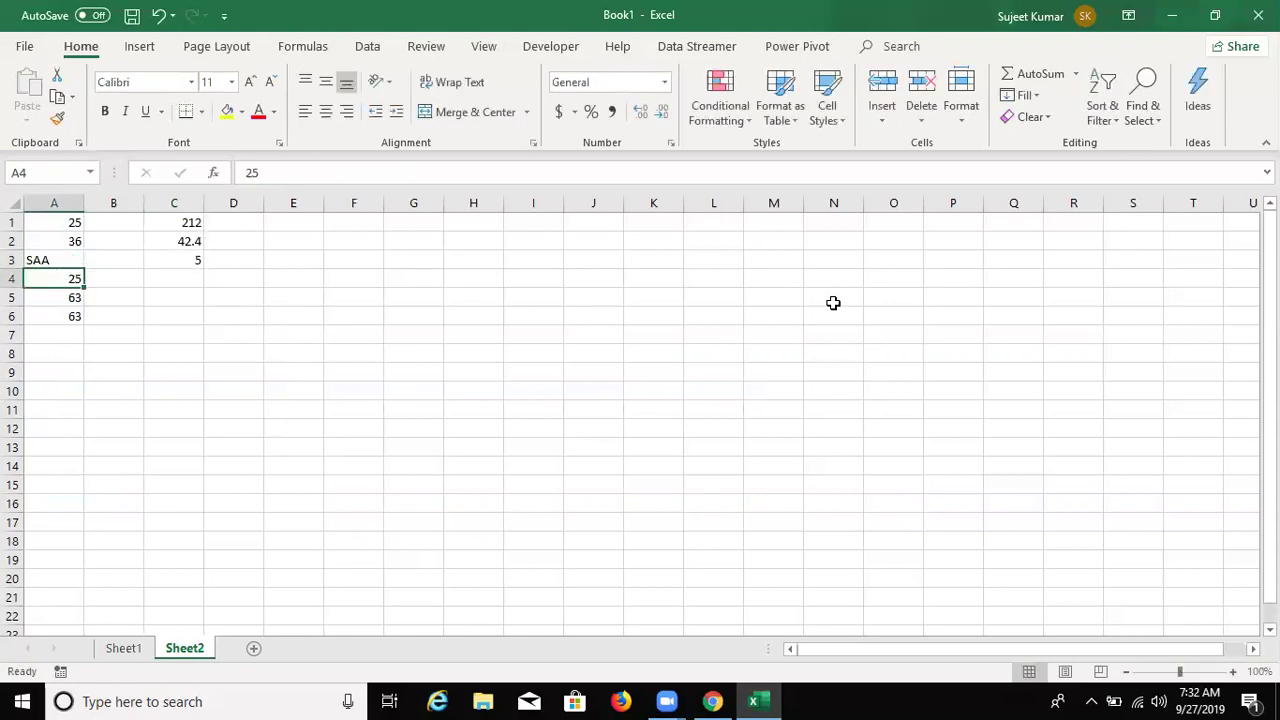
key("ctrl+z")
- Enter =COUNTA(A1:A6) in C4
key("Right")
key("Right")
key("Down")
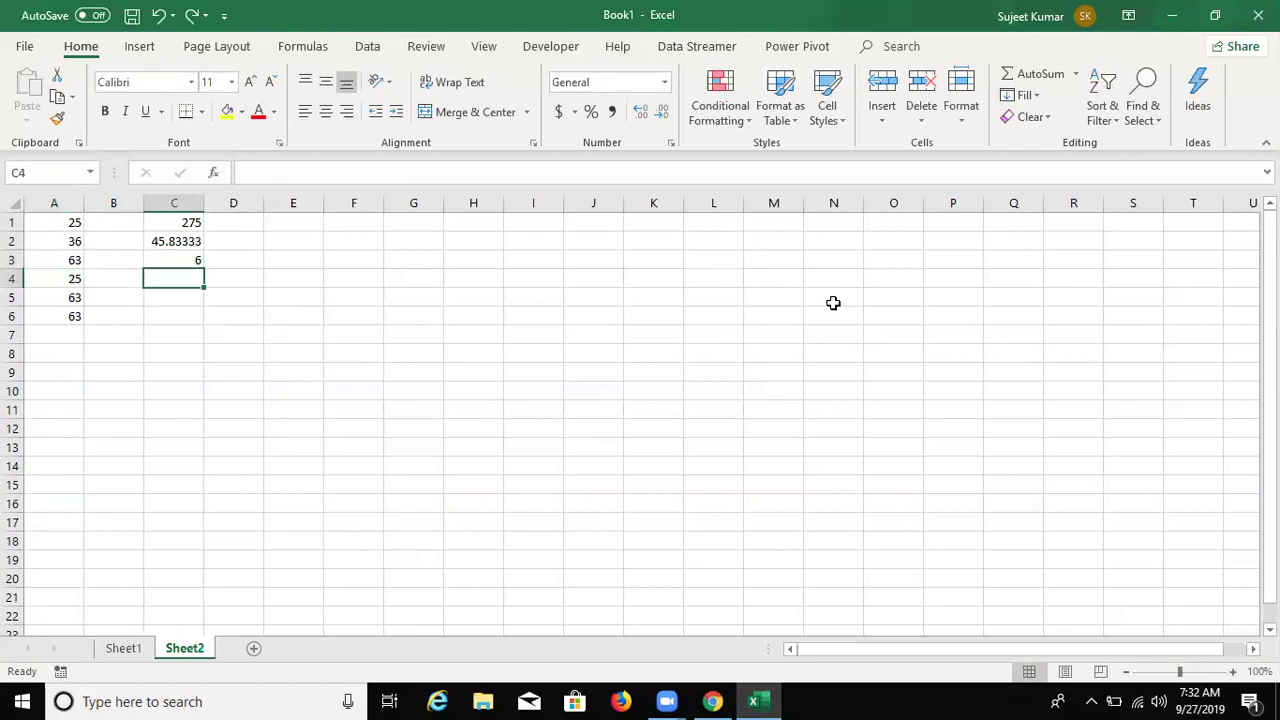
type("=COU")
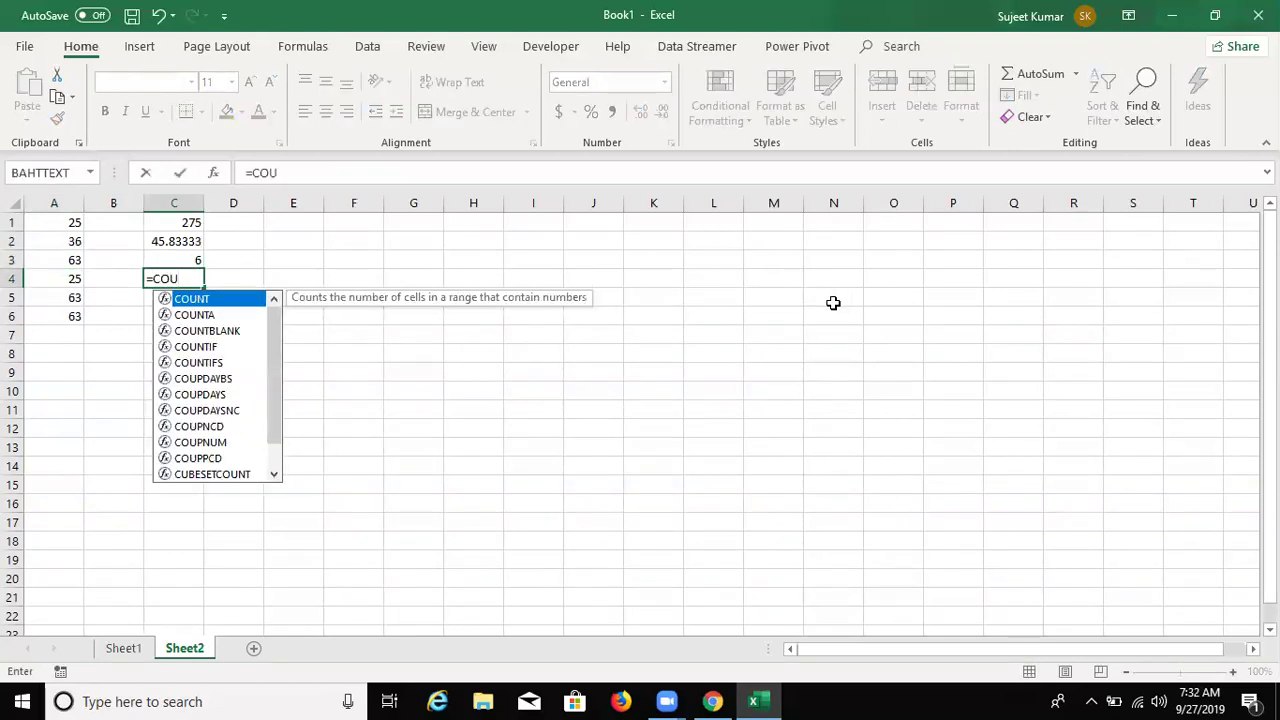
key("Down")
key("Tab")
key("Left")
key("Left")
key("Up")
key("Up")
key("Up")
key("shift+Down")
key("shift+Down")
key("shift+Down")
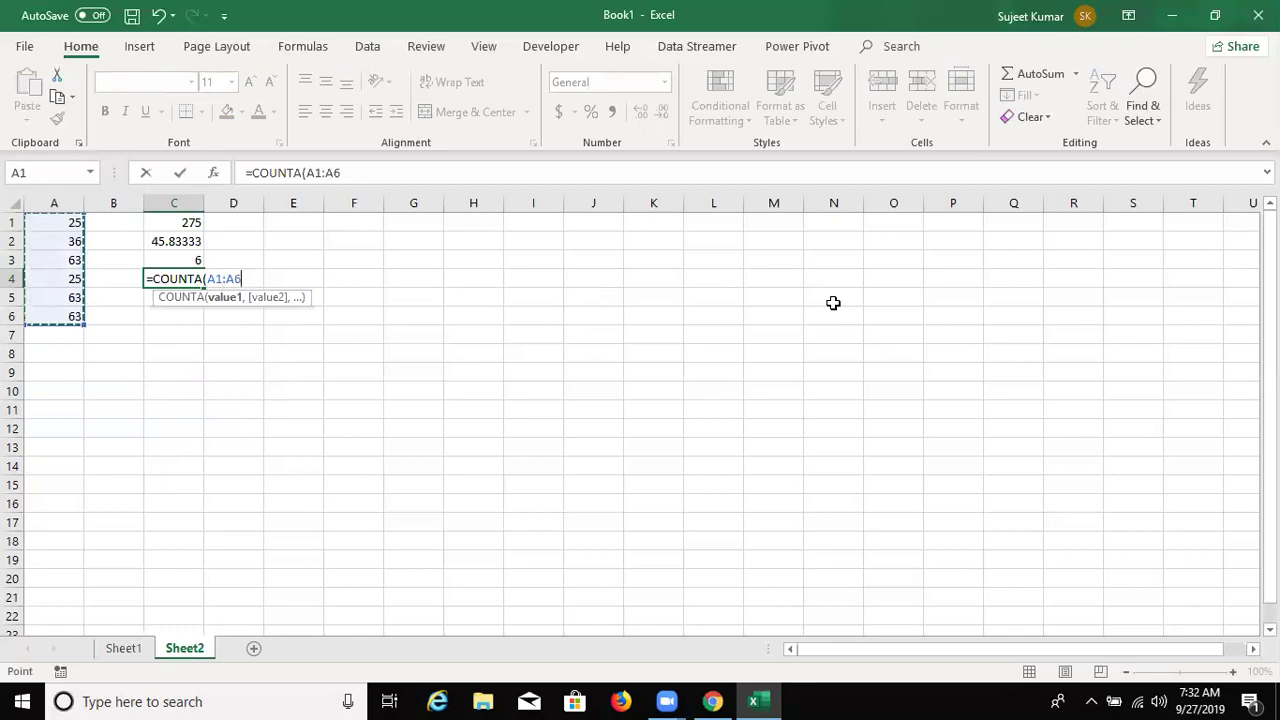
key("ctrl+Return")
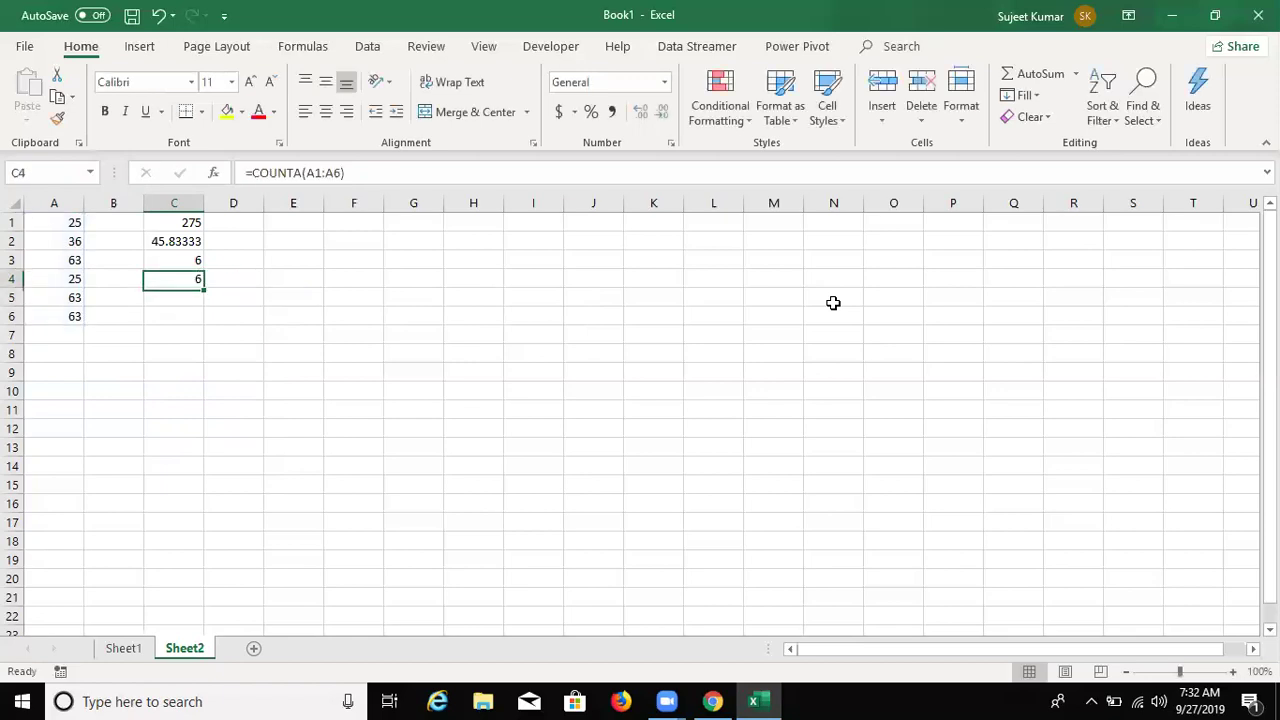
- Replace A4 with the text SAS, then undo to restore 25
key("Left")
key("Left")
key("Delete")
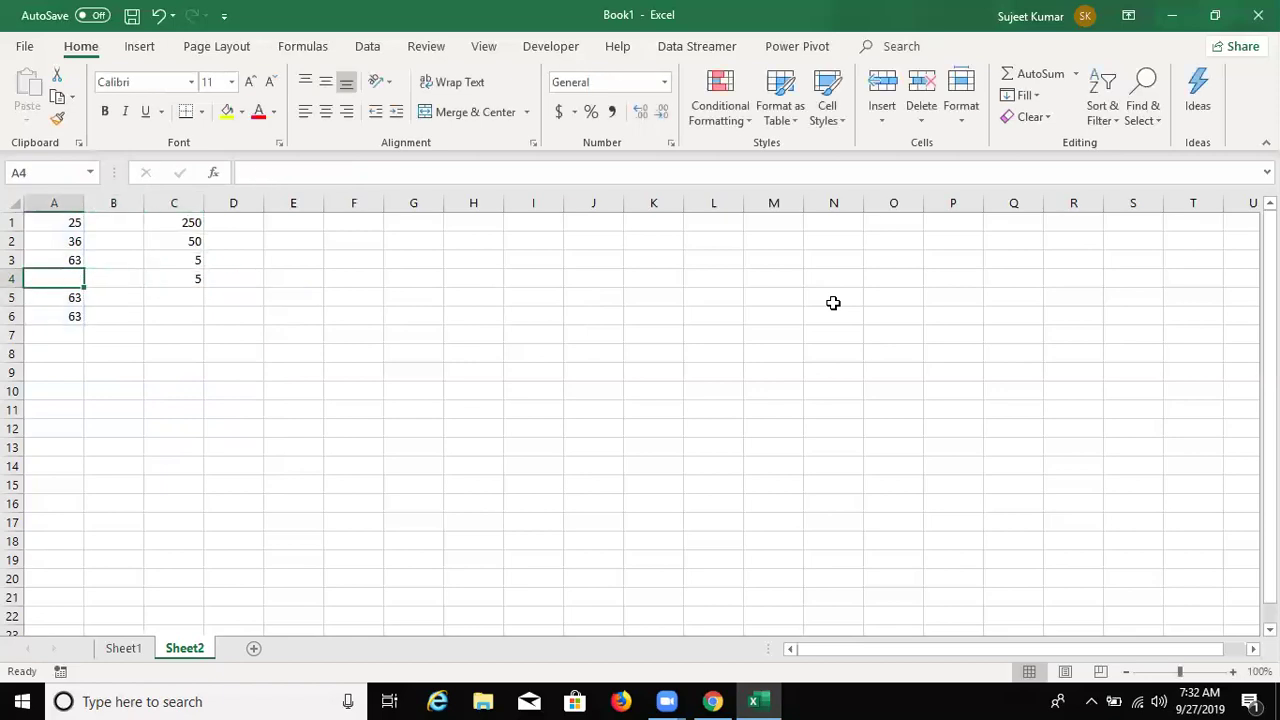
type("SAS")
key("Return")
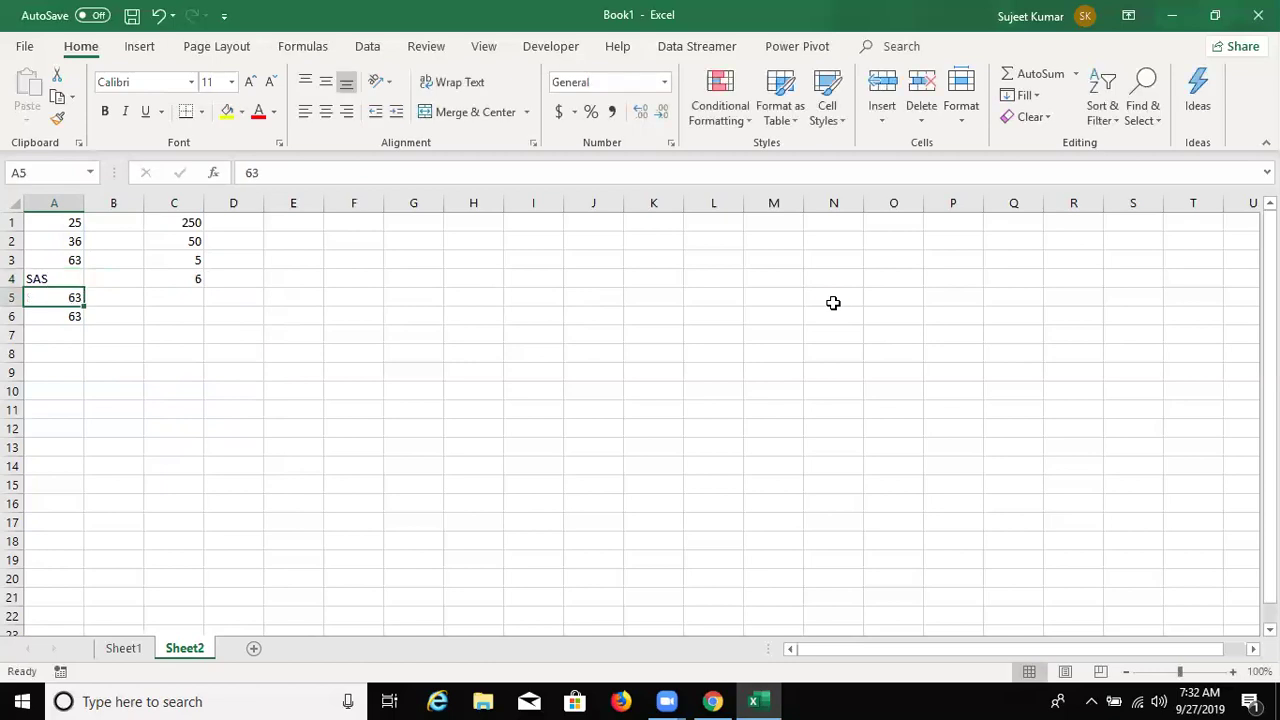
key("ctrl+z")
key("ctrl+z")
key("Right")
key("Right")
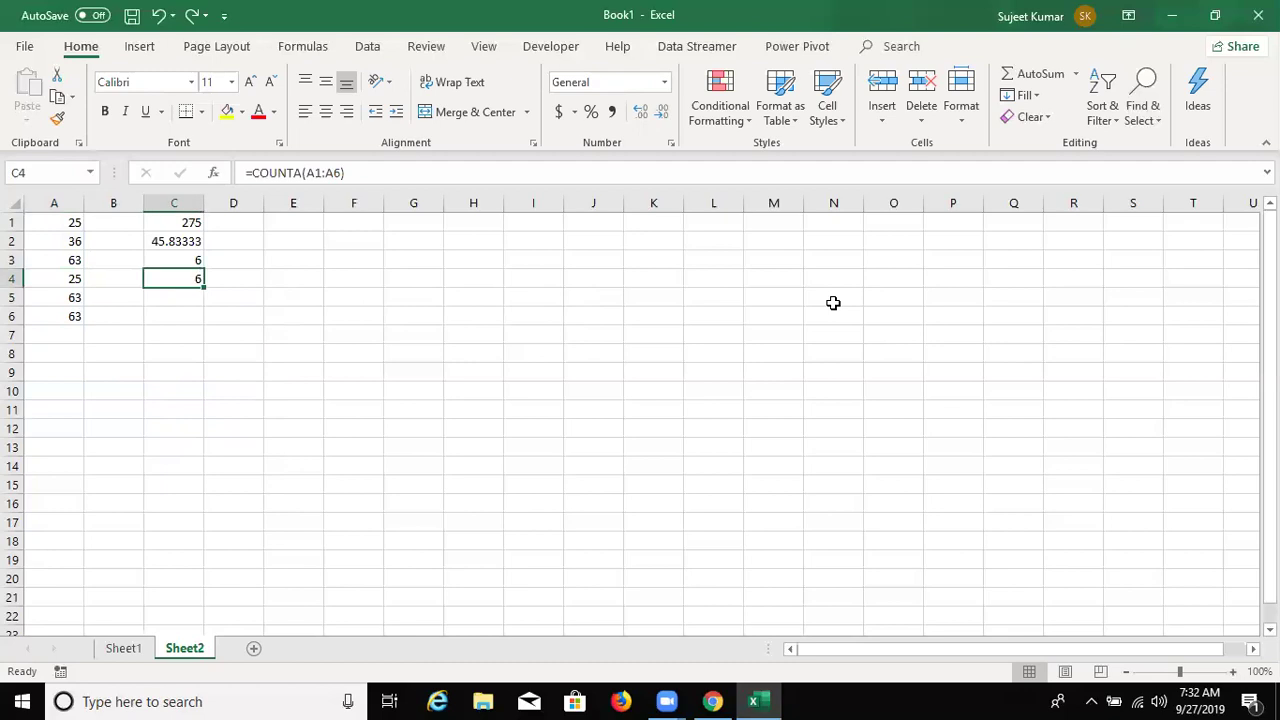
- Review the SUM, AVERAGE, COUNT and COUNTA formulas in C1:C4
key("Up")
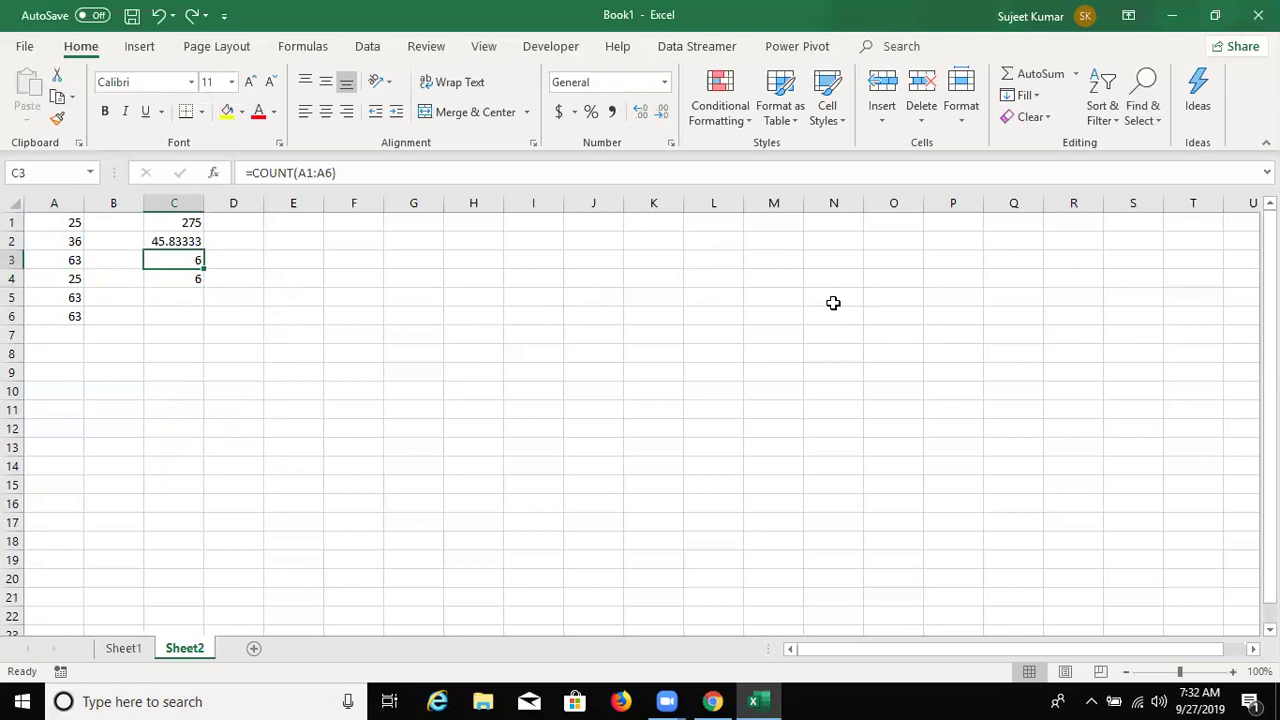
key("Up")
key("Up")
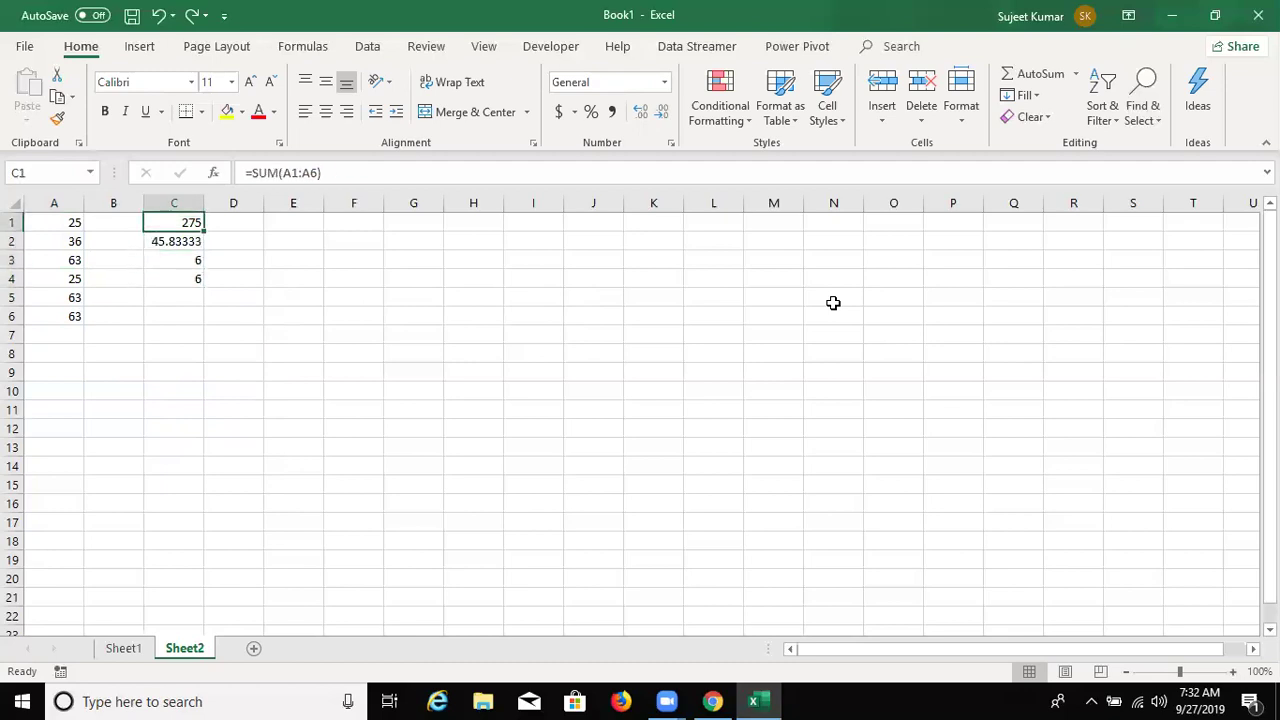
key("Down")
key("Down")
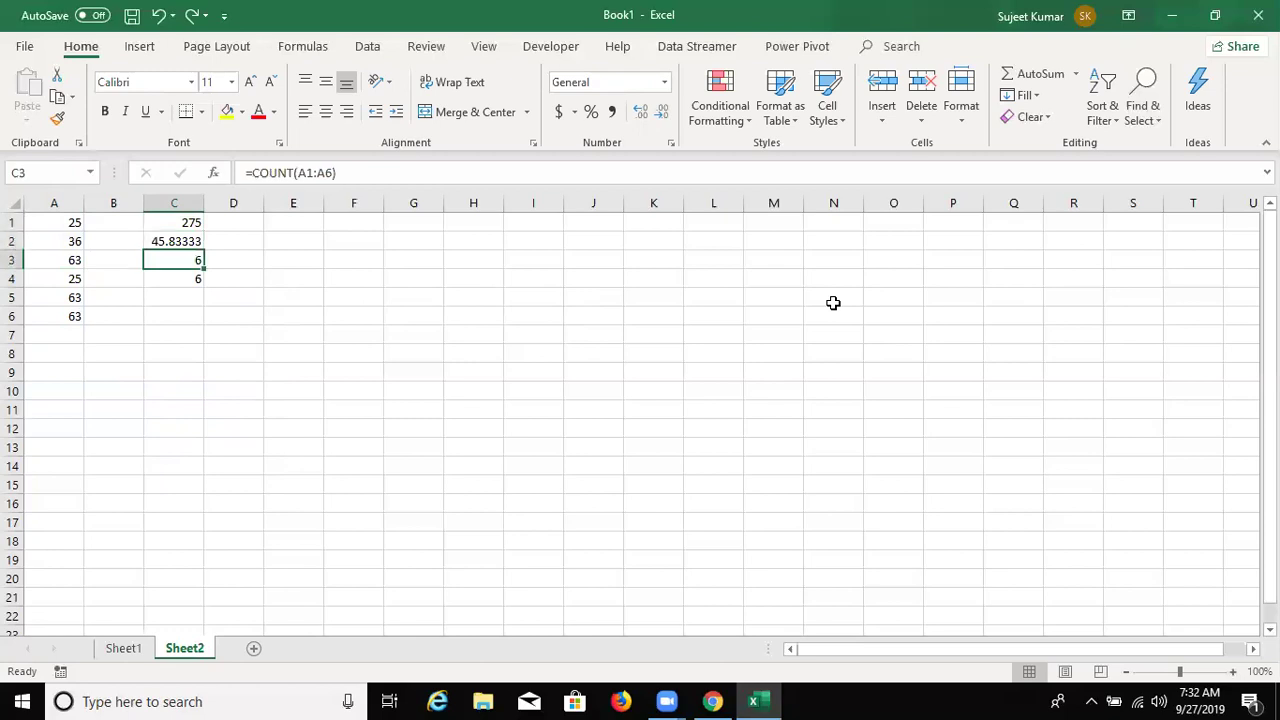
key("Down")
key("Up")
key("Down")
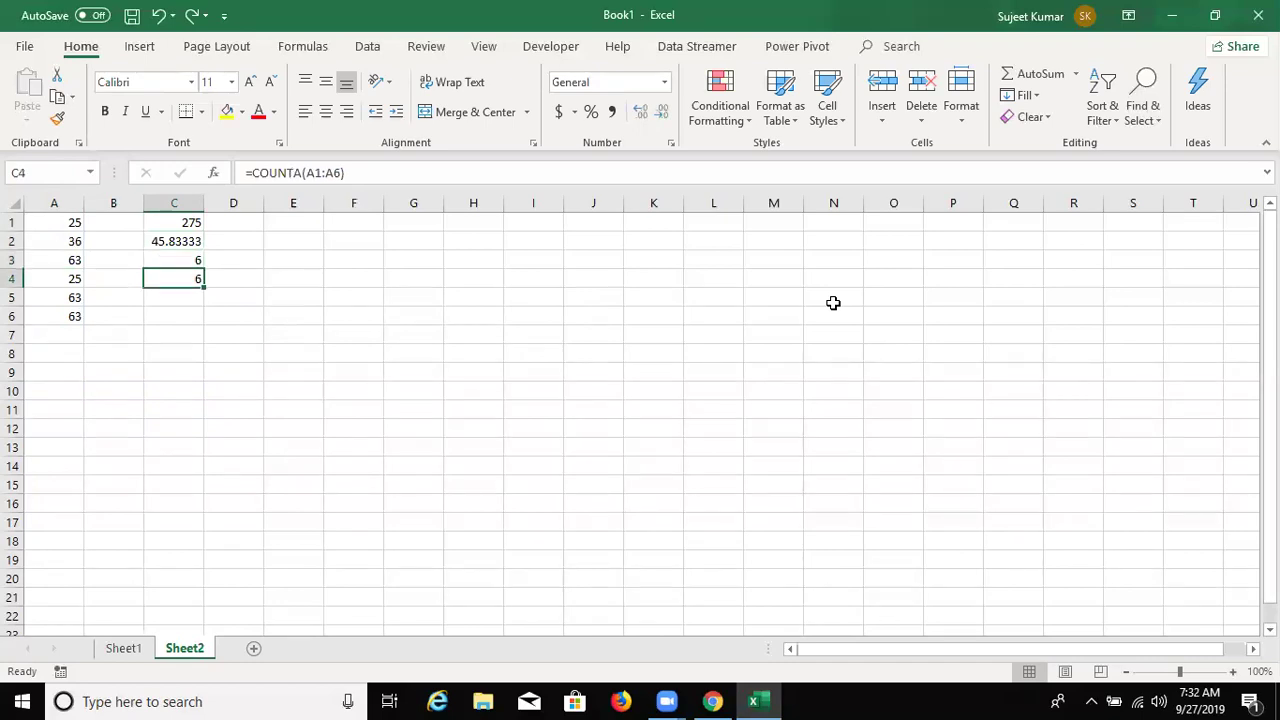
key("Down")
- Enter =MAX(A1:A6) in C5 and review the formulas above it
type("=MAX")
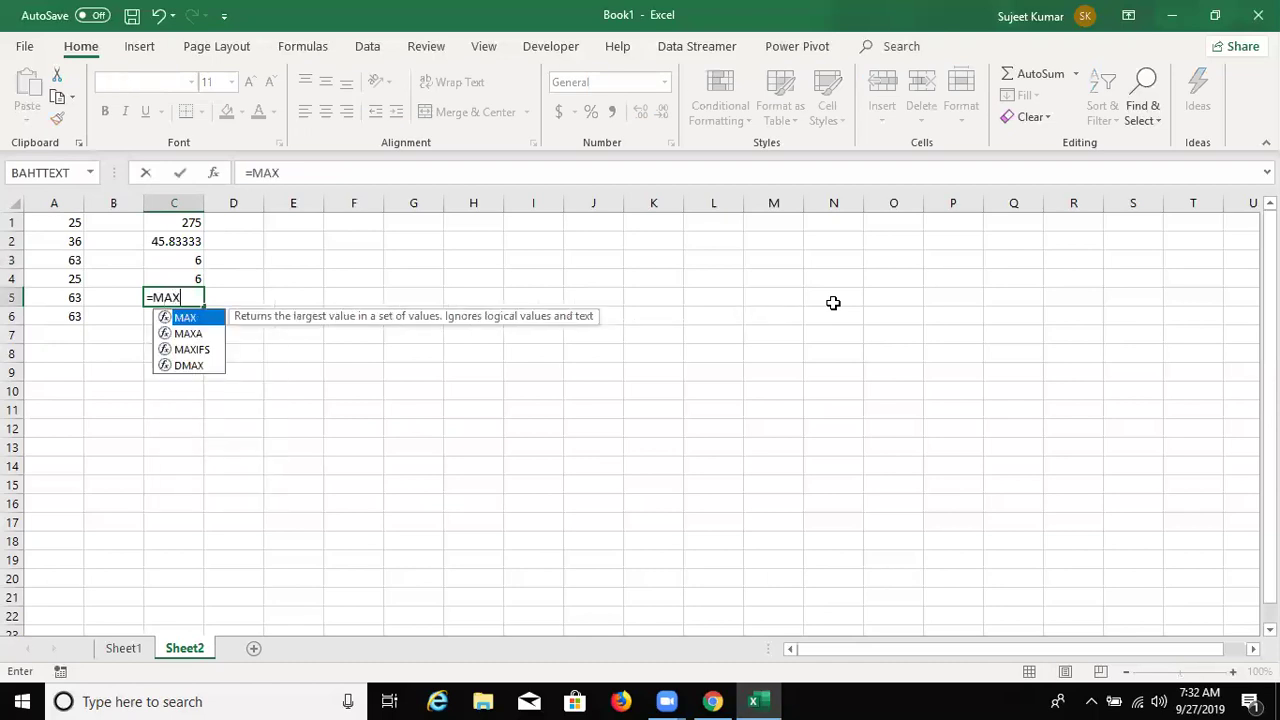
type("(")
key("Left")
key("Left")
key("Down")
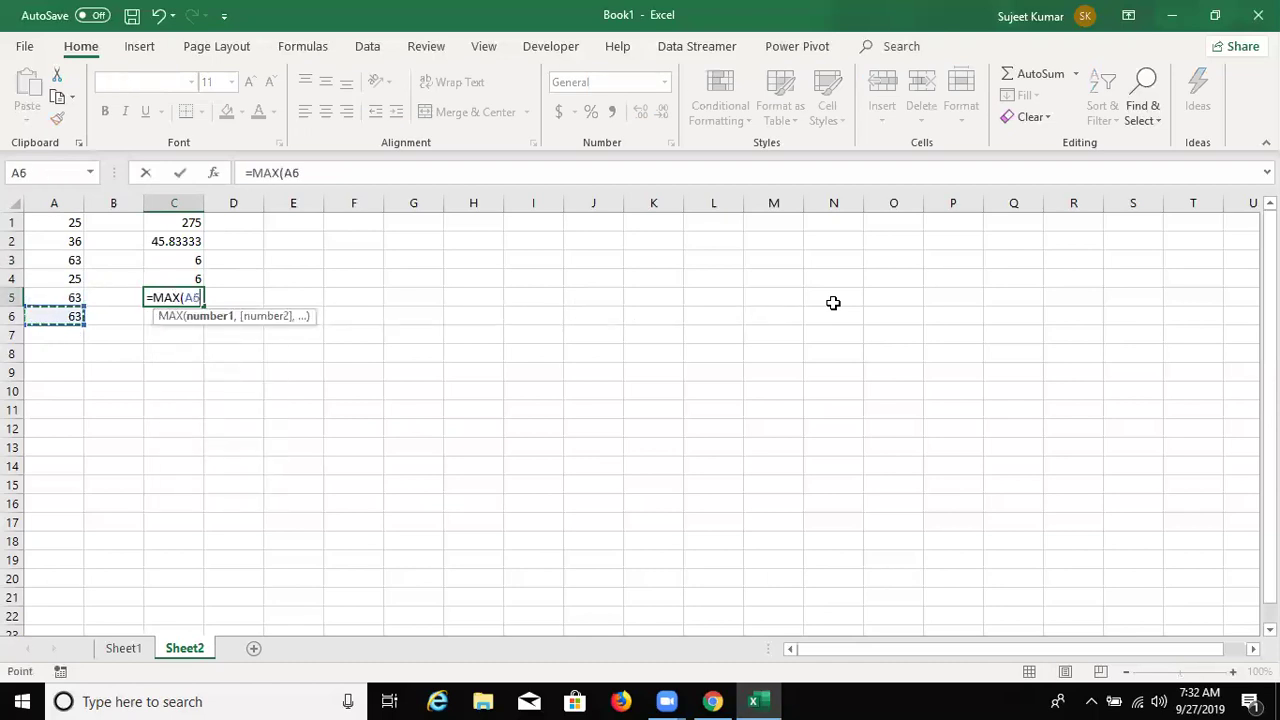
key("shift+Up")
key("shift+Up")
key("shift+Up")
key("ctrl+Return")
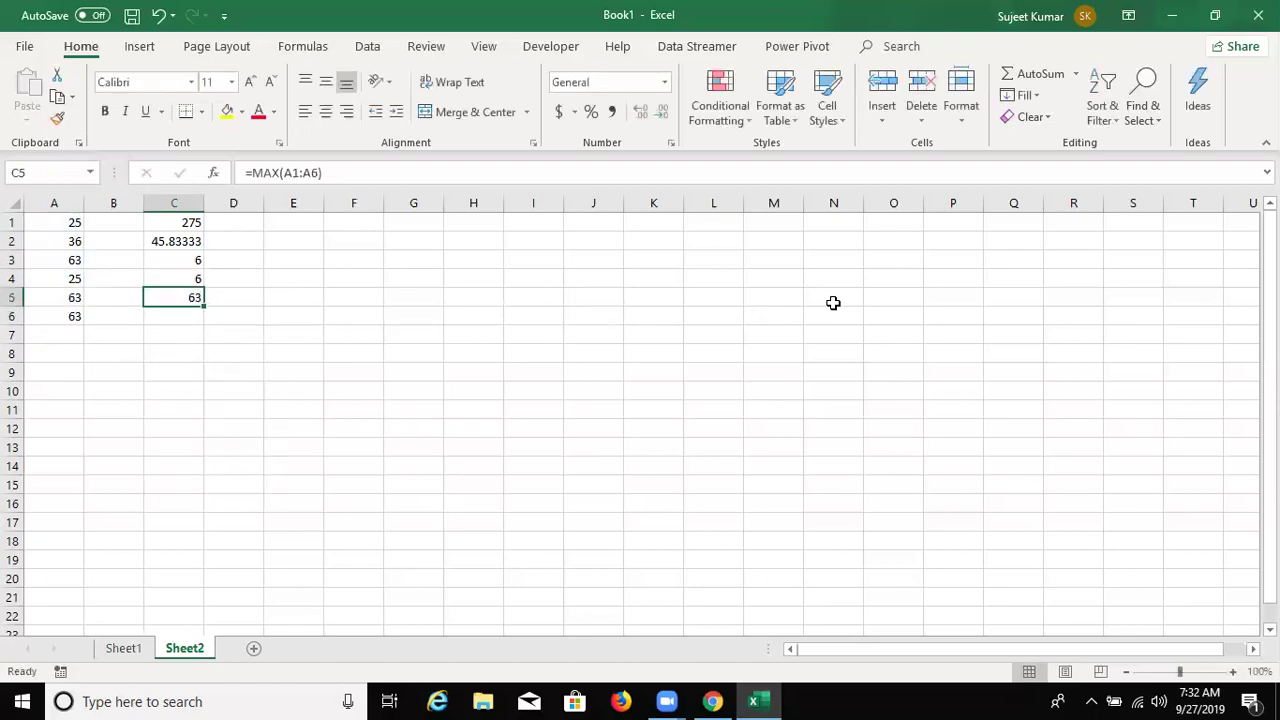
key("Down")
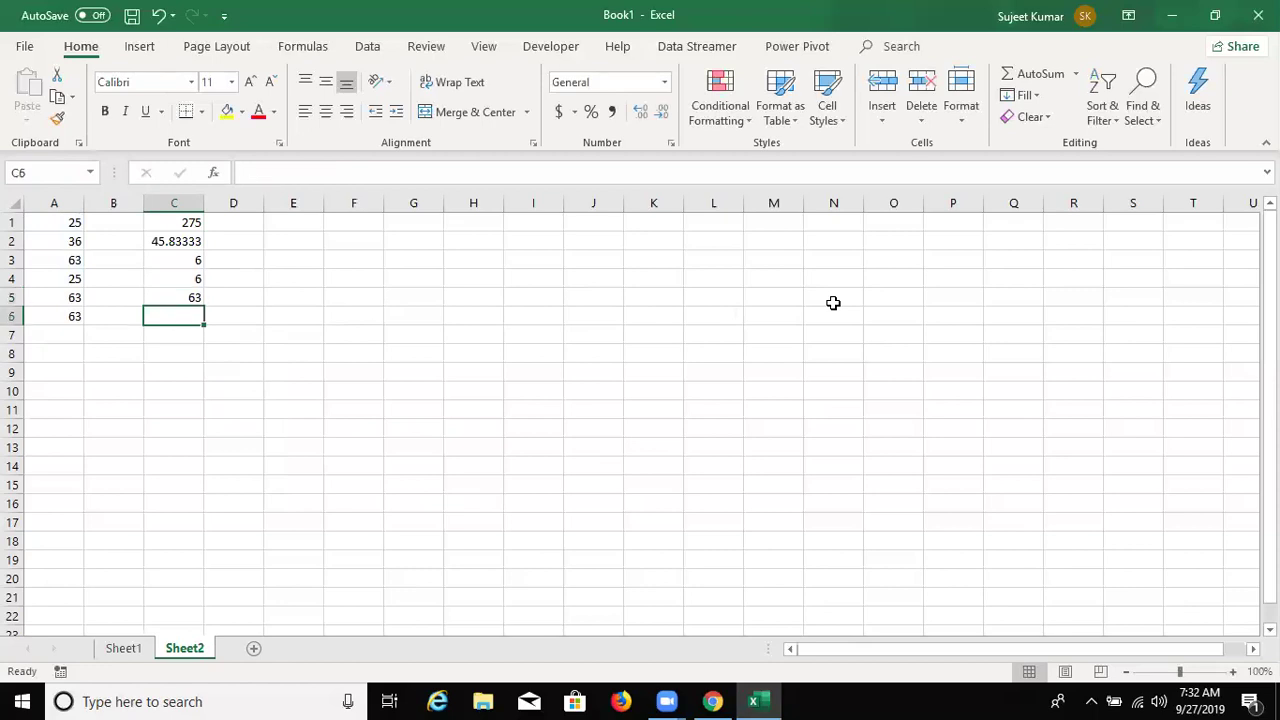
key("Up")
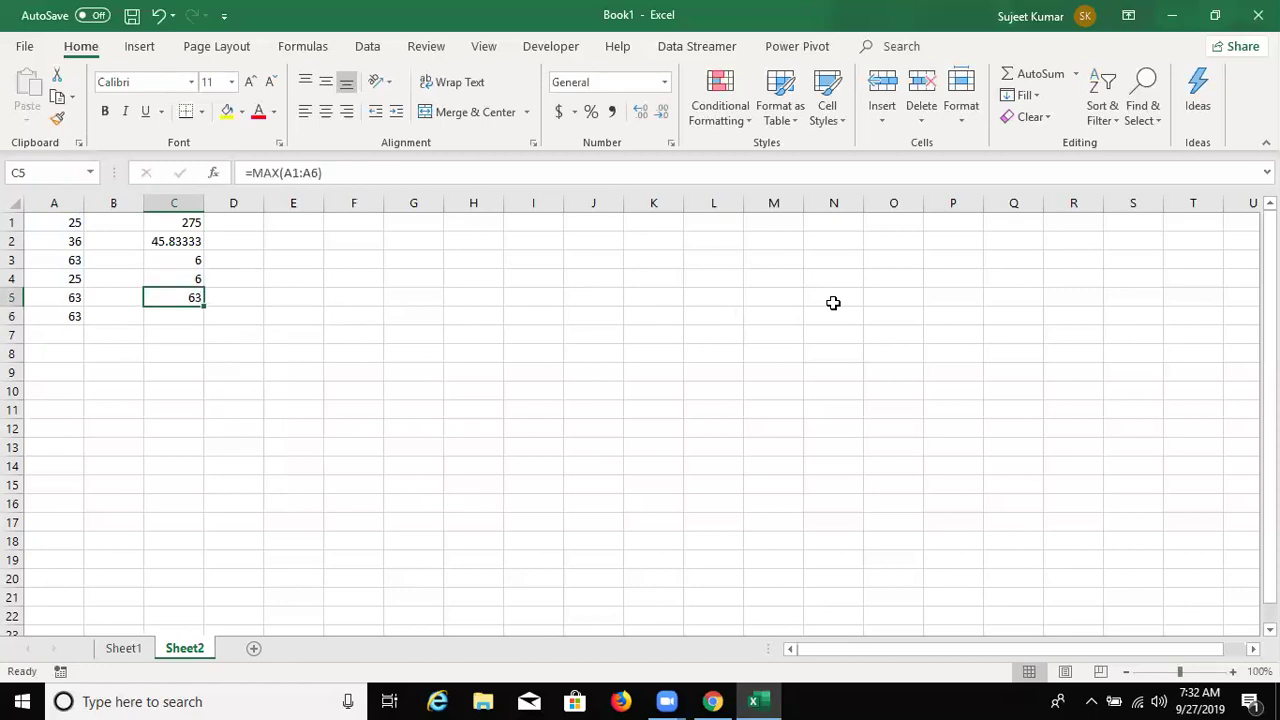
key("Up")
key("Up")
key("Up")
key("Down")
key("Down")
key("Down")
- Edit C5 to =MAXA(A1:A6), which returns 63
key("F2")
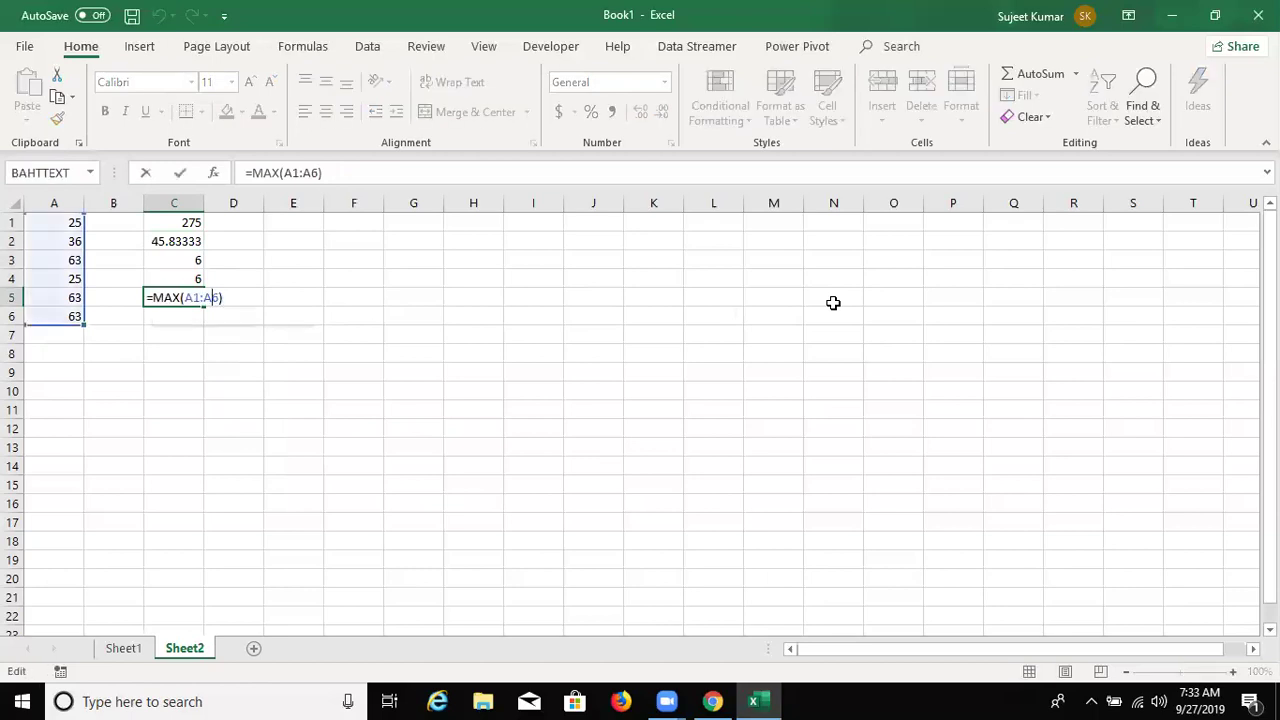
type("A")
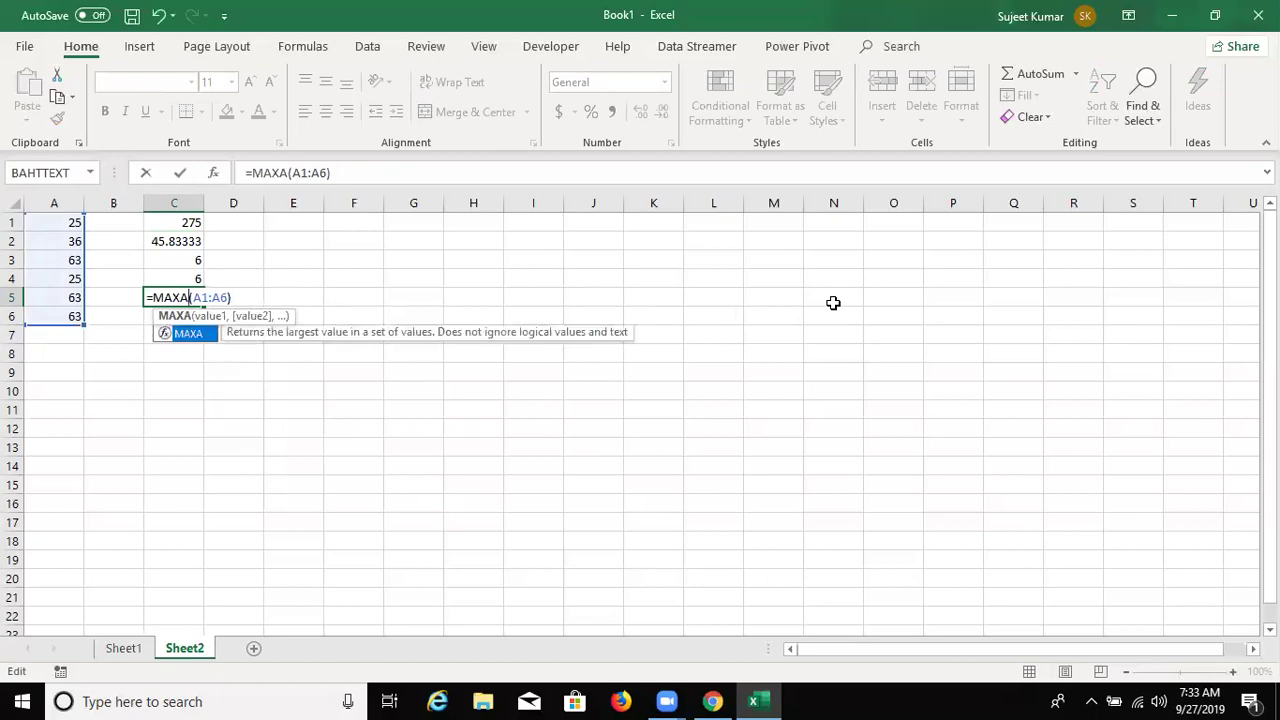
key("Return")
key("Up")
key("Left")
key("Left")
key("Up")
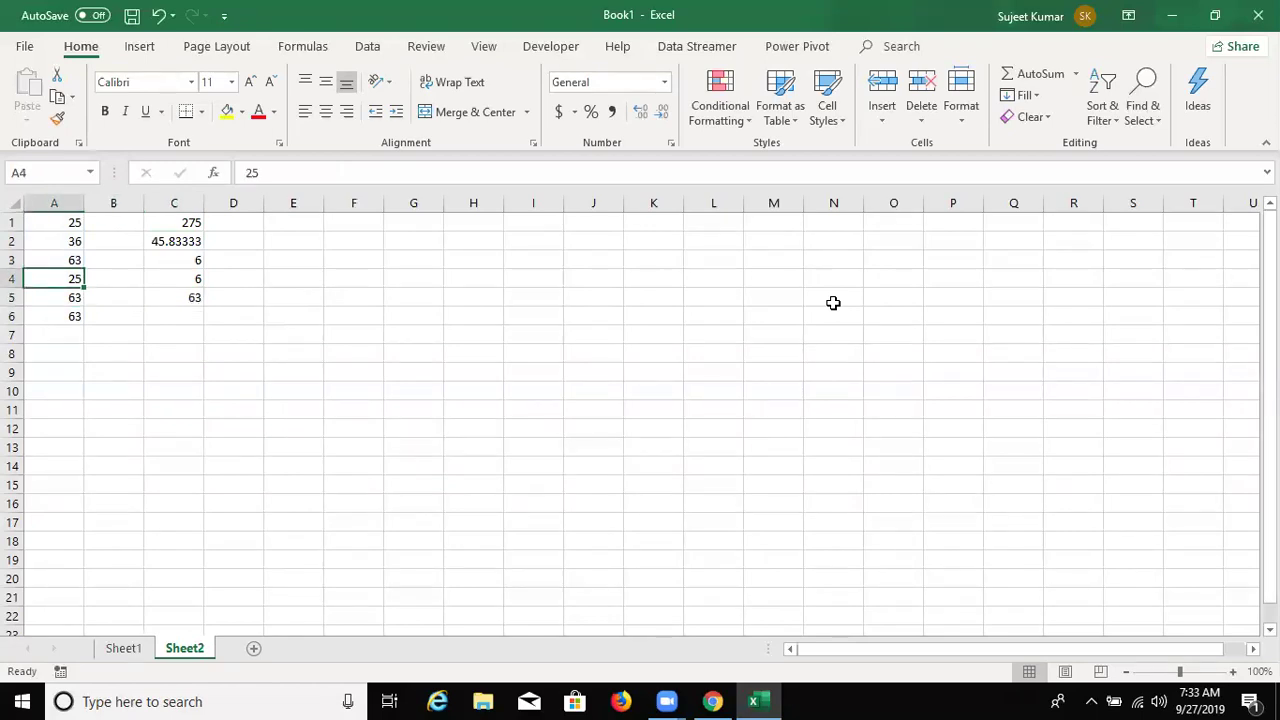
key("Right")
key("Right")
key("Right")
key("Right")
key("Right")
key("Up")
key("Up")
key("Up")
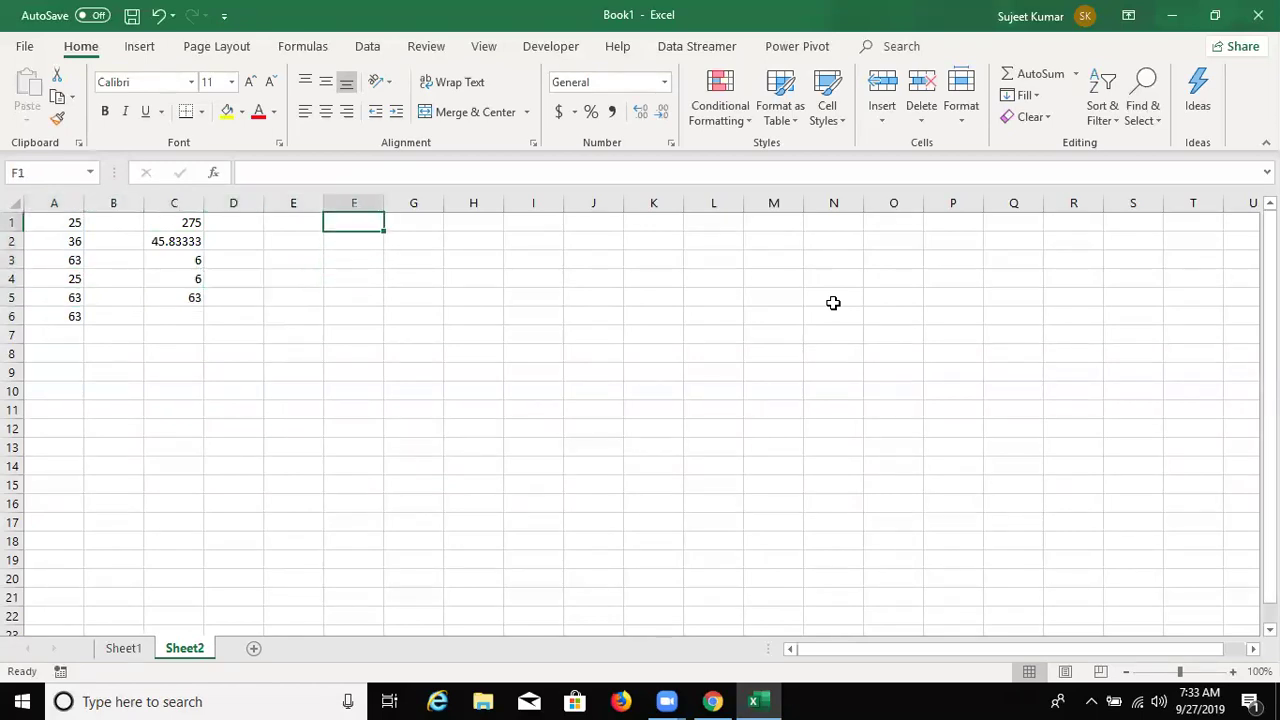
- Fill F1:F9 with =RAND() random values
type("=RA")
key("Down")
key("Down")
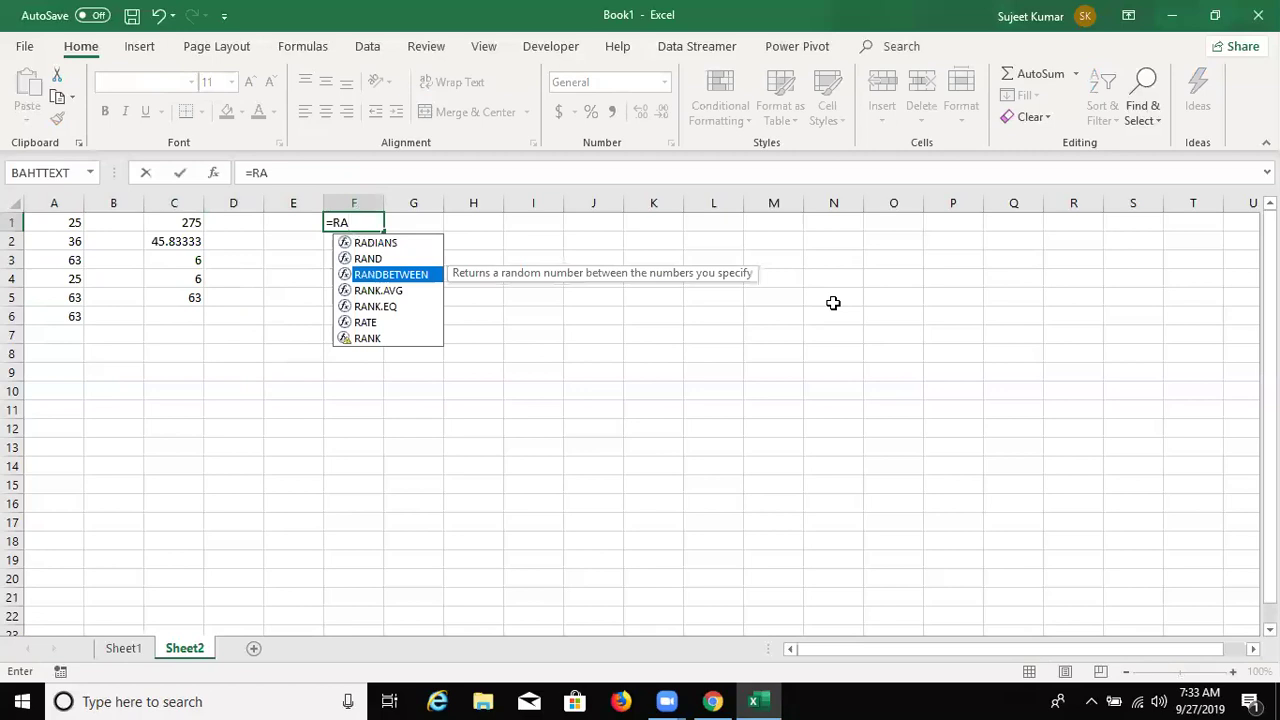
key("Up")
key("Tab")
type(")")
key("Return")
key("Up")
key("shift+Down")
key("shift+Down")
key("shift+Down")
key("shift+Down")
key("ctrl+d")
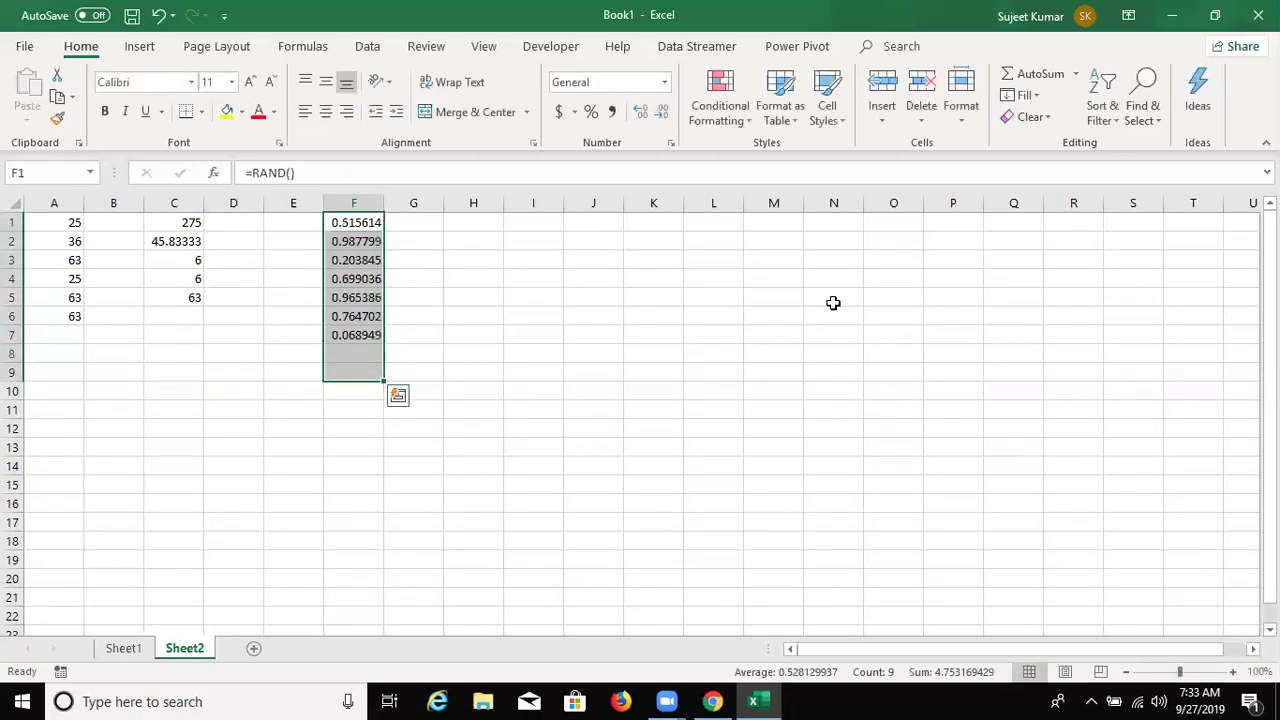
- Format column F as percentages and enter =MAX(F1:F9) in I3, showing 62%
left_click(591, 112)
left_click(520, 260)
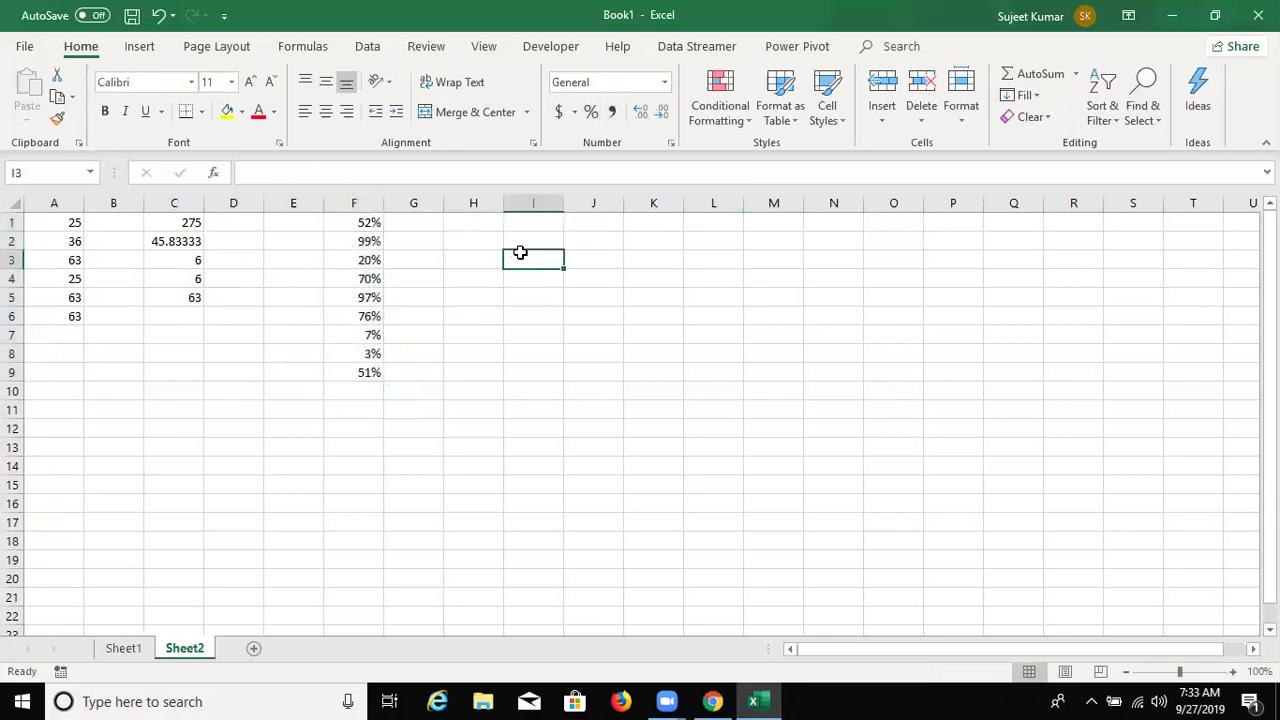
type("=MAX(")
key("Left")
key("Left")
key("Left")
key("Up")
key("Up")
key("ctrl+shift+Down")
key("Return")
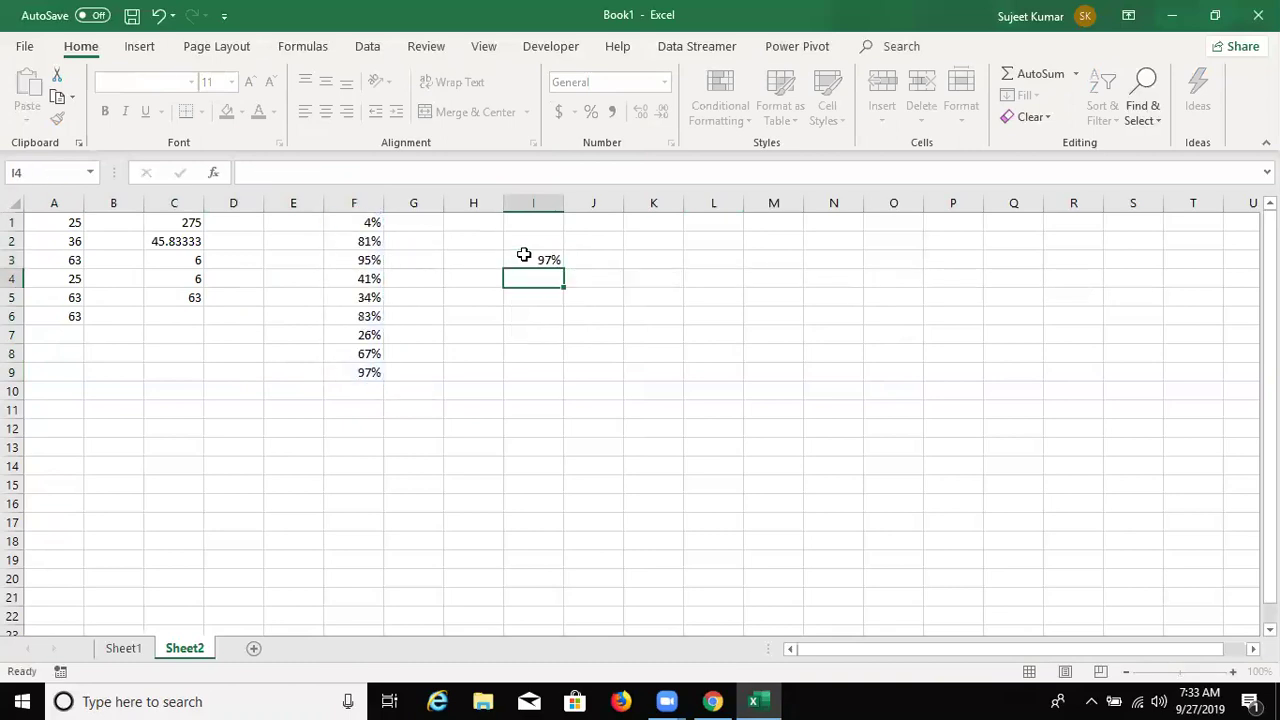
left_click(524, 256)
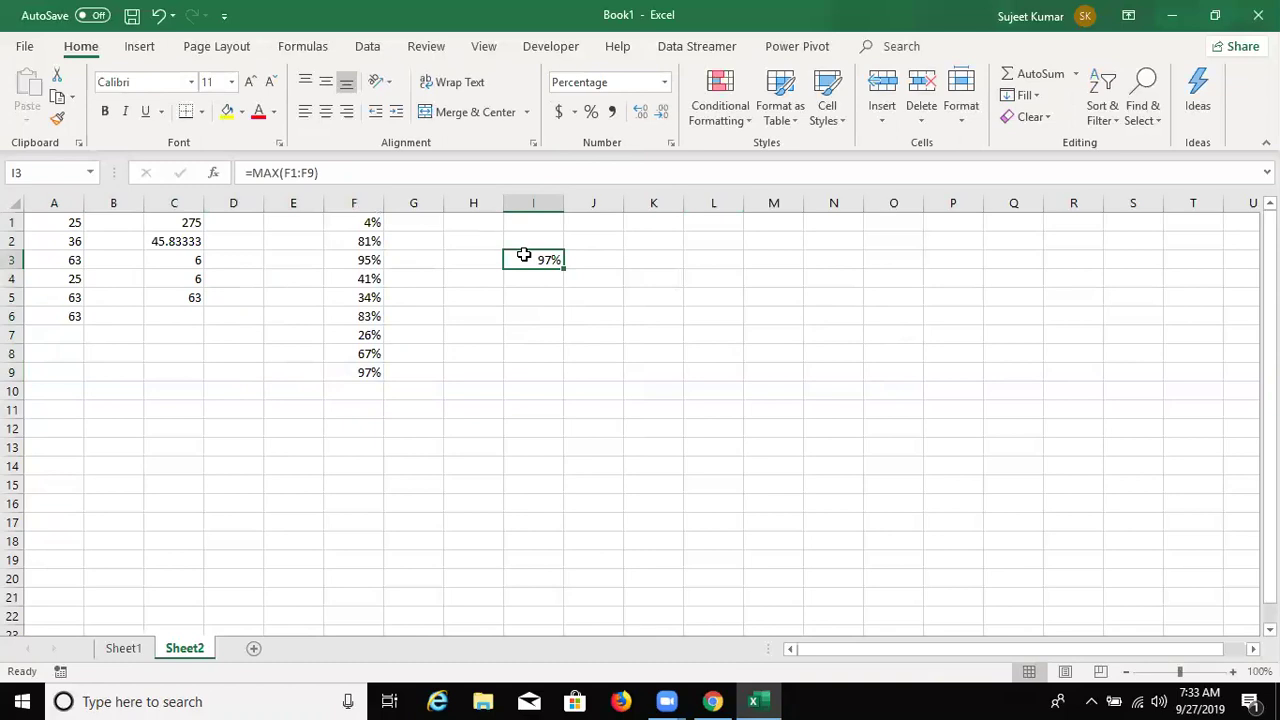
- Enter =MAXA(F1:F9) in I4, returning 0.621488
key("Down")
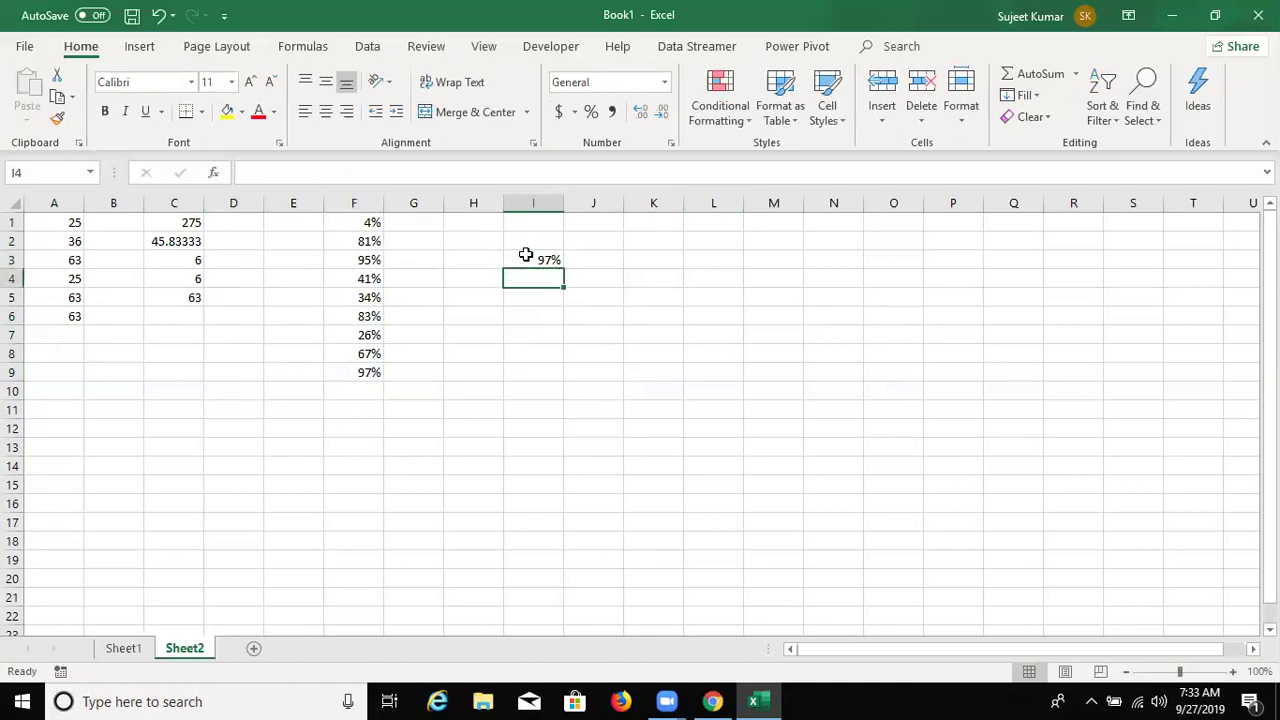
type("=MAX")
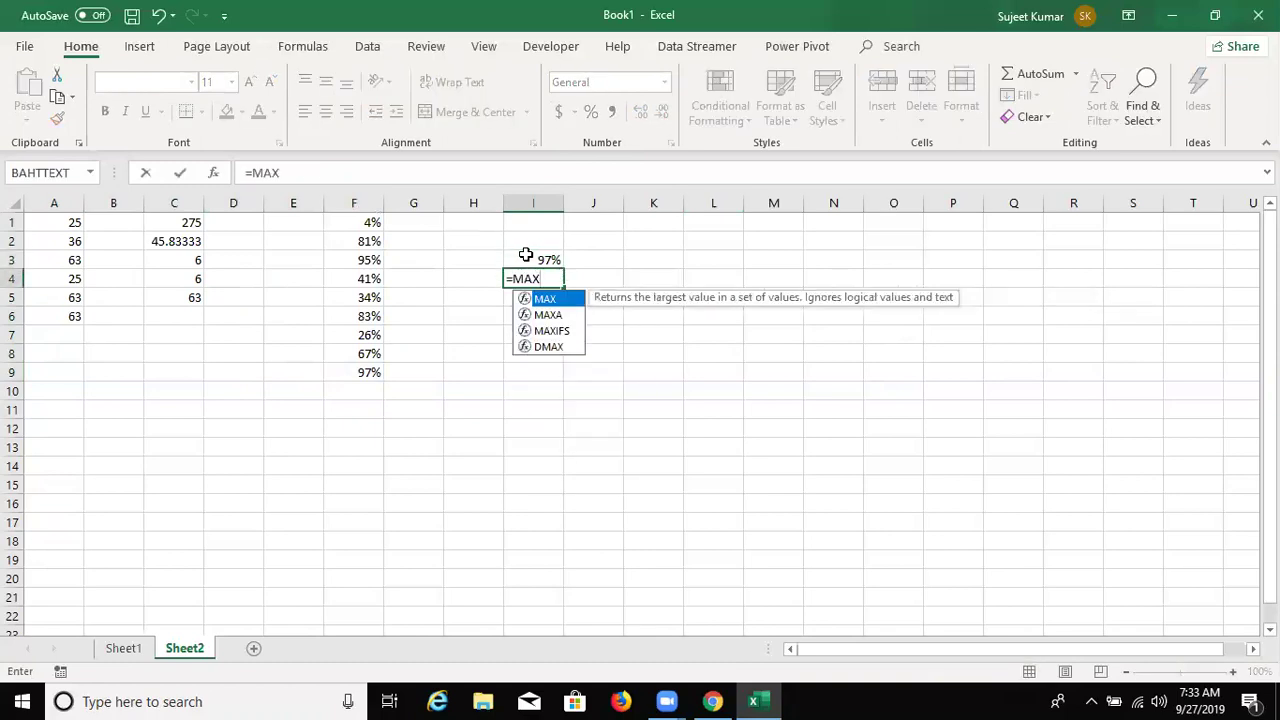
key("Down")
key("Tab")
key("Left")
key("Left")
key("Left")
key("Up")
key("Up")
key("Up")
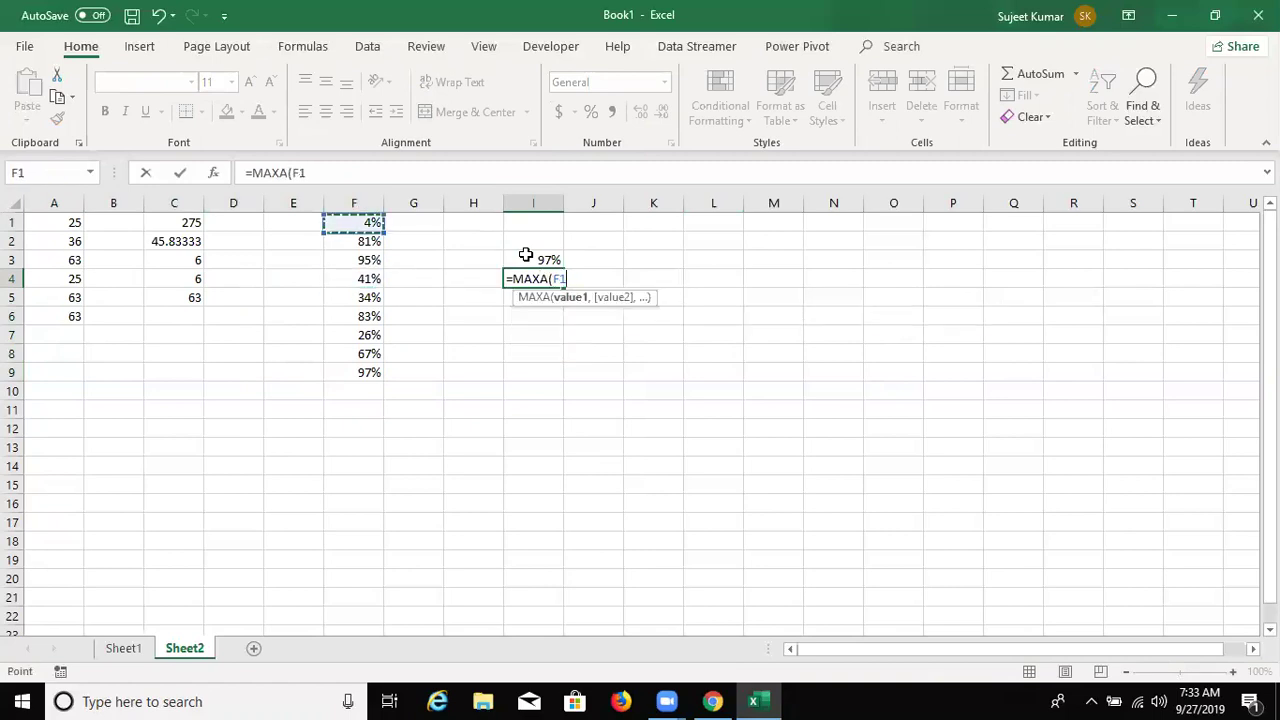
key("shift+Down")
key("shift+Down")
key("shift+Down")
key("Return")
key("Up")
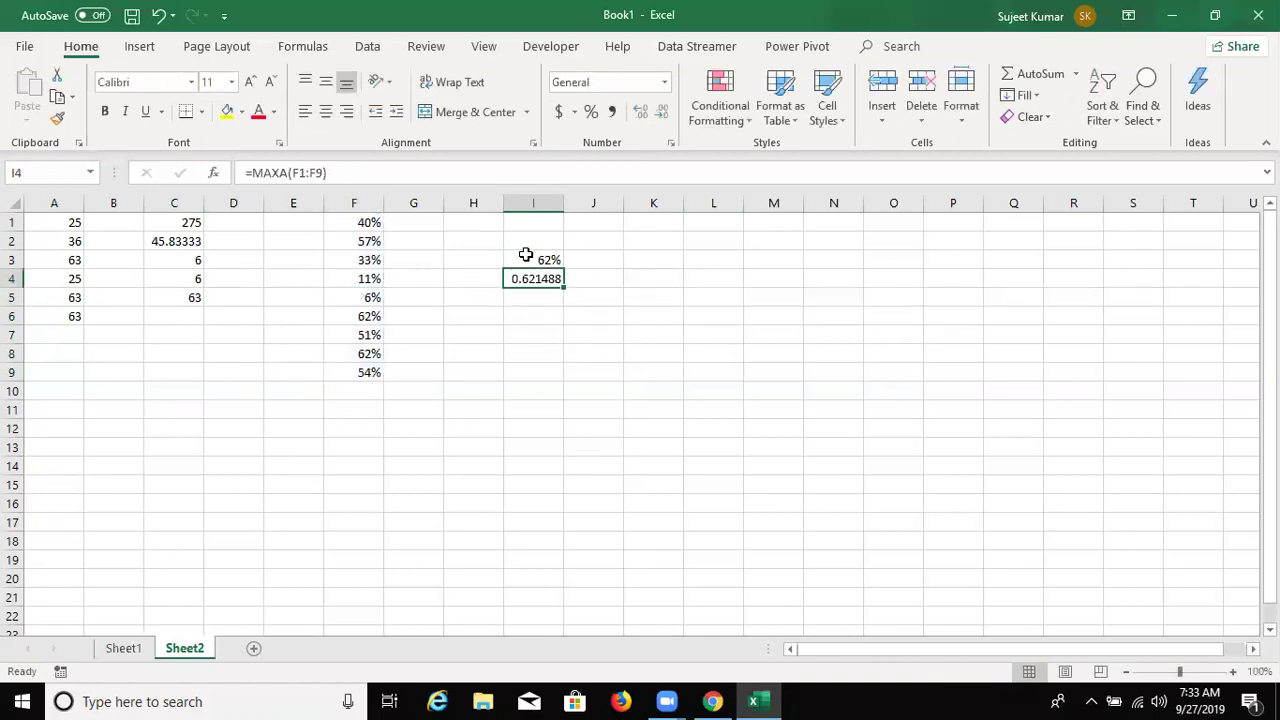
- Format I4 as a percentage and paste F1:F9 back as fixed values, leaving I3 and I4 at 86%
left_click(591, 112)
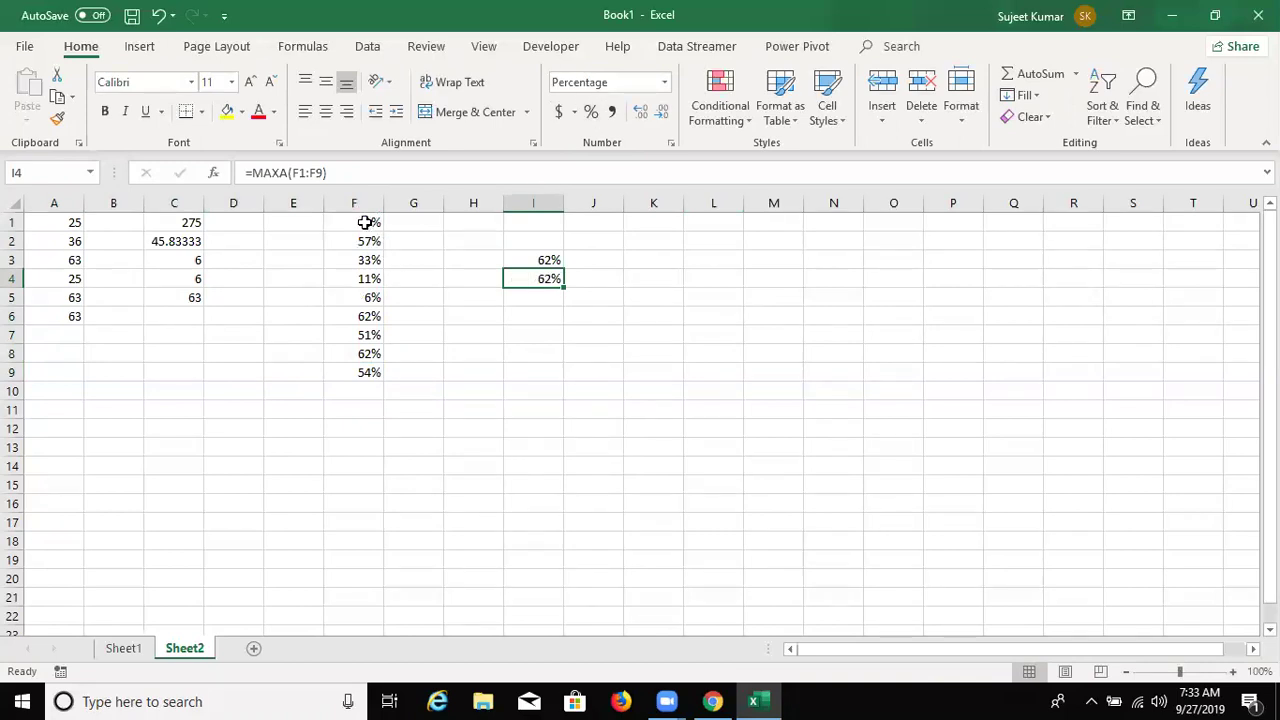
left_click_drag(365, 222, 358, 372)
key("ctrl+c")
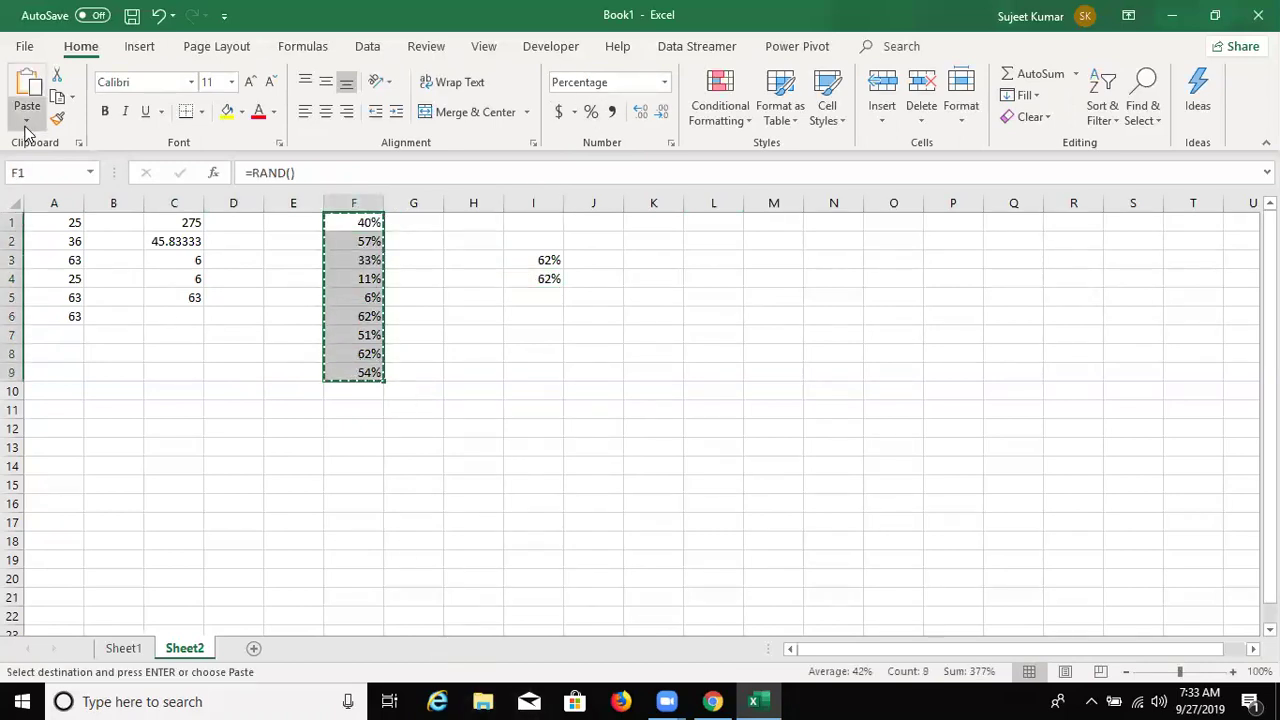
left_click(27, 120)
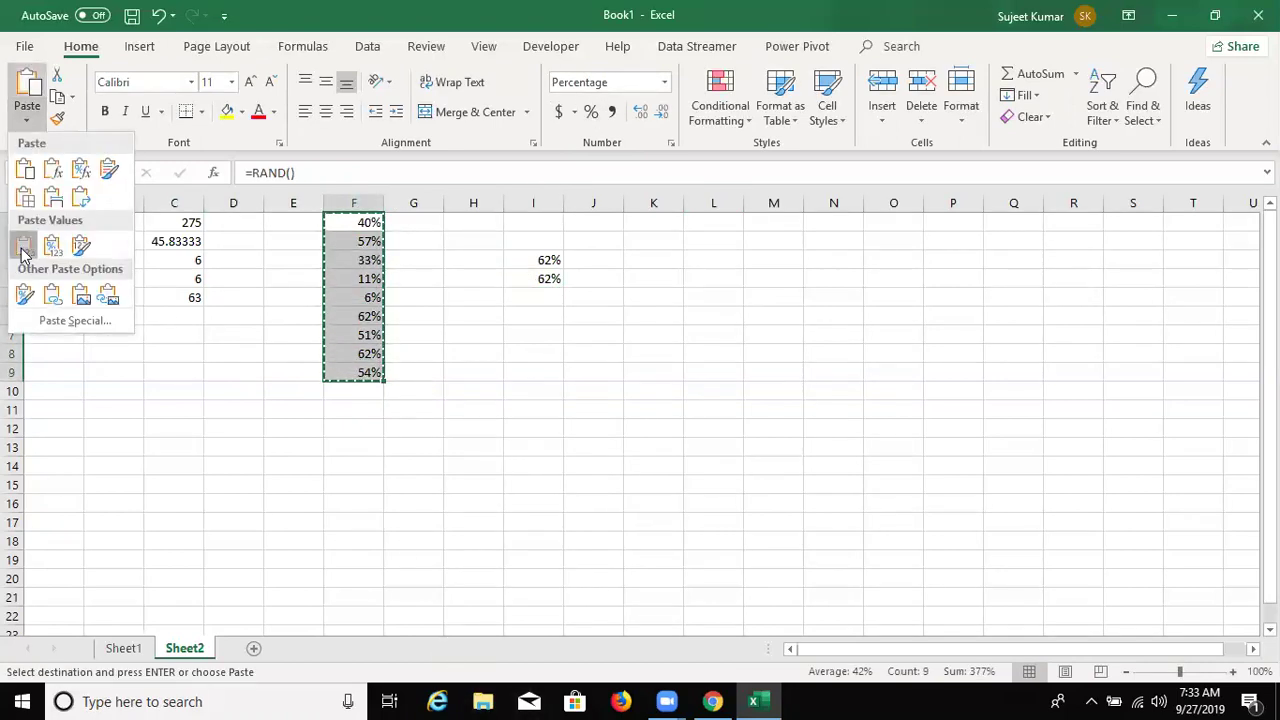
left_click(24, 247)
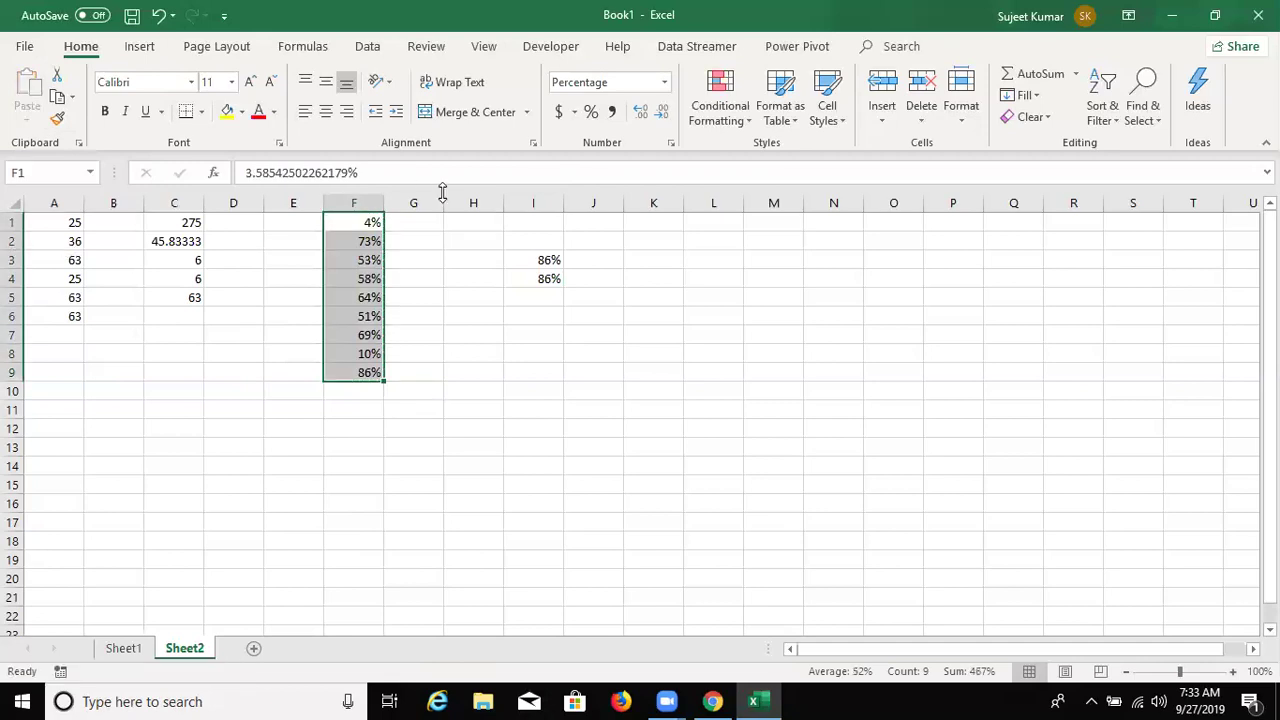
key("Up")
key("Down")
key("Down")
key("Down")
key("Down")
key("Down")
key("Down")
key("Down")
key("Down")
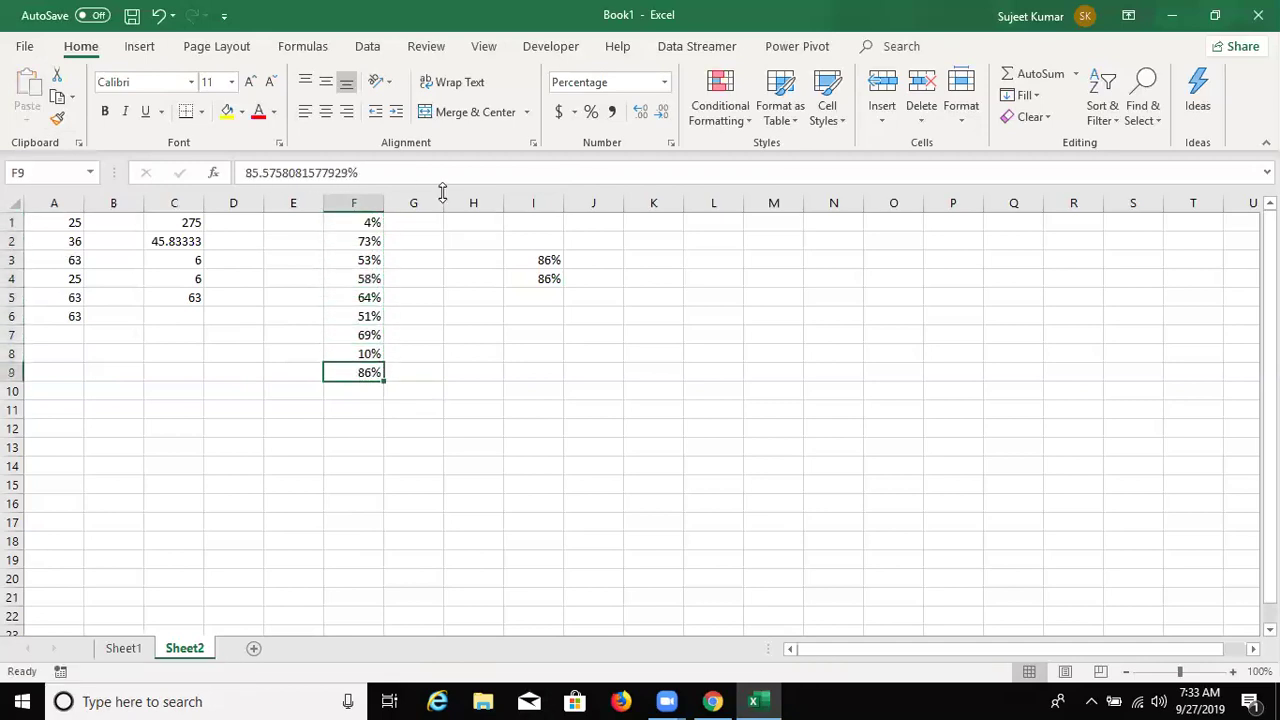
key("Up")
key("Up")
key("Up")
key("Right")
key("Right")
key("Right")
key("Down")
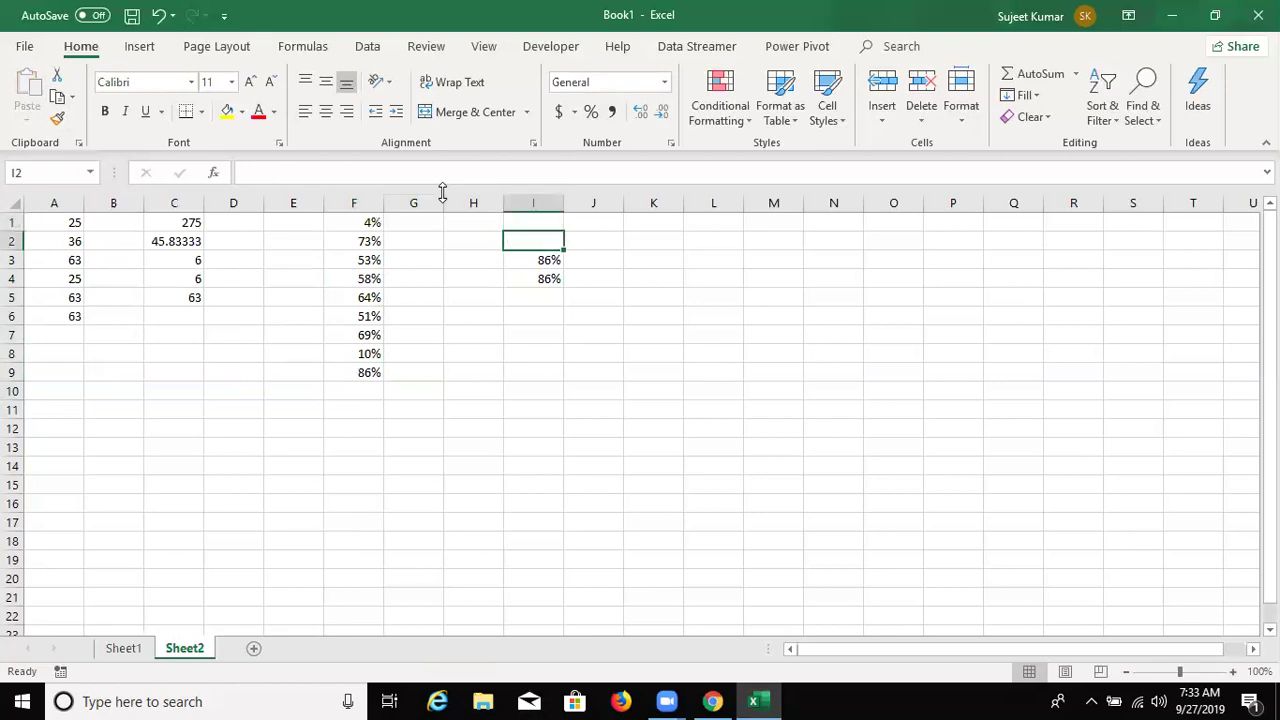
key("Down")
key("Down")
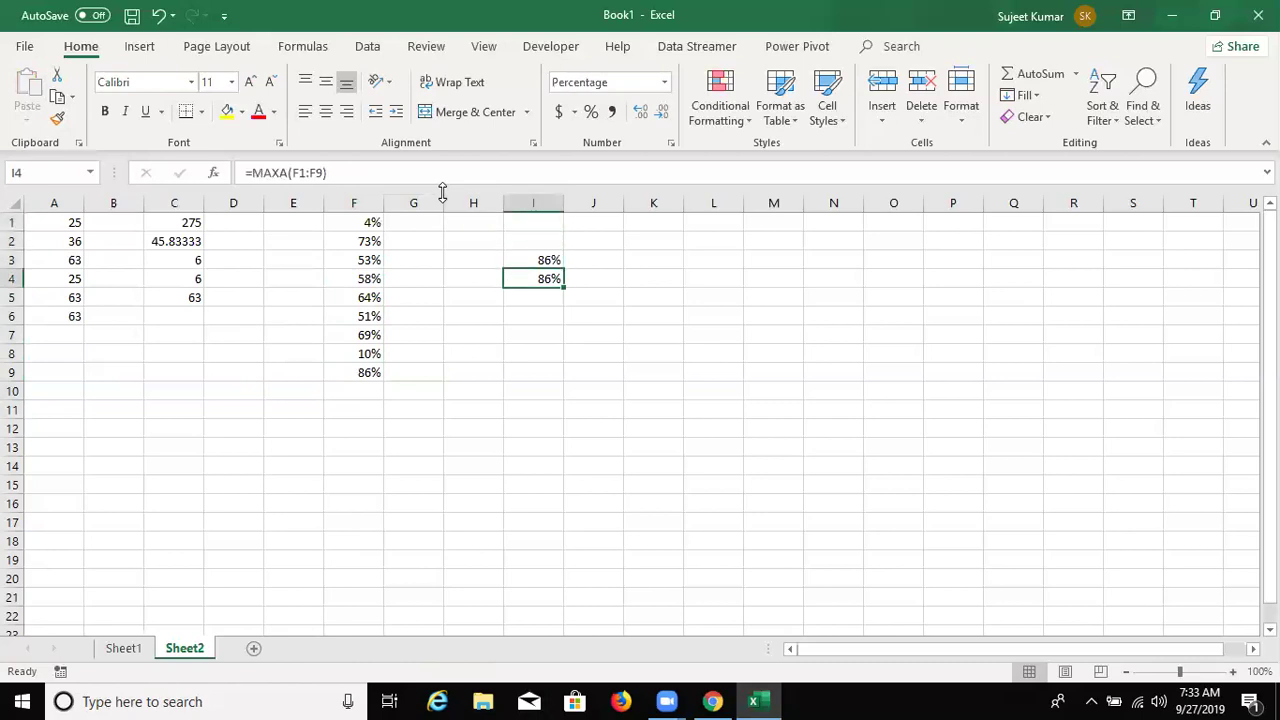
- Replace F4's value with TRUE so I4's MAXA result reads 100%
key("Left")
key("Left")
key("Left")
type("T")
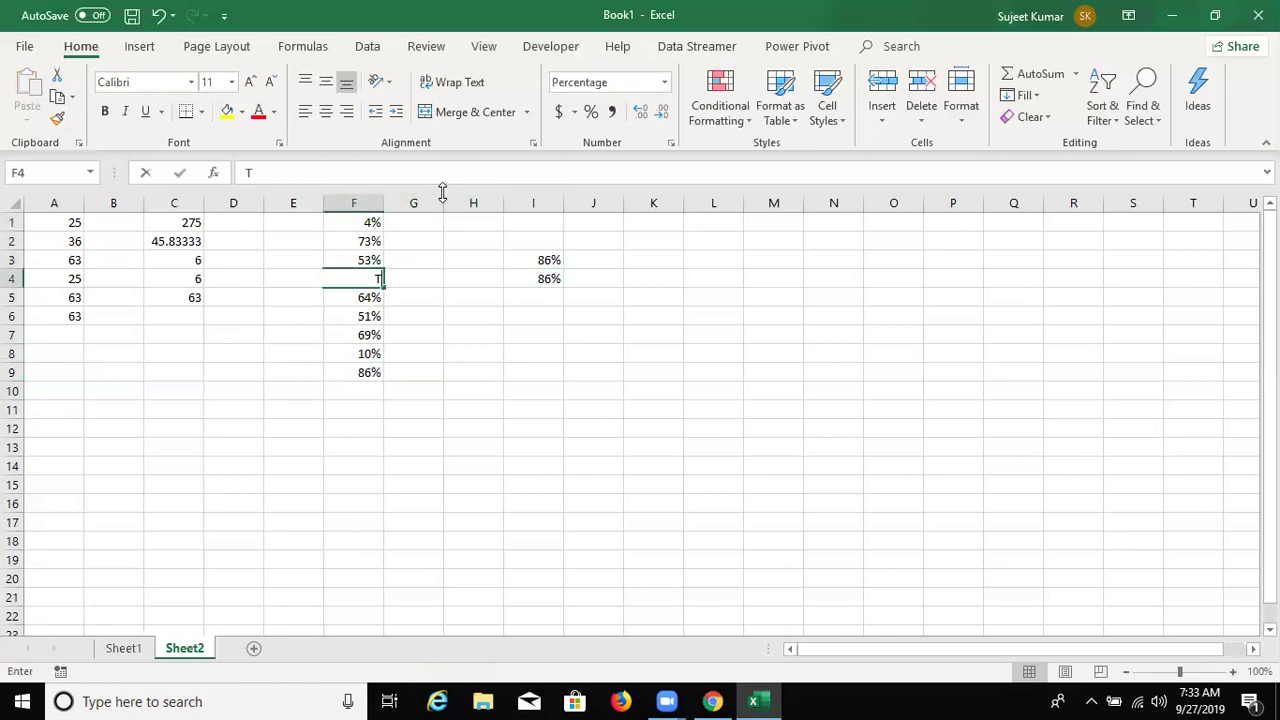
type("RUE")
key("Tab")
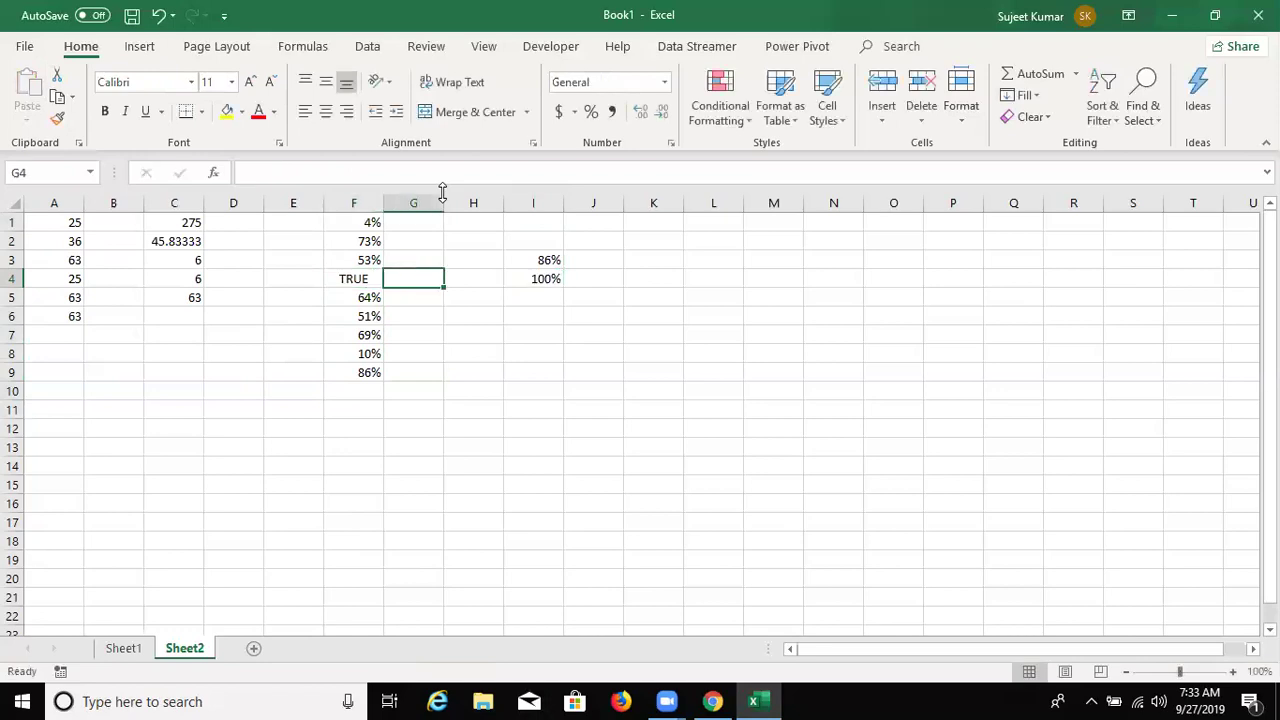
key("Right")
key("Right")
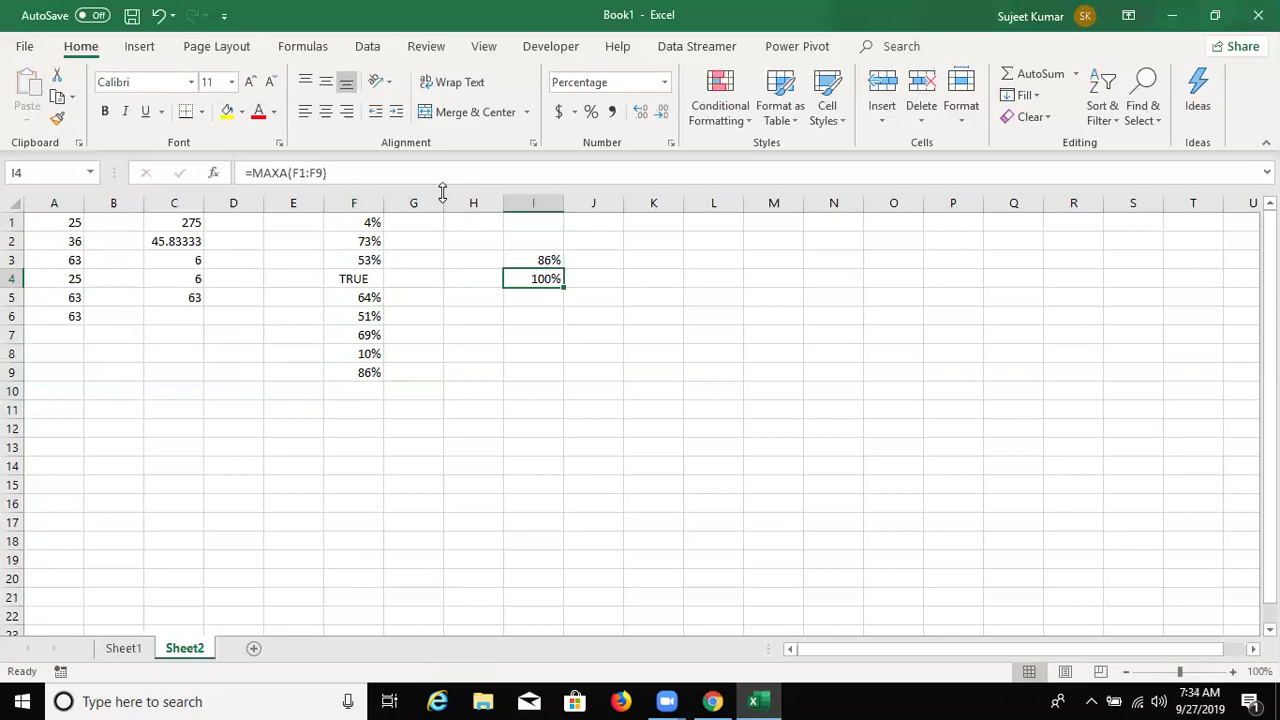
- Enter the notes 1 in E4 and 100% in E5, then move to I5
key("Left")
key("Left")
key("Left")
key("Left")
type("1")
key("Return")
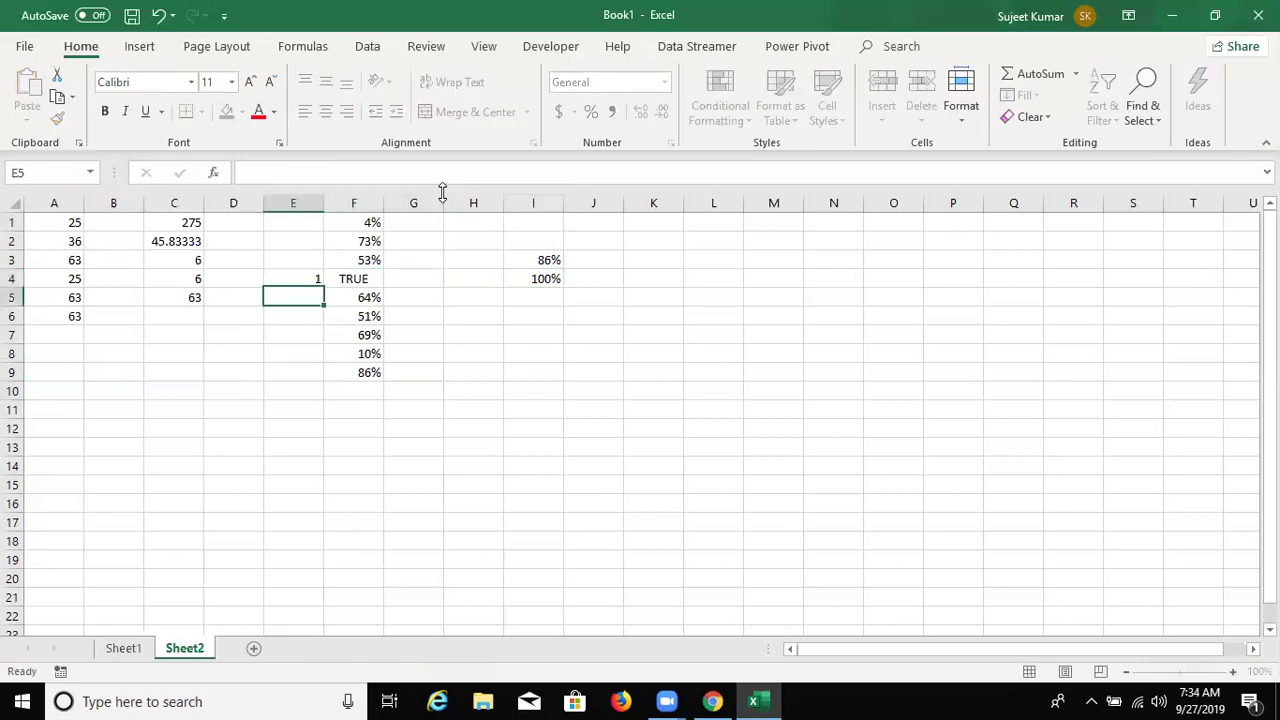
key("Up")
key("Down")
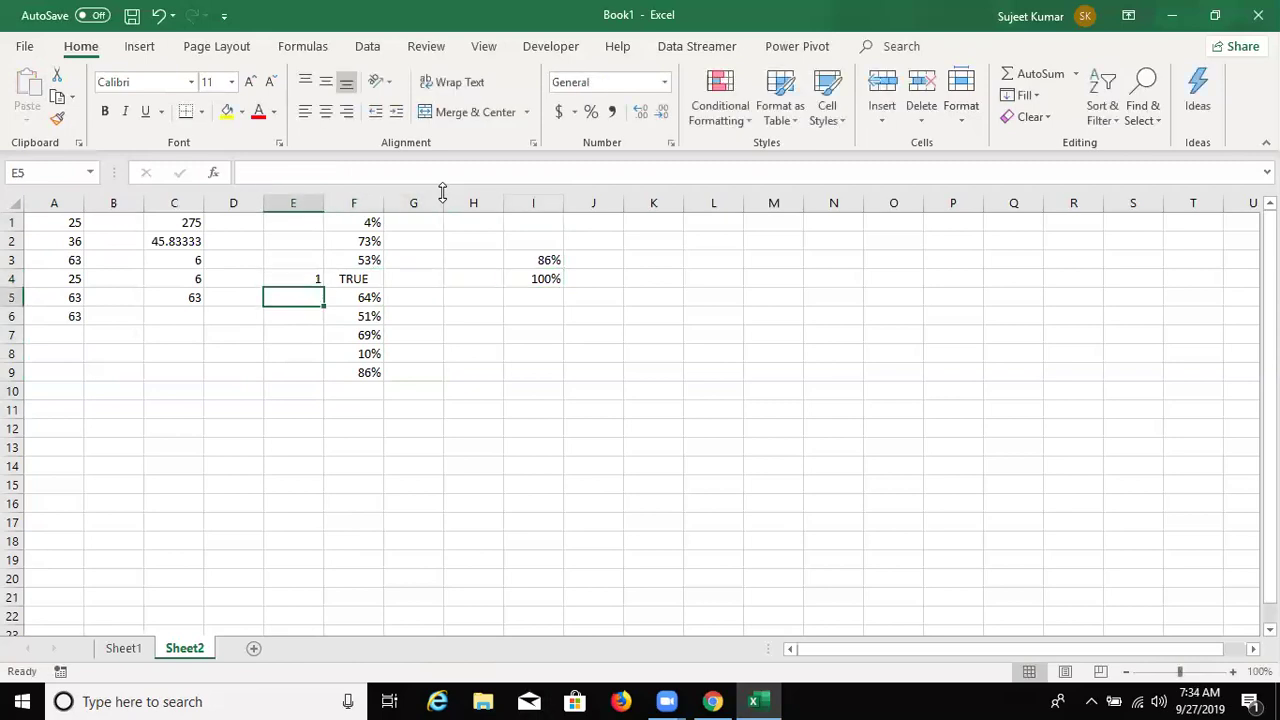
type("100%")
key("Return")
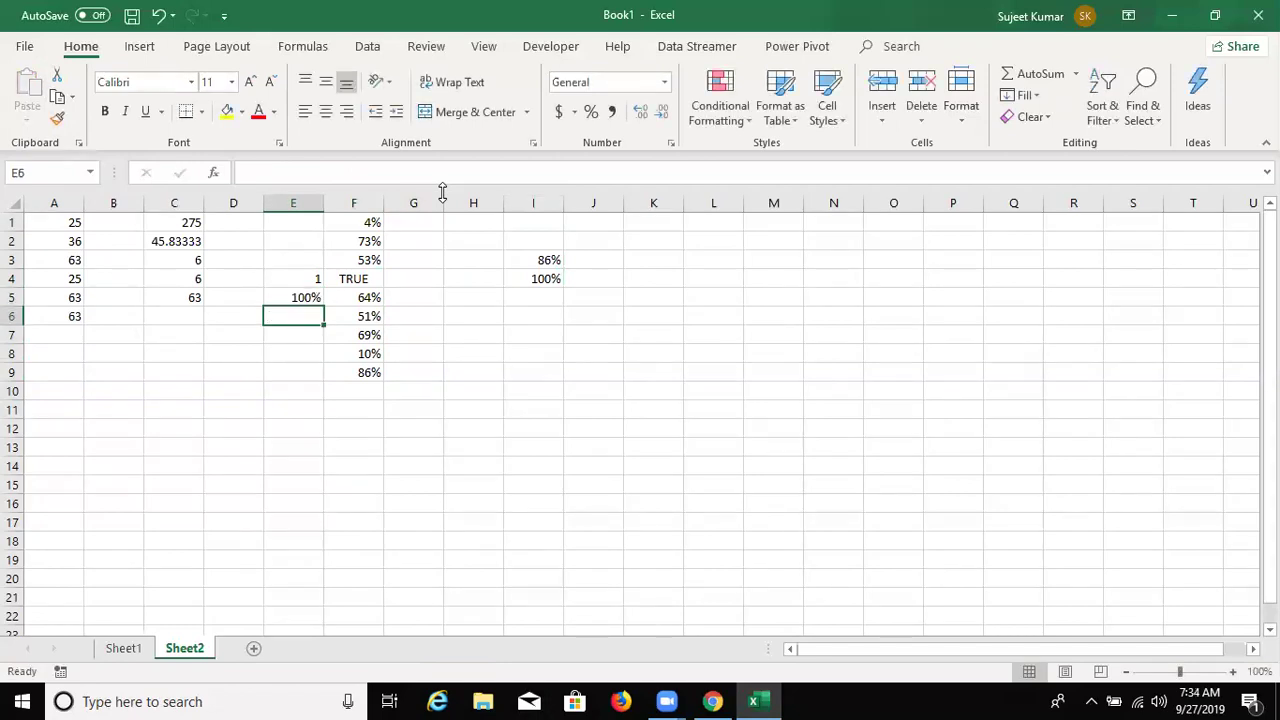
key("Right")
key("Right")
key("Right")
key("Up")
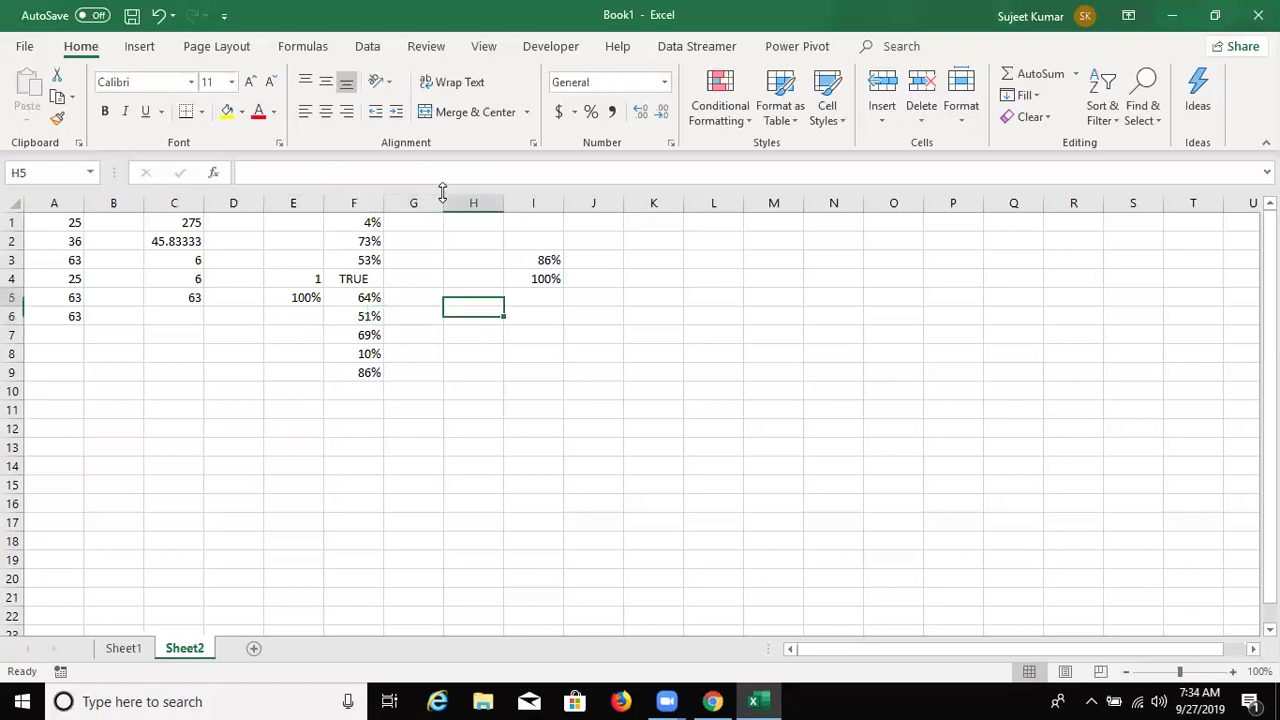
key("Right")
- Start a MIN formula in I5, then abandon it unfinished
type("=MIN(")
key("Left")
key("Home")
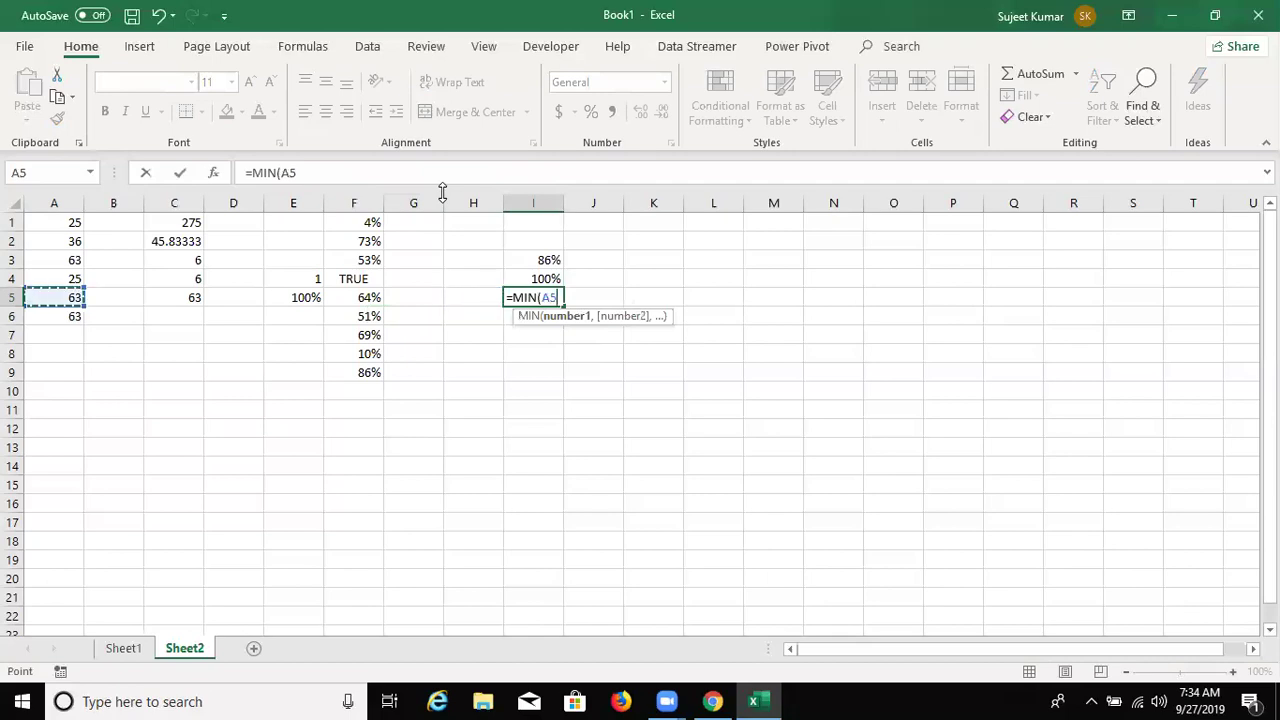
left_click(443, 192)
- Enter =MIN(A1:A6) in C6 so it returns 25
key("Left")
key("Home")
key("Down")
key("Right")
key("Right")
type("=")
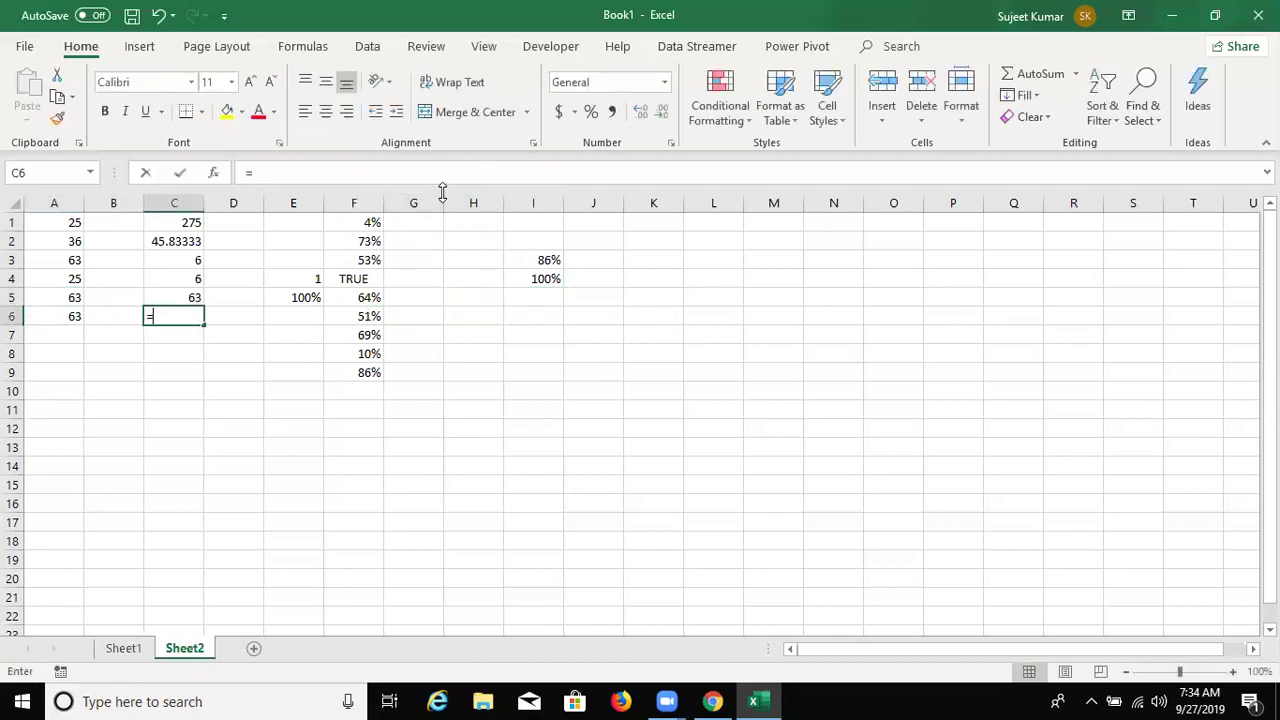
type("MIN(")
key("Left")
key("Left")
key("ctrl+shift+Up")
key("Return")
key("Up")
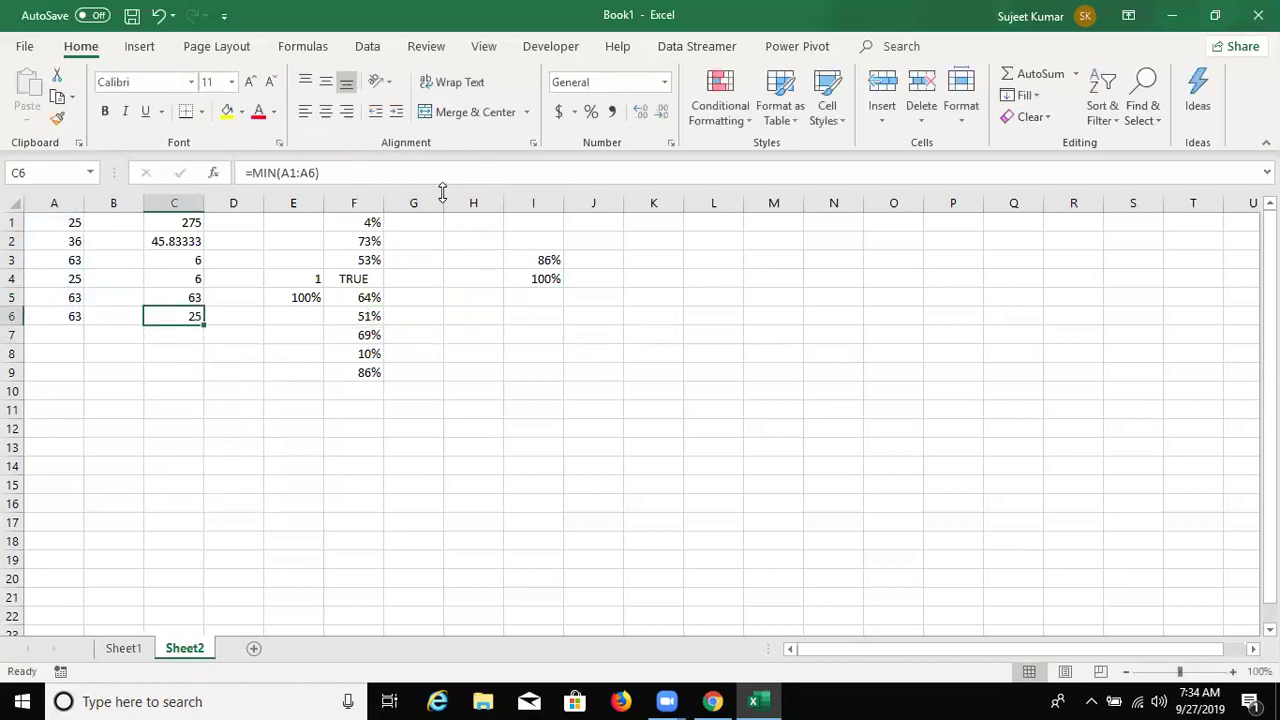
key("Right")
key("Right")
key("Right")
key("Right")
key("Right")
- Put =MINA(F1:F9) in I5 and format the result as a percentage
key("Up")
type("=MIN")
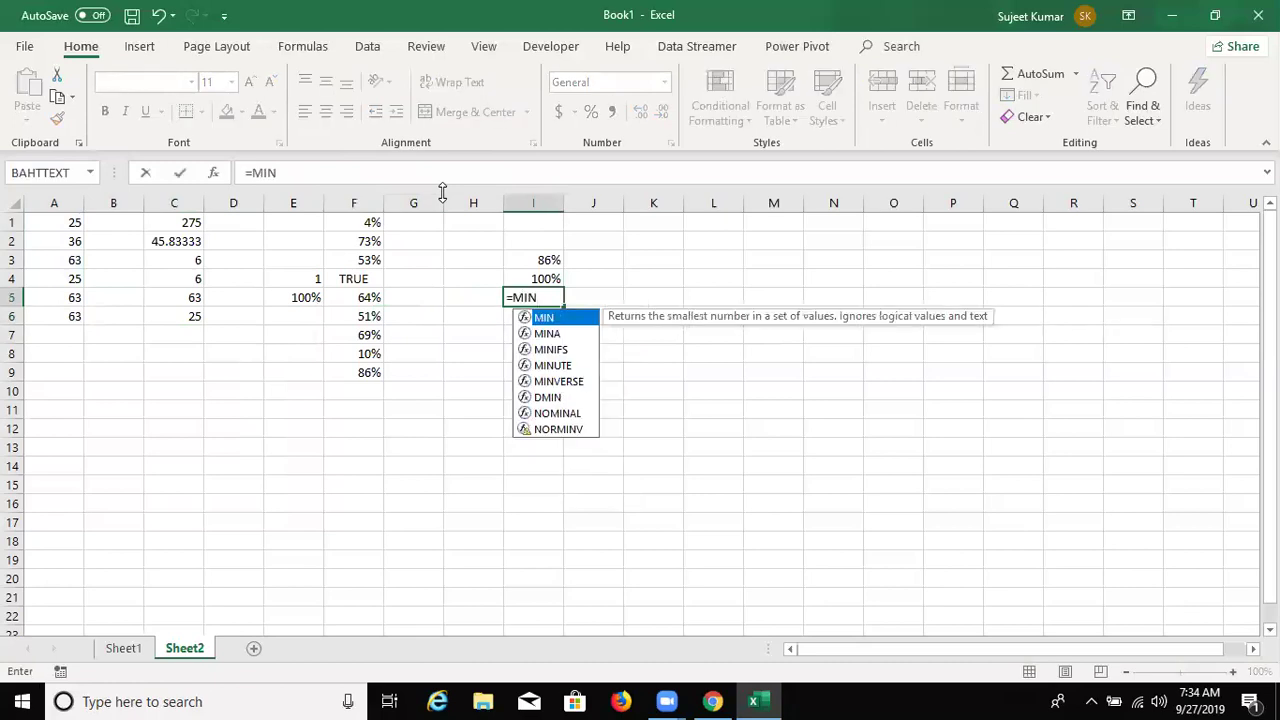
key("Down")
key("Tab")
key("Left")
key("Left")
key("Left")
key("ctrl+Up")
key("ctrl+shift+Down")
key("Return")
key("Up")
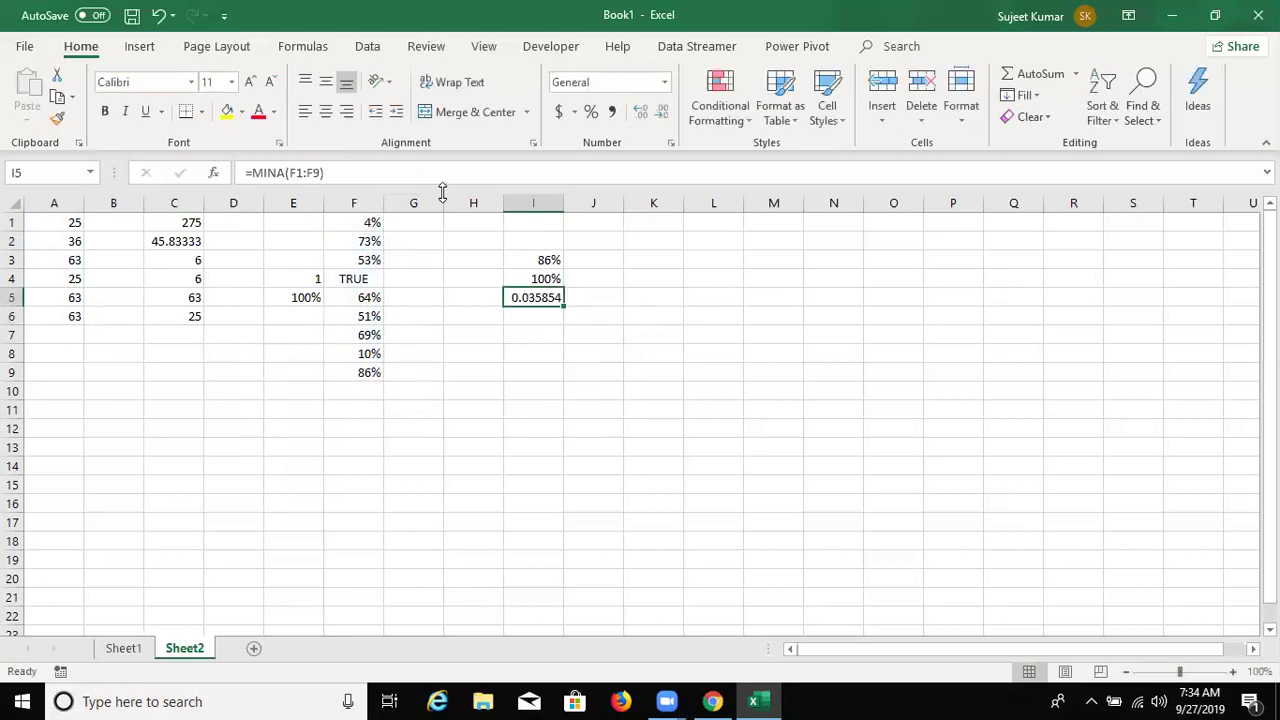
left_click(589, 113)
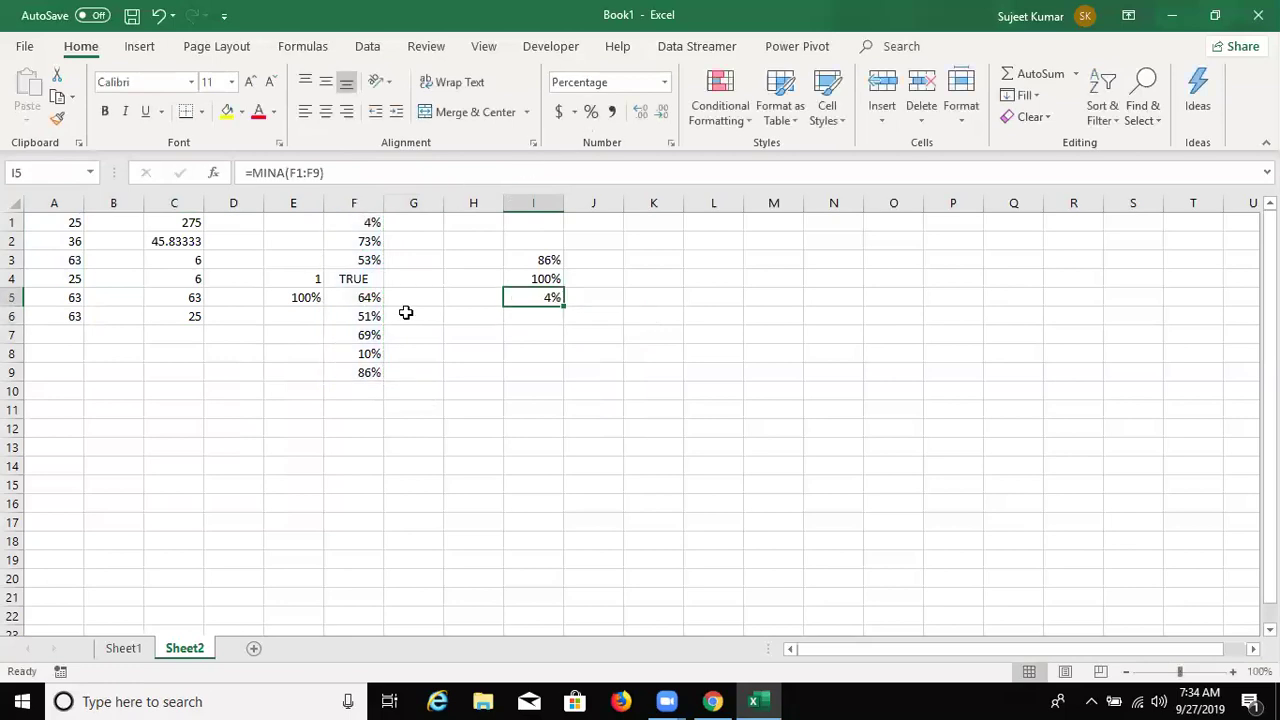
- Change F6 to FALSE and note 0 beside it in E6
left_click(350, 322)
type("FALSE")
key("Return")
left_click(350, 324)
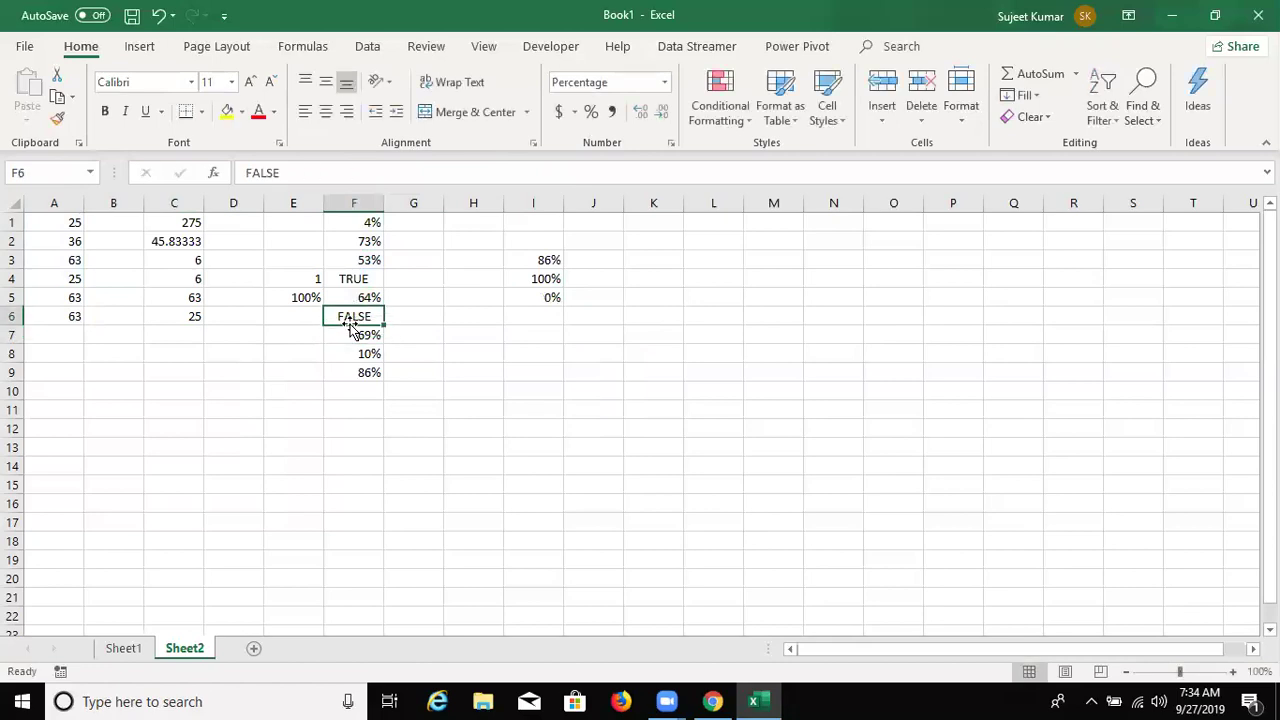
key("Left")
type("0")
key("Return")
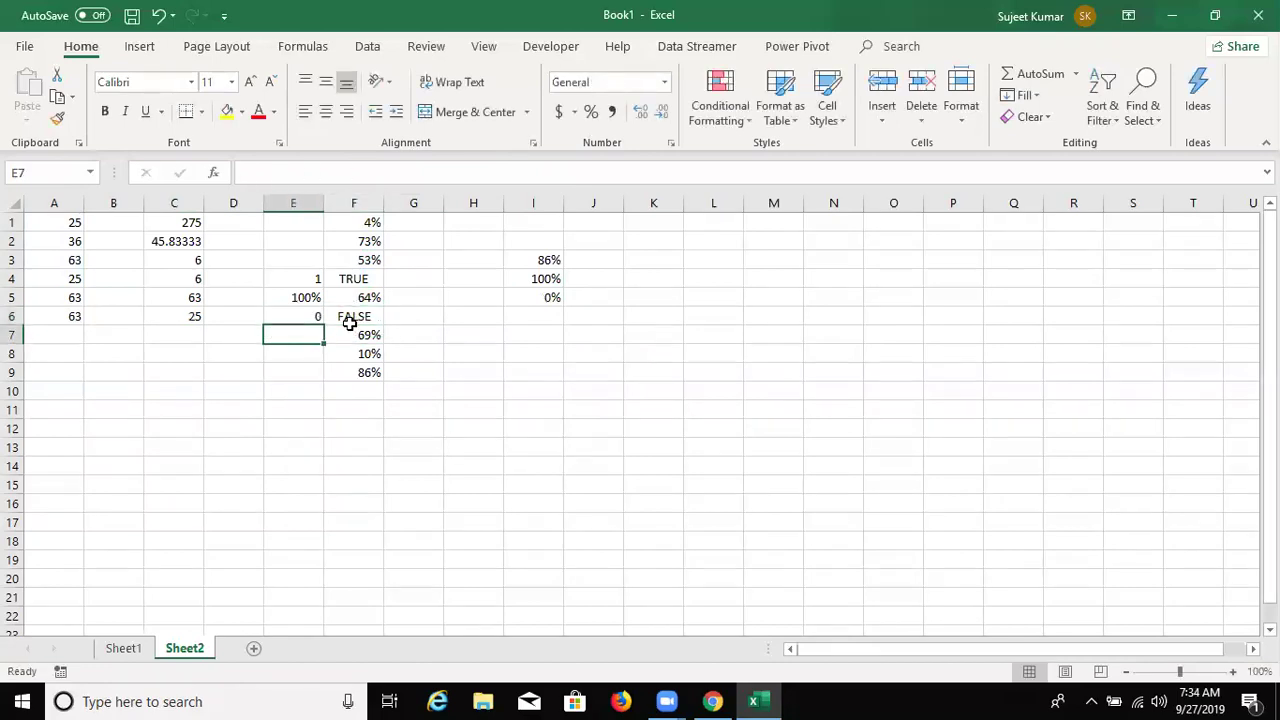
key("Up")
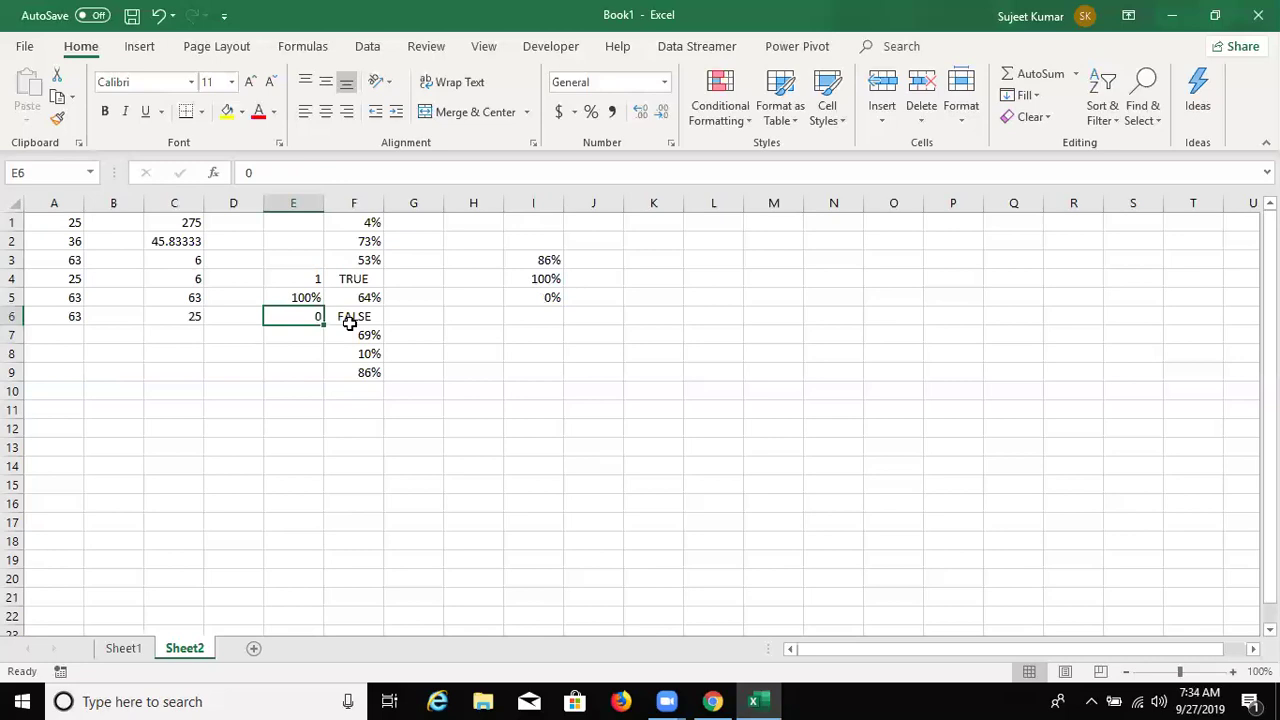
left_click(350, 323)
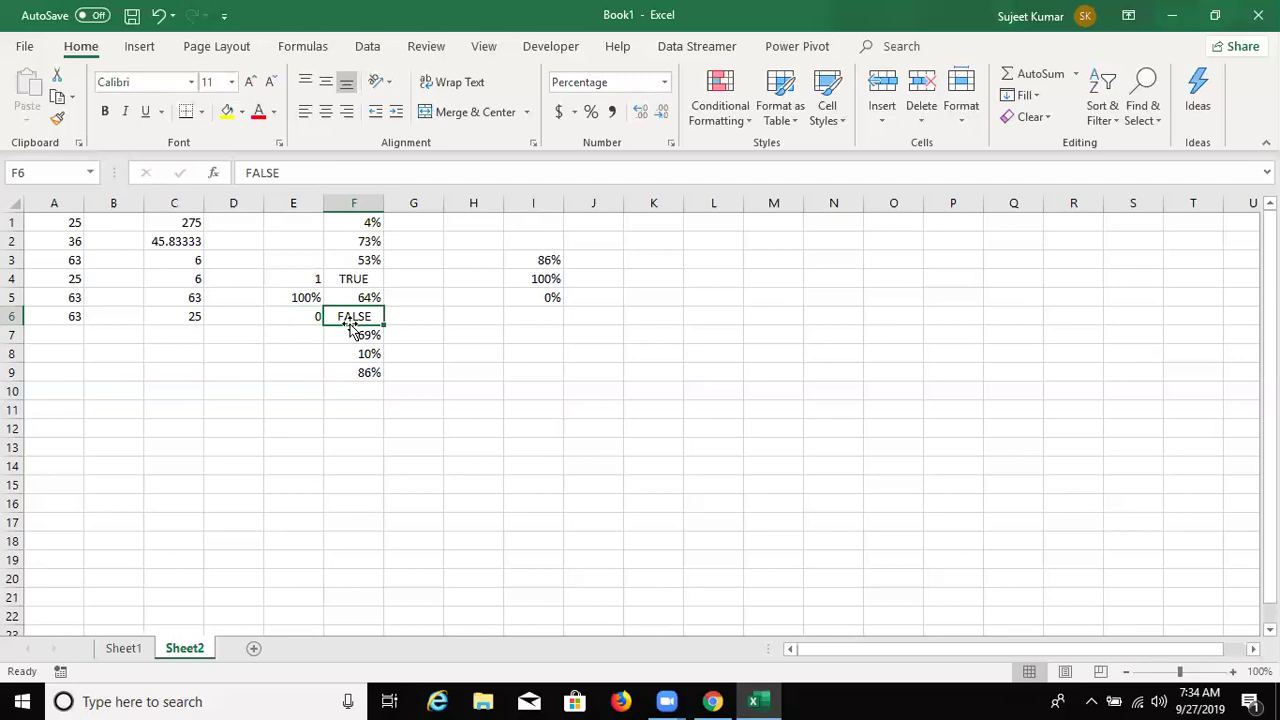
- Review the TRUE/1 notes and the column C formulas from SUM in C1 to MIN in C6
key("Left")
key("Up")
key("Up")
key("Right")
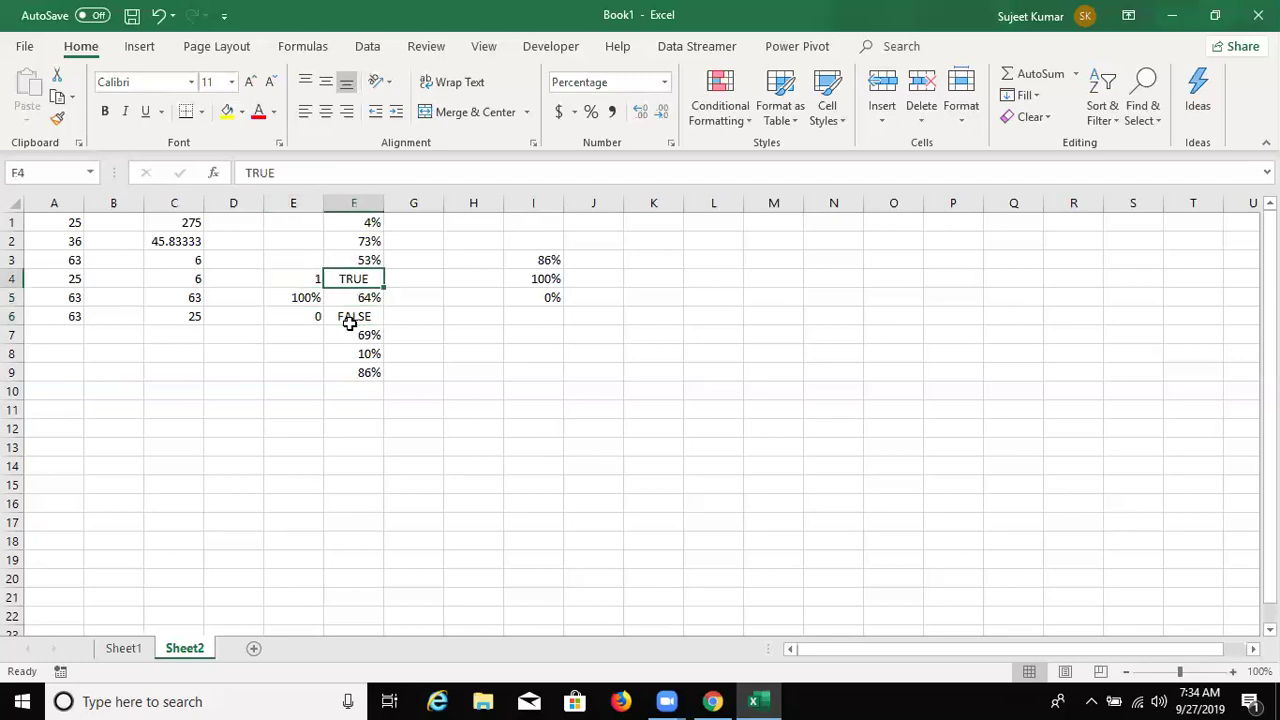
key("Left")
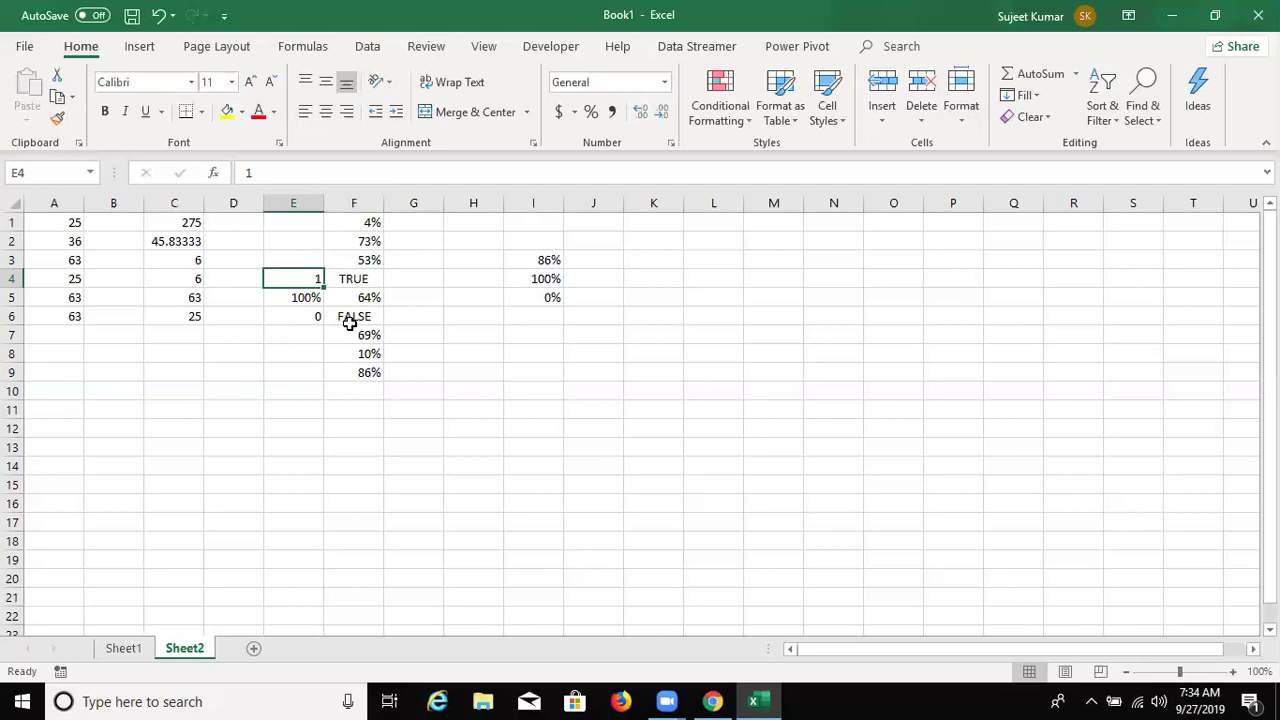
key("Left")
key("Left")
key("Down")
key("Down")
key("Down")
key("Up")
key("ctrl+Up")
key("Down")
key("Down")
key("Down")
key("Up")
key("Up")
key("Up")
key("Down")
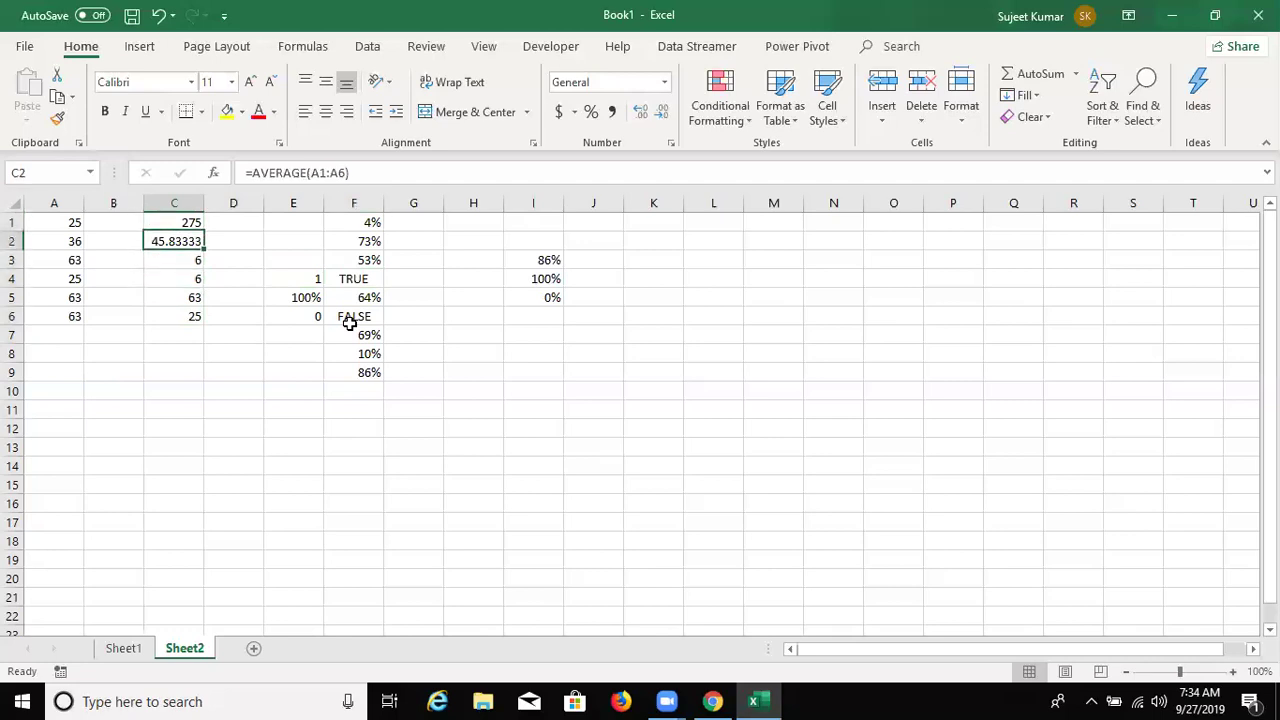
key("Down")
key("Down")
key("Down")
key("Down")
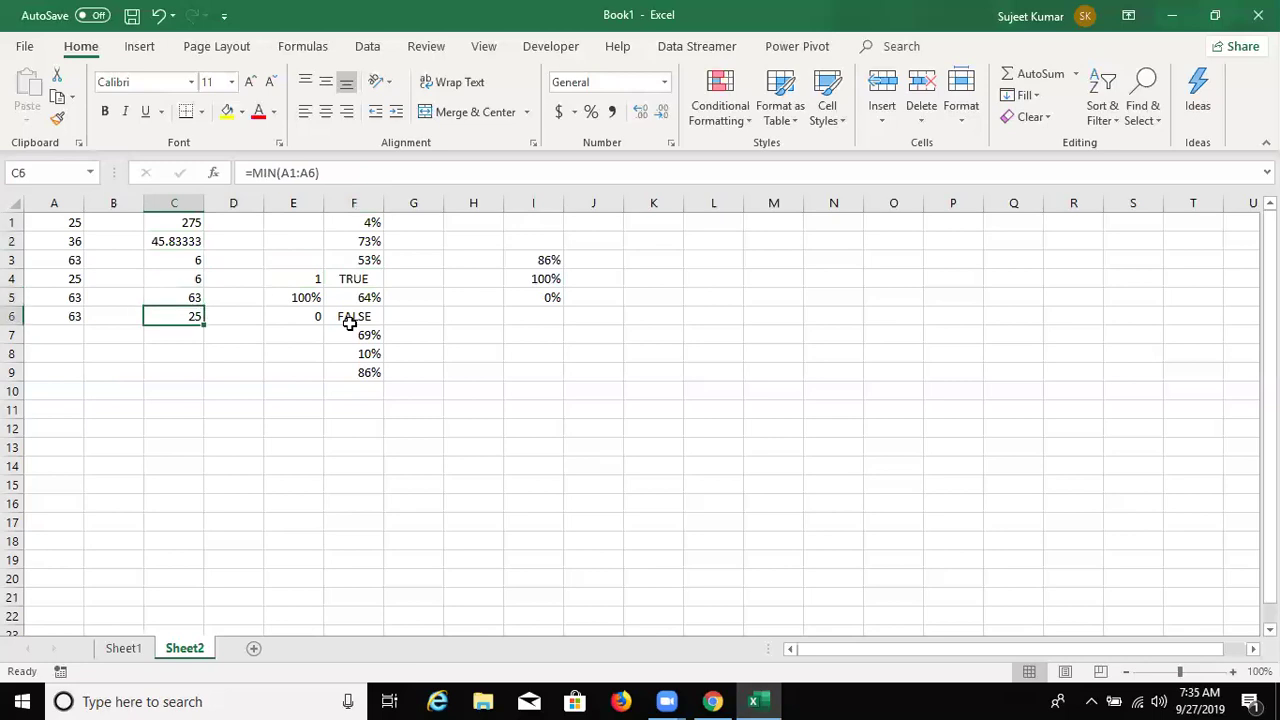
key("Down")
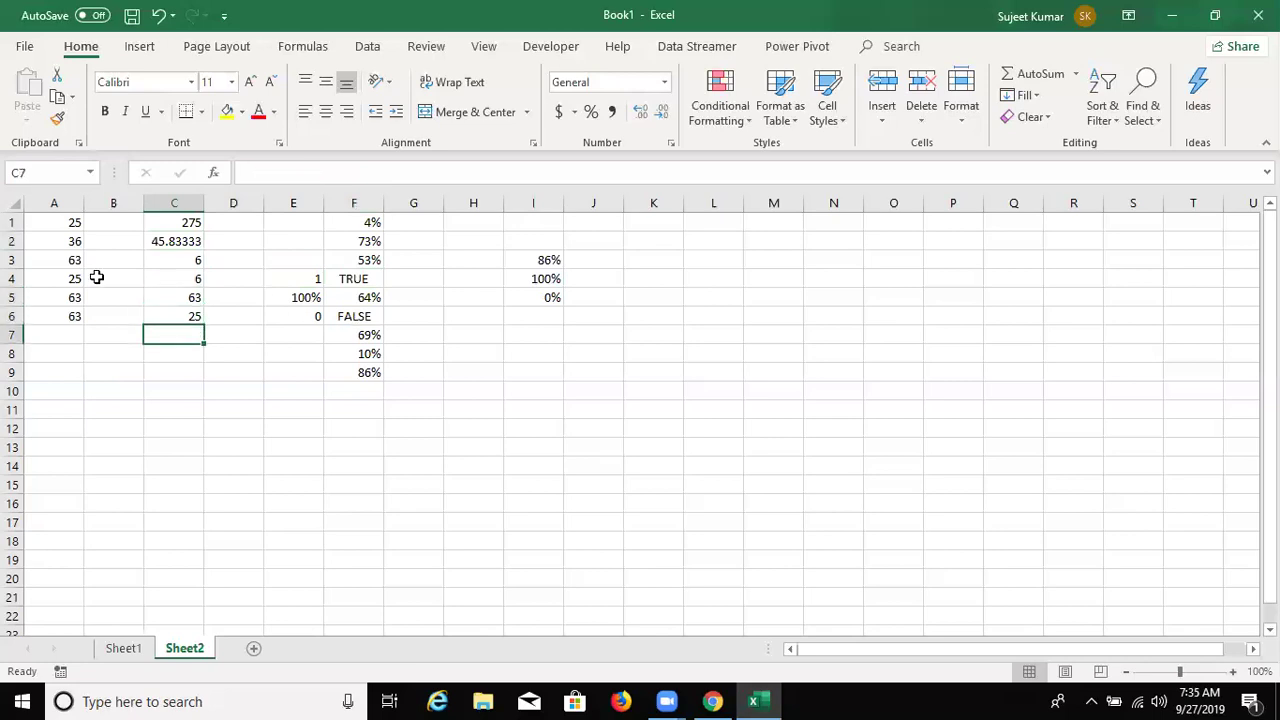
left_click(300, 47)
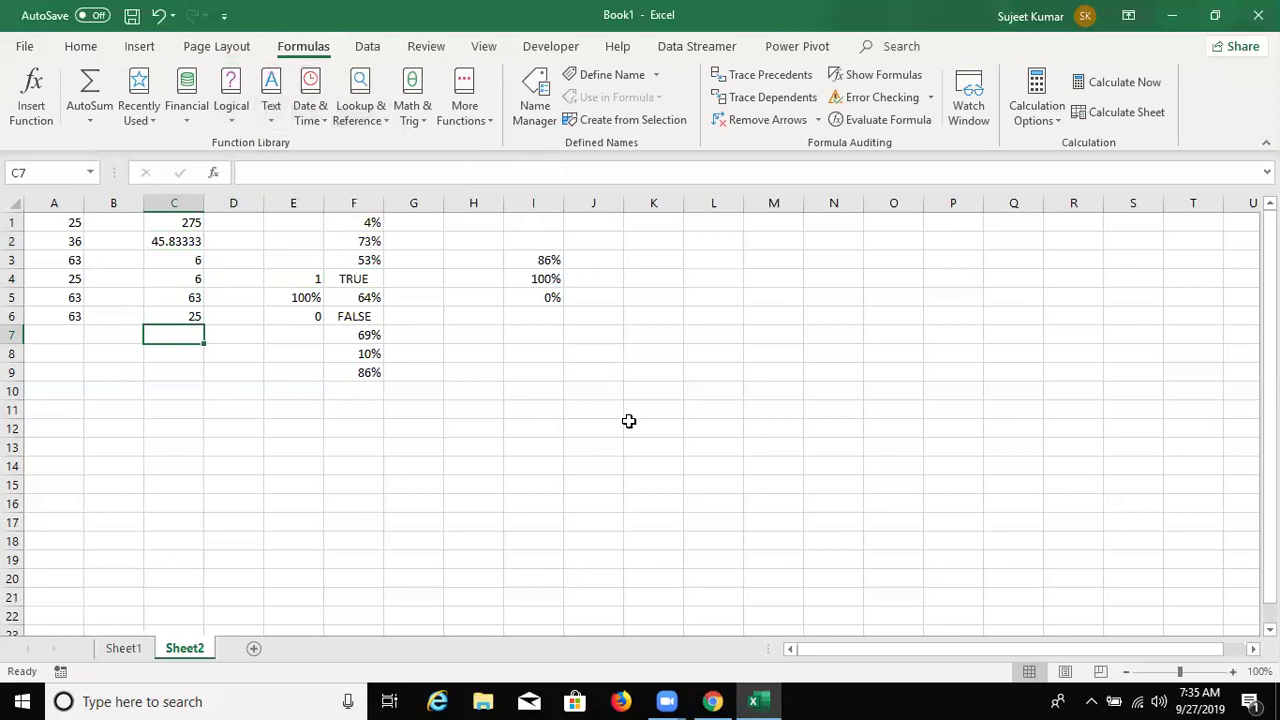
left_click(498, 392)
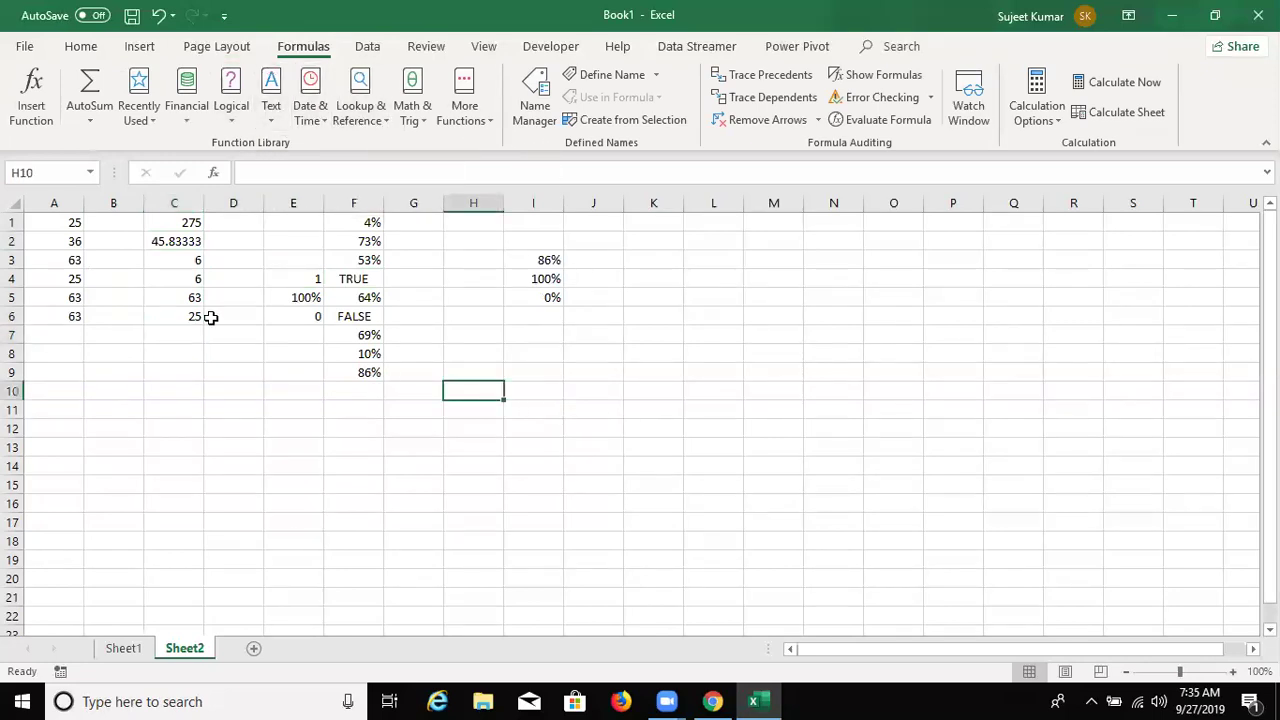
left_click(166, 347)
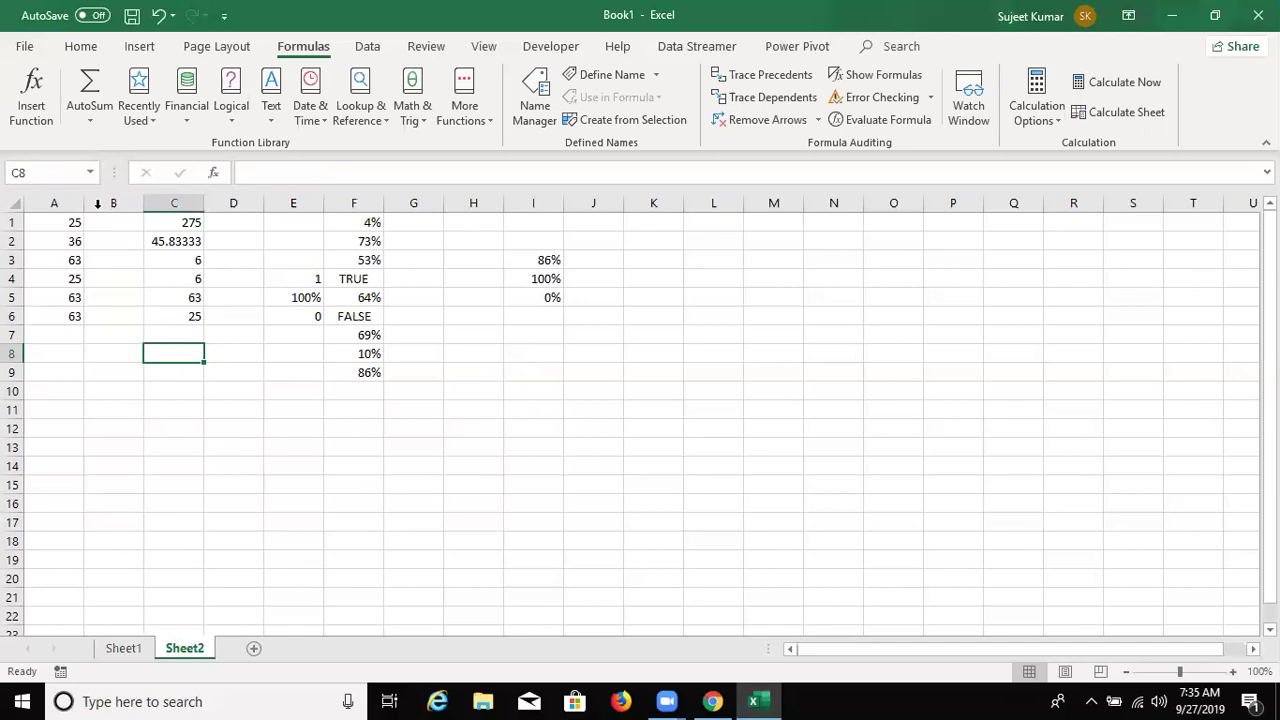
left_click(86, 55)
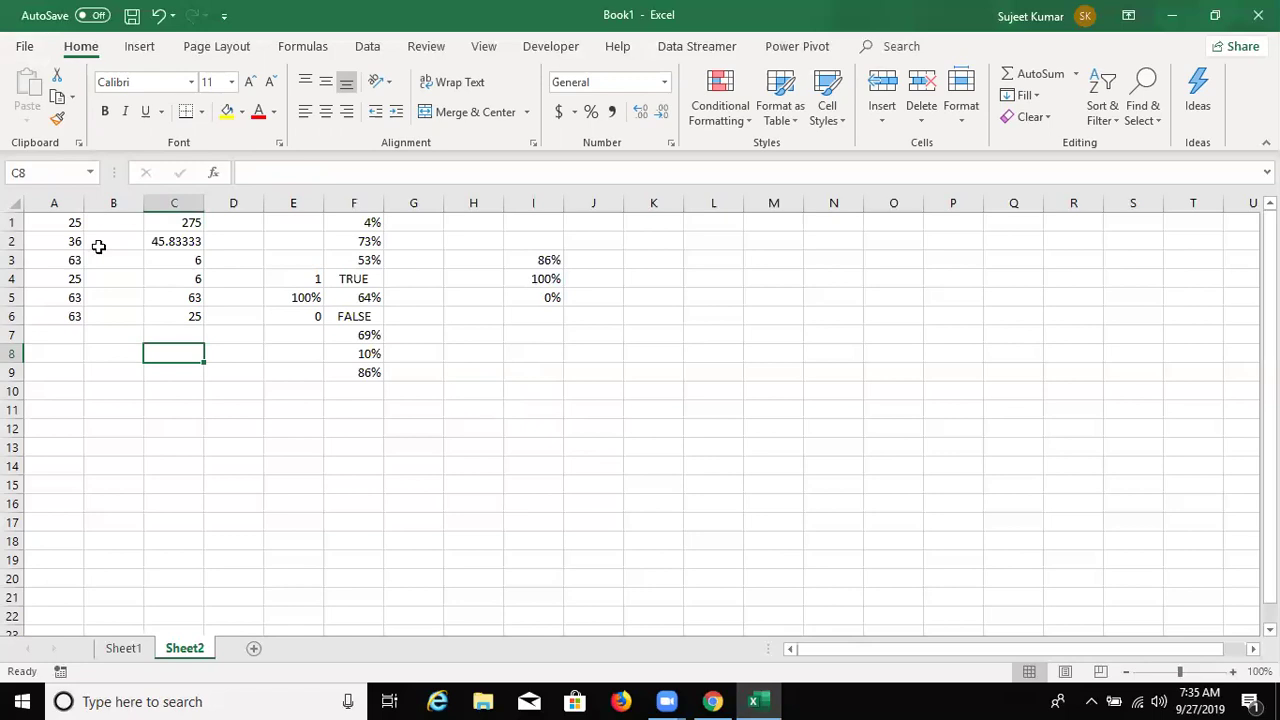
left_click(99, 357)
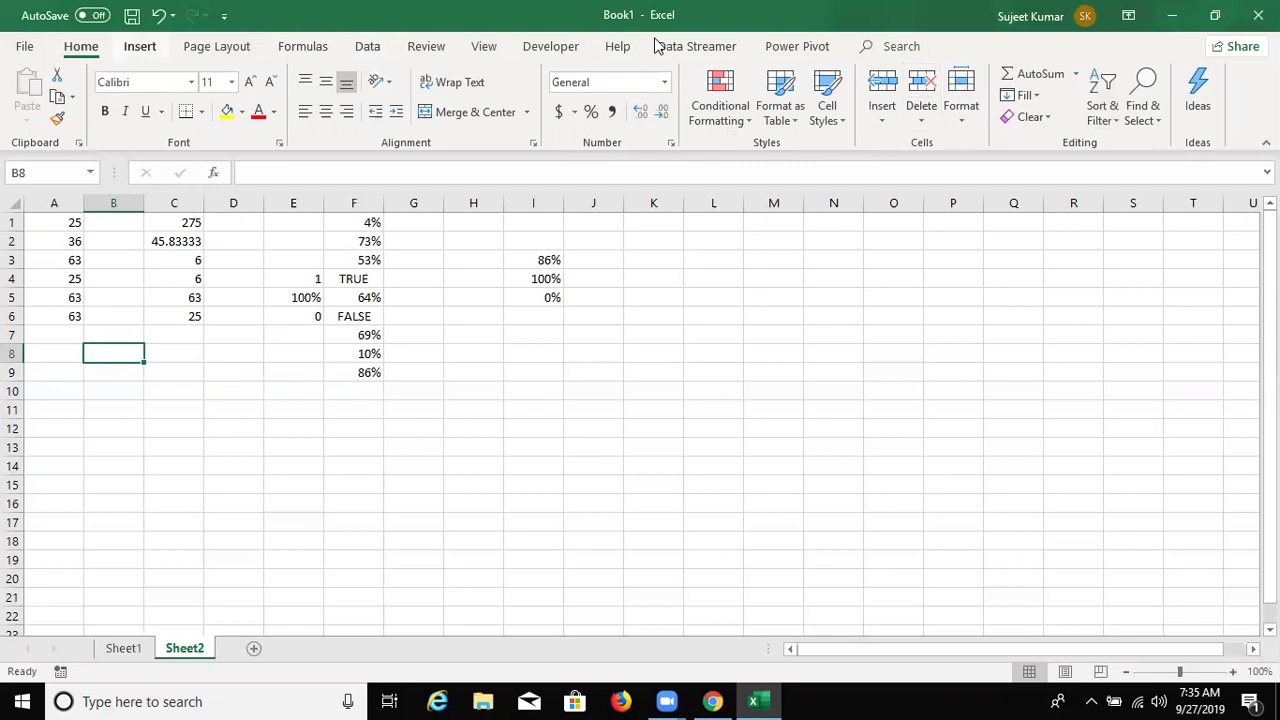
left_click(152, 54)
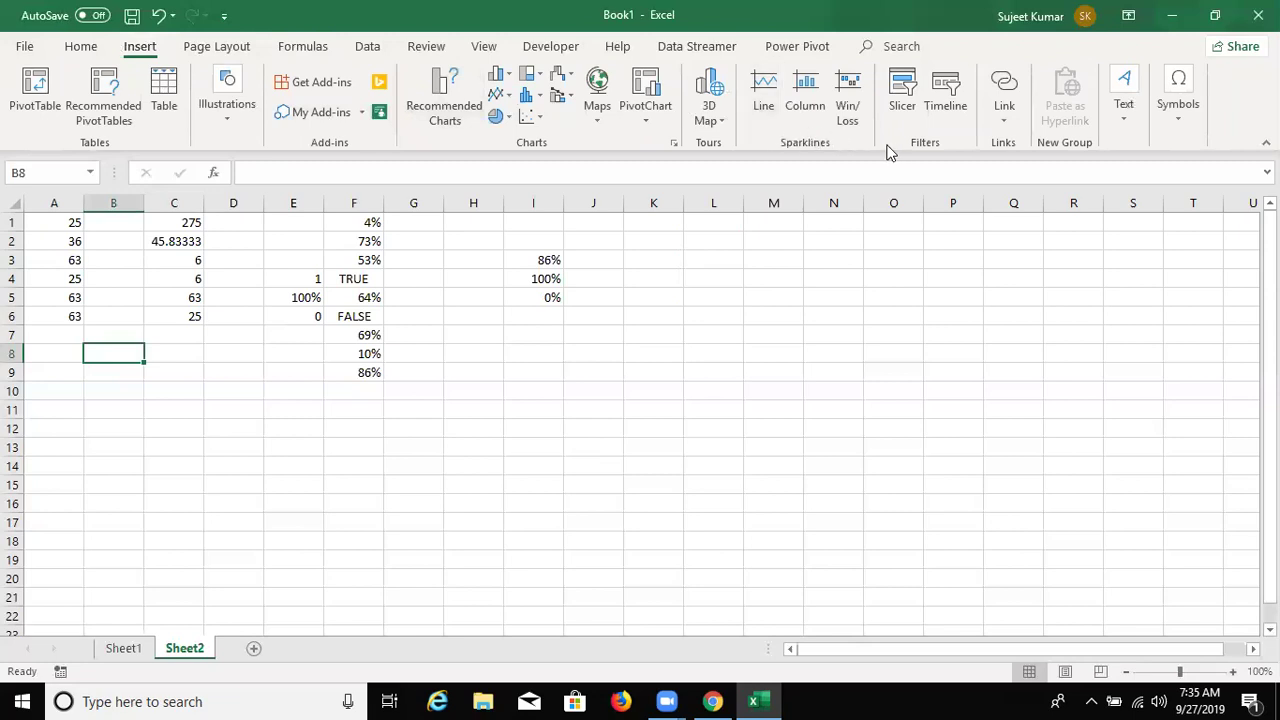
left_click(250, 58)
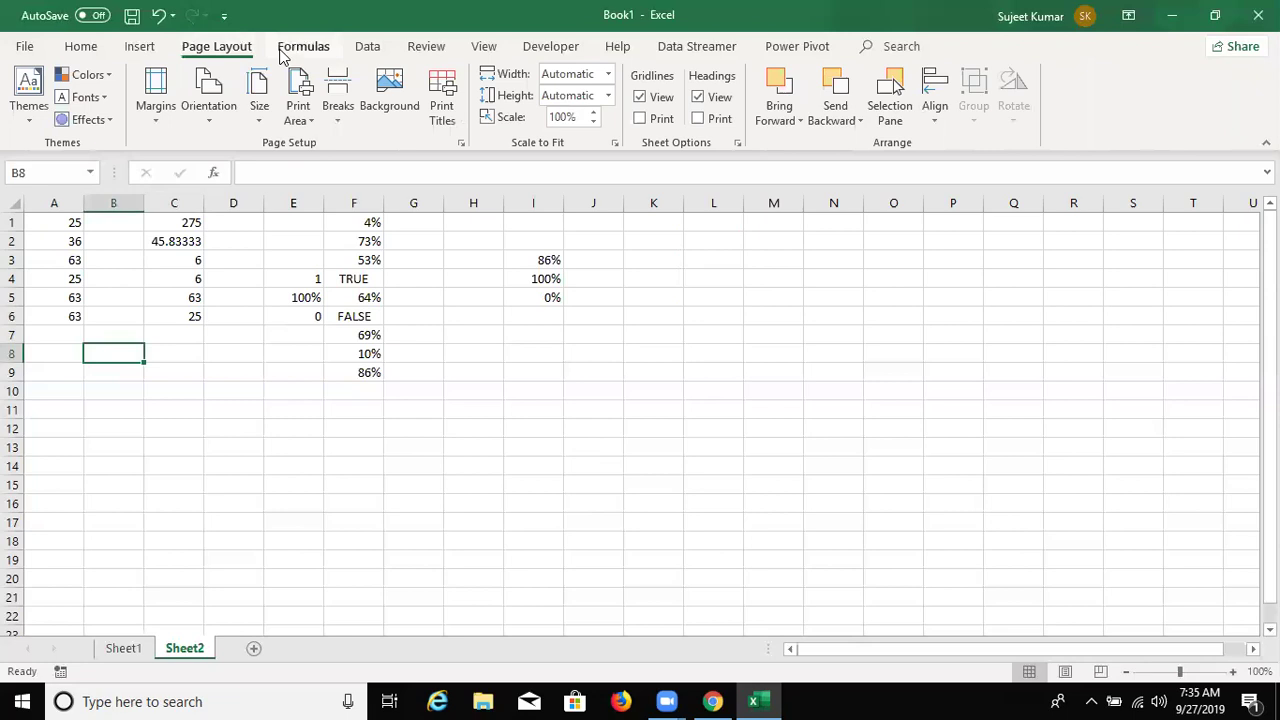
left_click(281, 55)
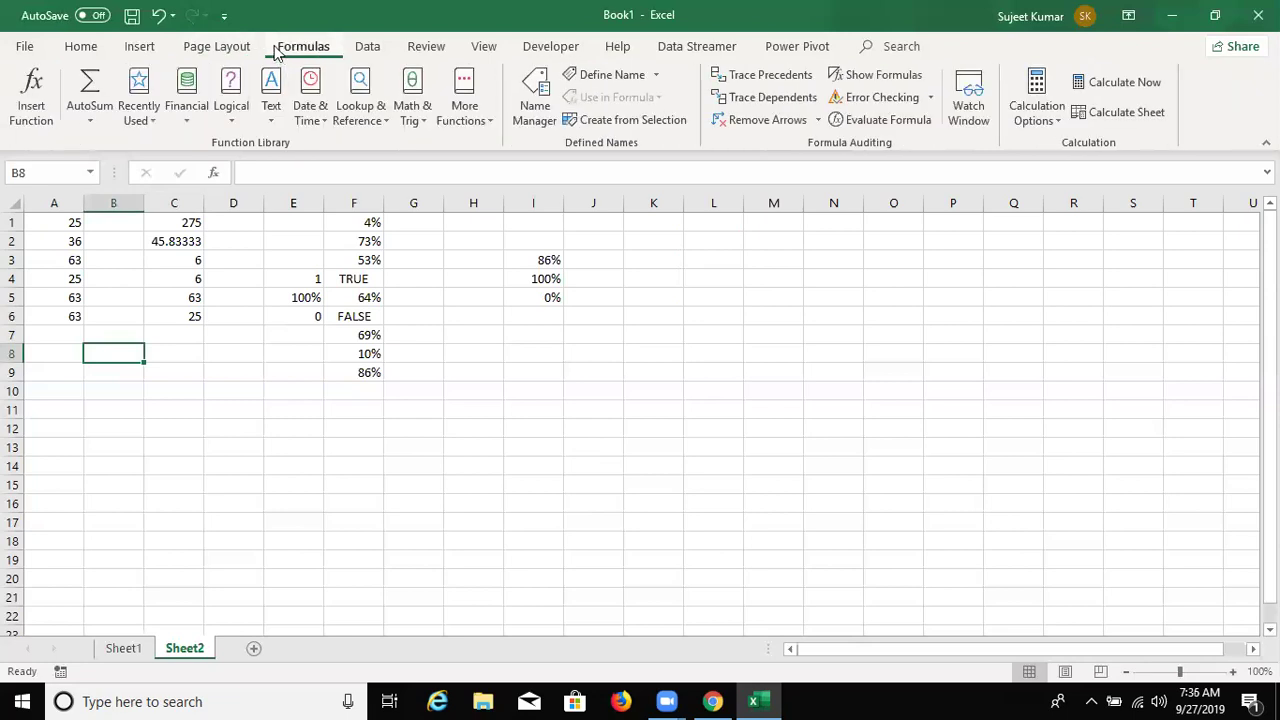
left_click(349, 51)
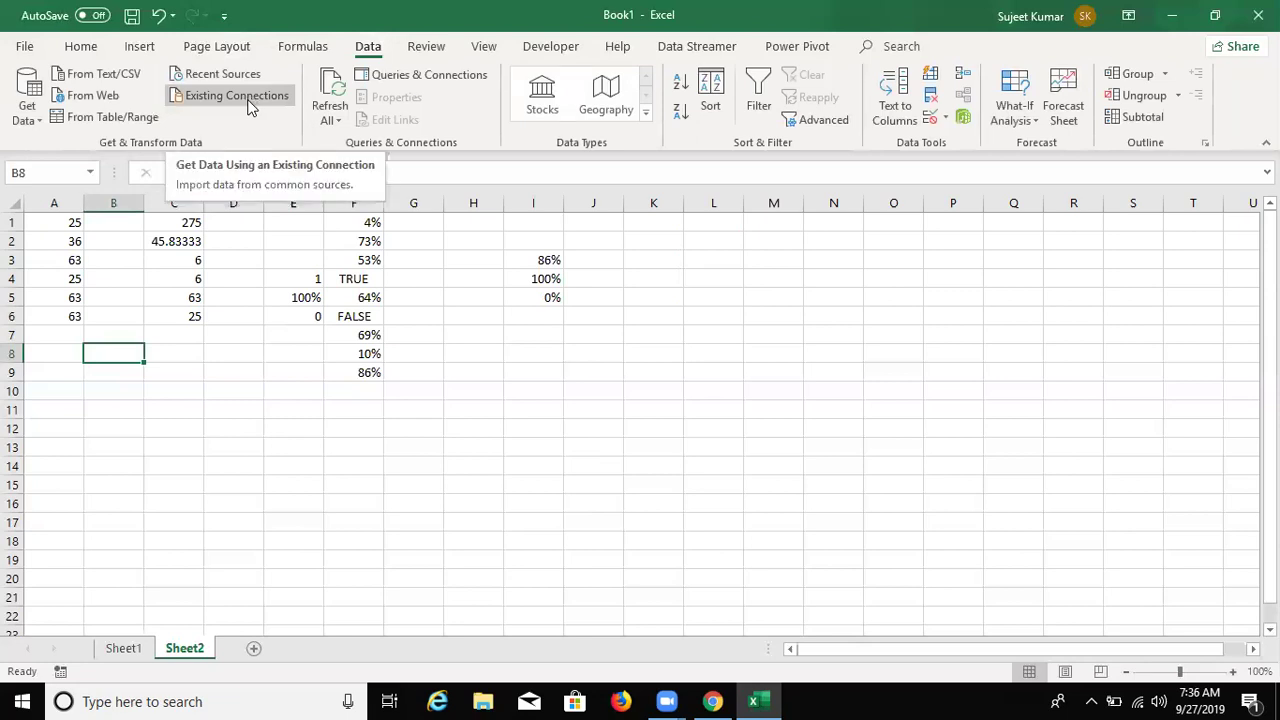
left_click(540, 47)
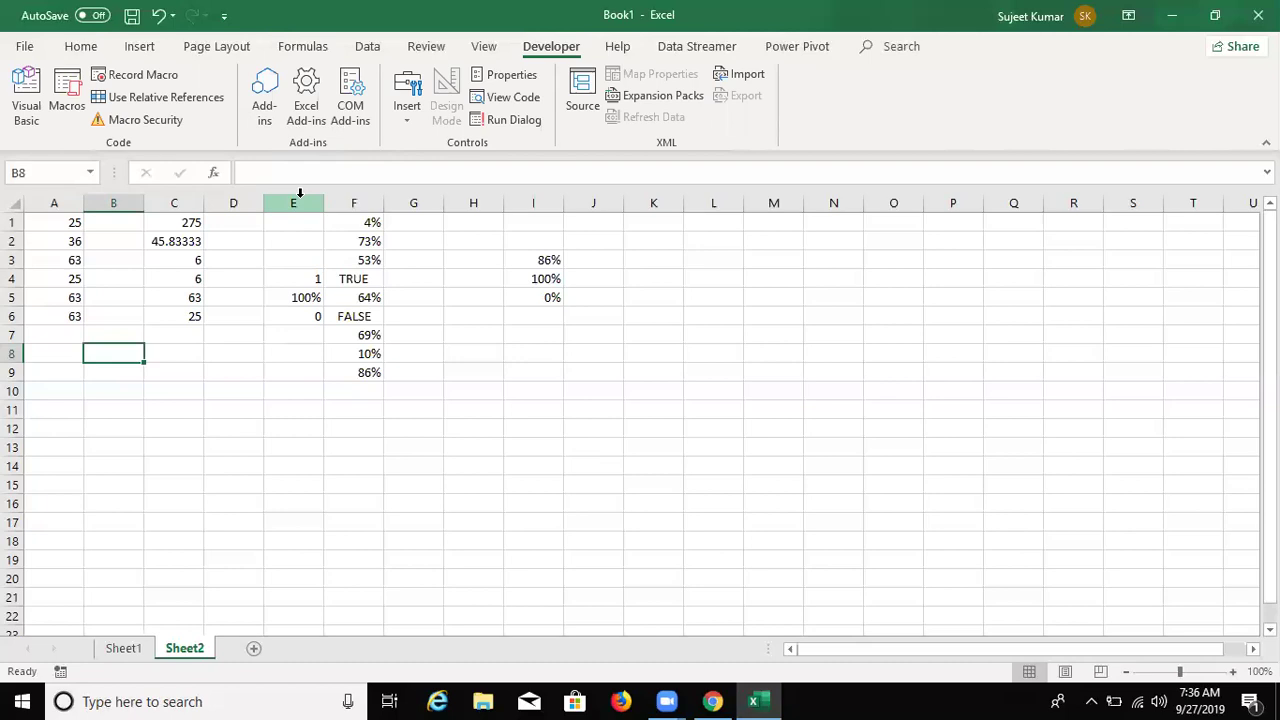
left_click(328, 374)
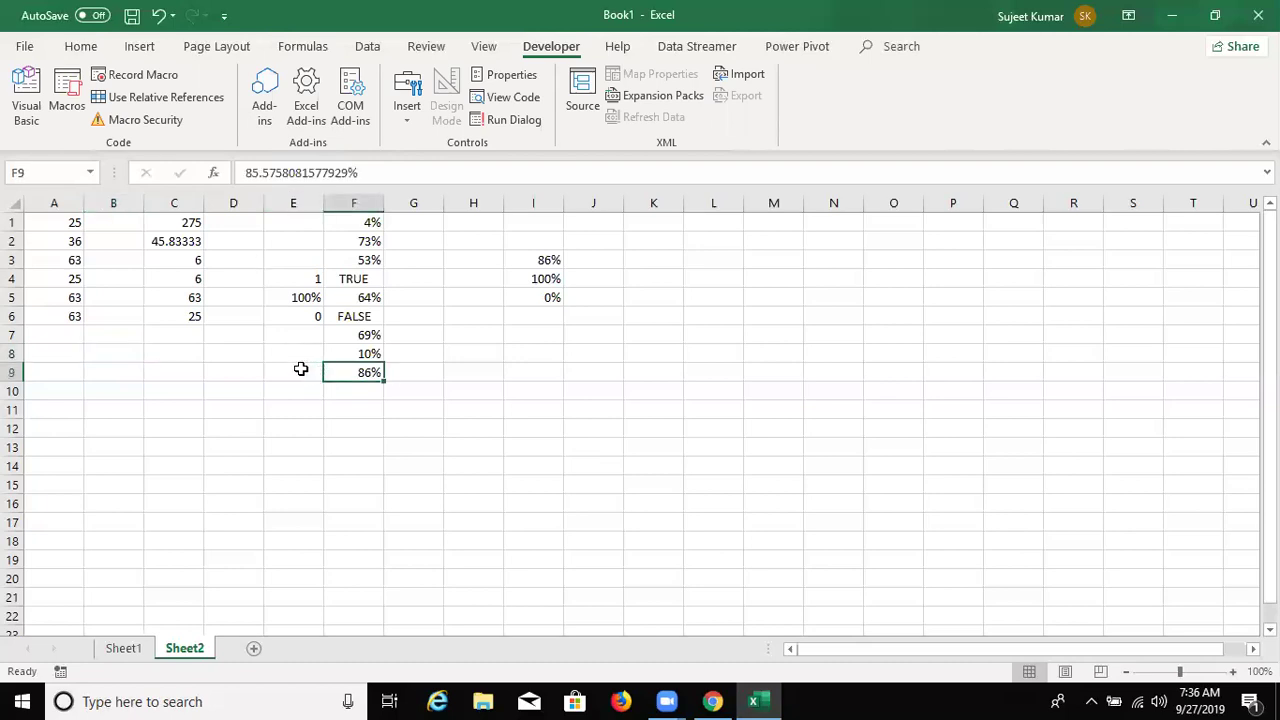
left_click(303, 46)
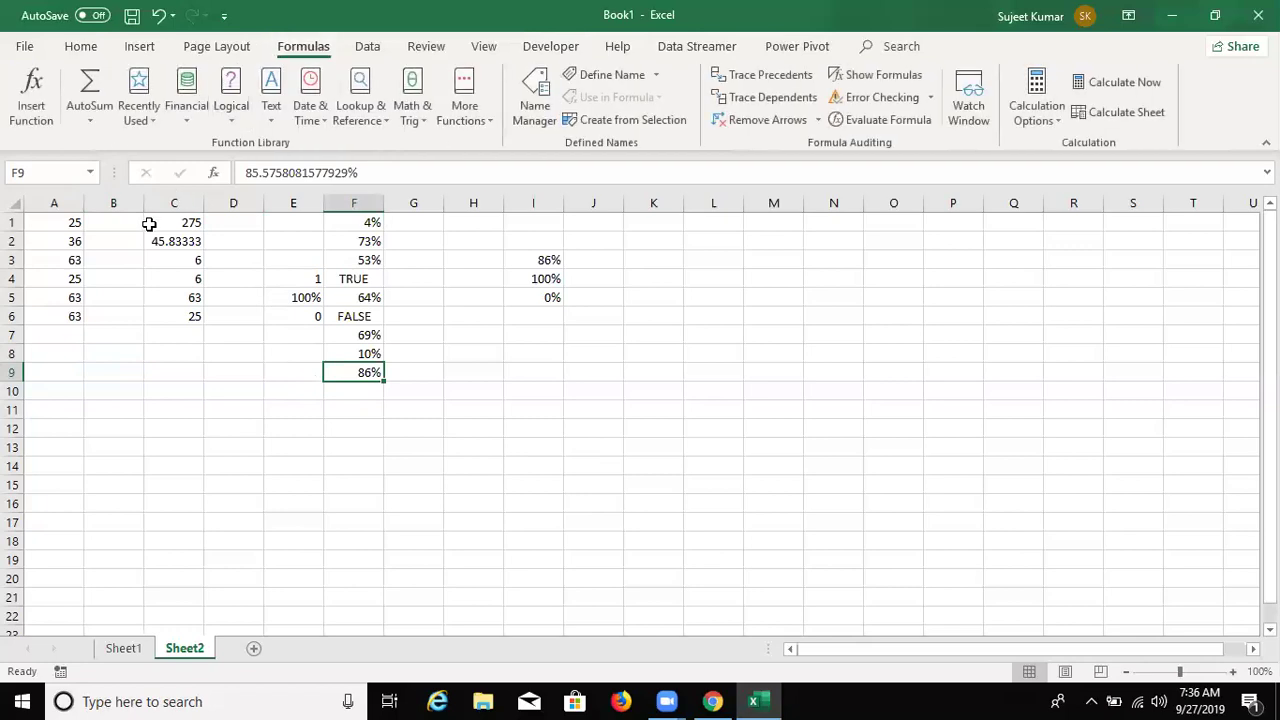
left_click(179, 312)
left_click(180, 279)
left_click(184, 261)
left_click(184, 224)
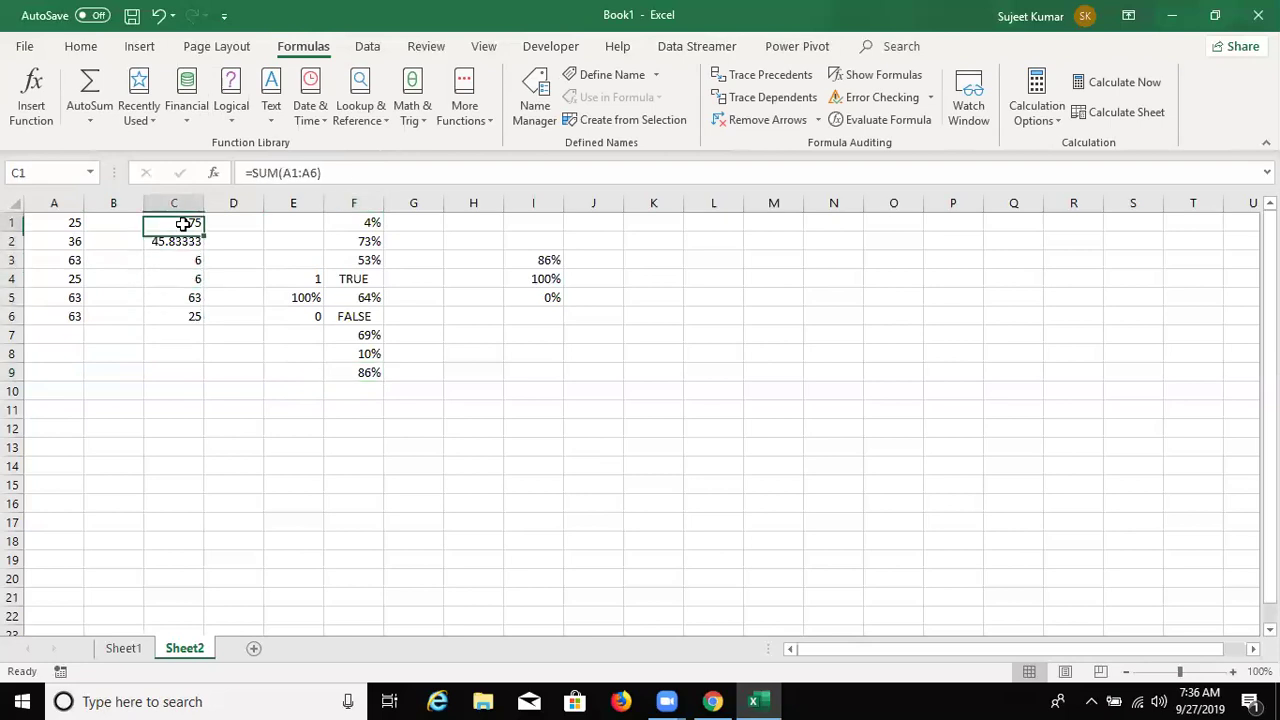
left_click(180, 242)
left_click(179, 262)
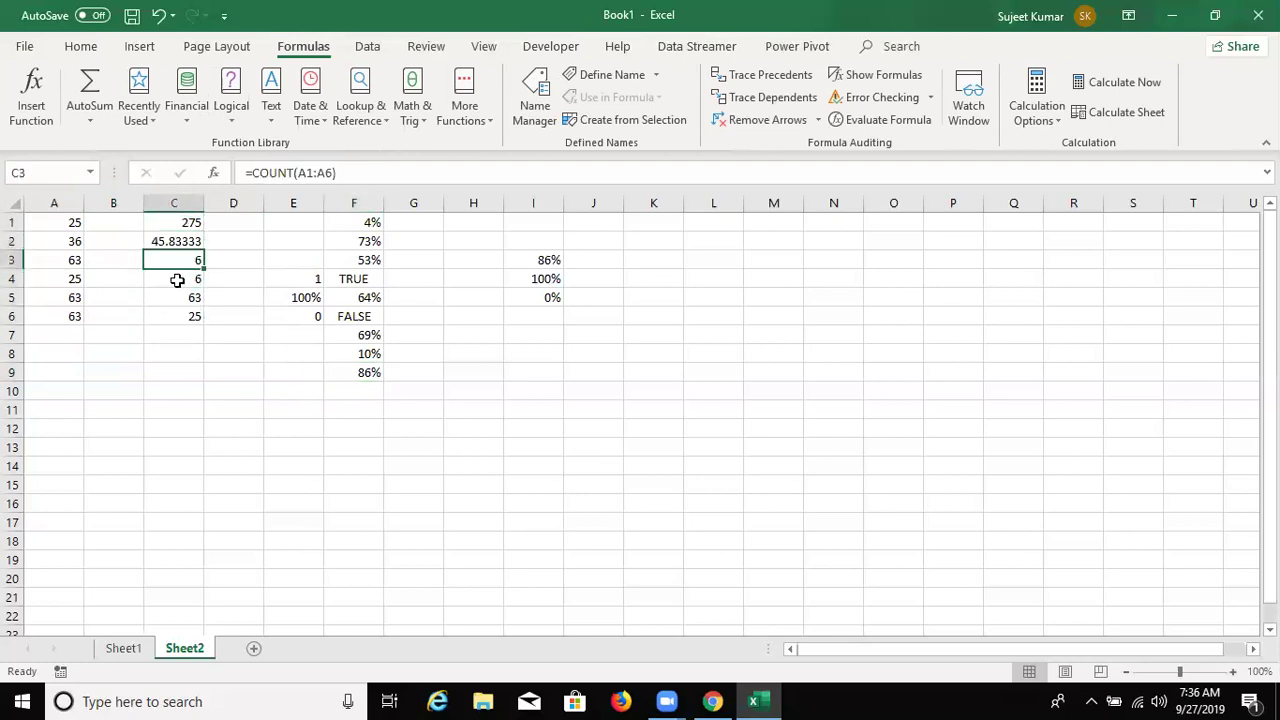
left_click(177, 277)
left_click(175, 297)
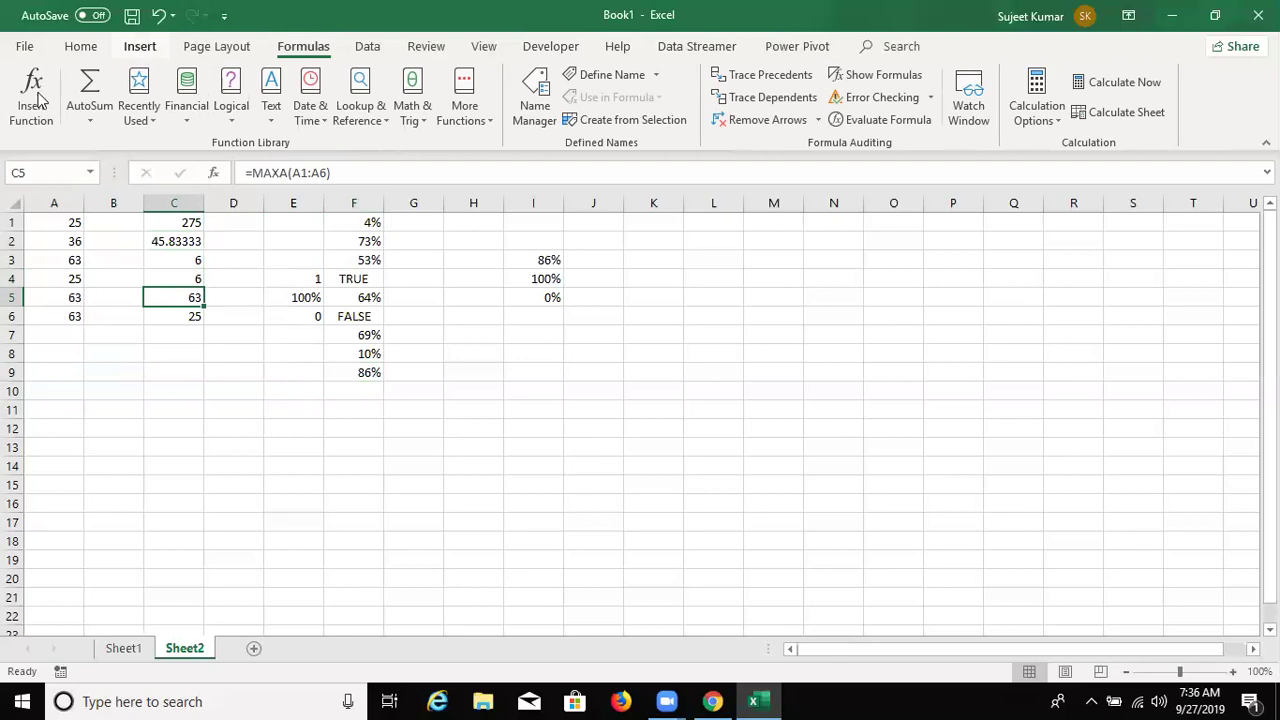
scroll(47, 122, "up", 2)
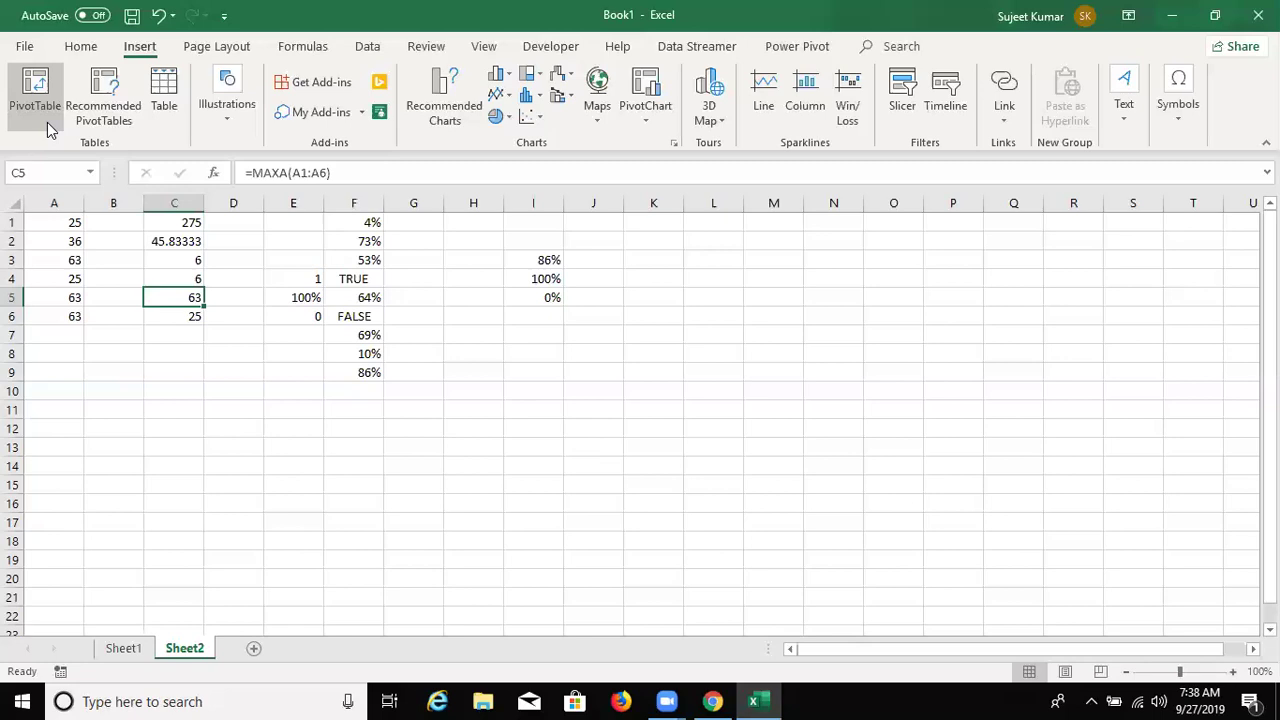
- Select the column C results C1:C6, then return to B3 on the Home tab
left_click(277, 450)
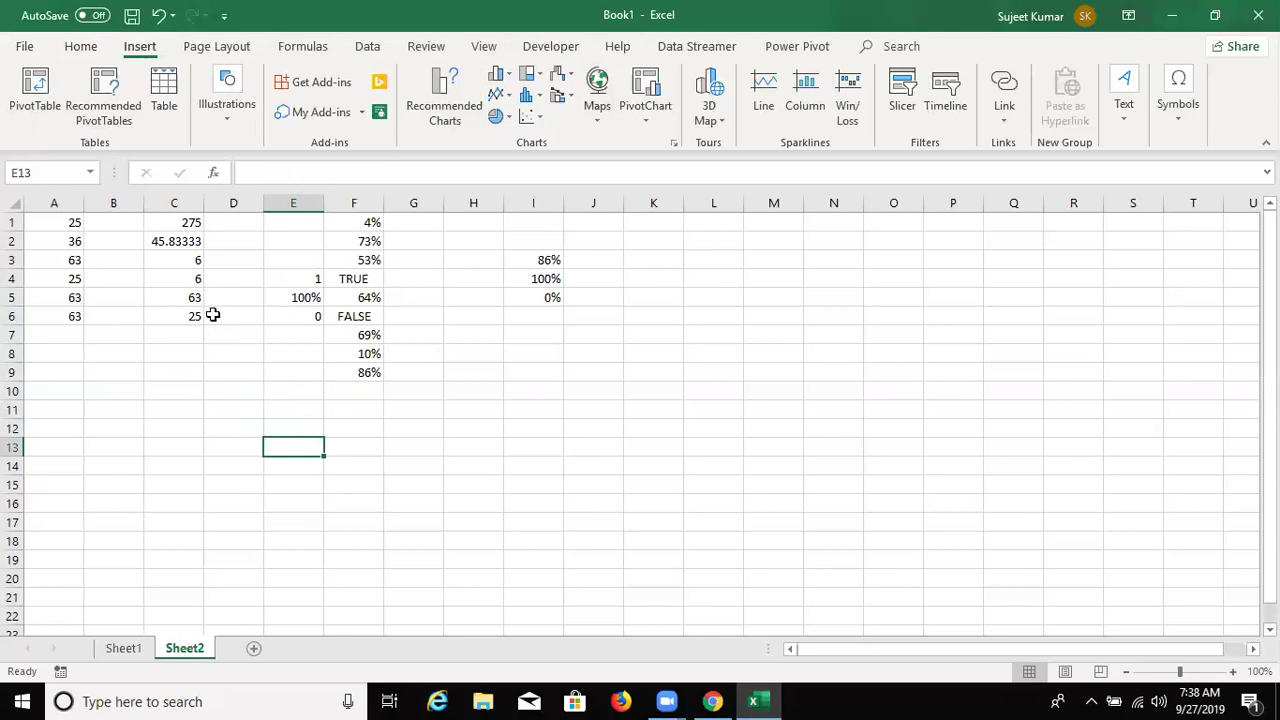
left_click_drag(183, 221, 172, 319)
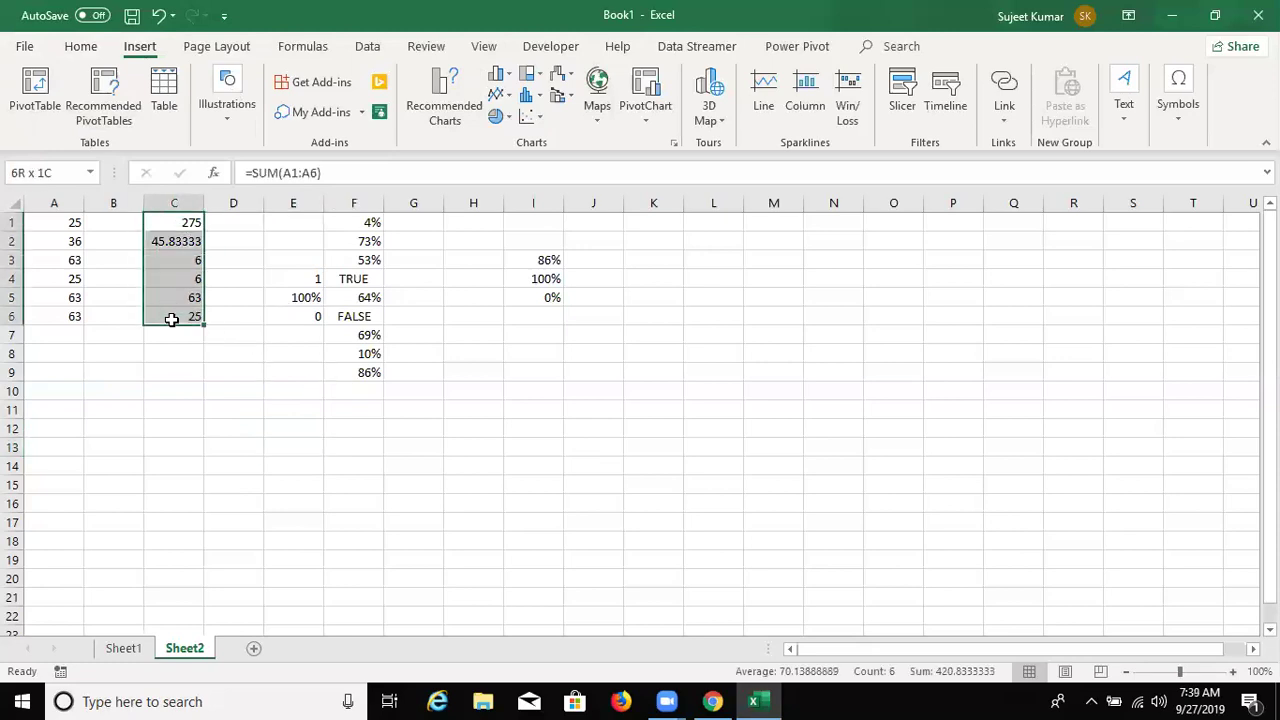
left_click(110, 257)
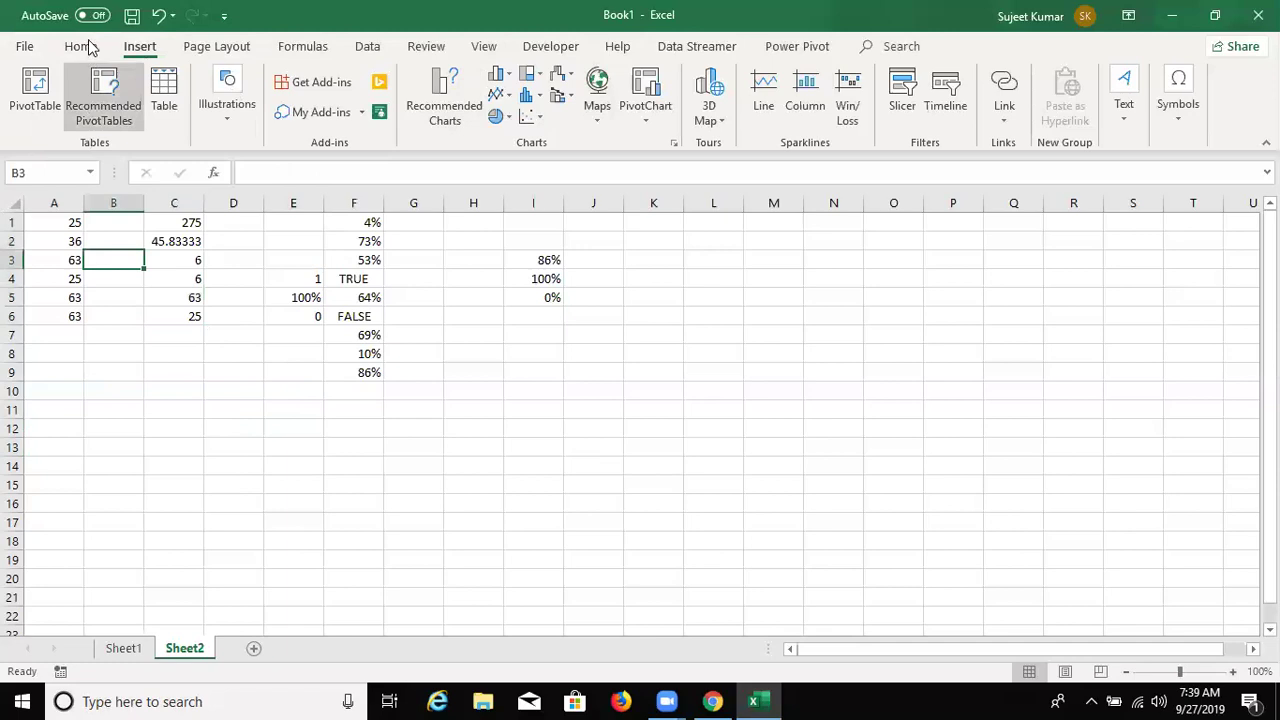
left_click(80, 47)
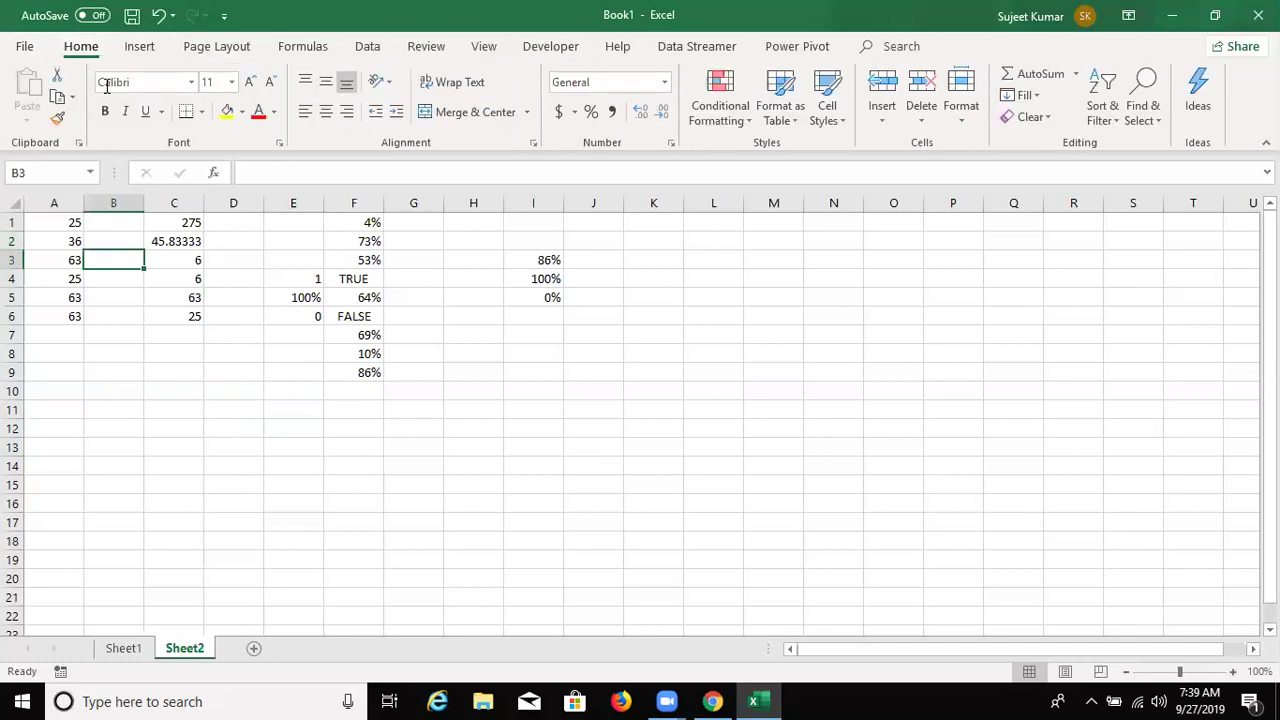
- Open the File backstage Info page, then go back to Sheet2
left_click(43, 47)
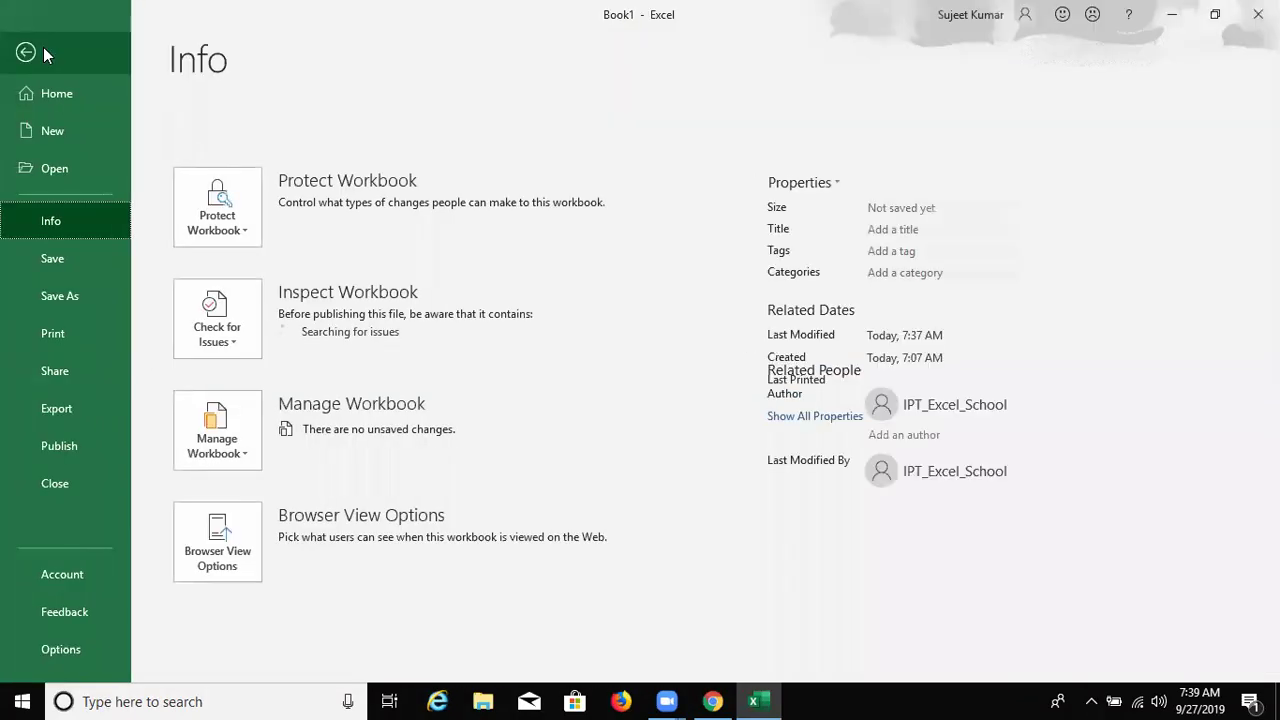
left_click(44, 52)
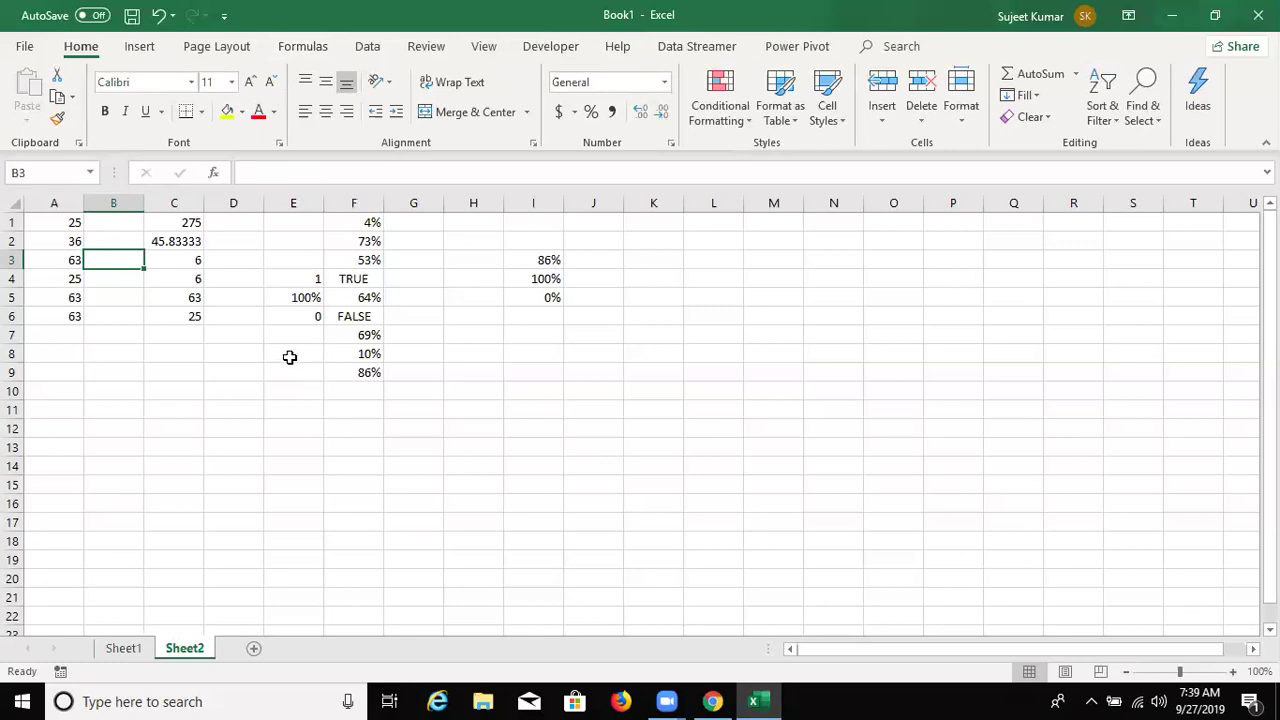
- Highlight the notes E4:E6 and the percentage list F1:F9, then switch to Sheet1
left_click_drag(305, 316, 312, 284)
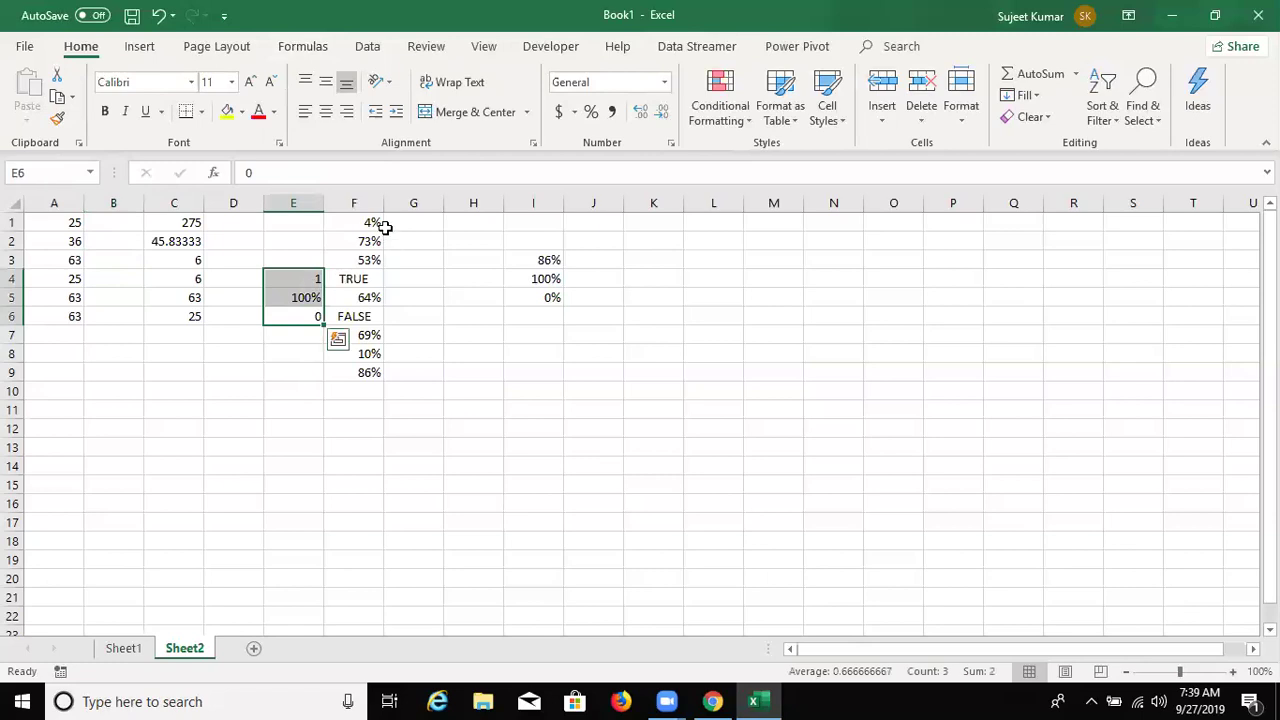
left_click(385, 228)
left_click_drag(383, 232, 365, 353)
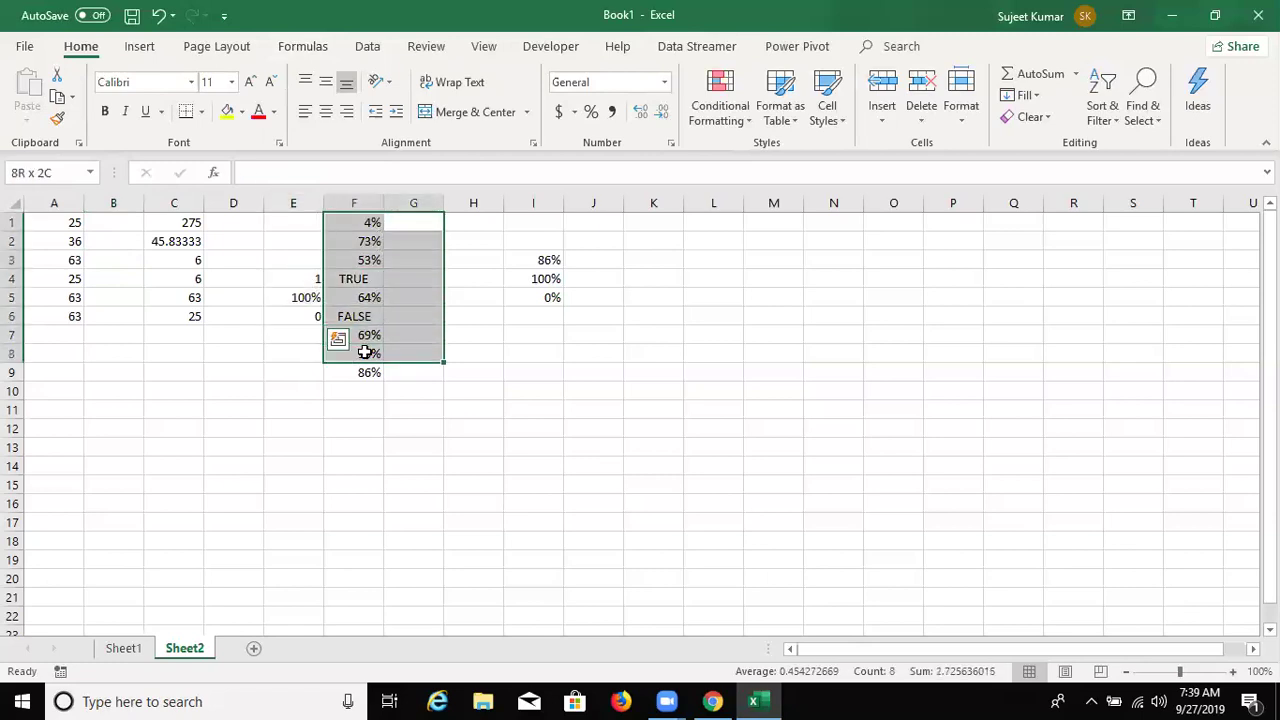
left_click_drag(358, 222, 342, 370)
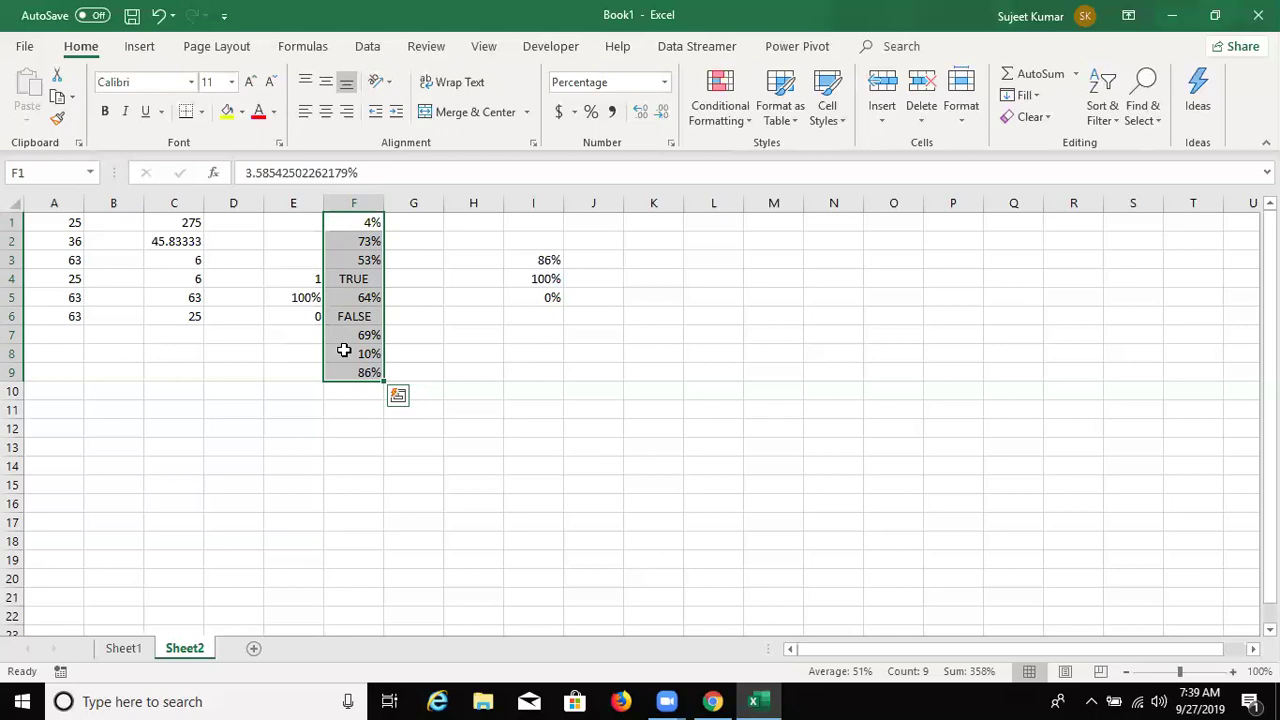
left_click(125, 649)
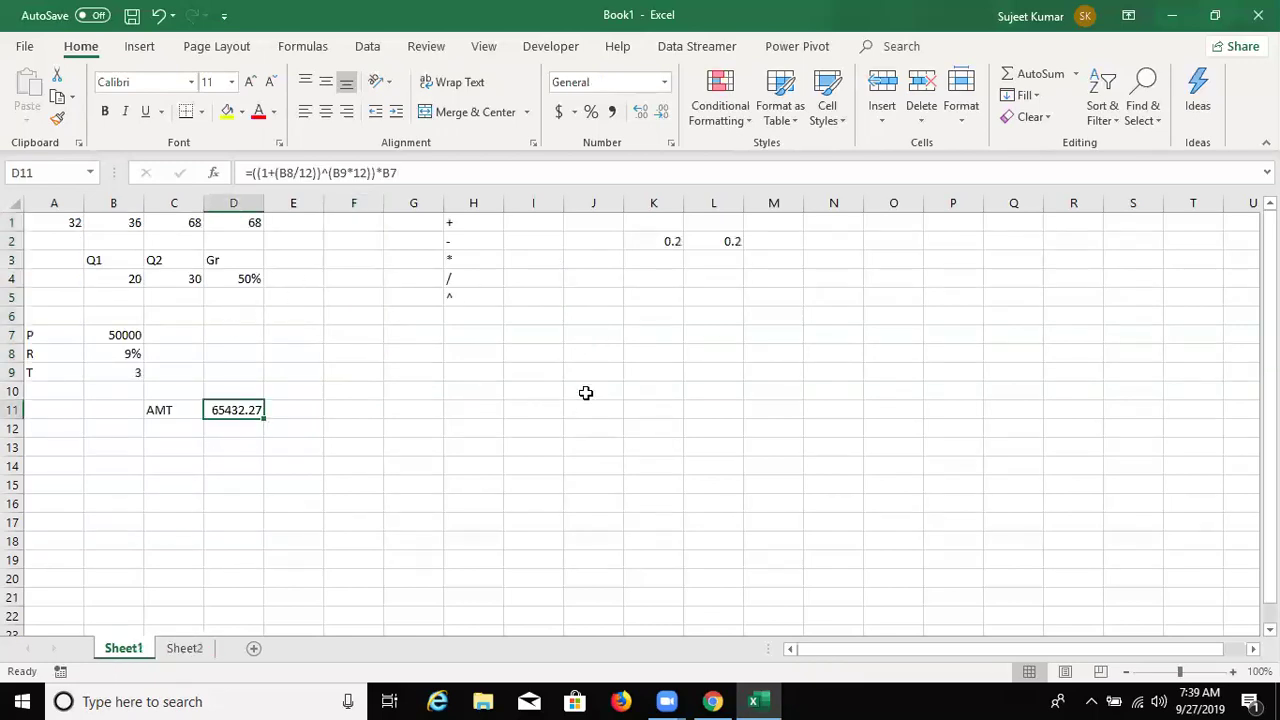